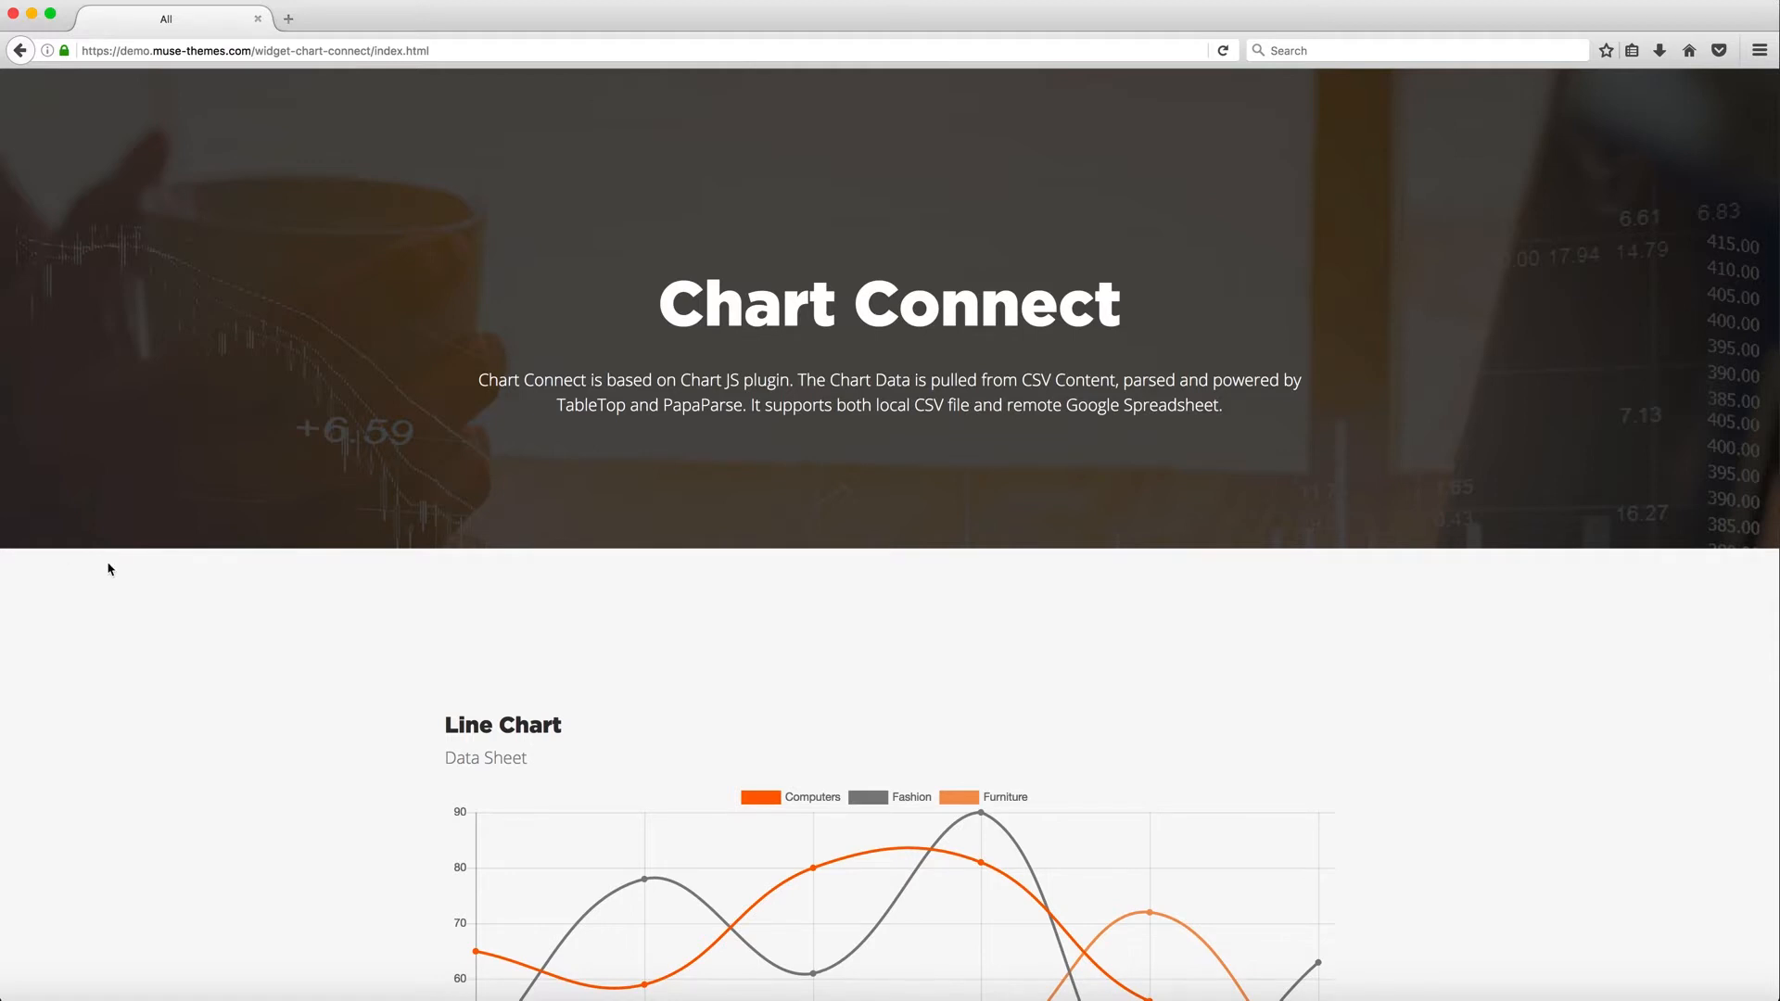
# Scroll through the Chart Connect demo page and examine its line, bar, pie and doughnut charts
pyautogui.scroll(-2, 219, 642)
pyautogui.scroll(-4, 219, 645)
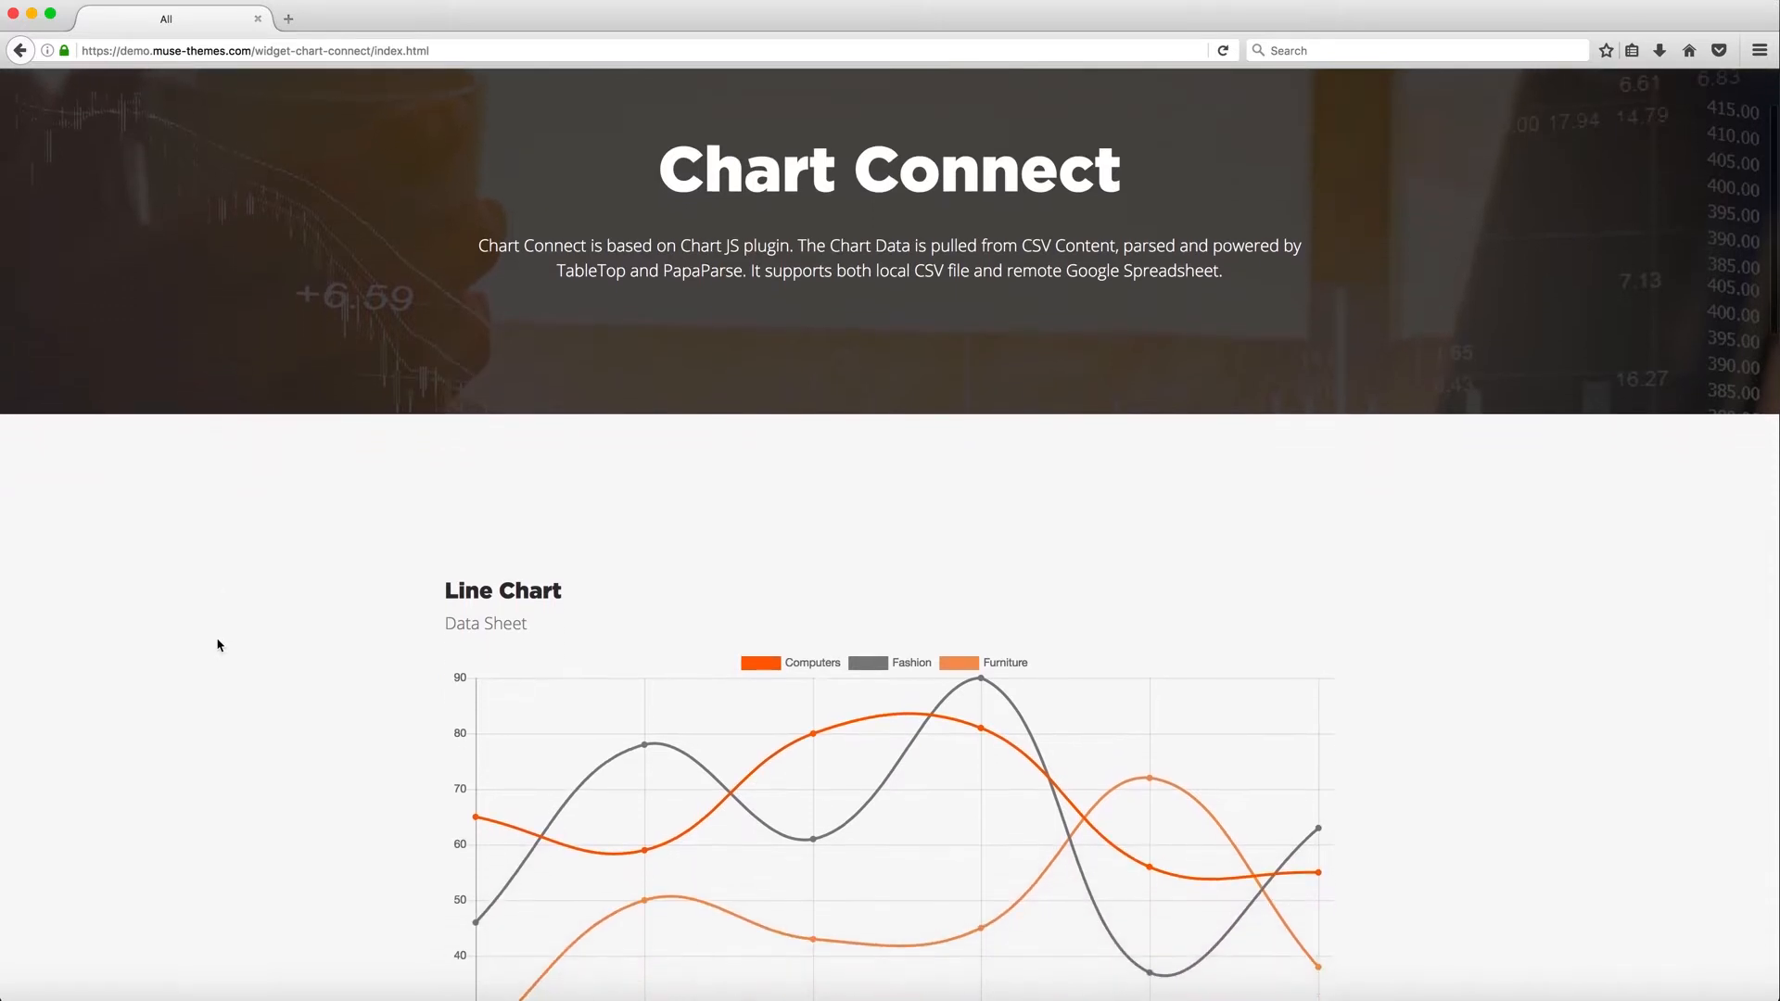
pyautogui.scroll(-5, 218, 645)
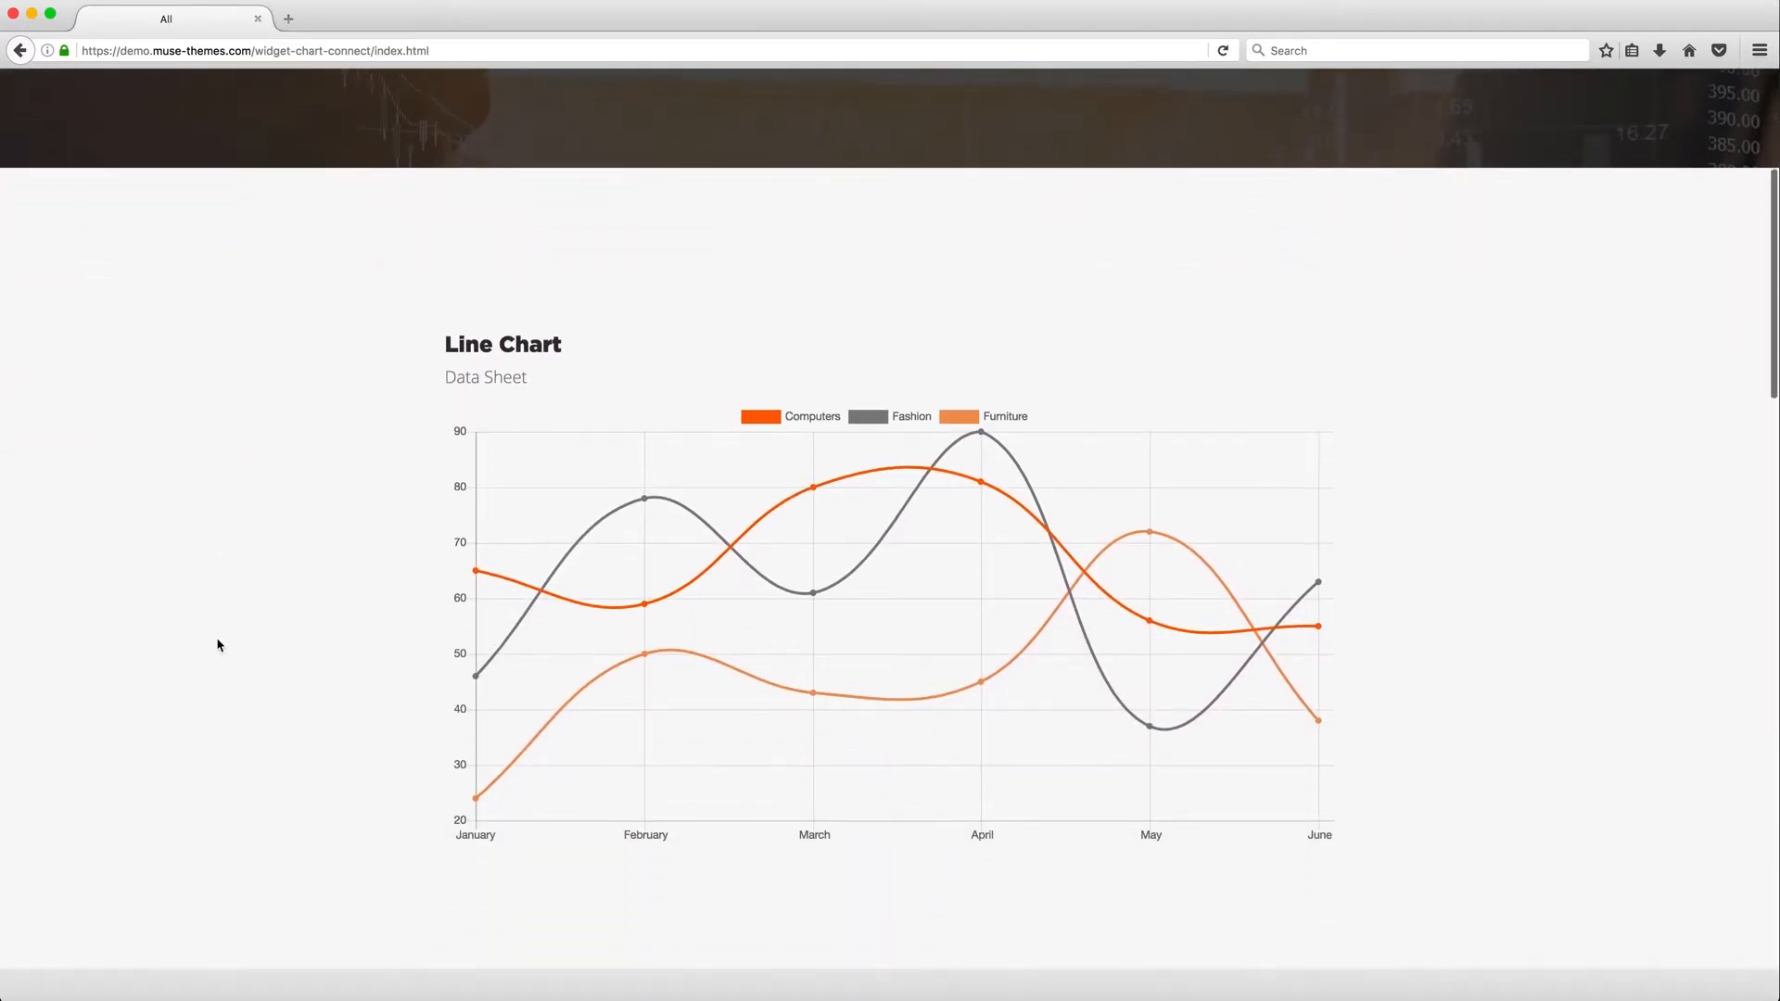
pyautogui.scroll(-6, 219, 645)
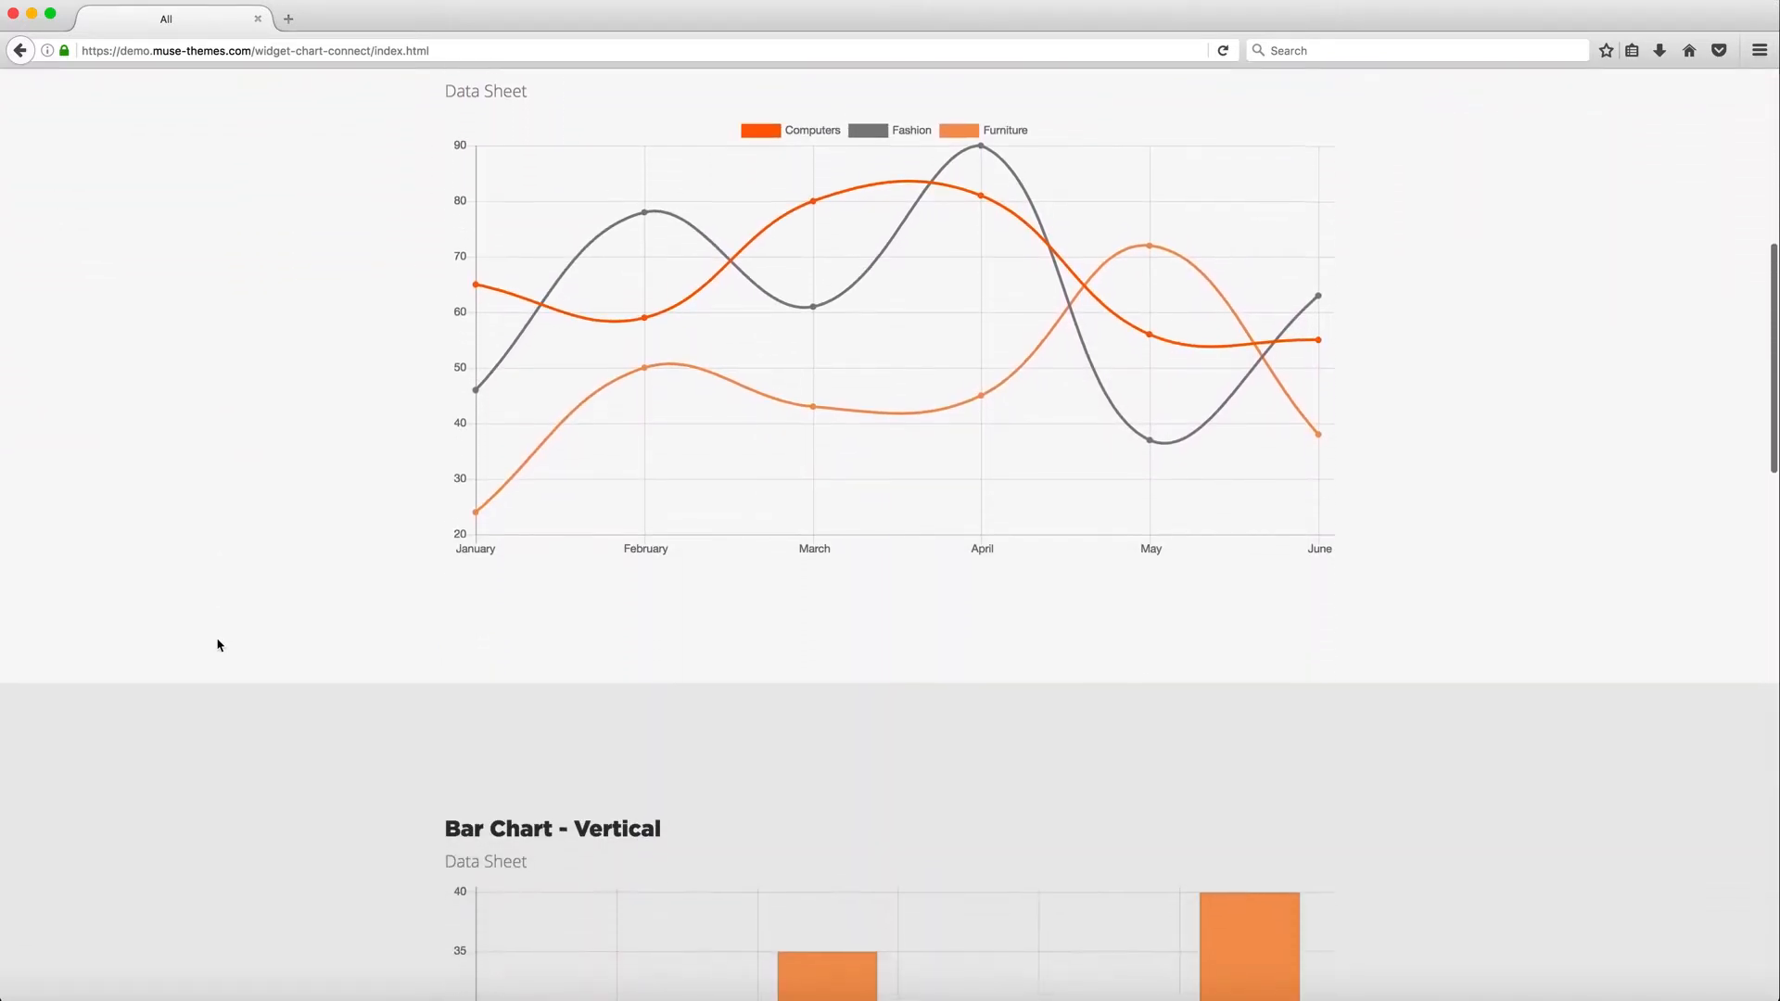
pyautogui.scroll(-9, 219, 644)
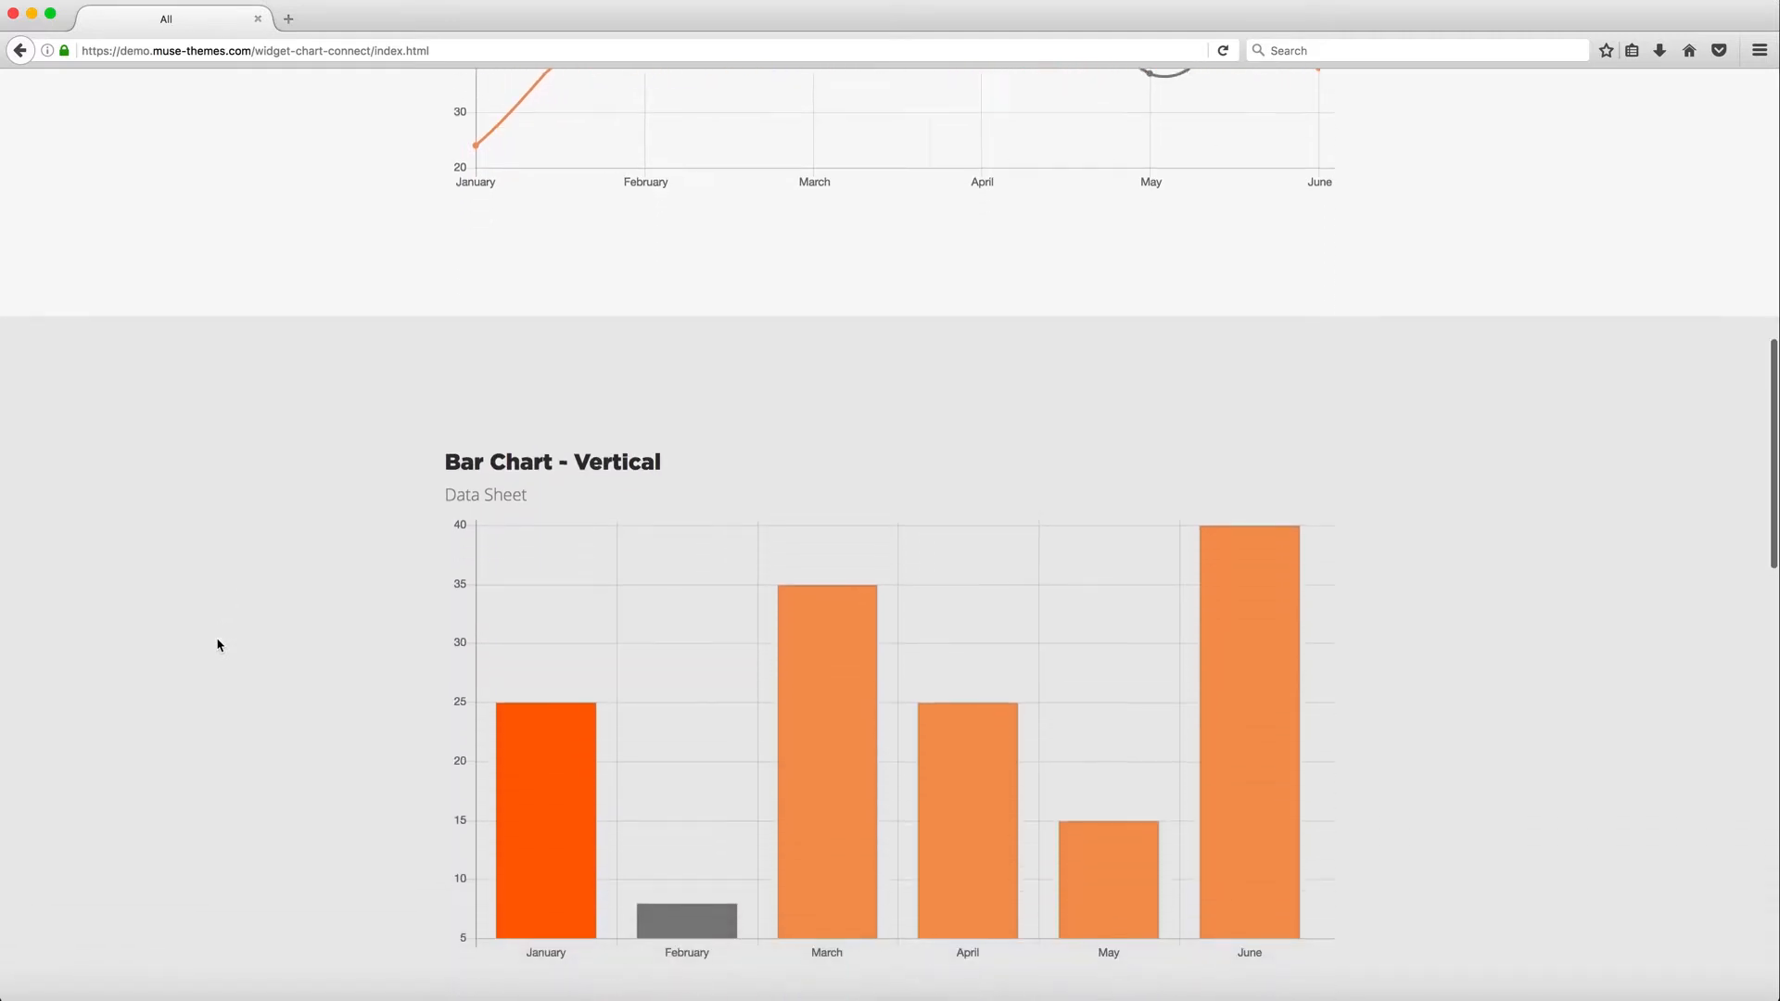
pyautogui.scroll(-8, 218, 644)
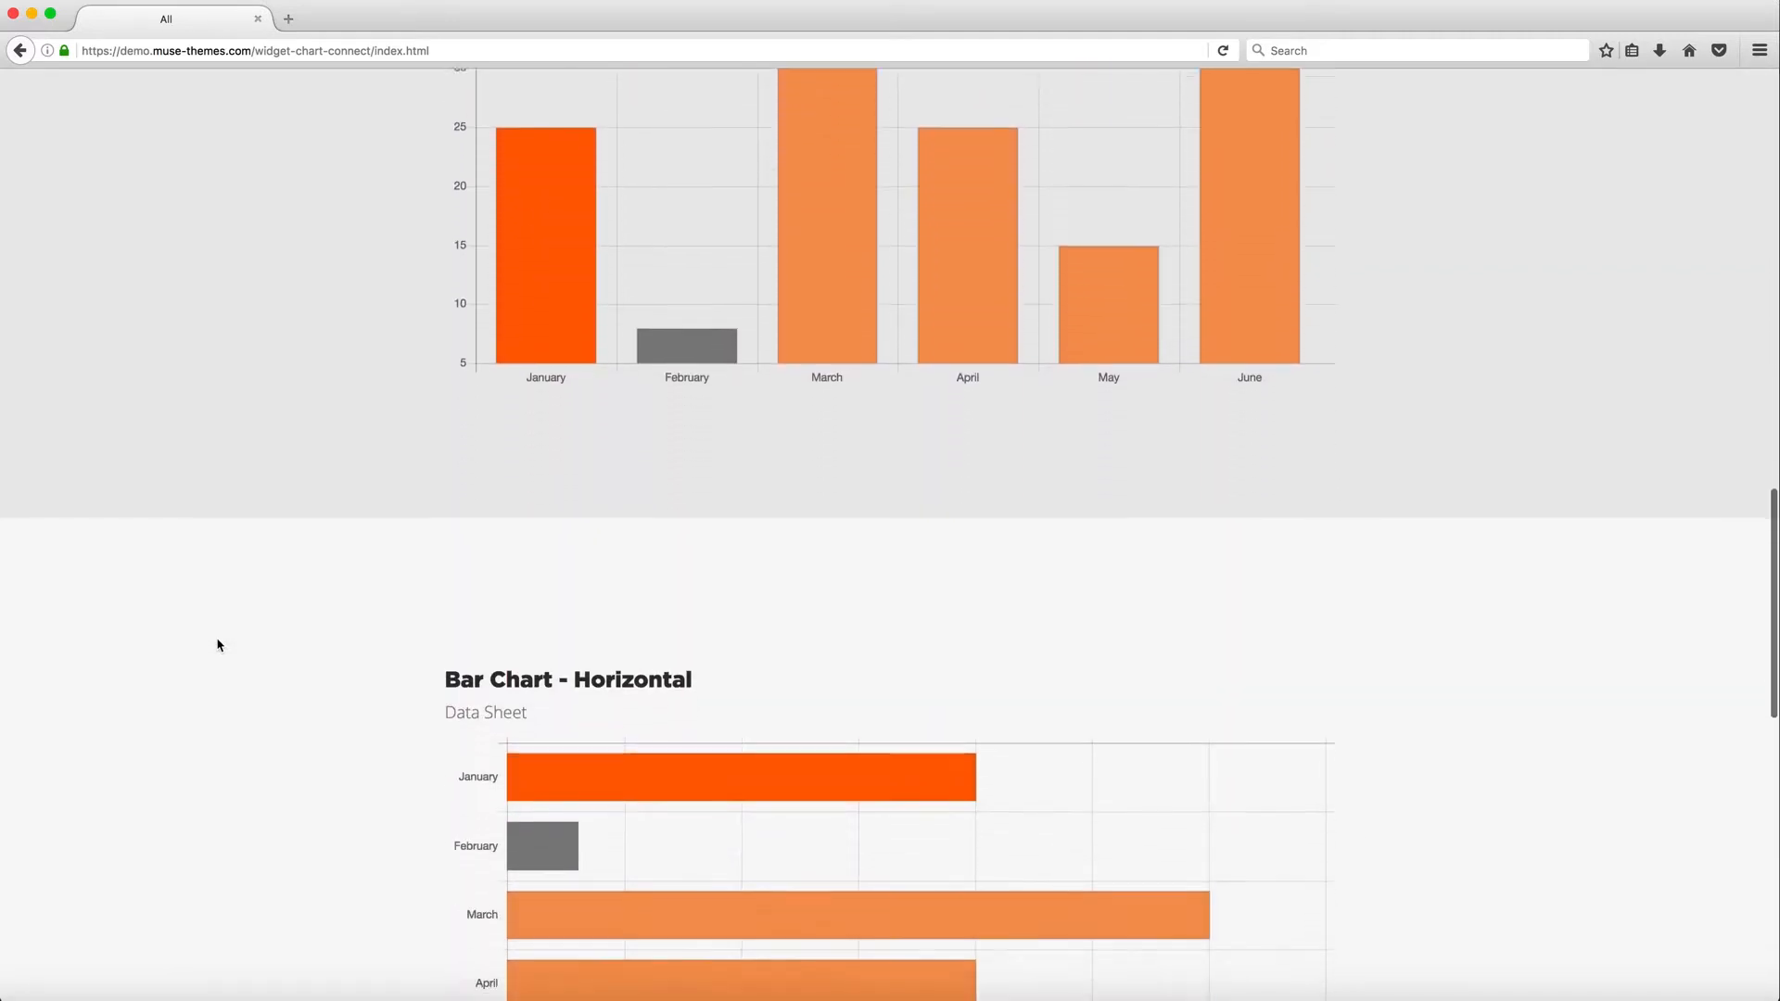
pyautogui.scroll(-5, 219, 645)
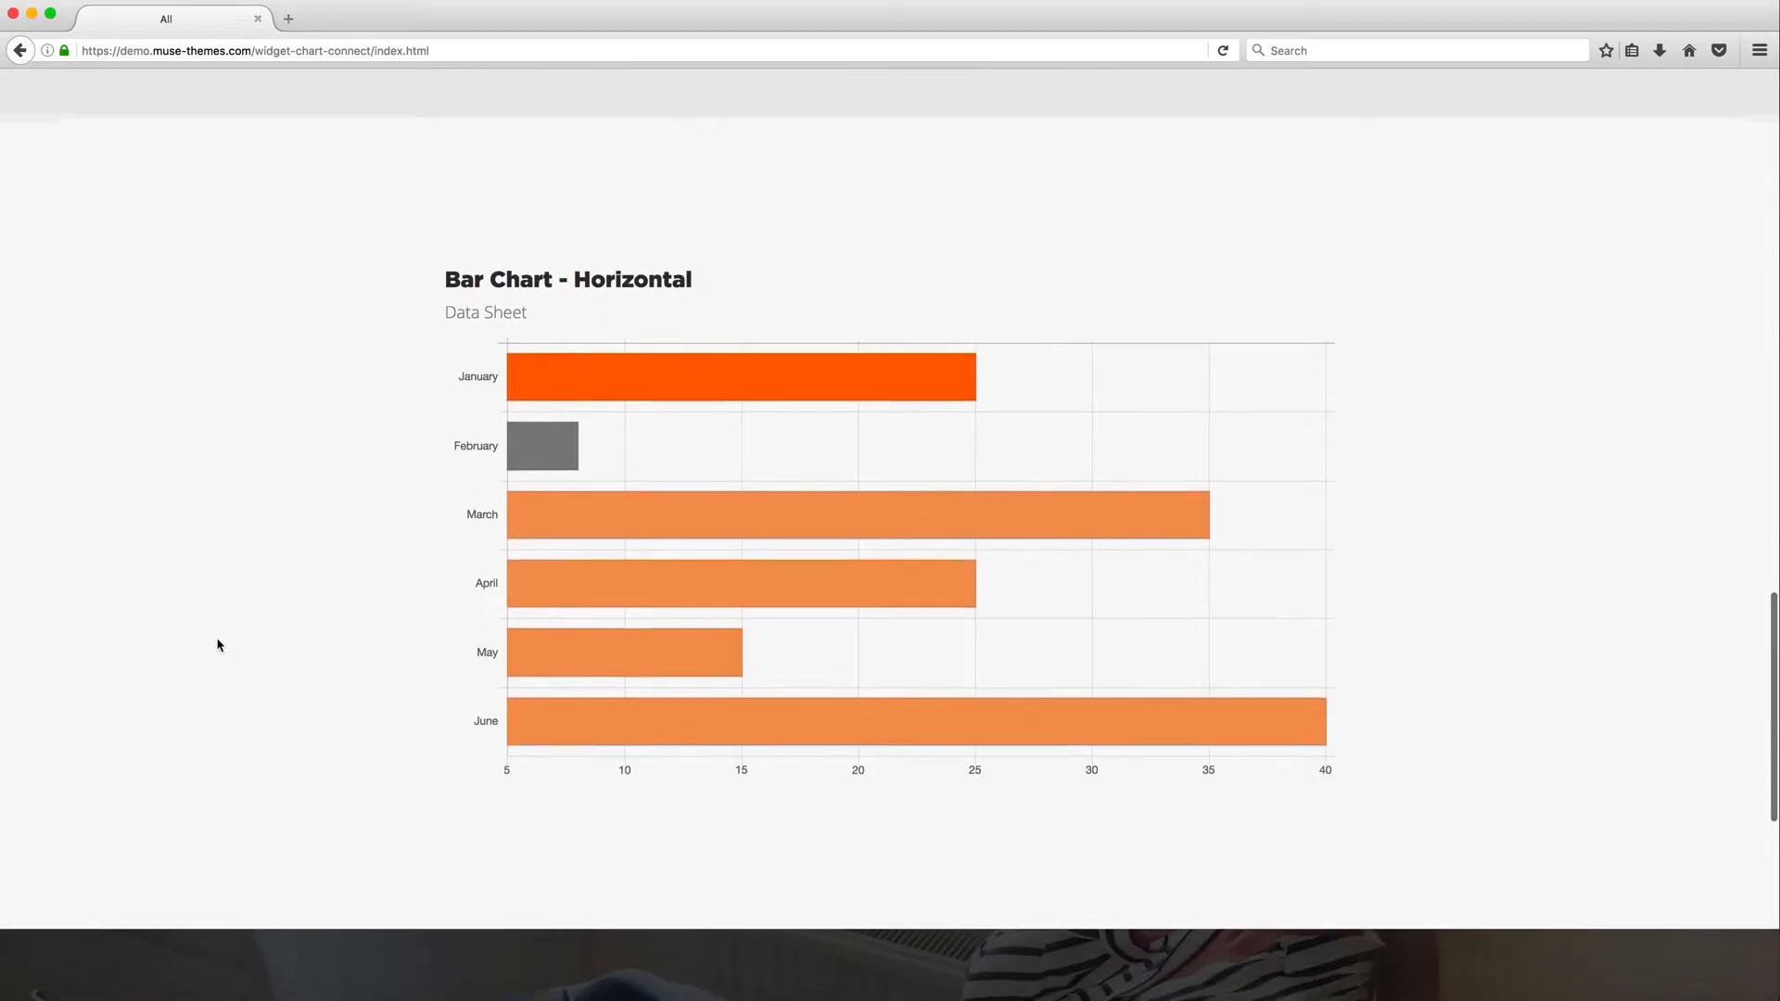
pyautogui.scroll(-5, 218, 645)
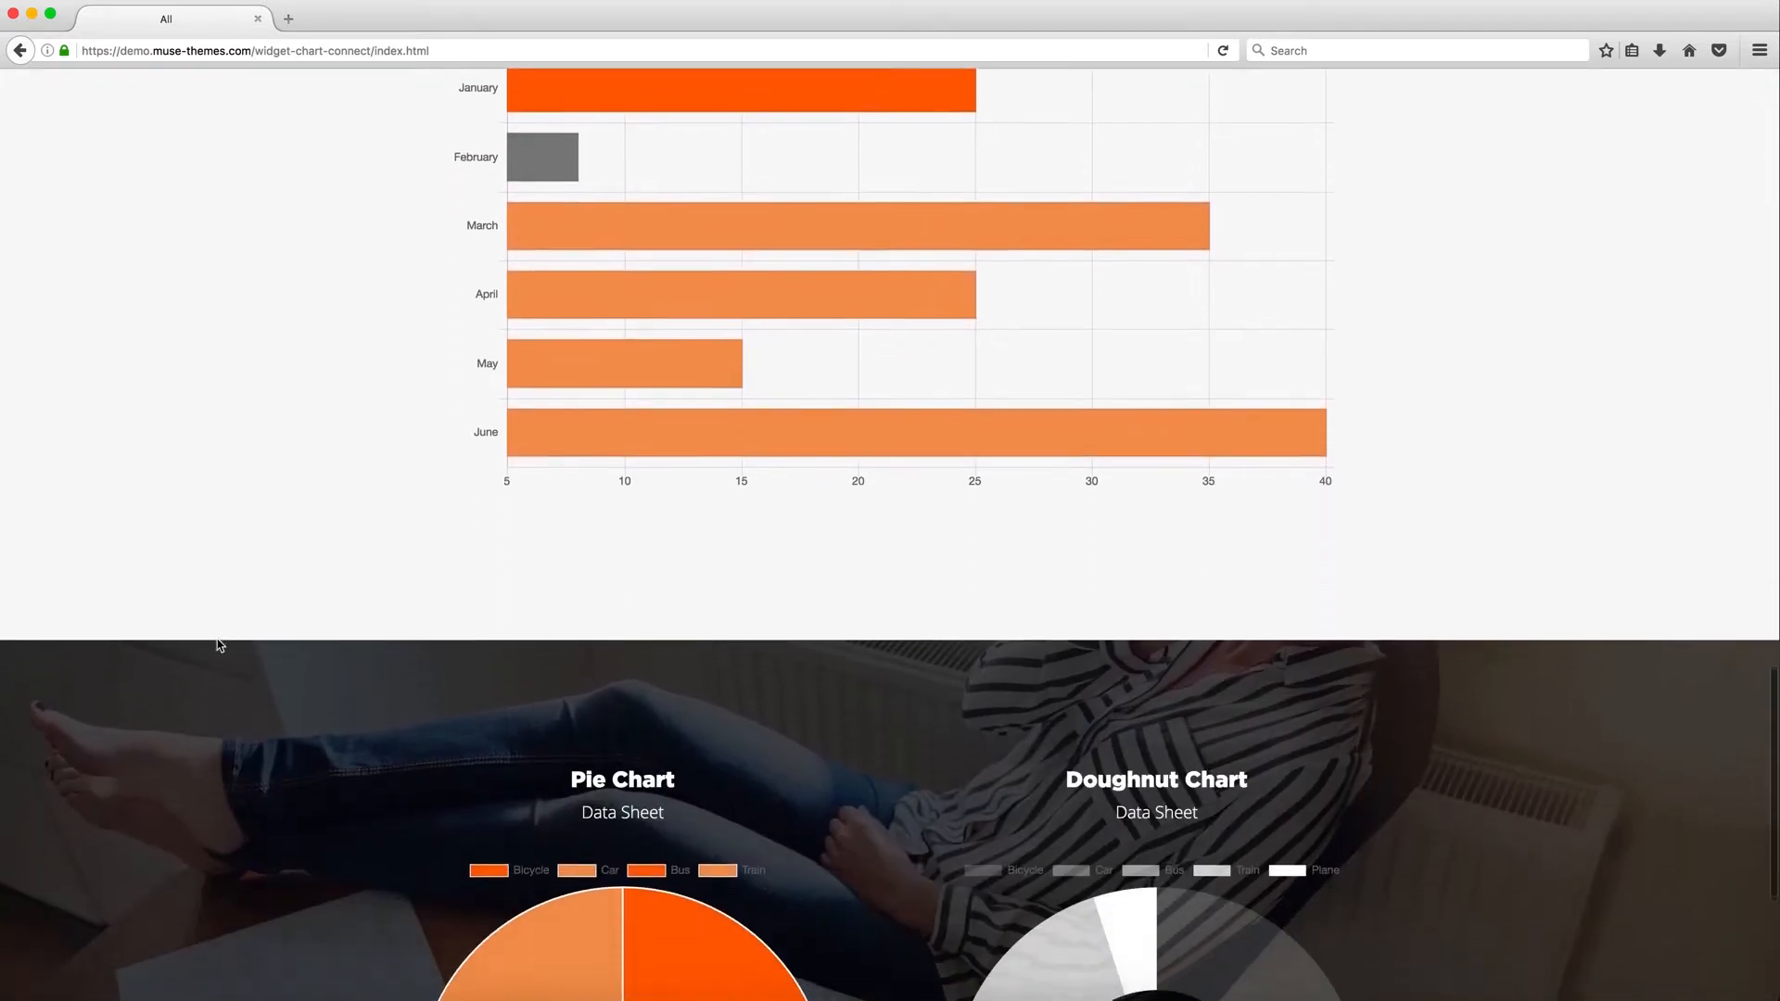
pyautogui.scroll(-4, 217, 644)
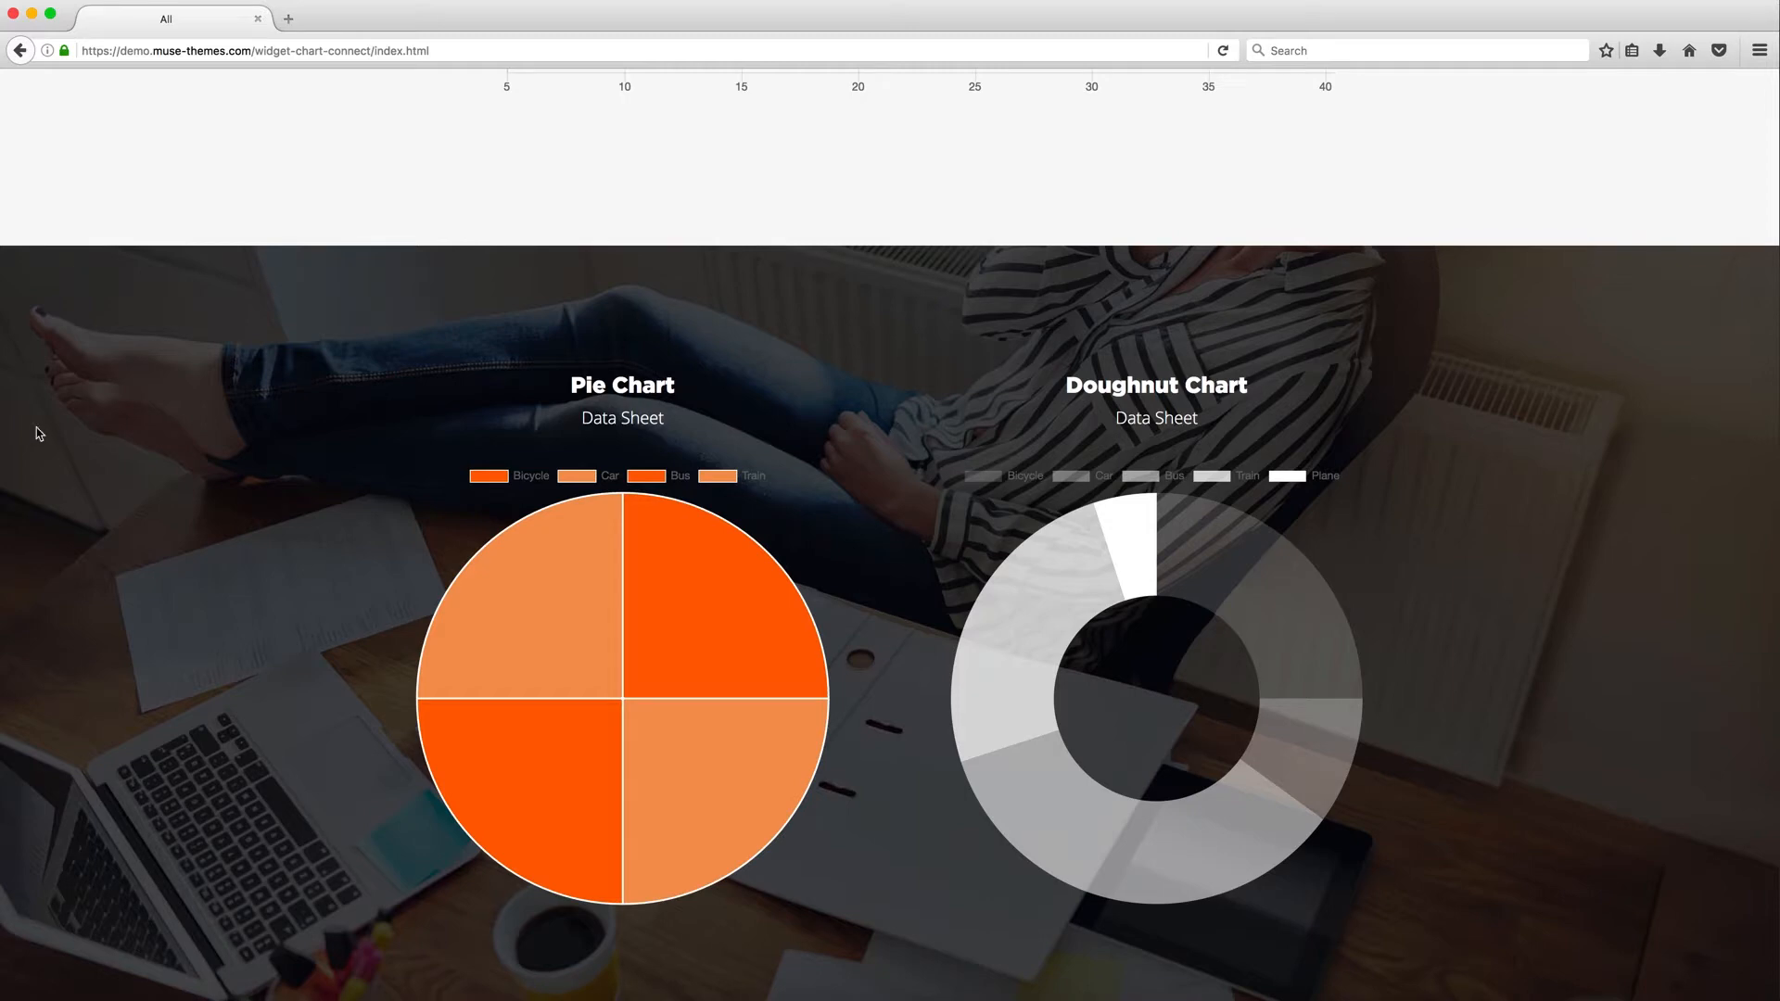
pyautogui.scroll(5, 82, 430)
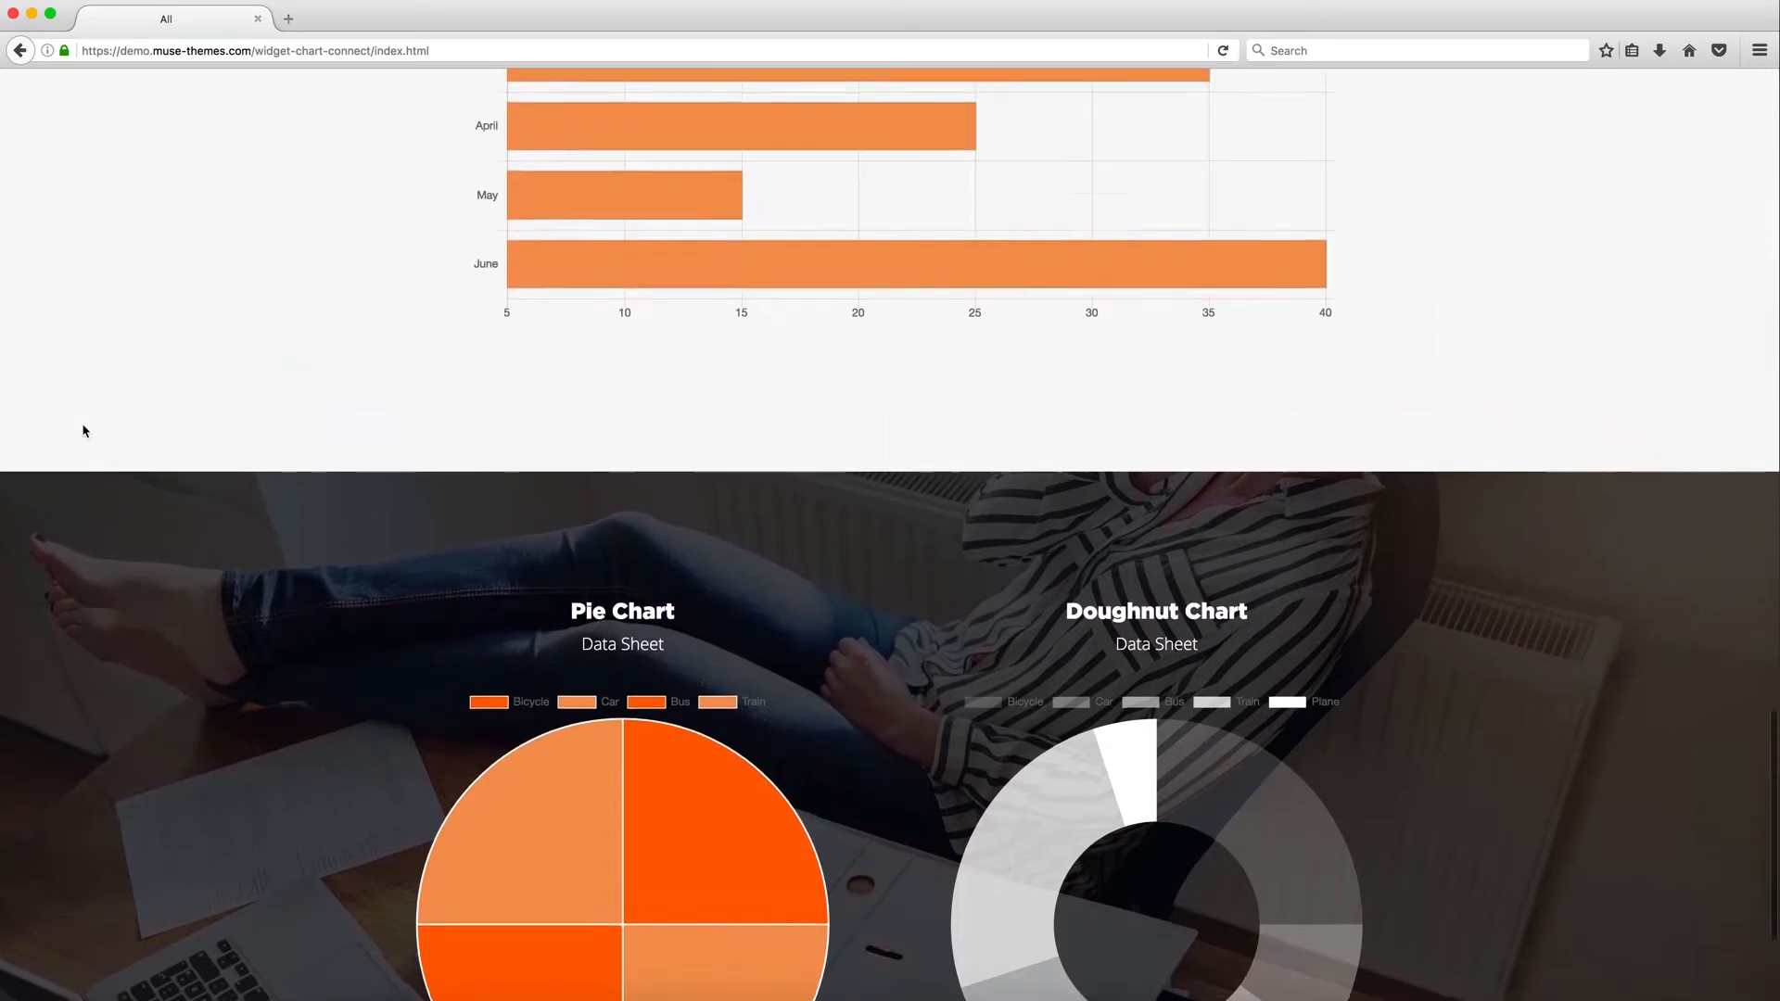
pyautogui.scroll(3, 83, 430)
pyautogui.scroll(-5, 82, 431)
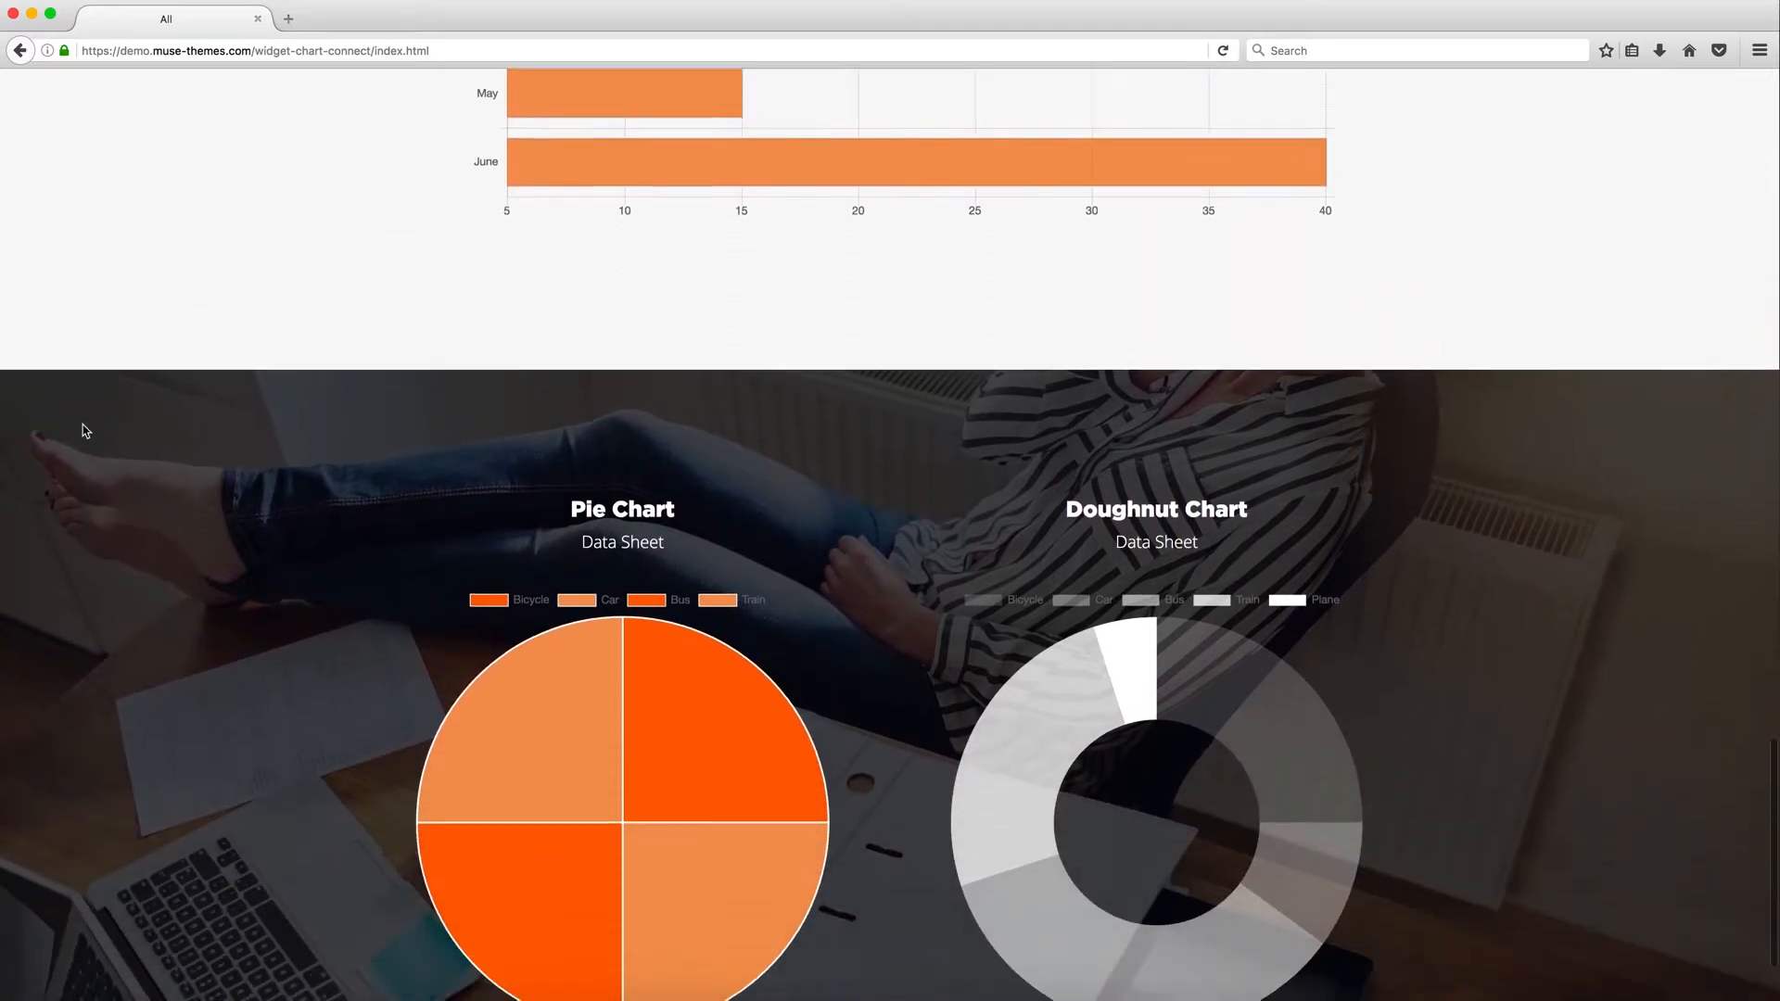
pyautogui.scroll(-3, 82, 425)
pyautogui.moveTo(680, 598)
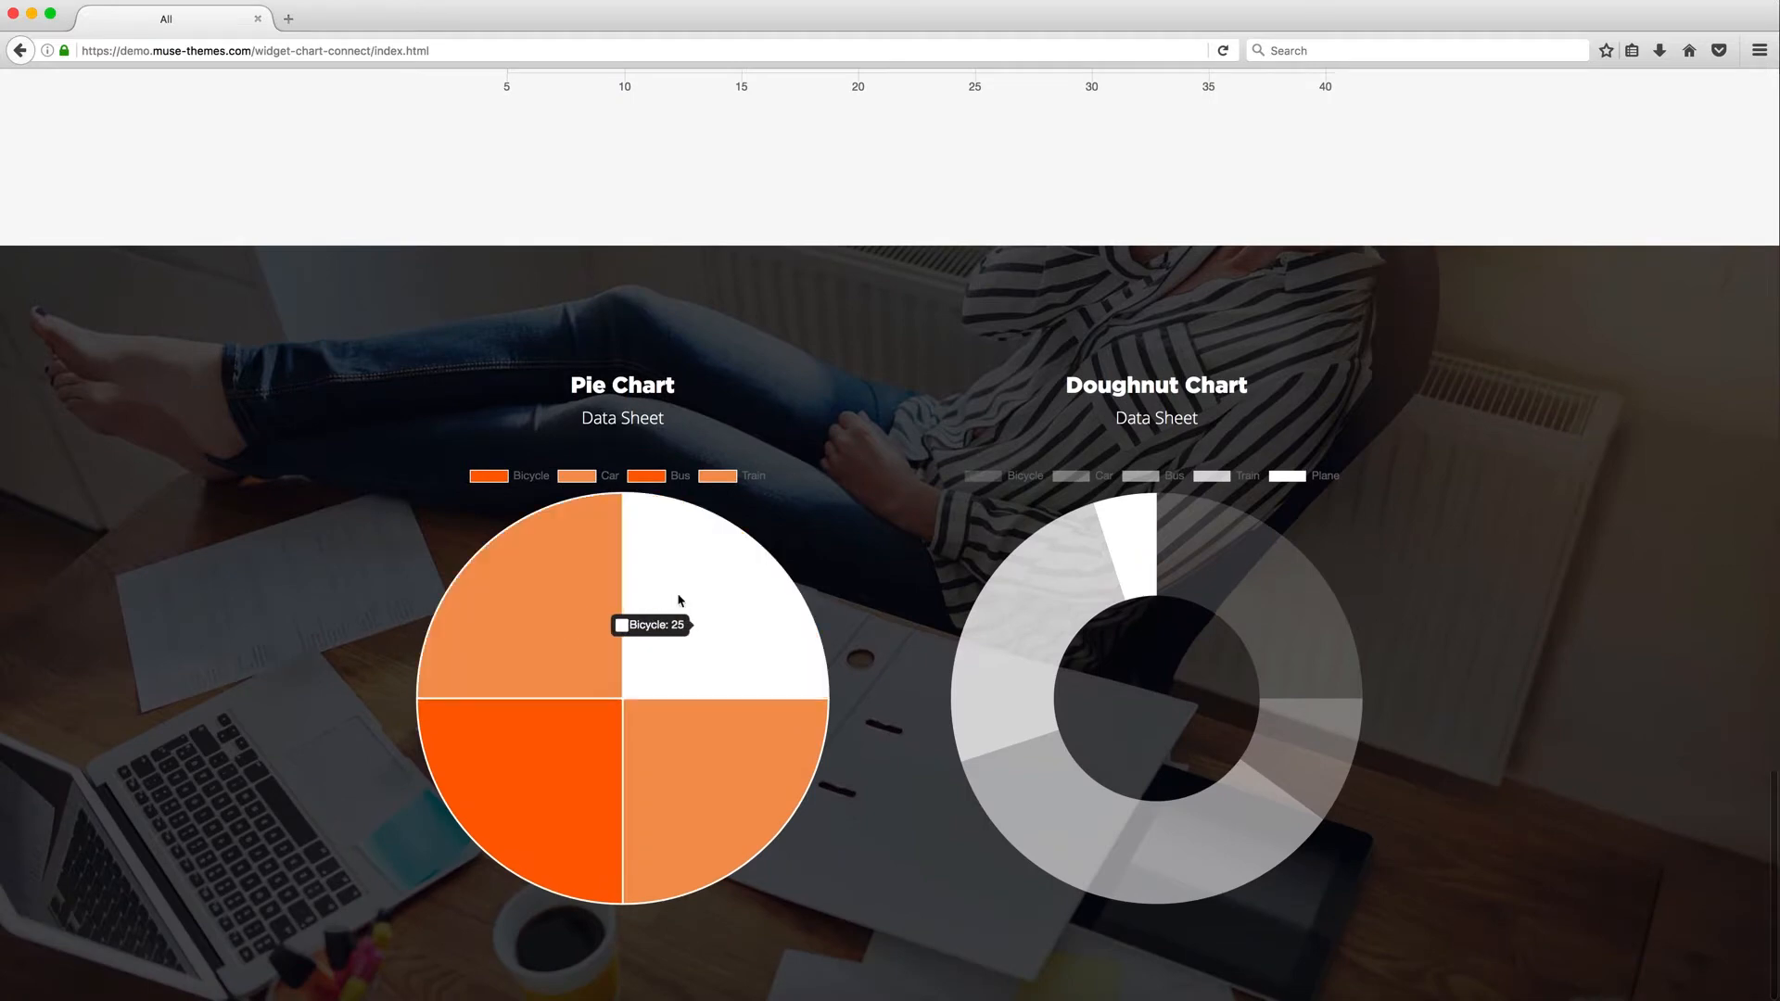
pyautogui.moveTo(686, 745)
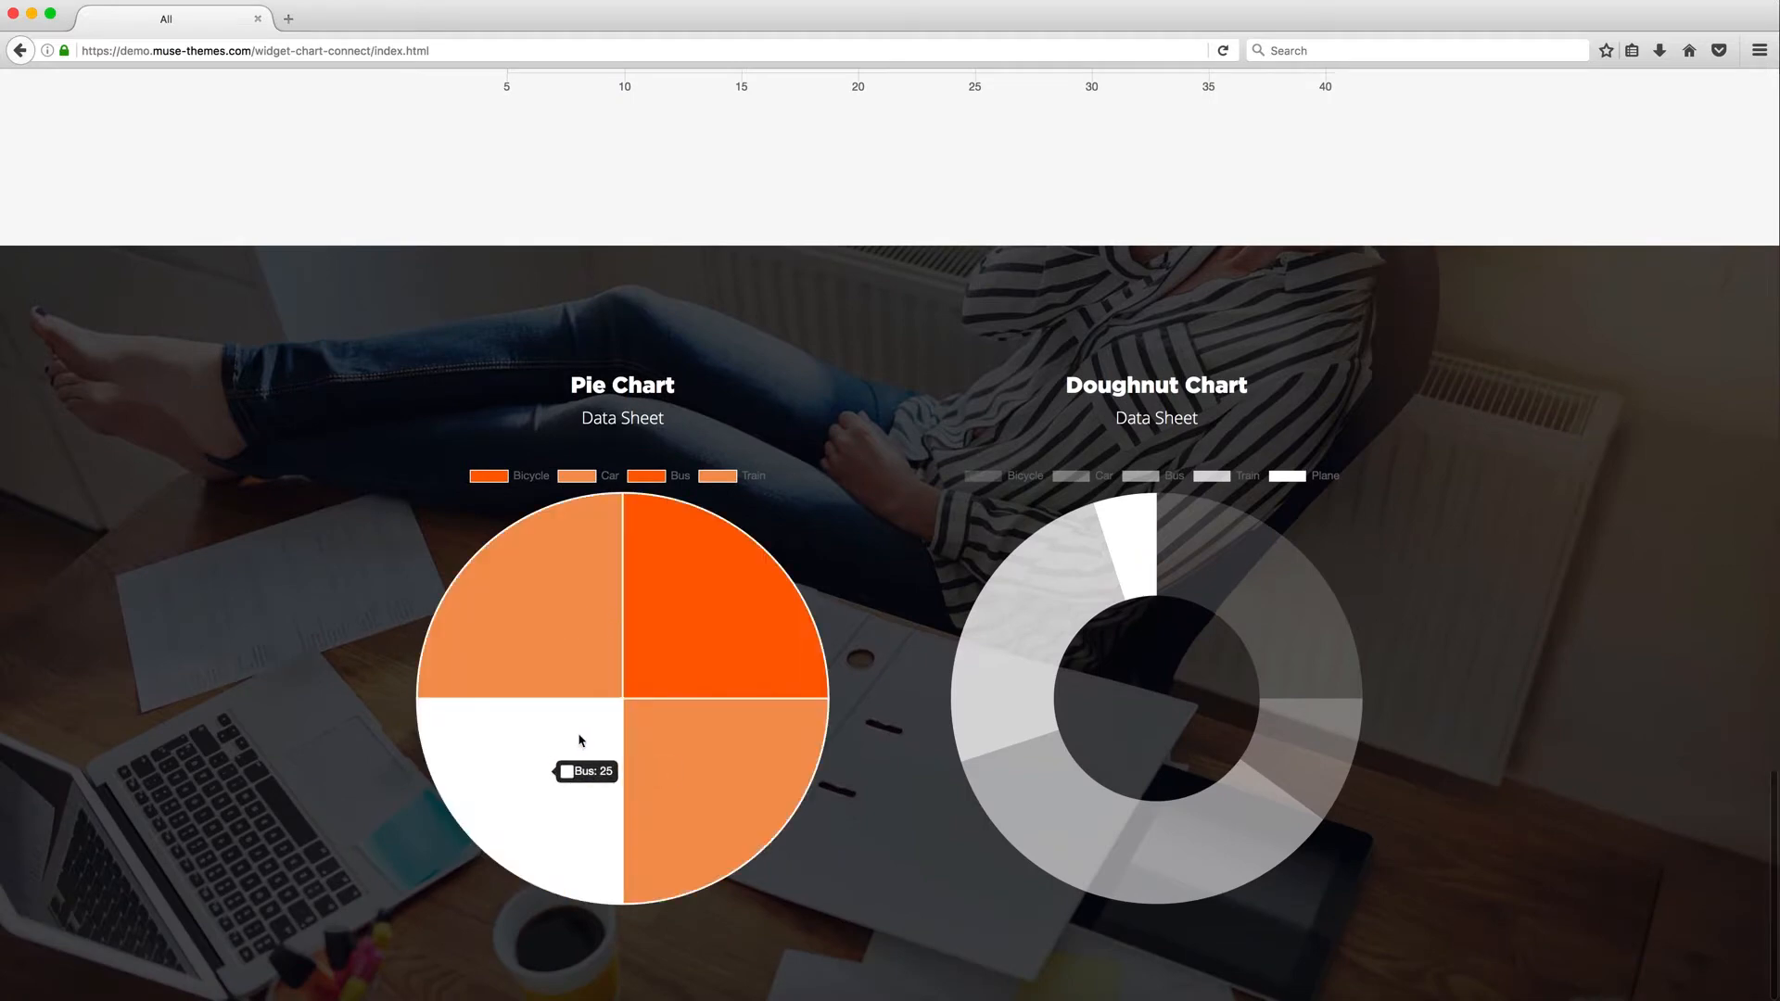
pyautogui.moveTo(1019, 619)
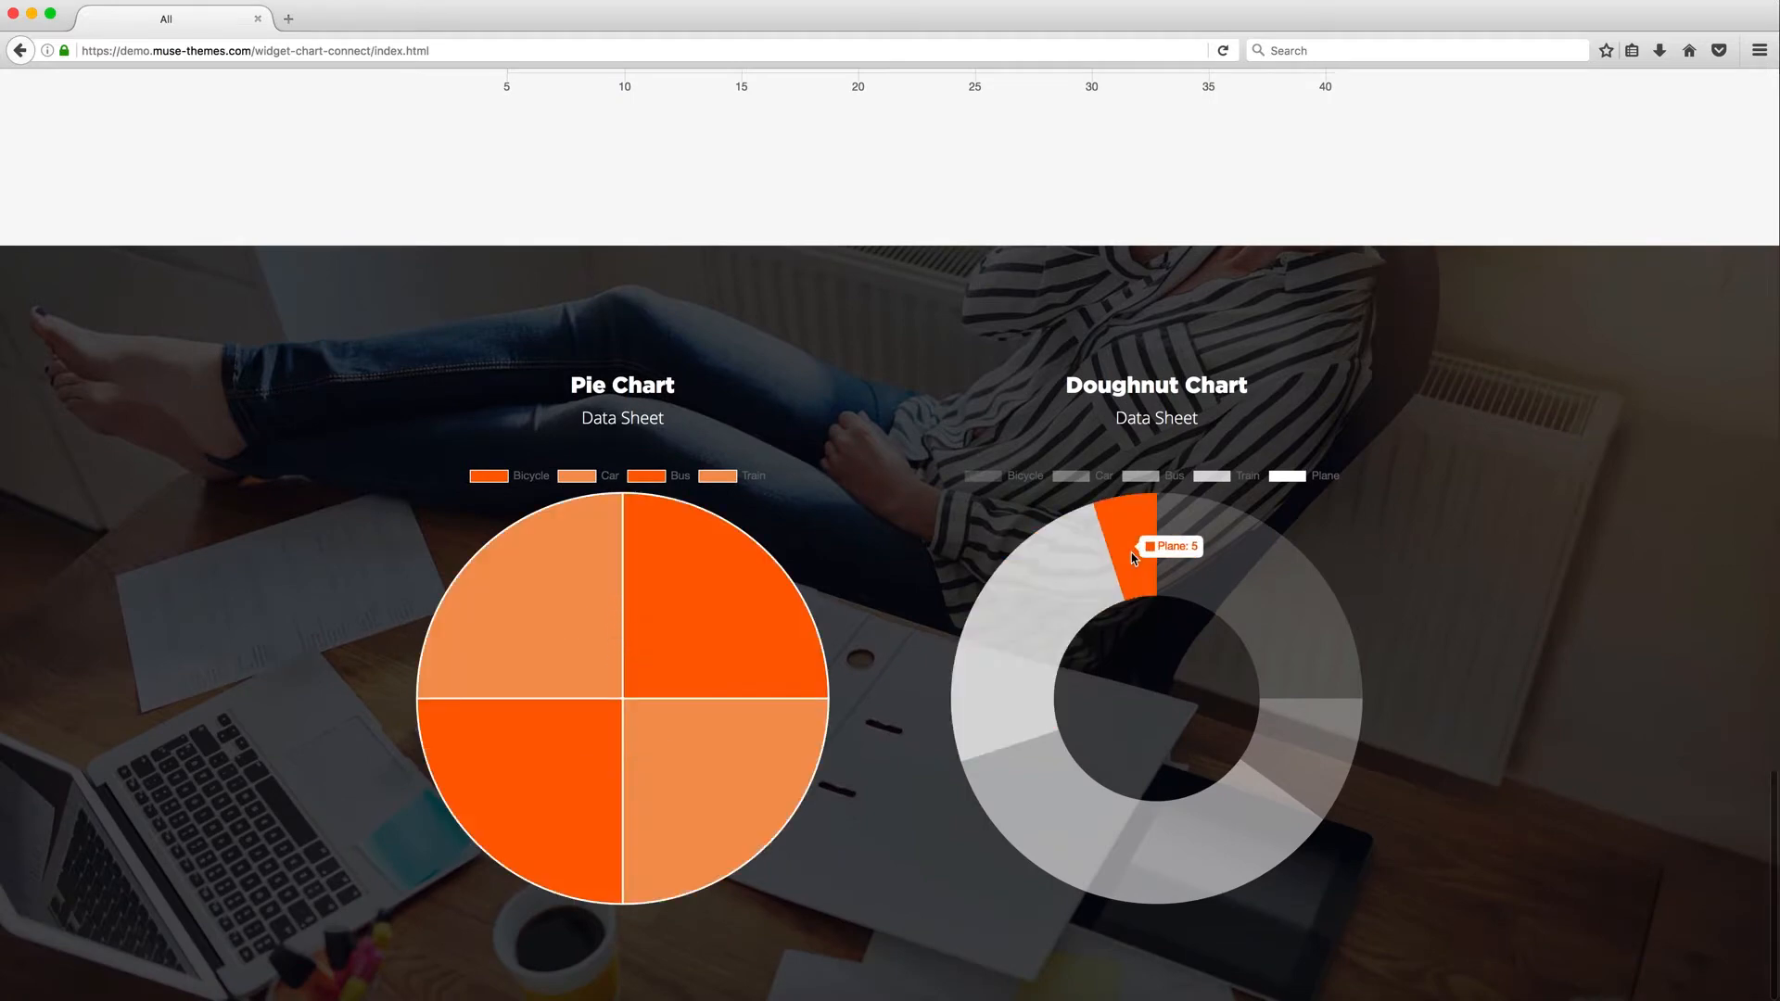
pyautogui.moveTo(1196, 558)
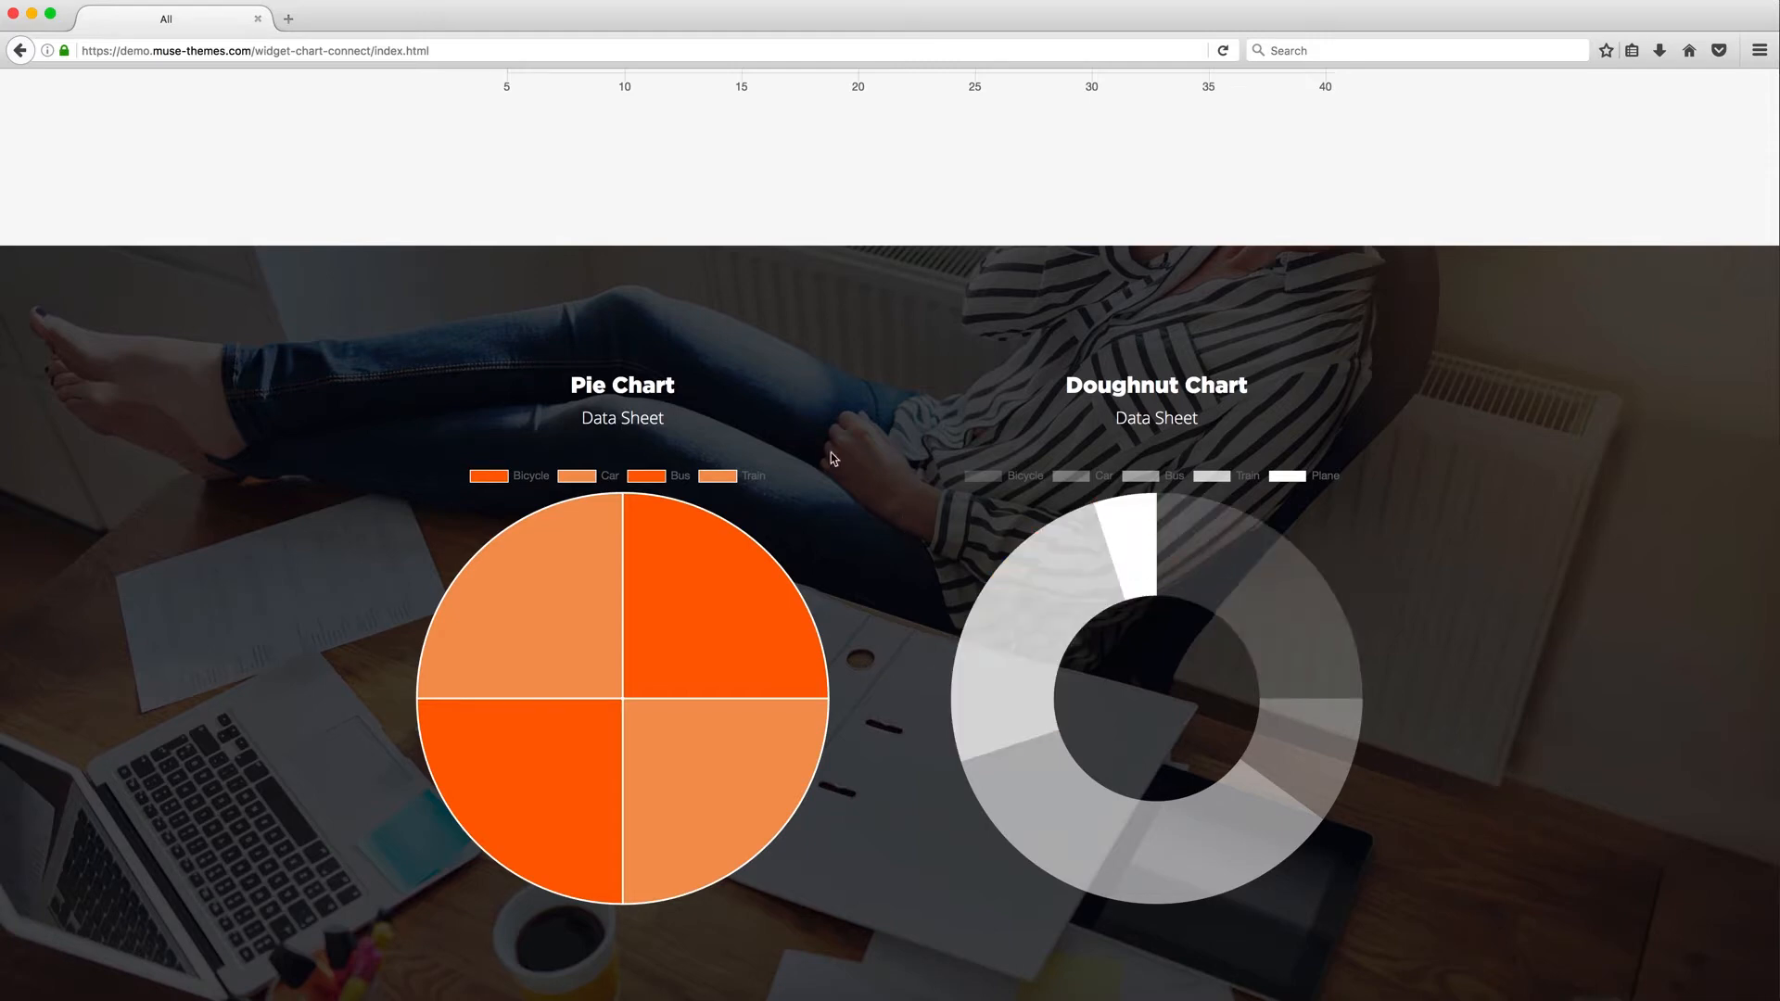
# Toggle the doughnut chart's Bus and Train legend entries off and back on
pyautogui.click(1142, 478)
pyautogui.click(1217, 478)
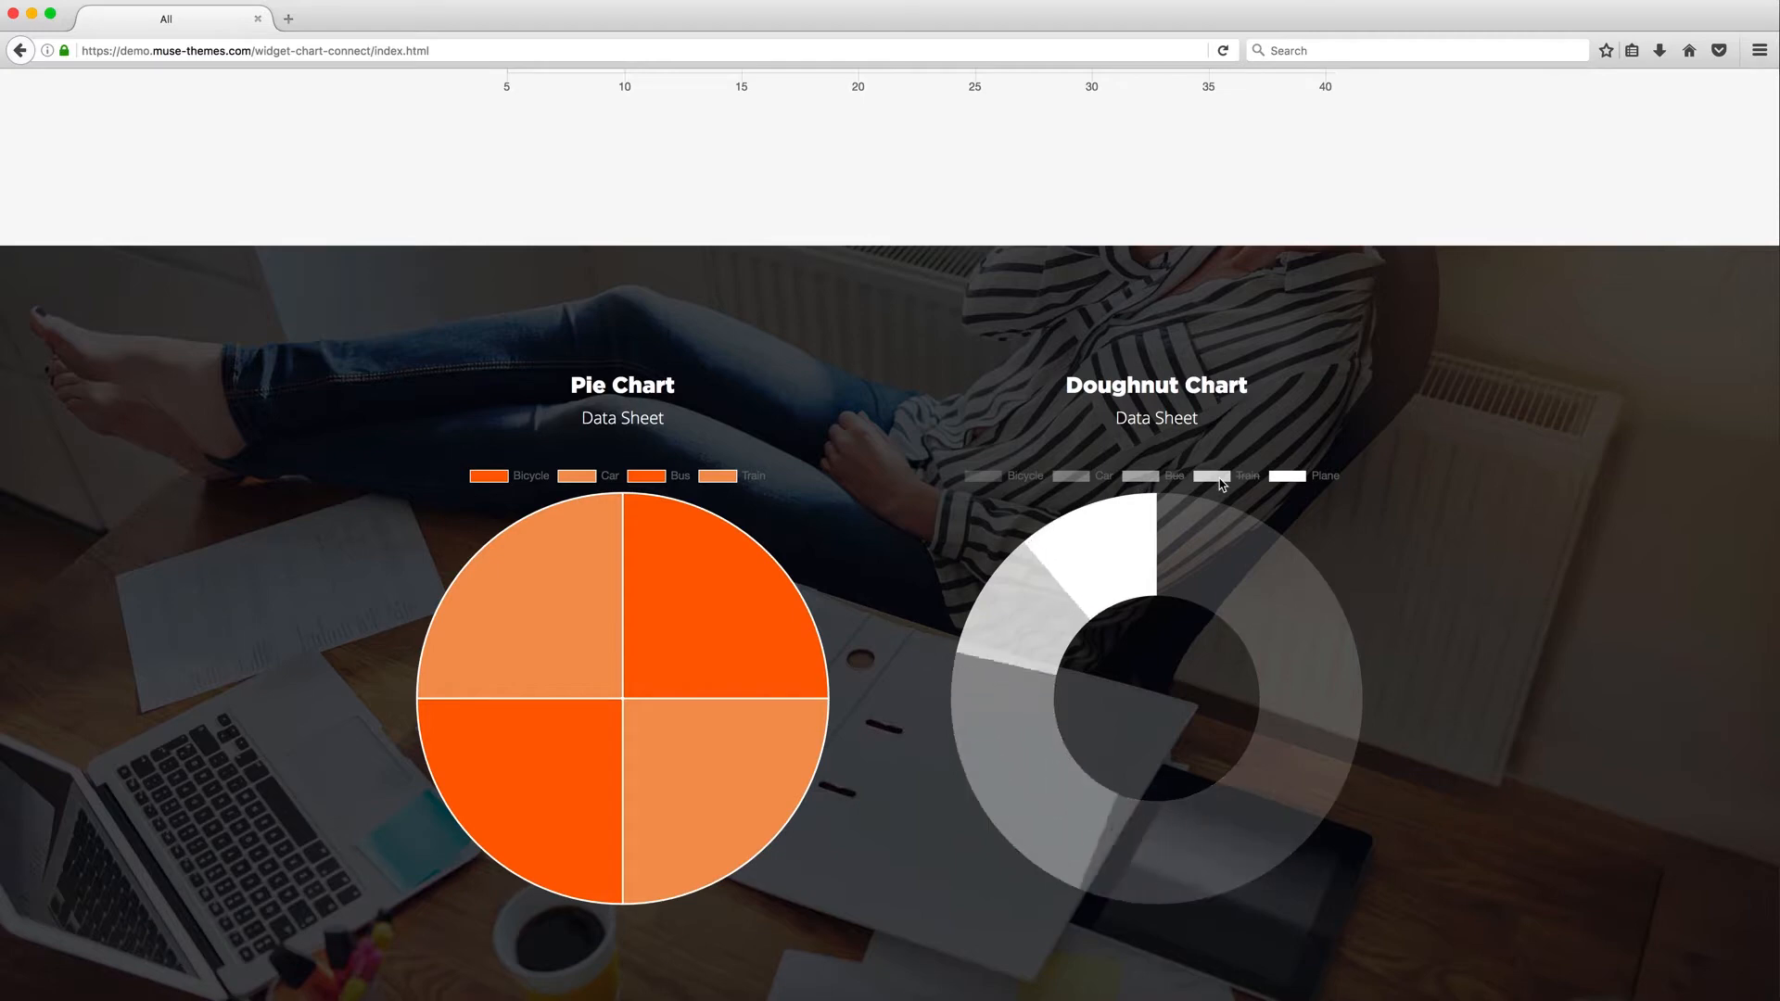
pyautogui.click(1215, 479)
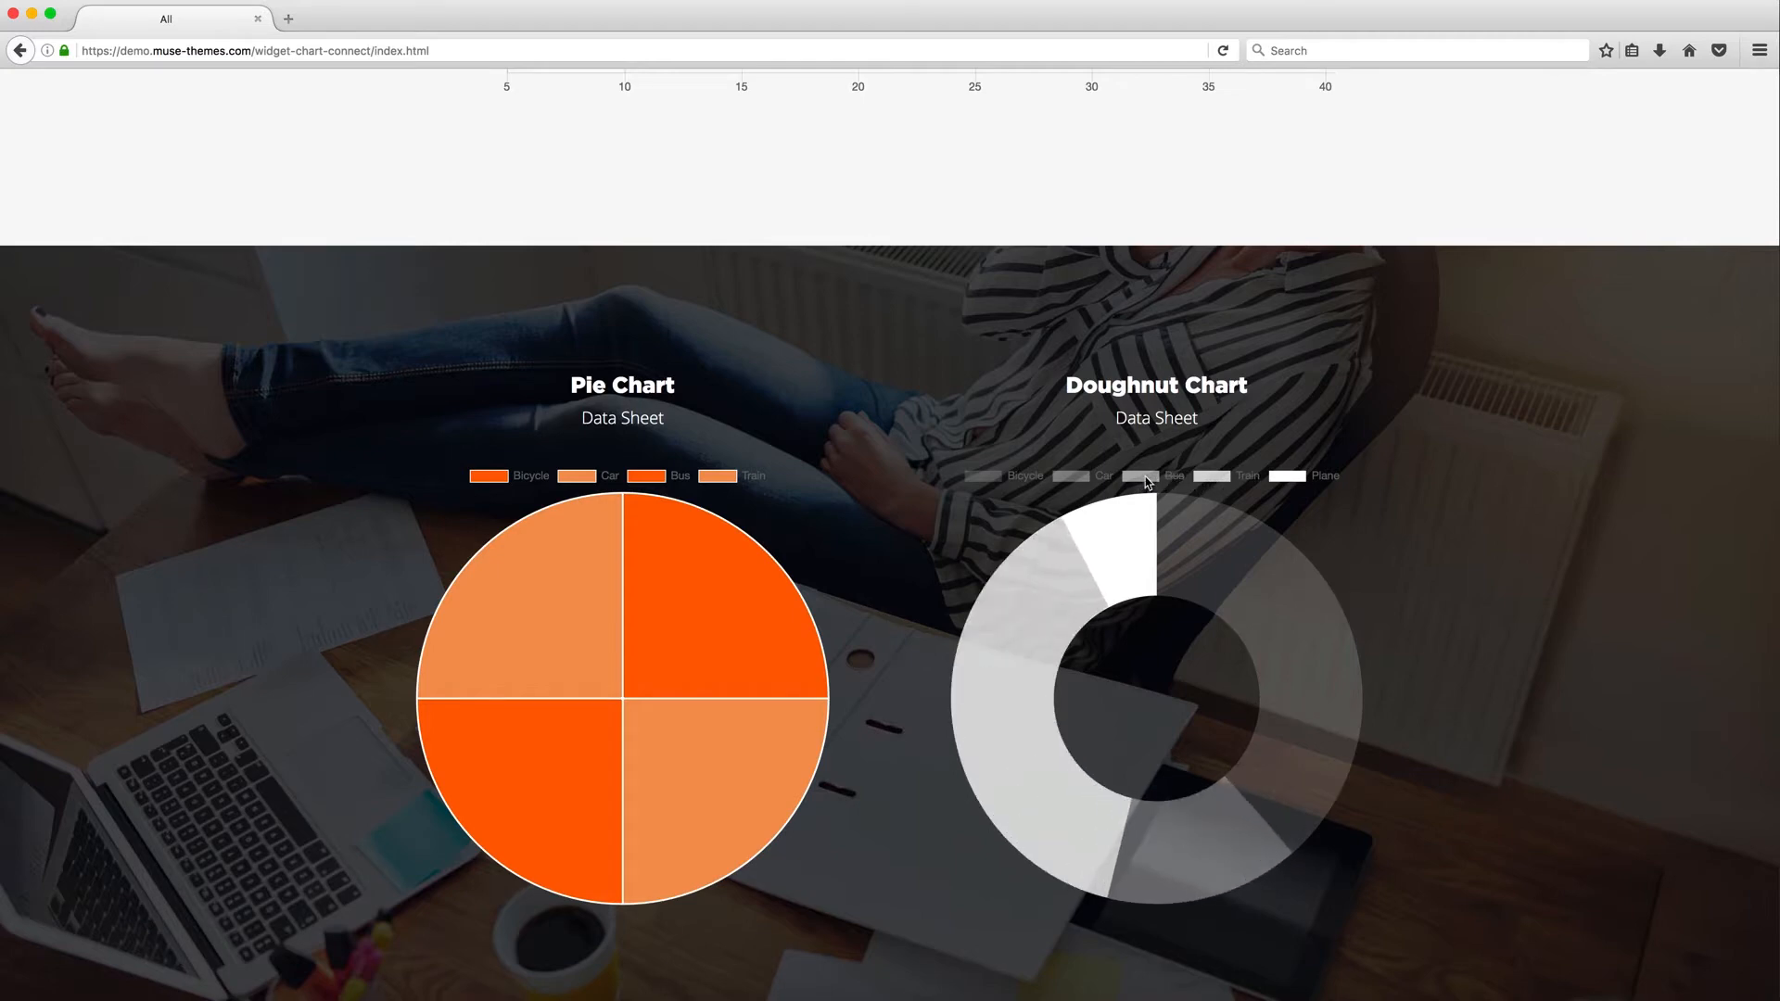
pyautogui.click(1145, 478)
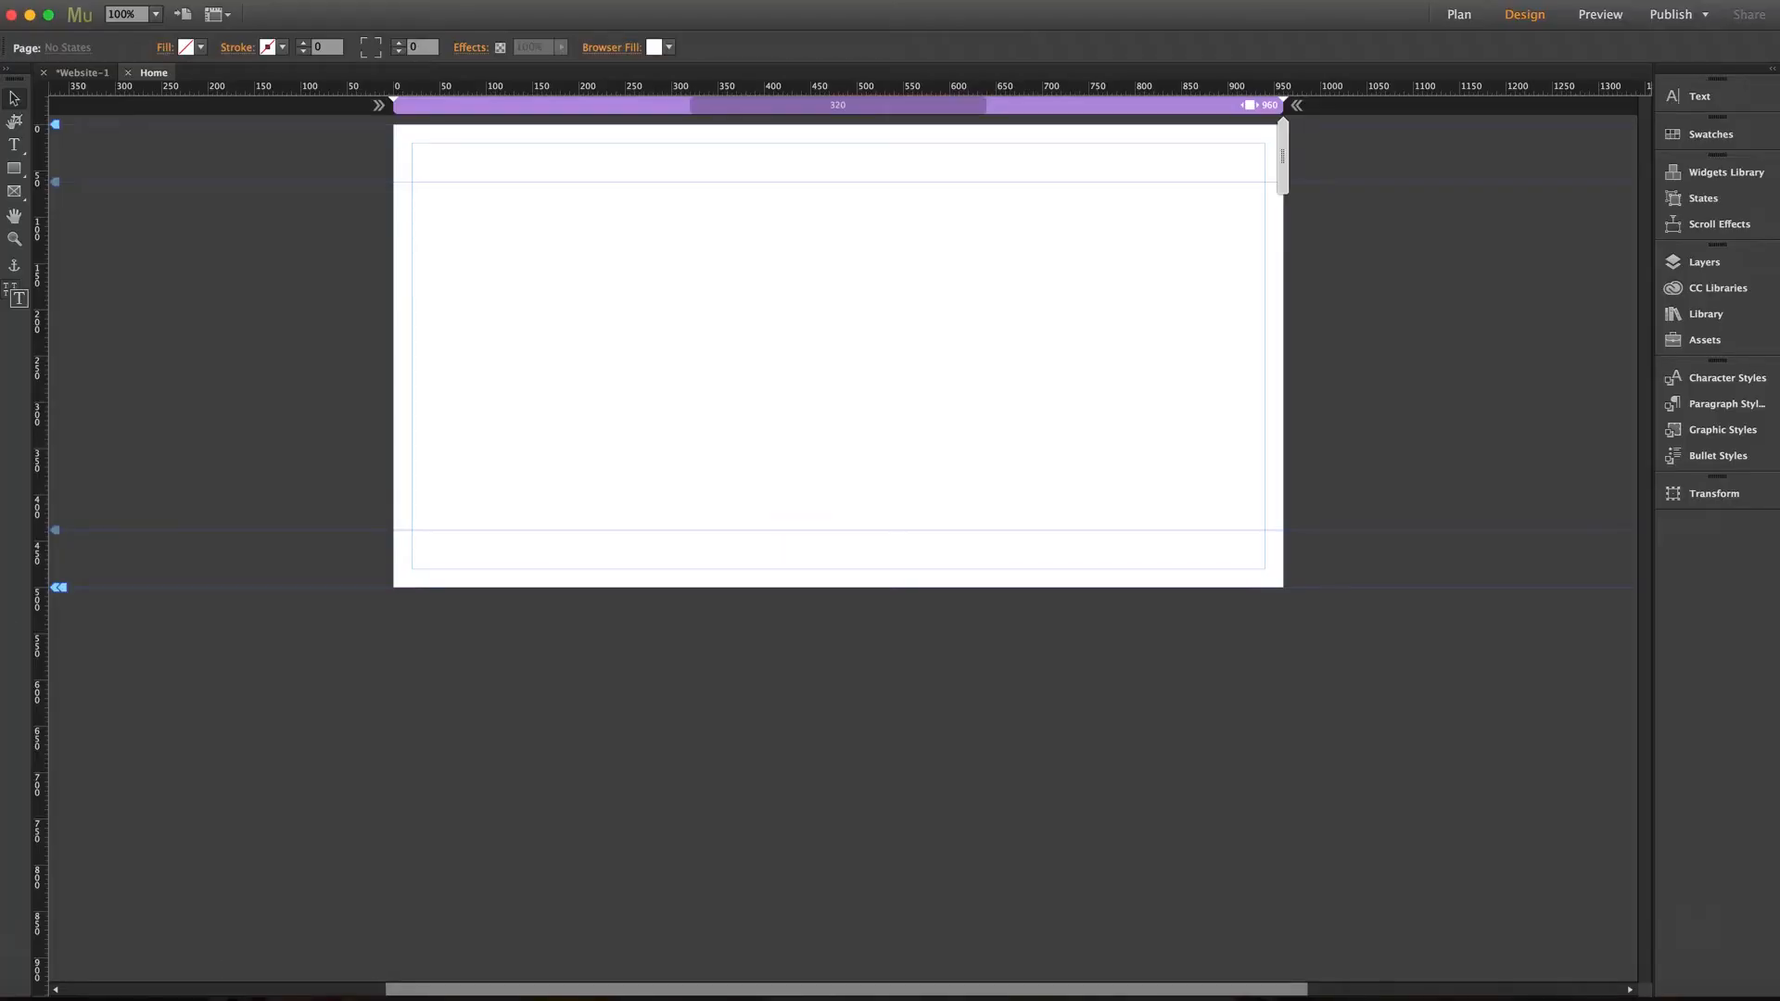
# Place the Bar Chart widget from the Chart Connect library folder onto the page
pyautogui.click(1701, 315)
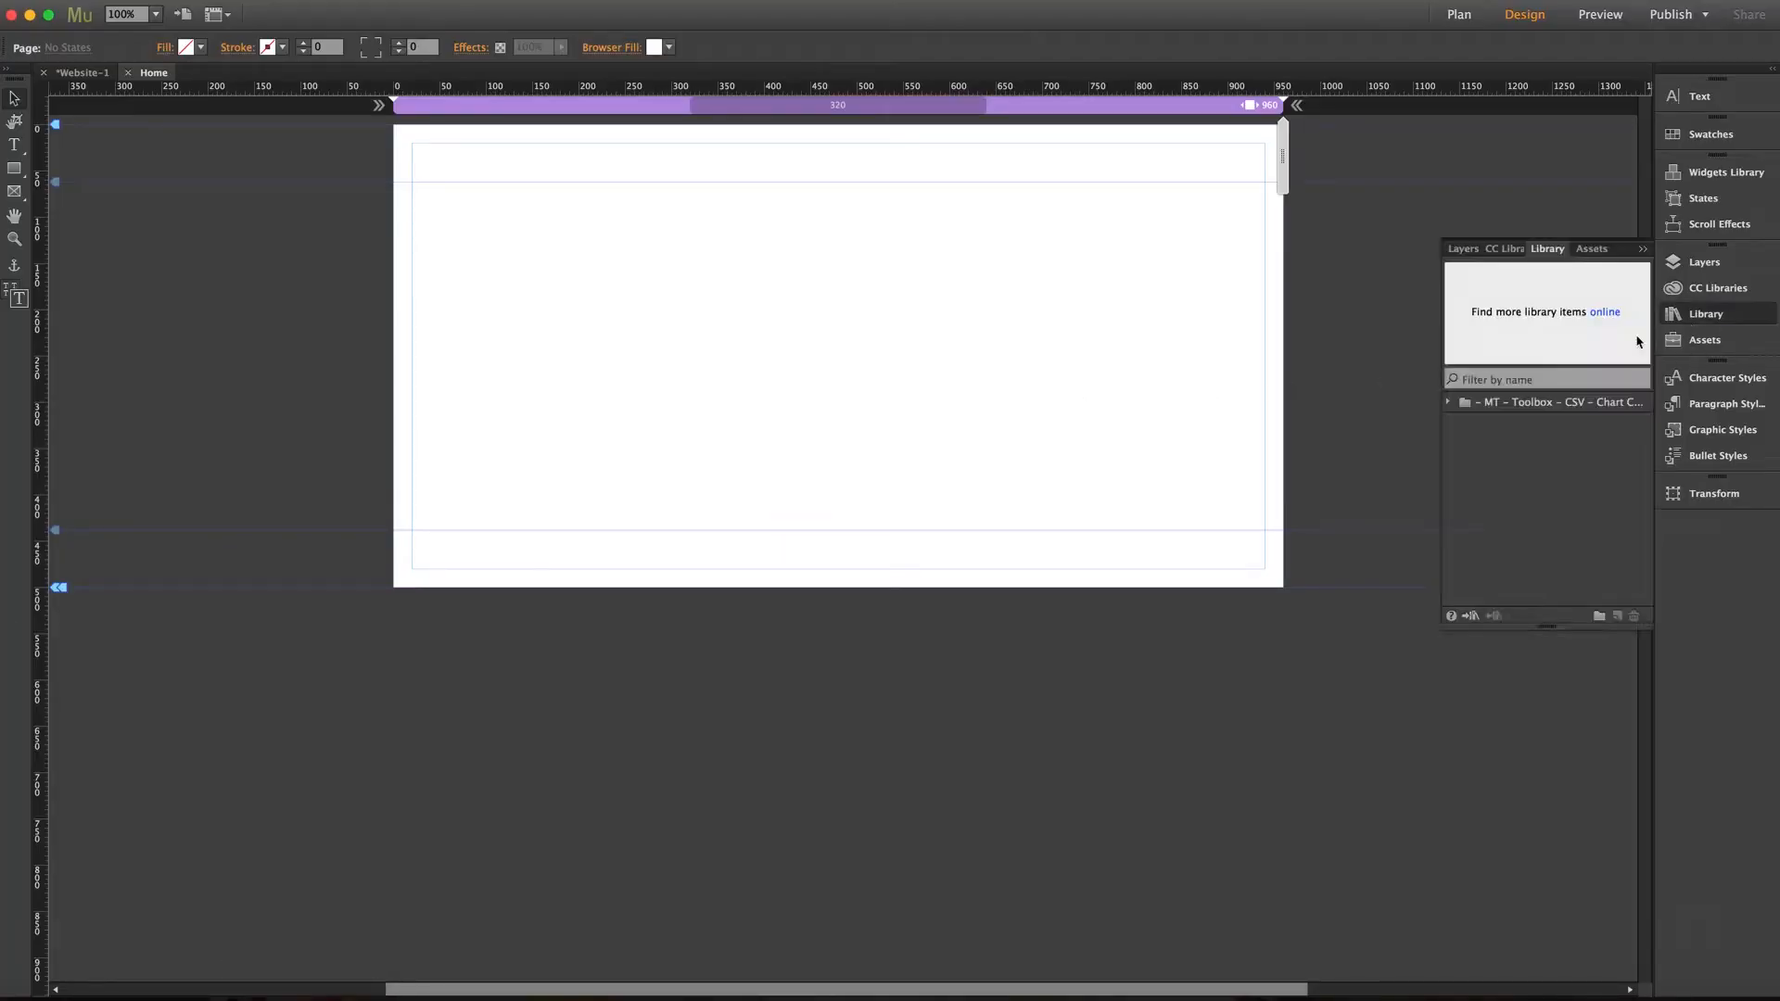
pyautogui.click(1448, 403)
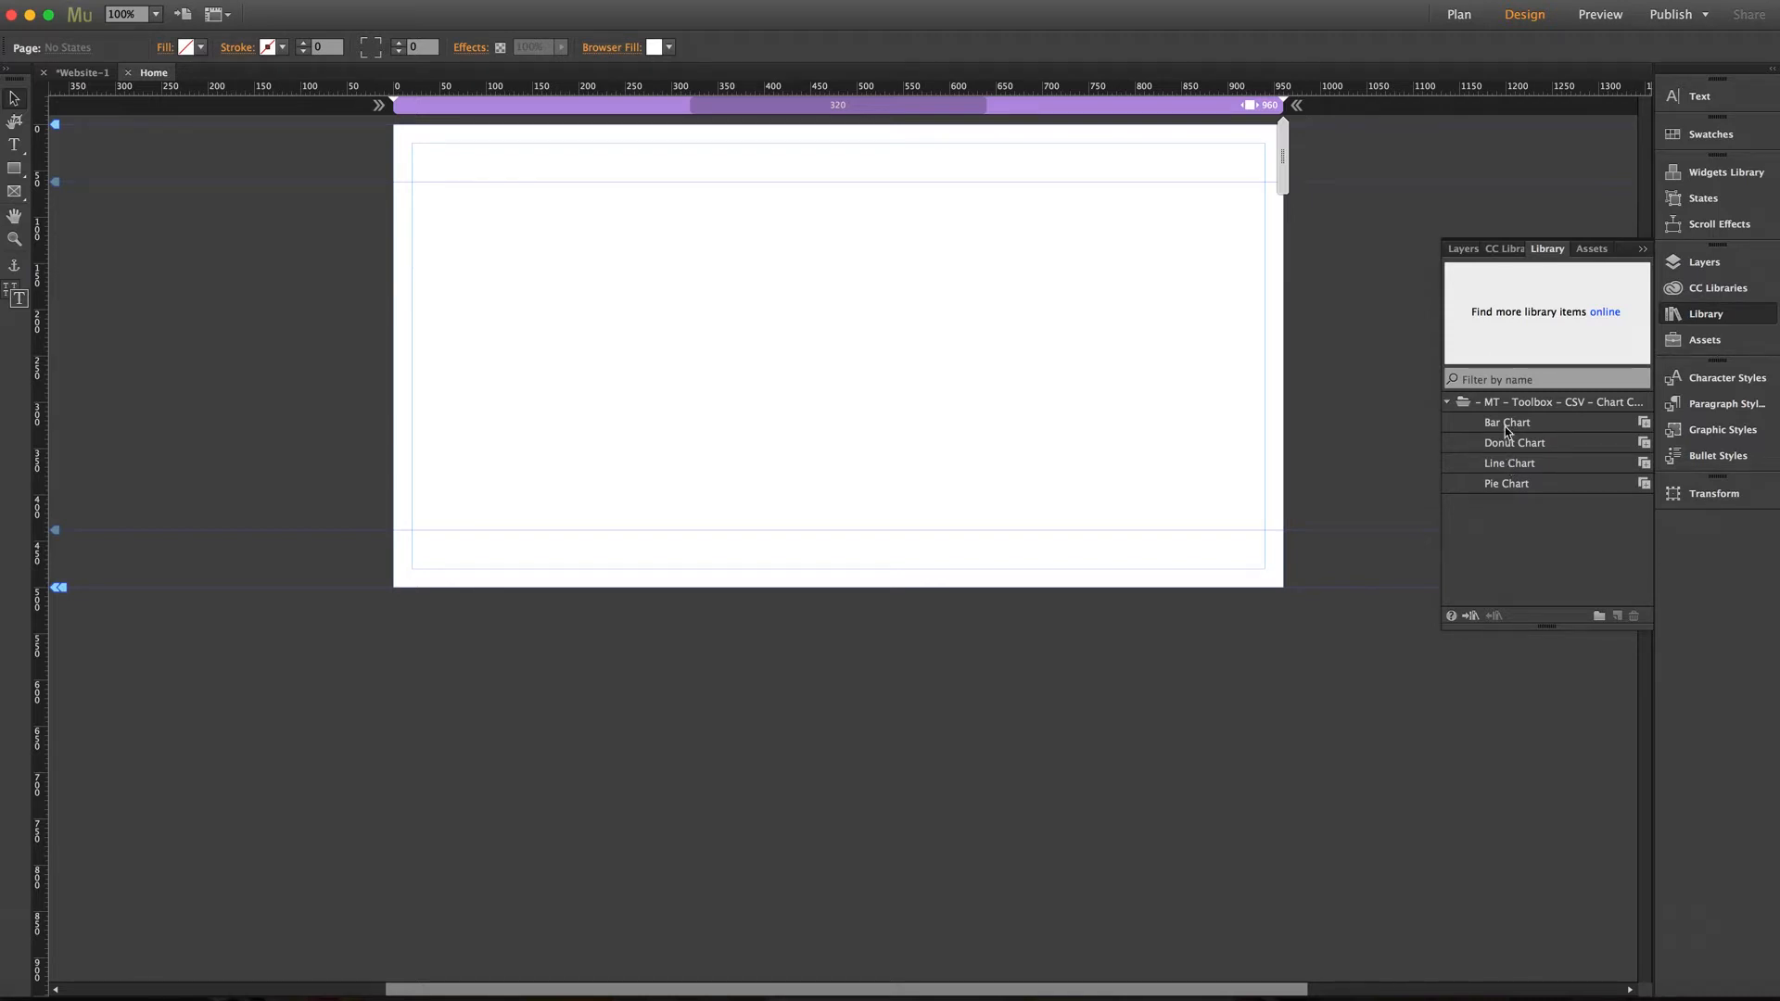
pyautogui.moveTo(1509, 425); pyautogui.dragTo(427, 193)
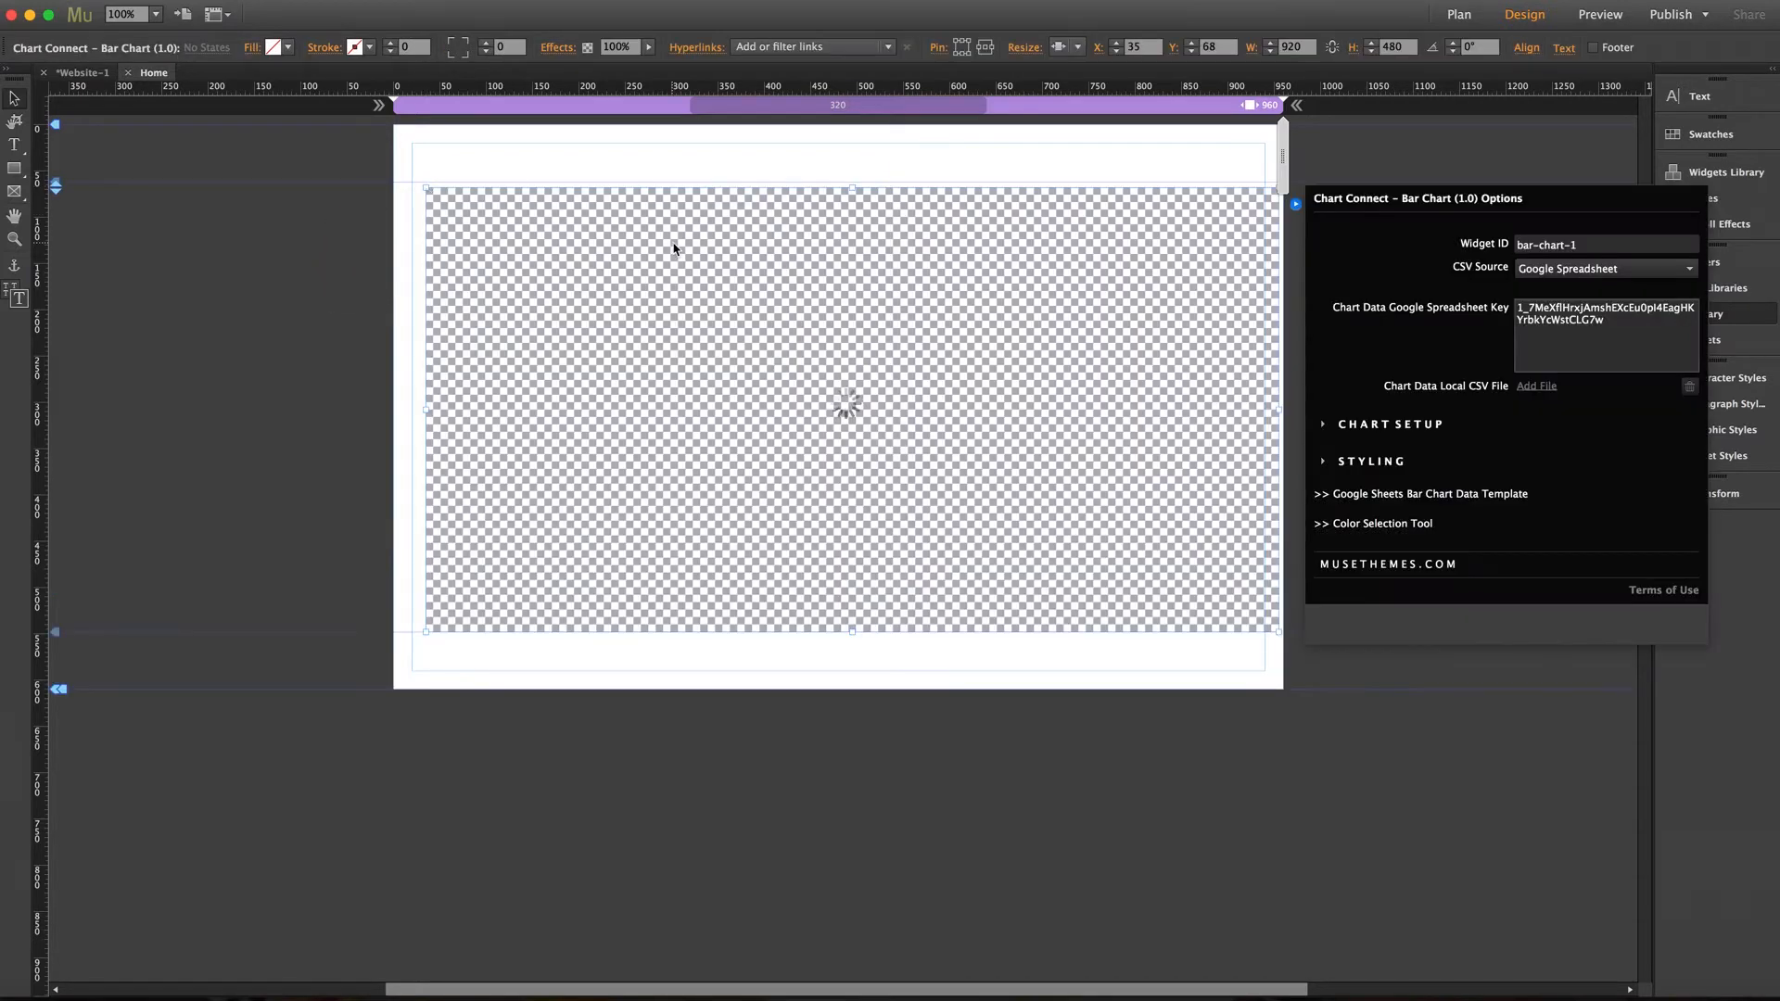
# Nudge the bar chart widget into position near the page's top-left and review its resize options
pyautogui.click(766, 241)
pyautogui.moveTo(782, 241); pyautogui.dragTo(776, 239)
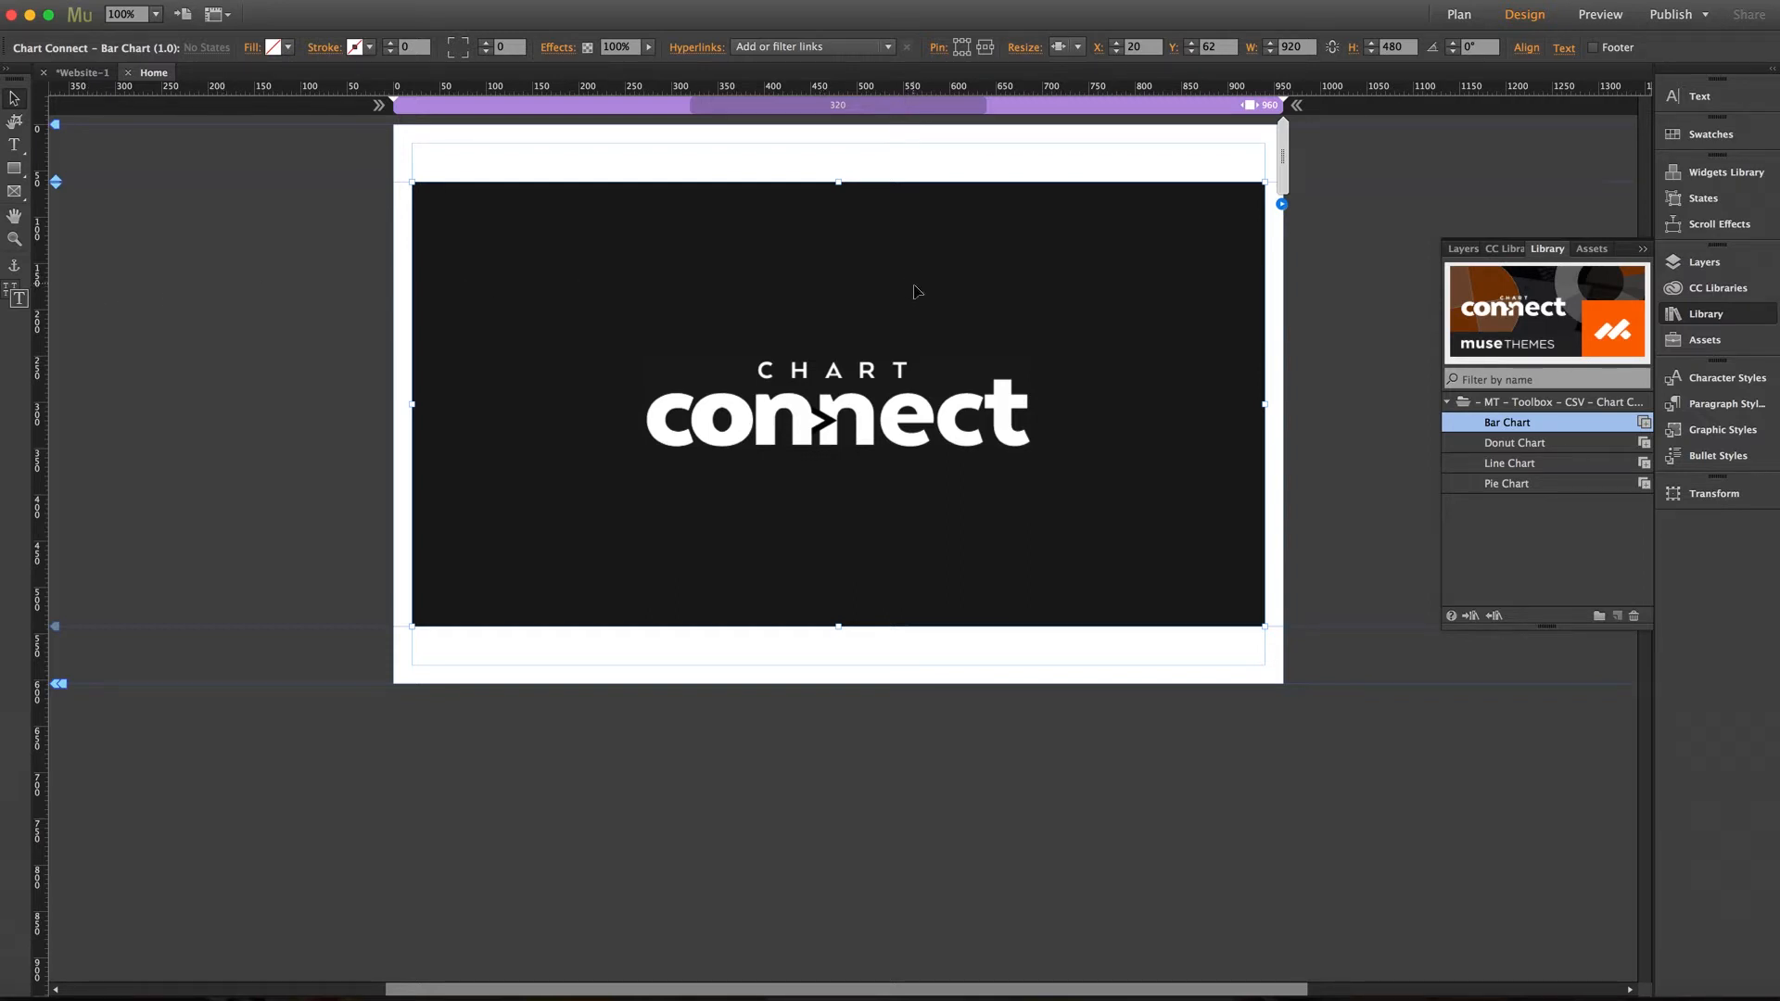
pyautogui.click(1078, 48)
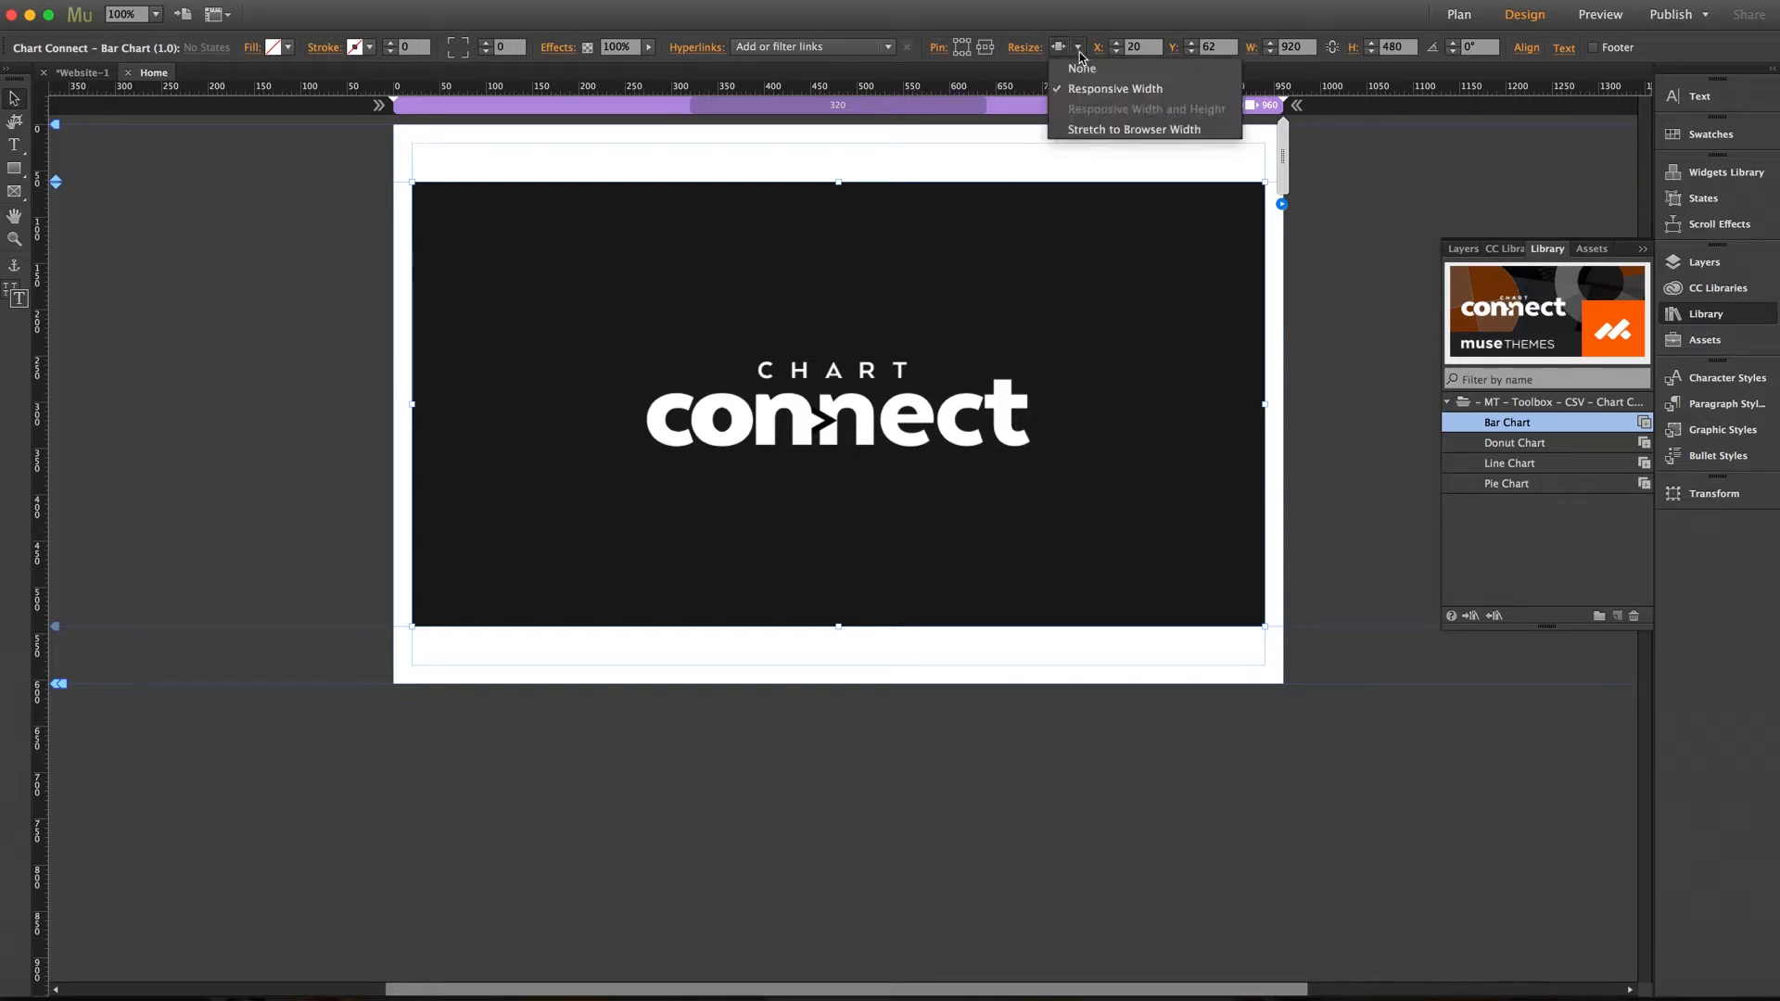
pyautogui.click(1079, 51)
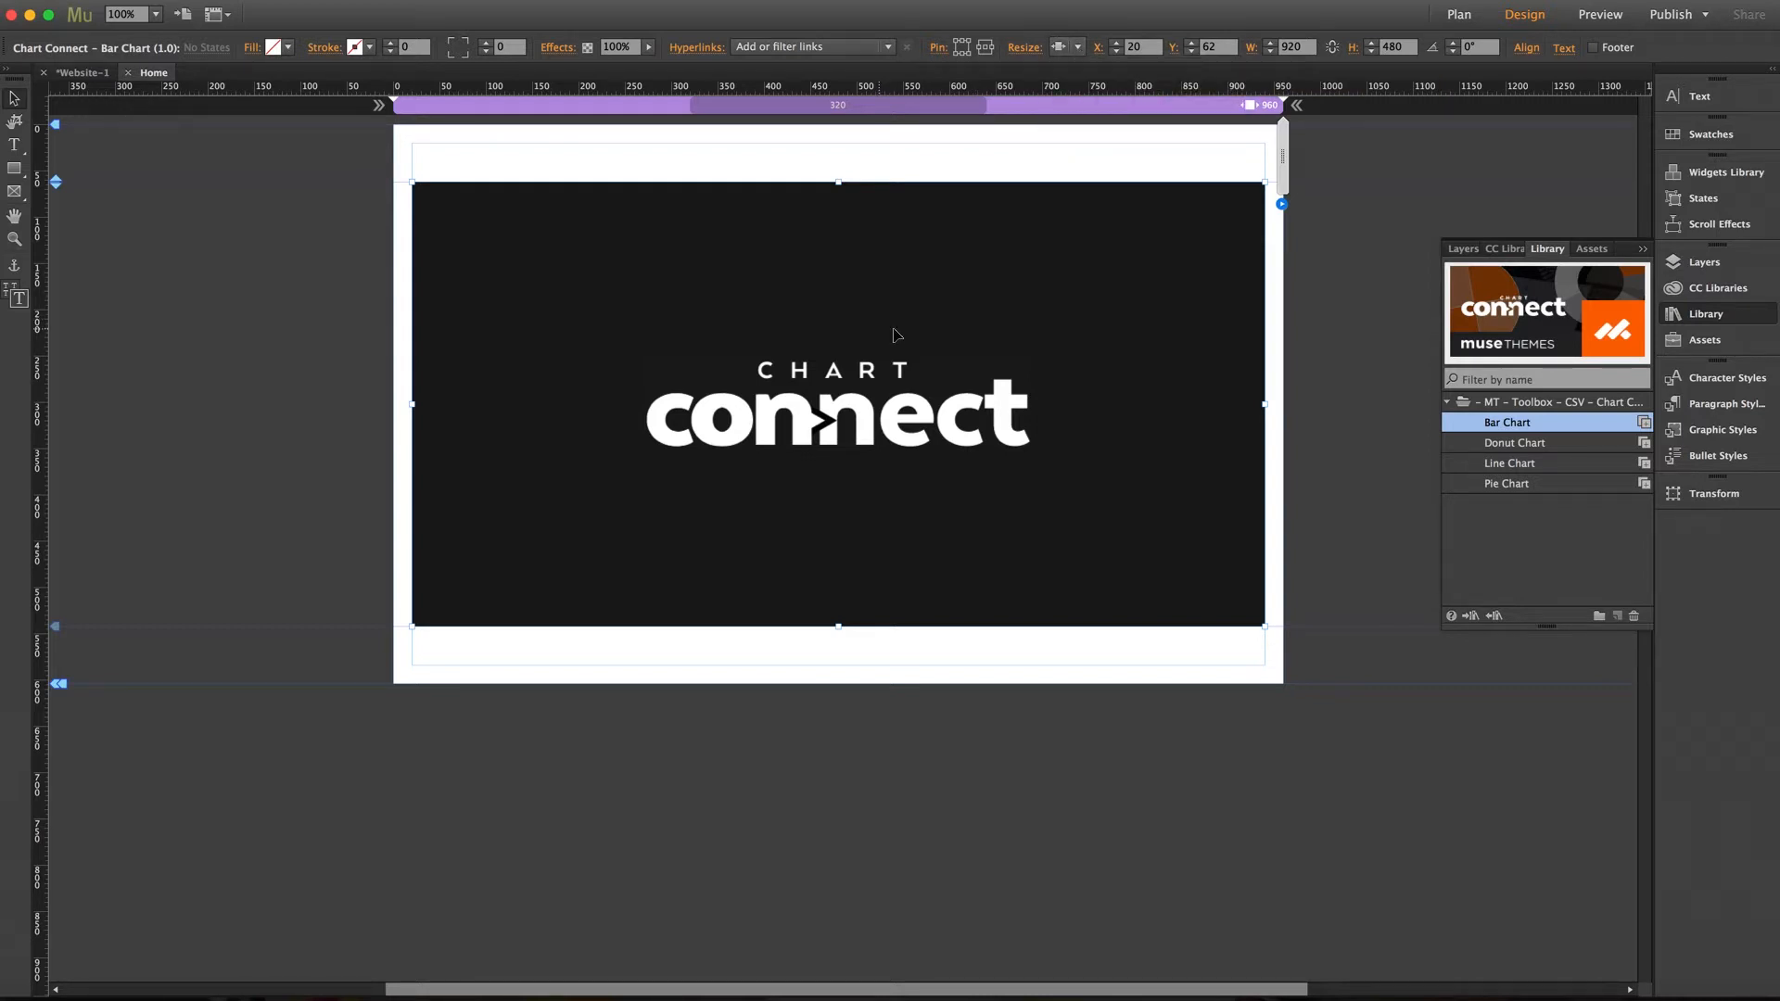
# Open the bar chart widget's options and set the CSV Source to Google Spreadsheet
pyautogui.click(1284, 206)
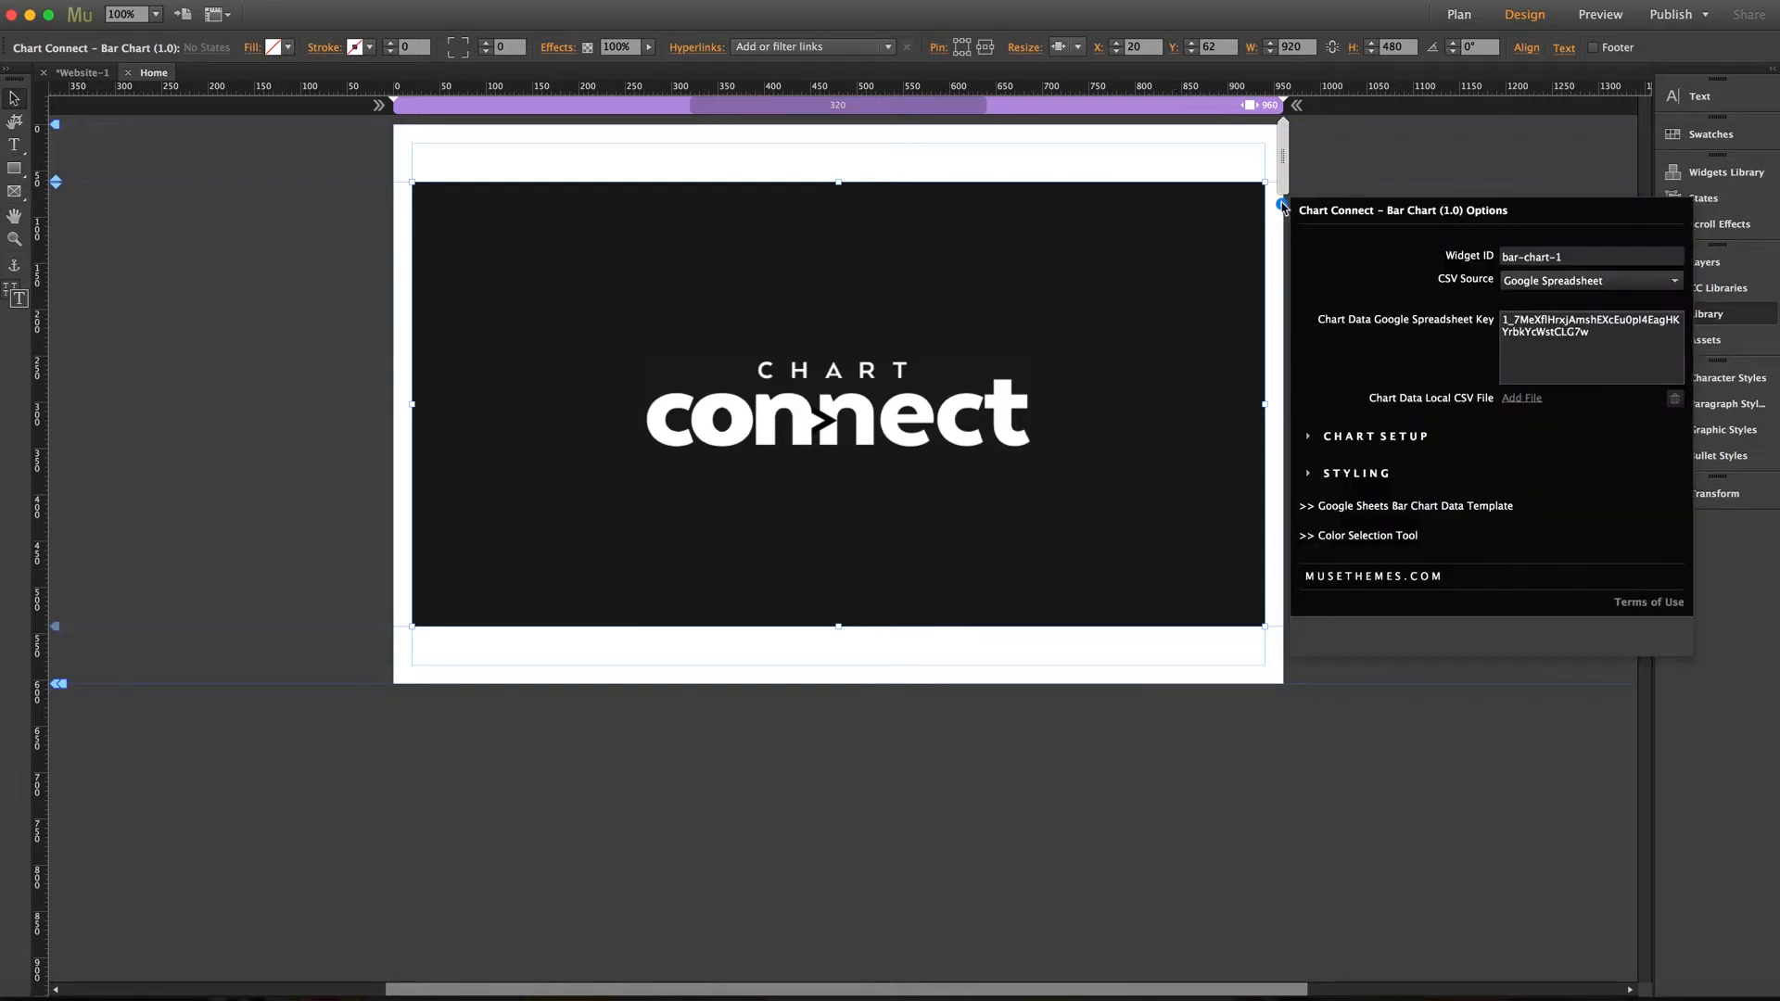
pyautogui.click(1284, 207)
pyautogui.hscroll(-1, 1285, 207)
pyautogui.click(1287, 205)
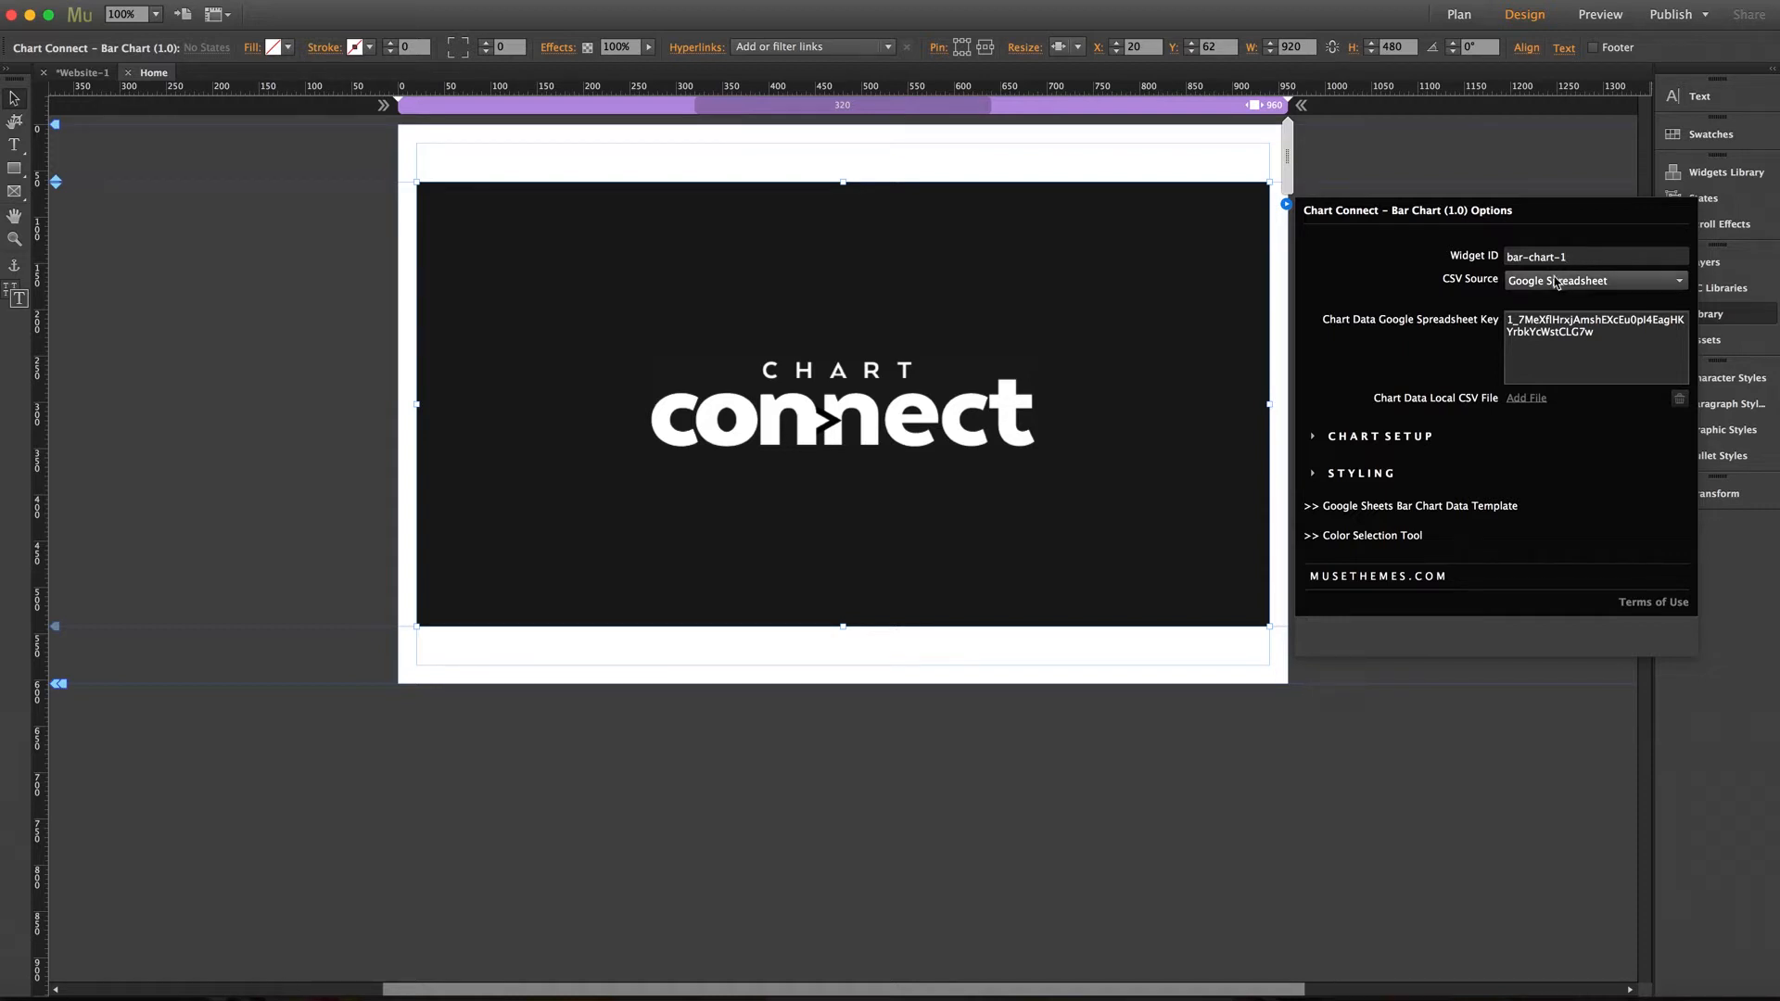
pyautogui.click(1517, 282)
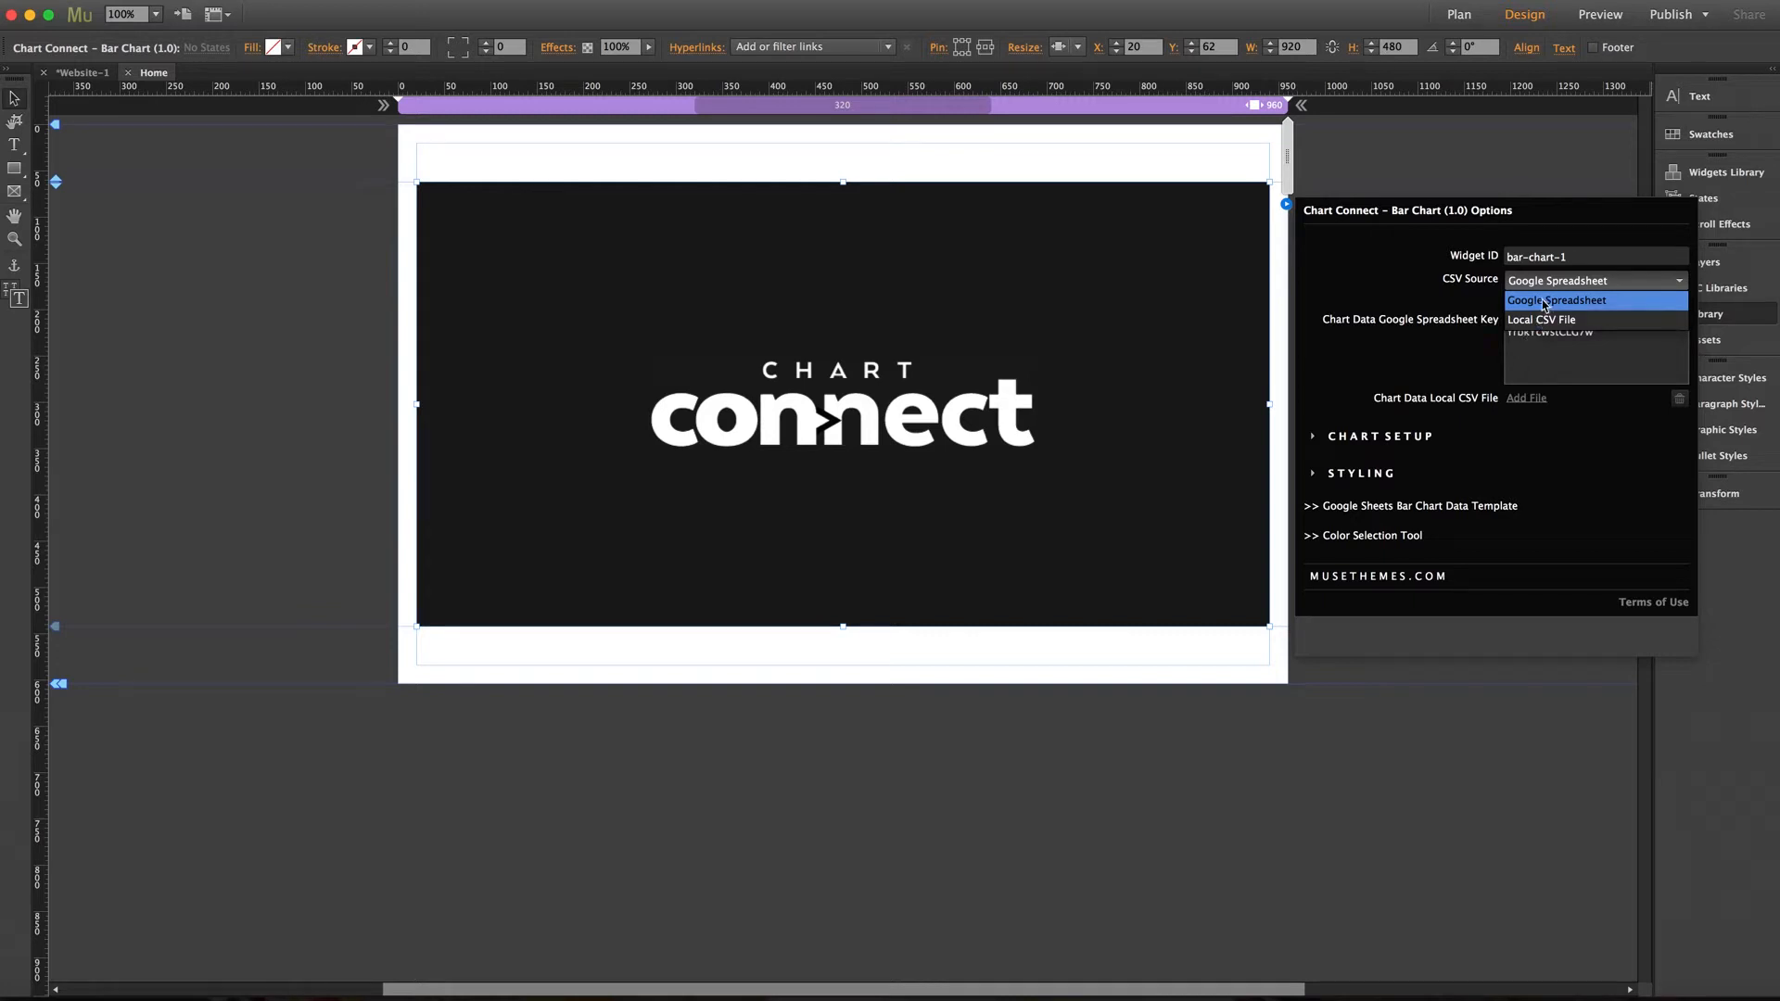
pyautogui.click(1512, 300)
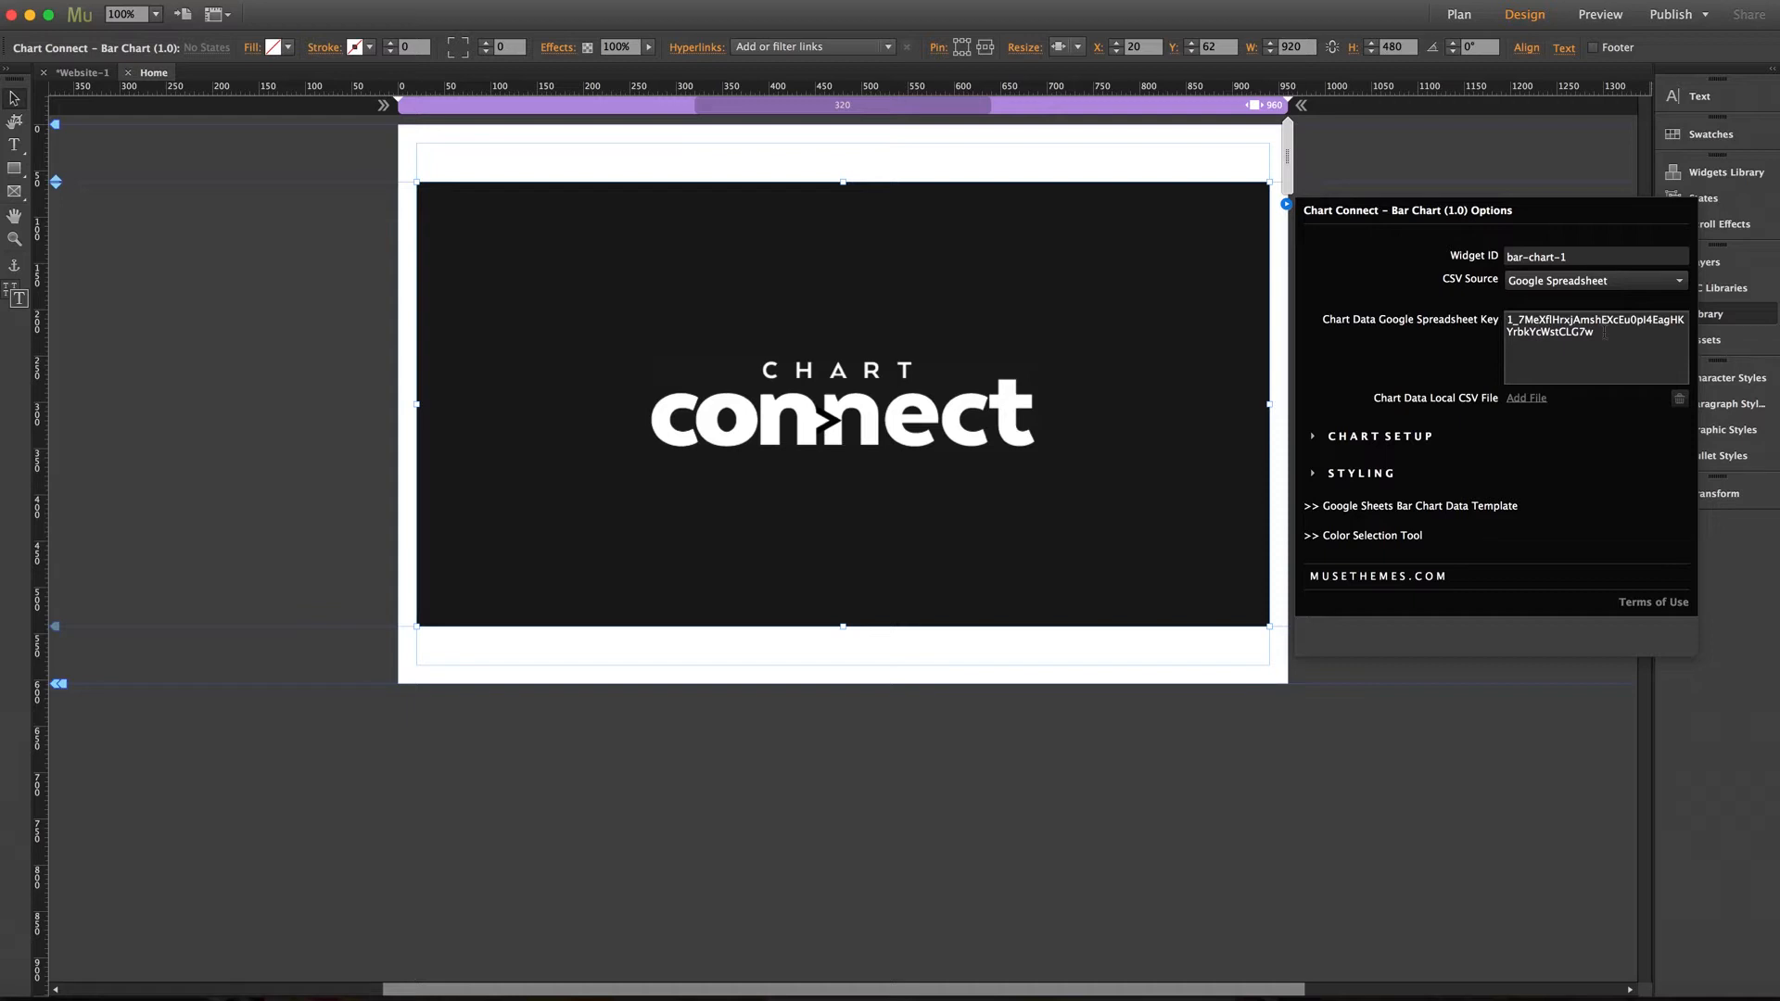
# Open the Google Sheets bar chart data template and save a copy named My Bar Chart 1
pyautogui.click(1427, 508)
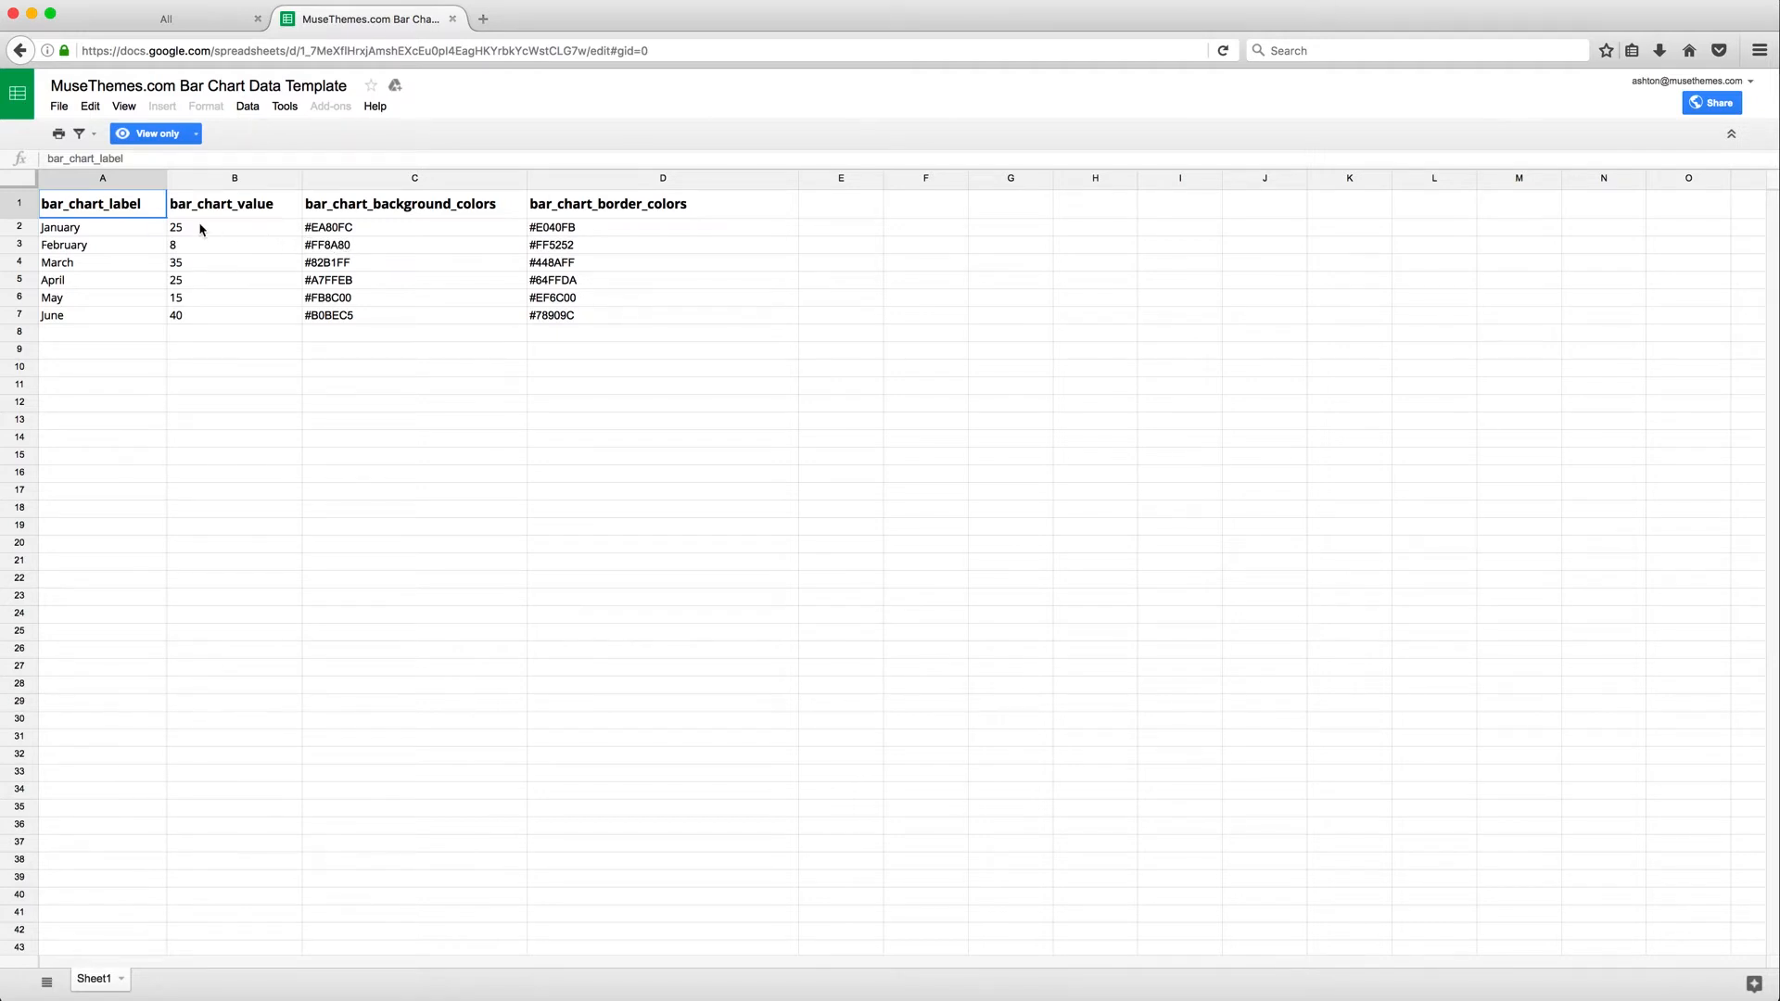
pyautogui.click(58, 106)
pyautogui.click(118, 242)
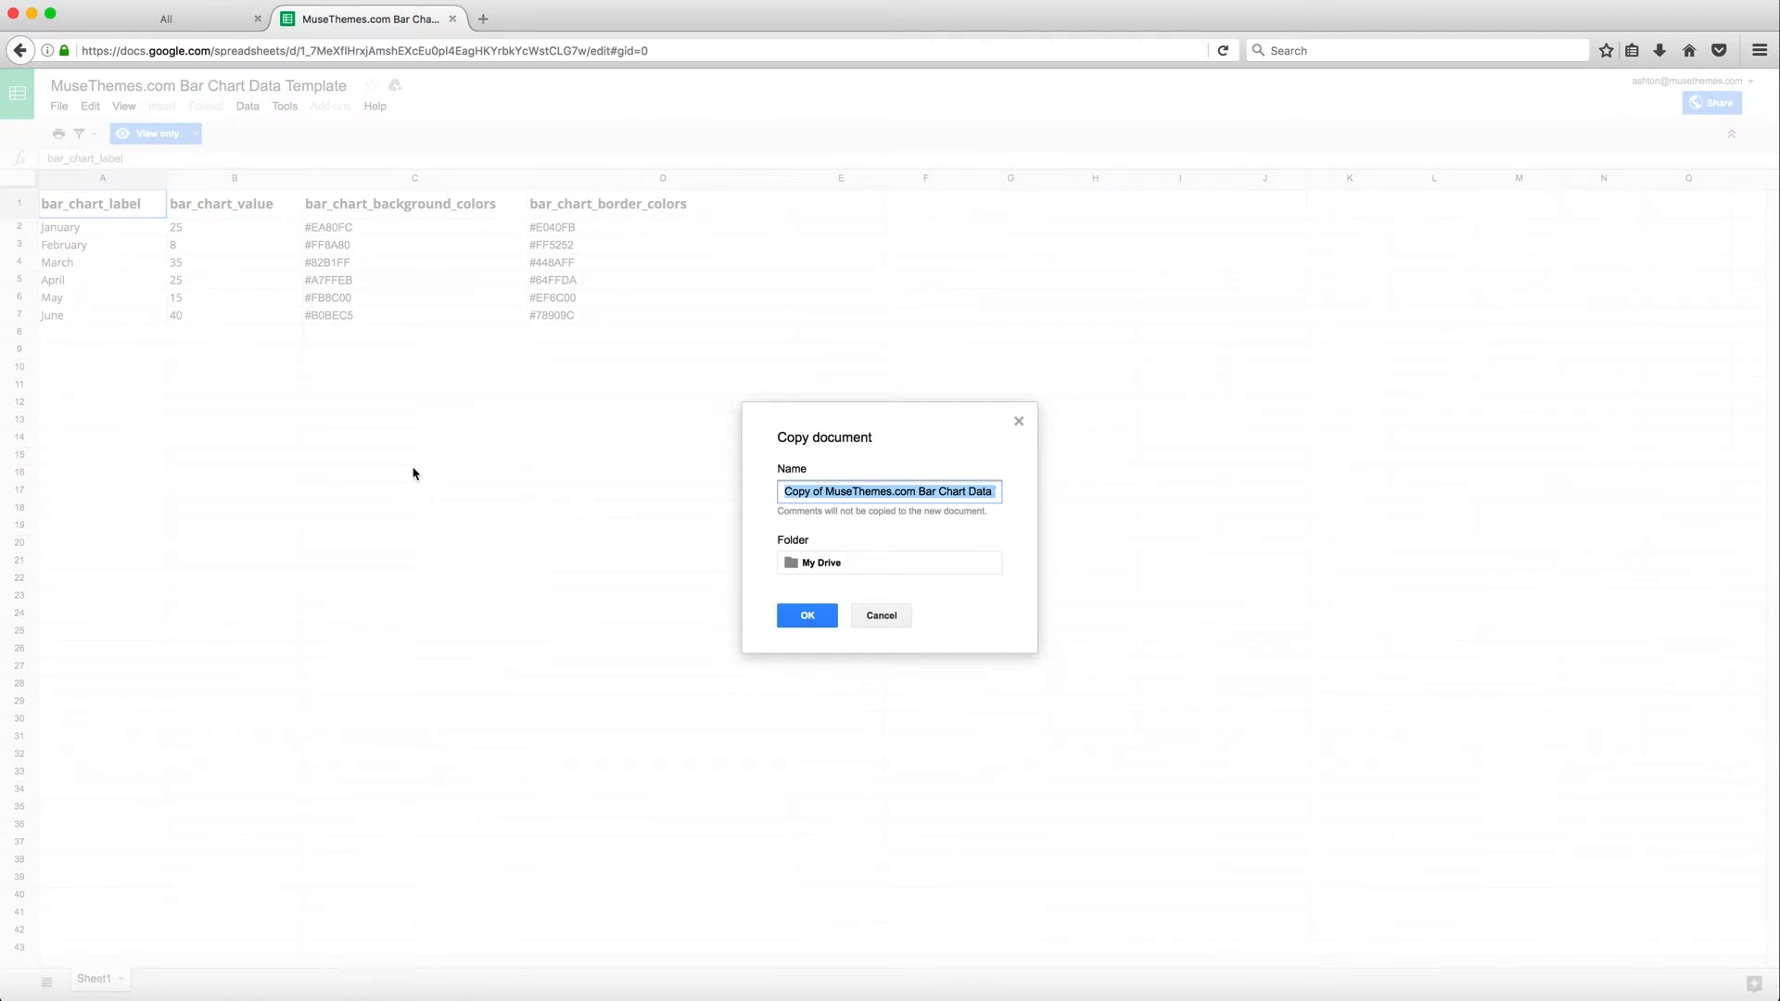
pyautogui.write('My Bar ')
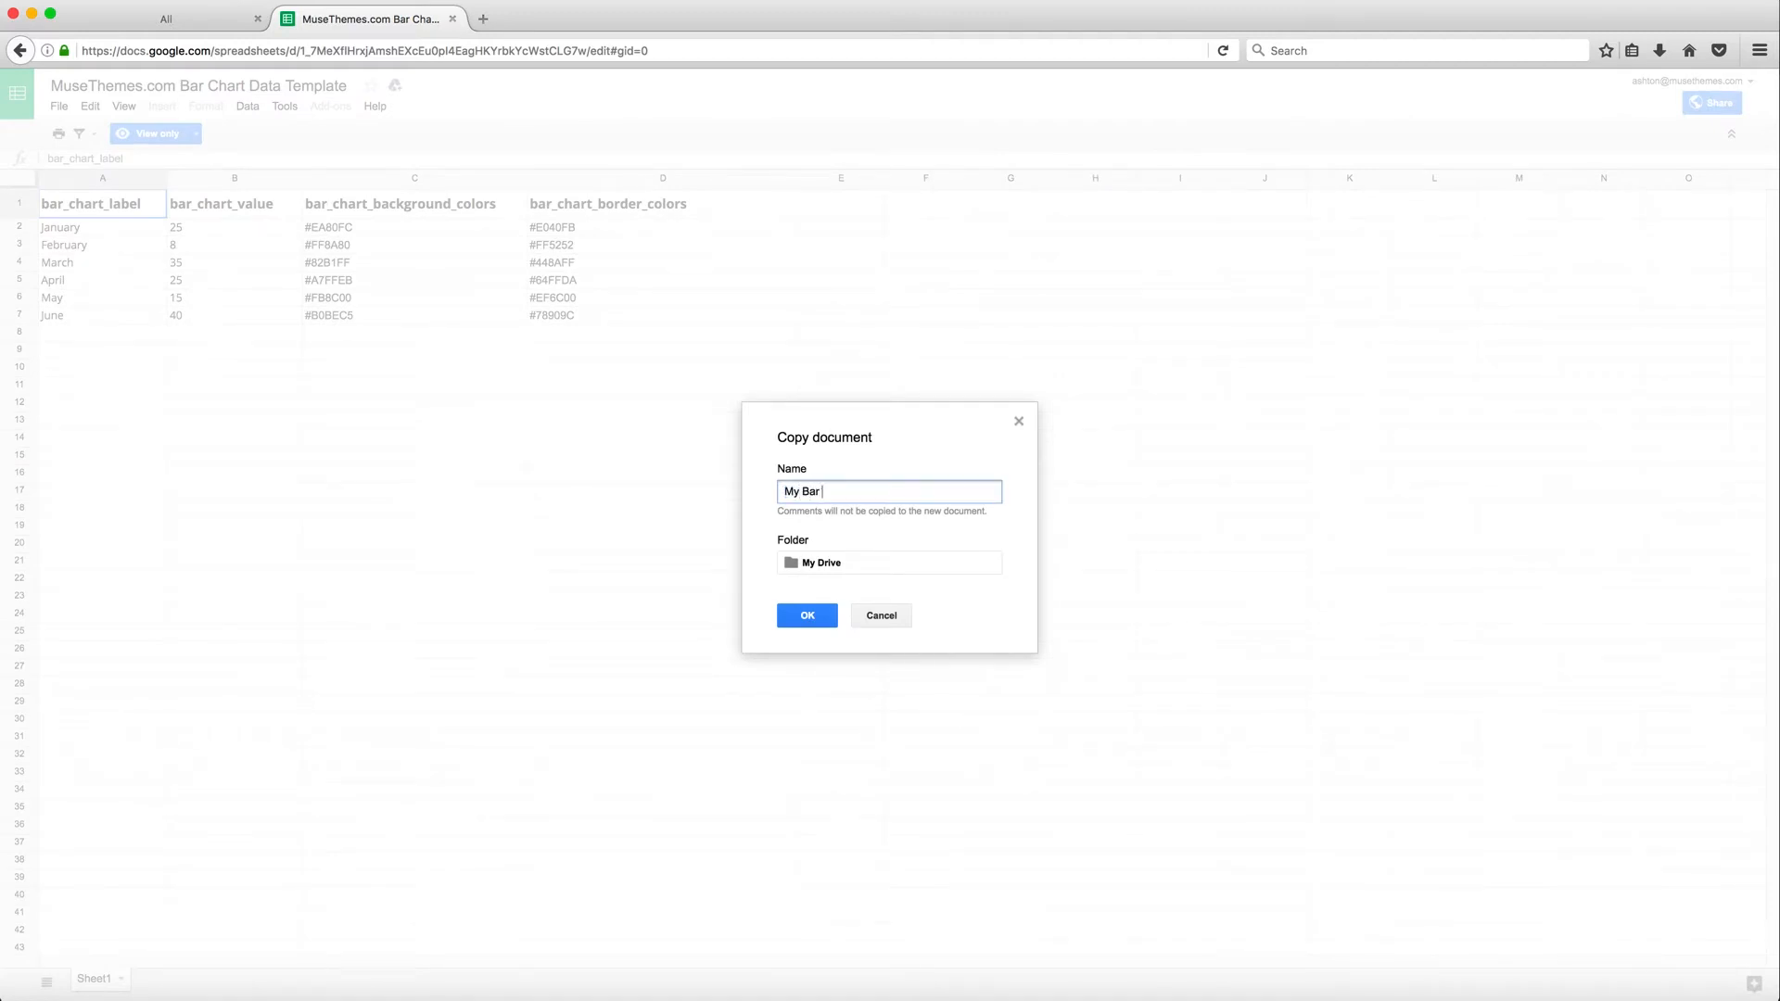
pyautogui.write('Chart 1')
pyautogui.click(809, 620)
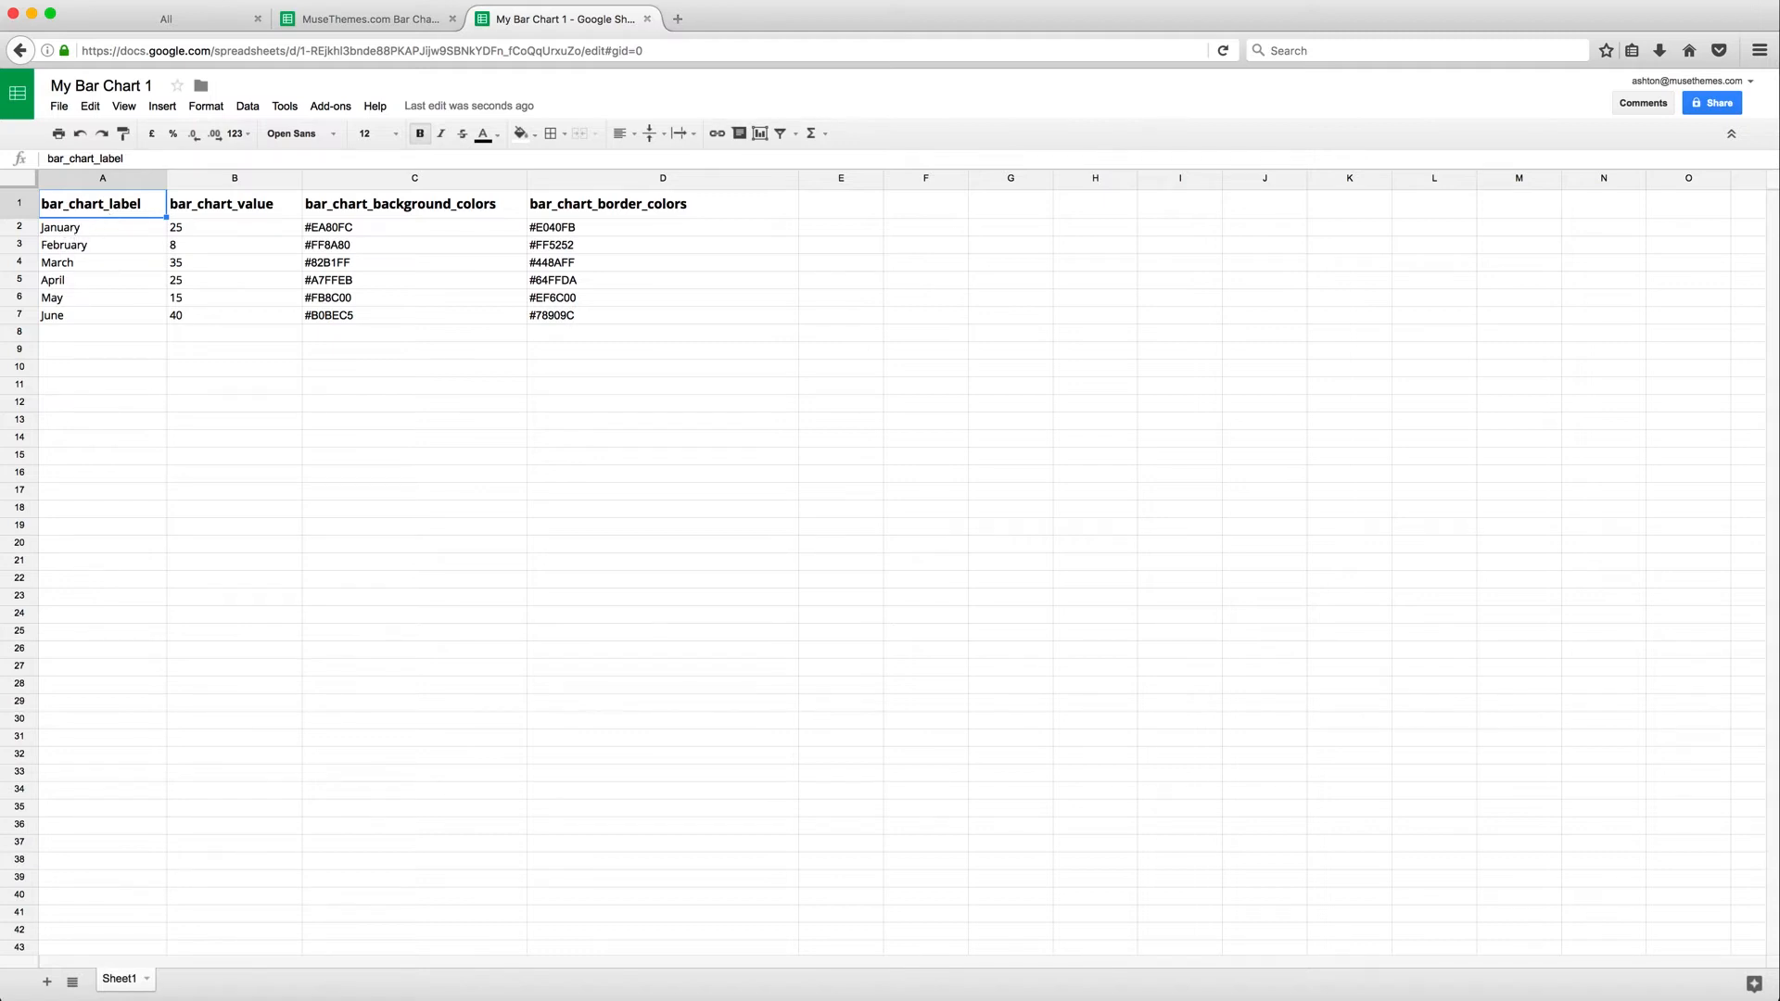
# Replace the month labels in the bar_chart_label column with Monday, Tuesday, Wednesday, Thursday, Friday and Saturday
pyautogui.click(79, 231)
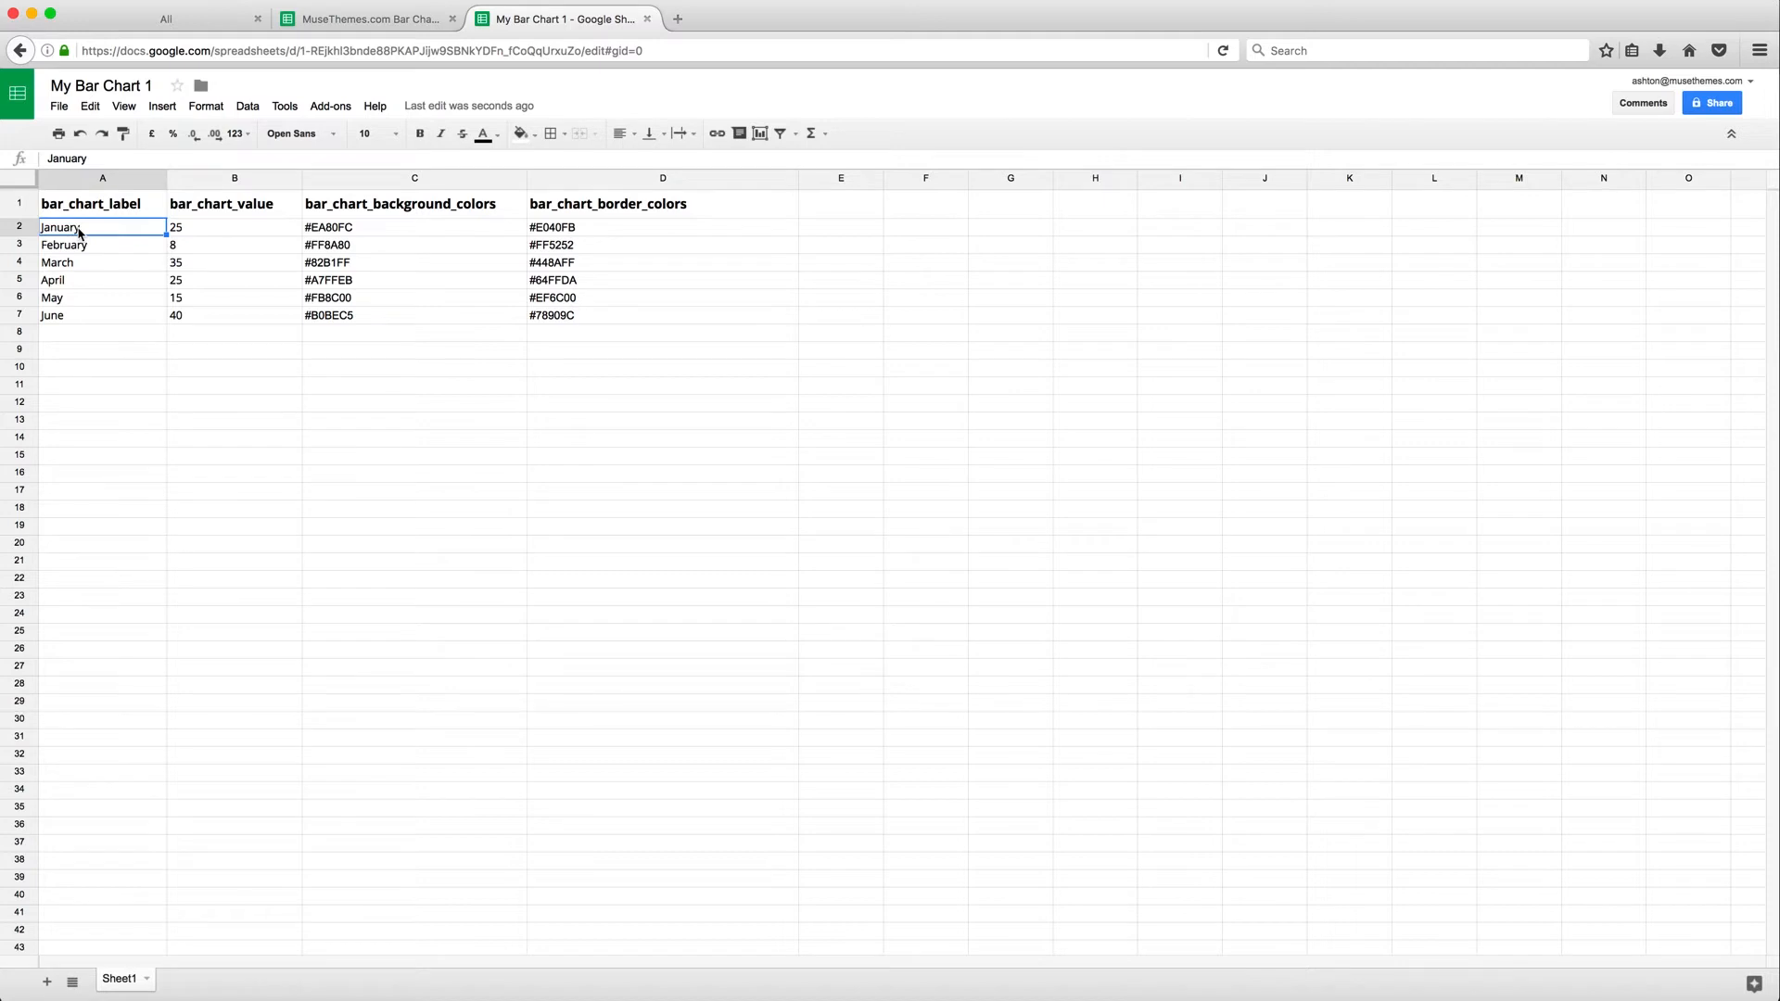
pyautogui.write('Monday')
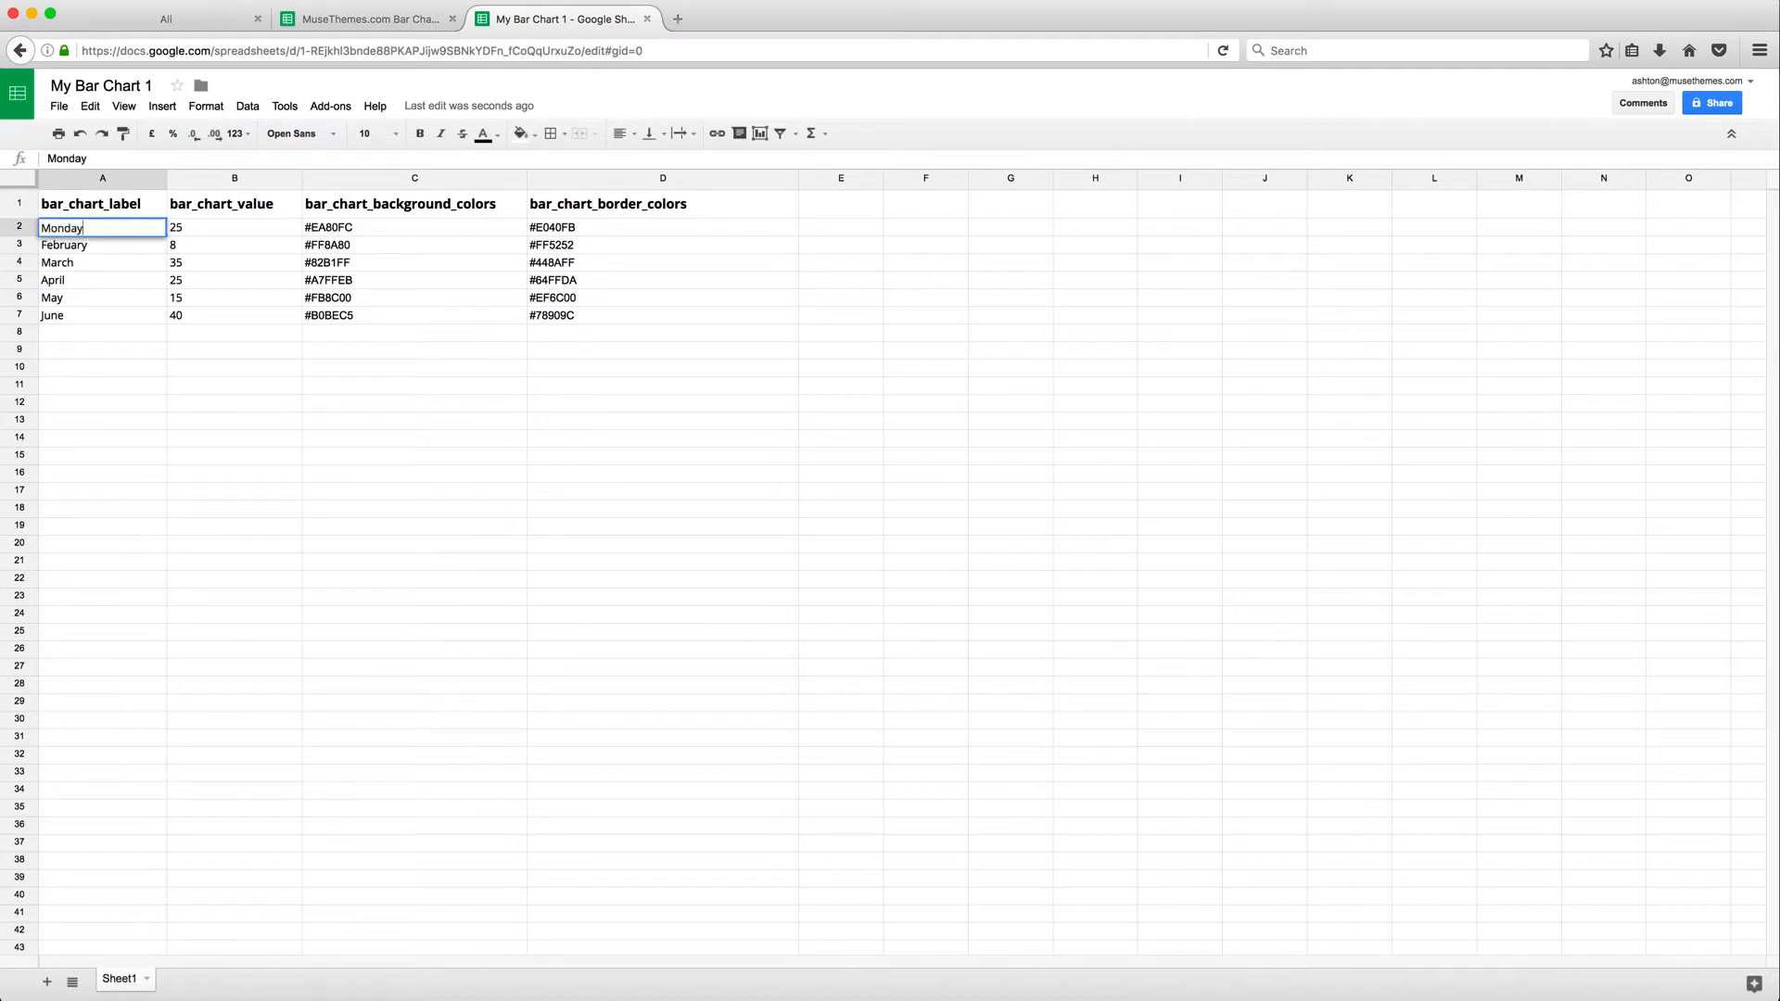
pyautogui.press('Return')
pyautogui.write('Tuesday')
pyautogui.press('Return')
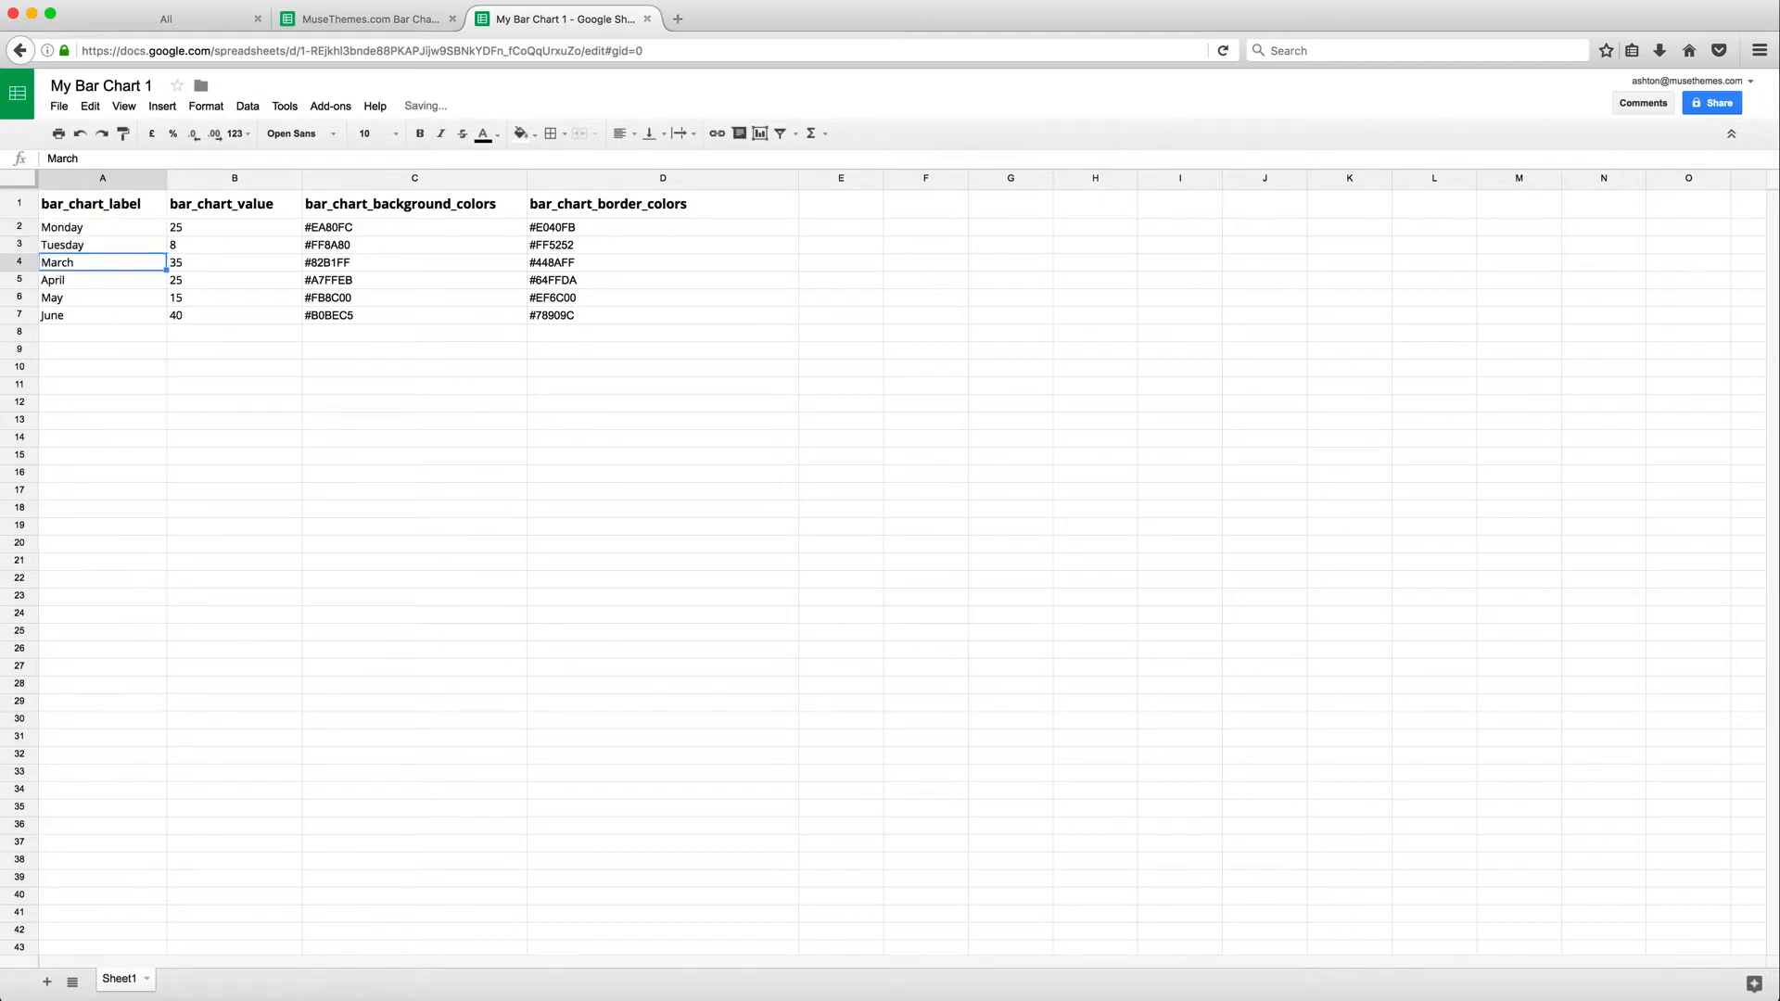
pyautogui.write('Wednesday')
pyautogui.press('Return')
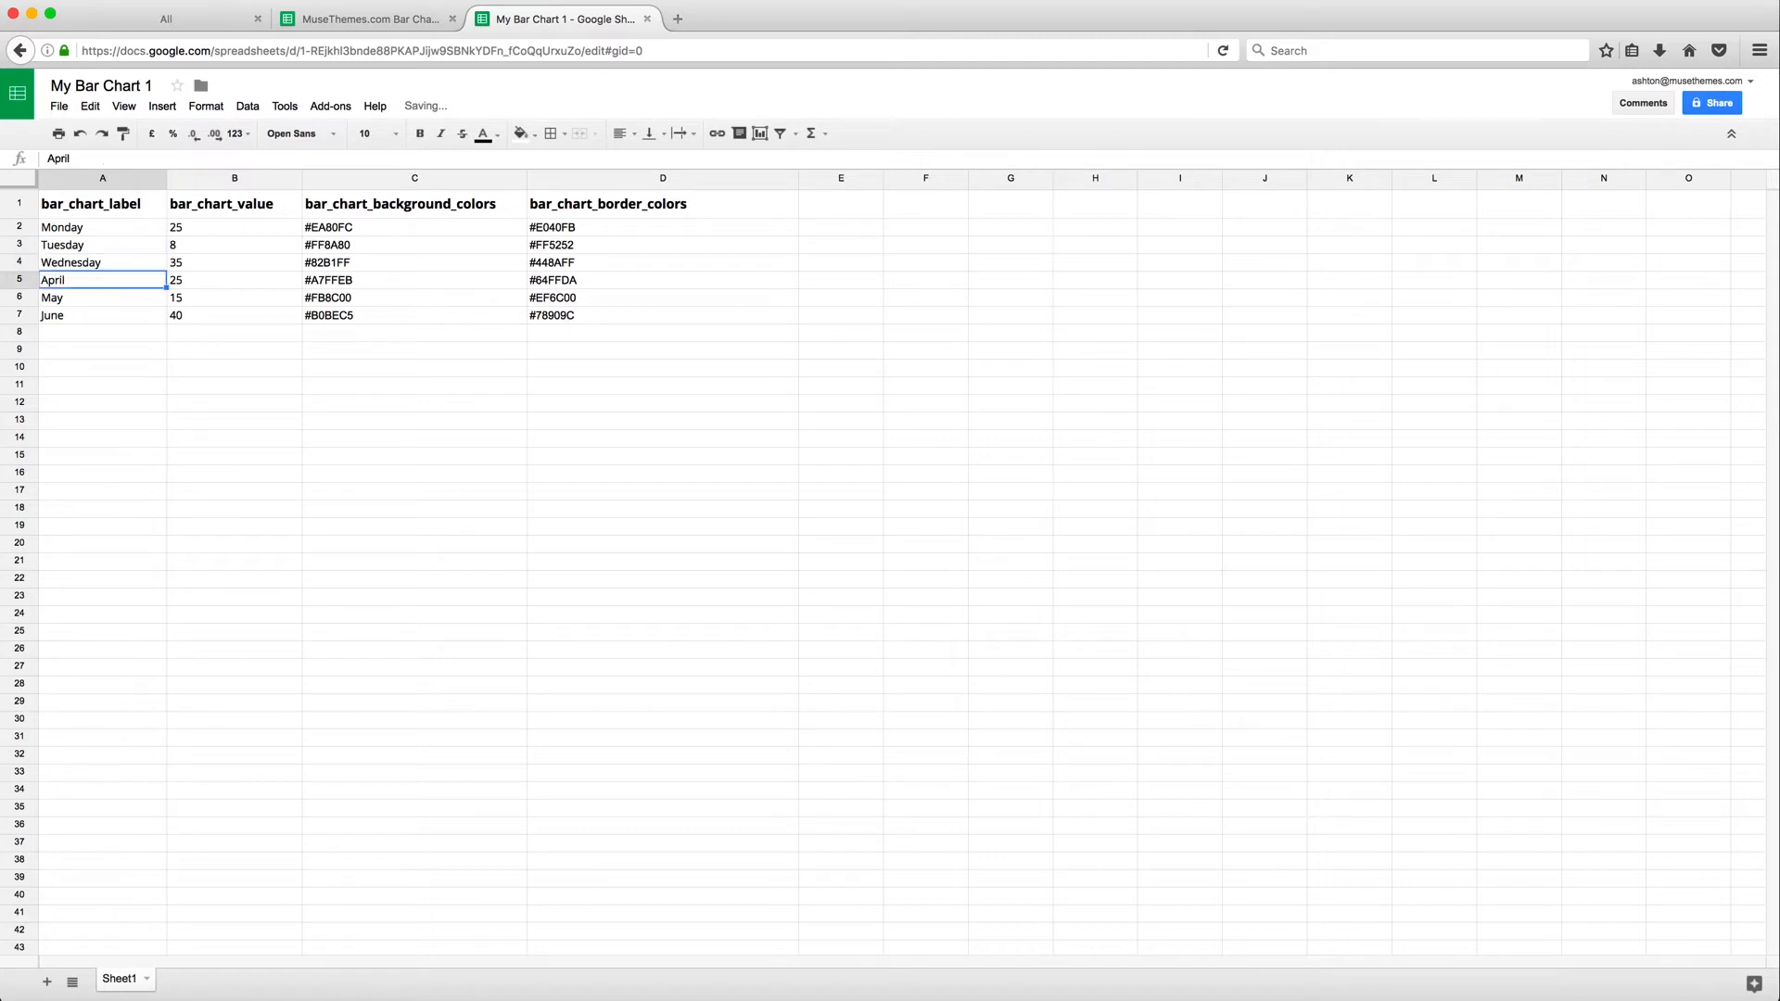
pyautogui.write('Thursda')
pyautogui.write('y')
pyautogui.press('Return')
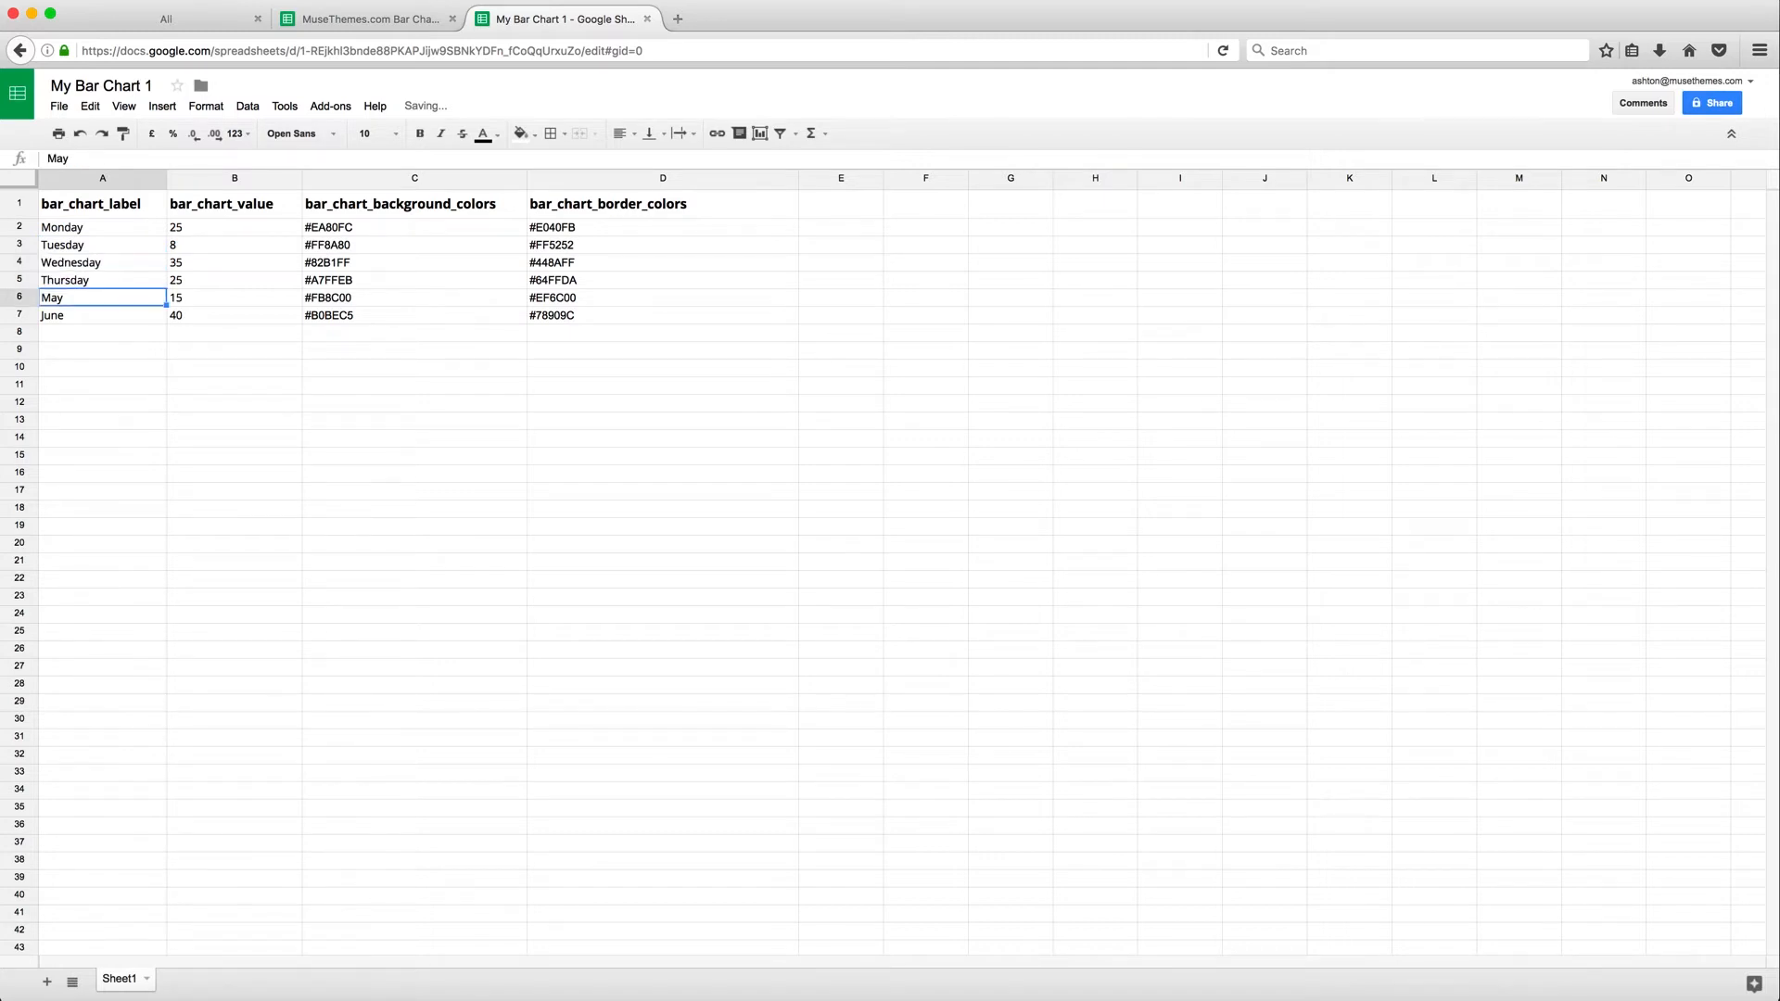
pyautogui.write('Friday')
pyautogui.press('Return')
pyautogui.write('Saturday')
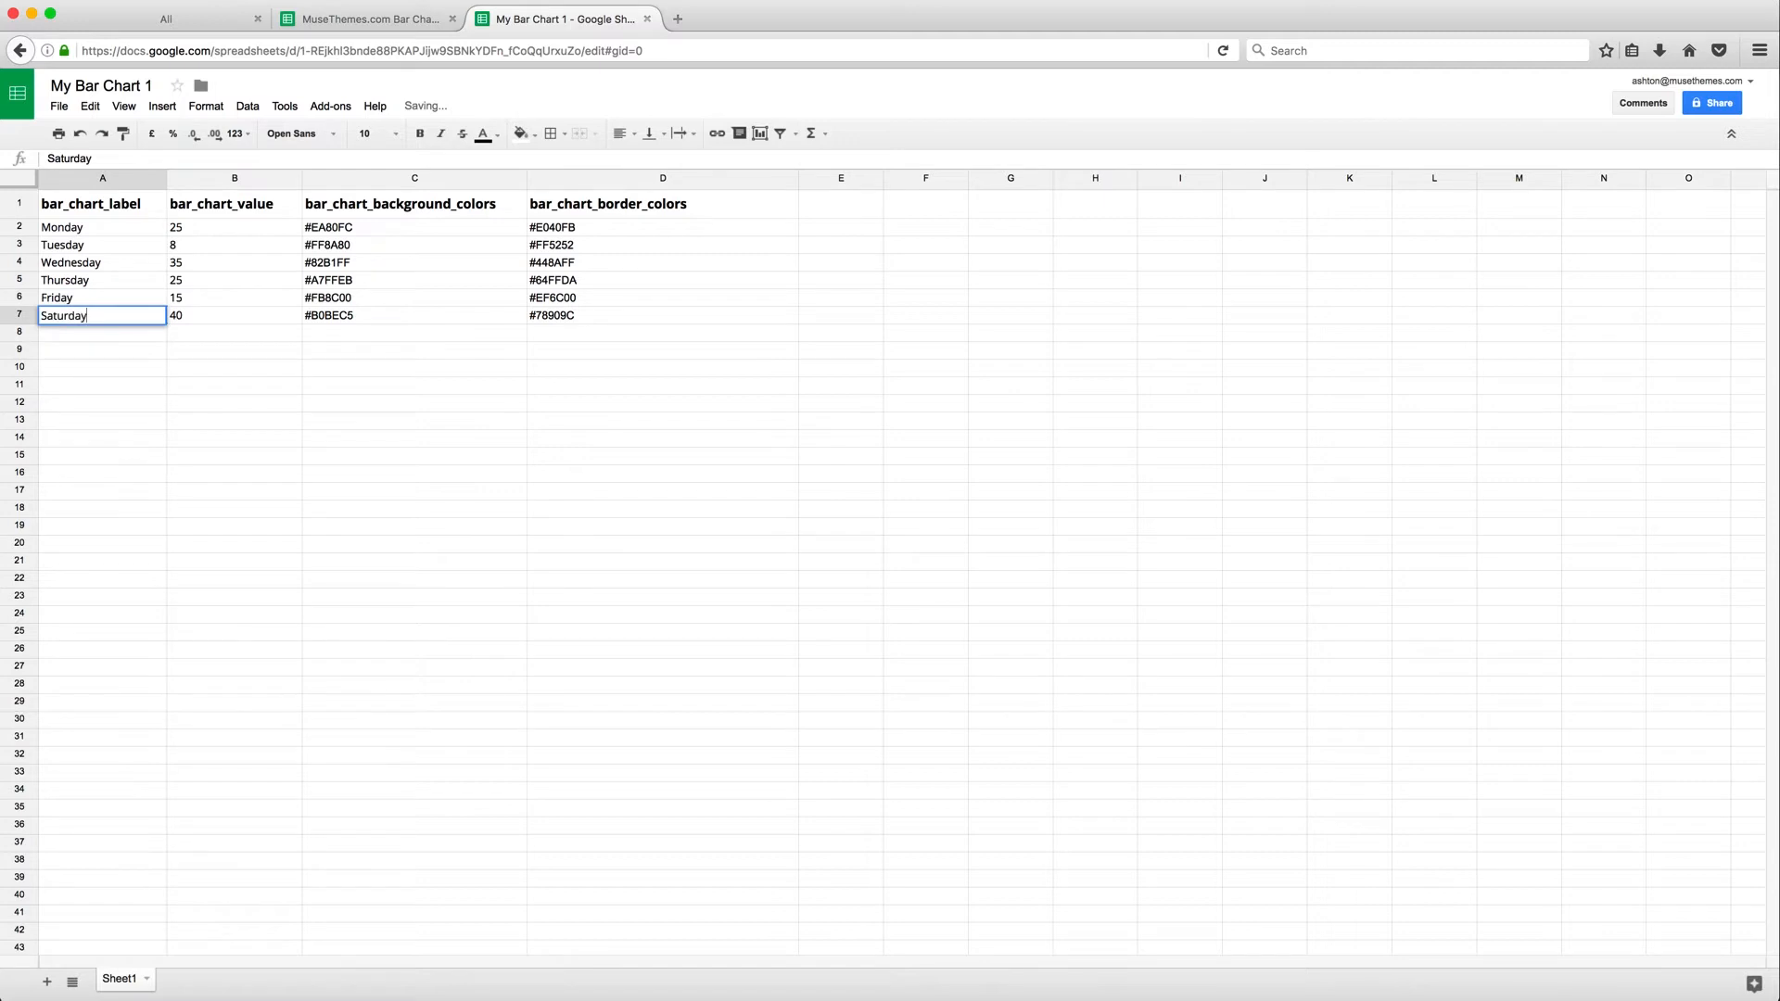
pyautogui.press('Return')
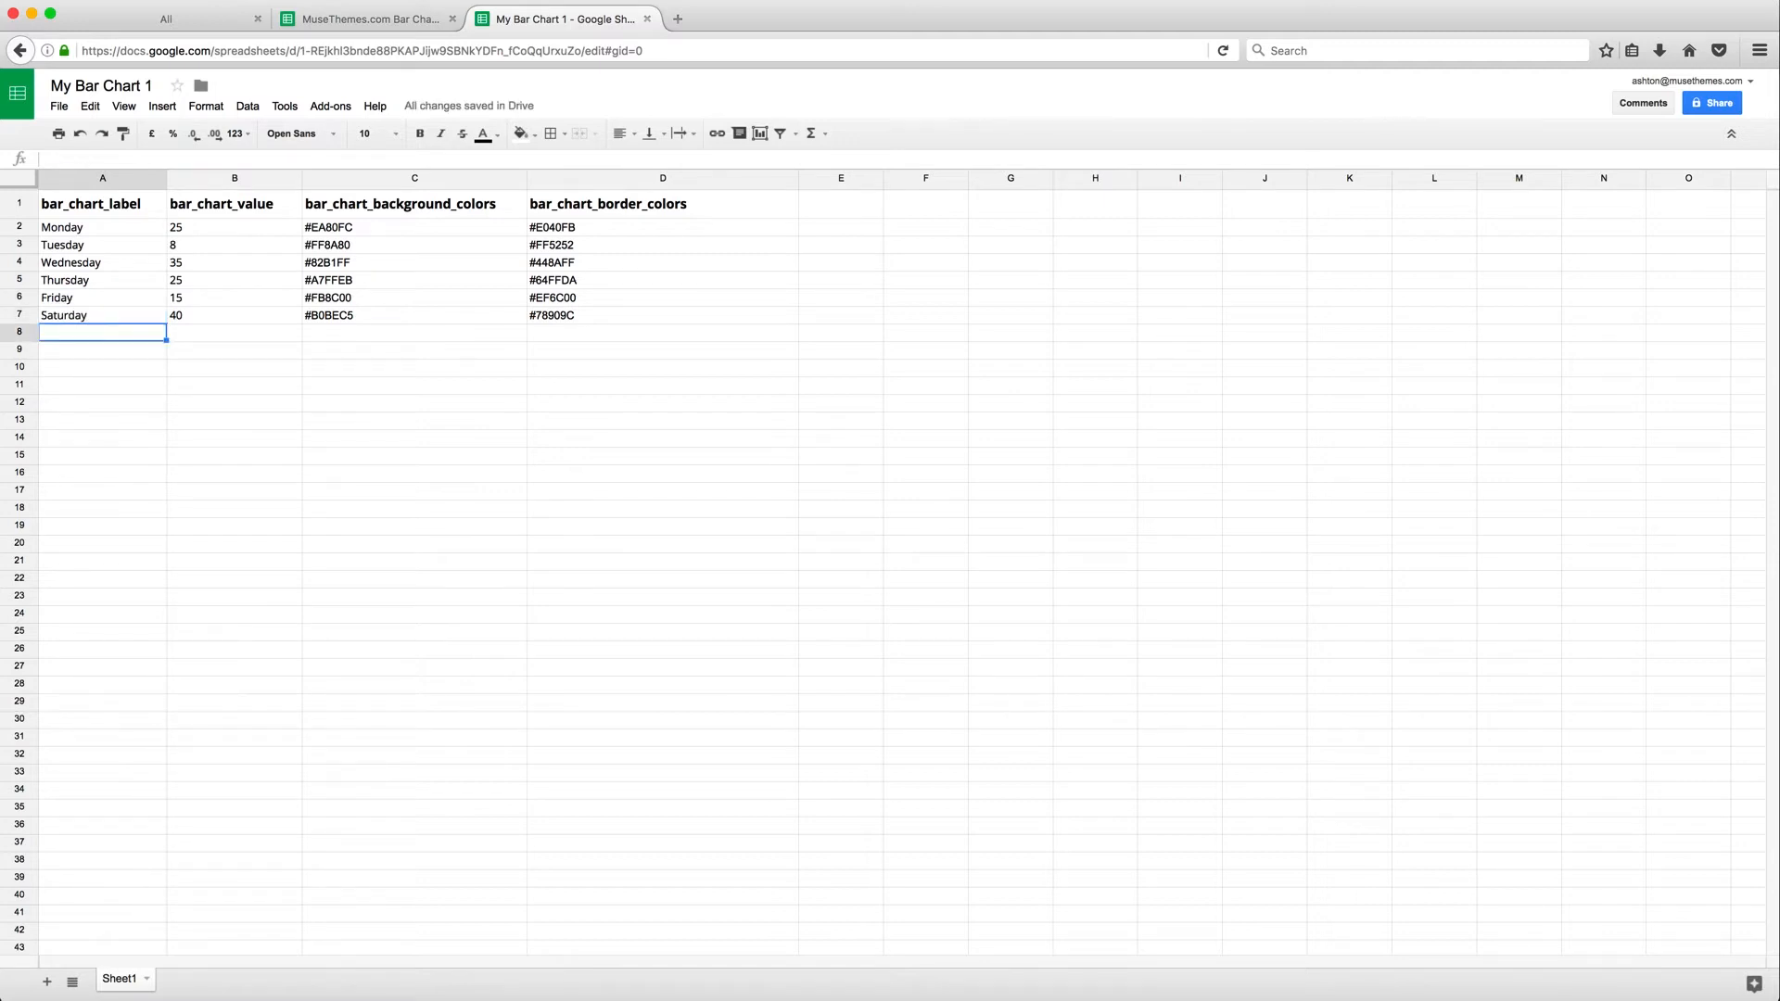
# Set the bar_chart_value entries to 15, 25, 50, 65, 75 and 90
pyautogui.click(192, 234)
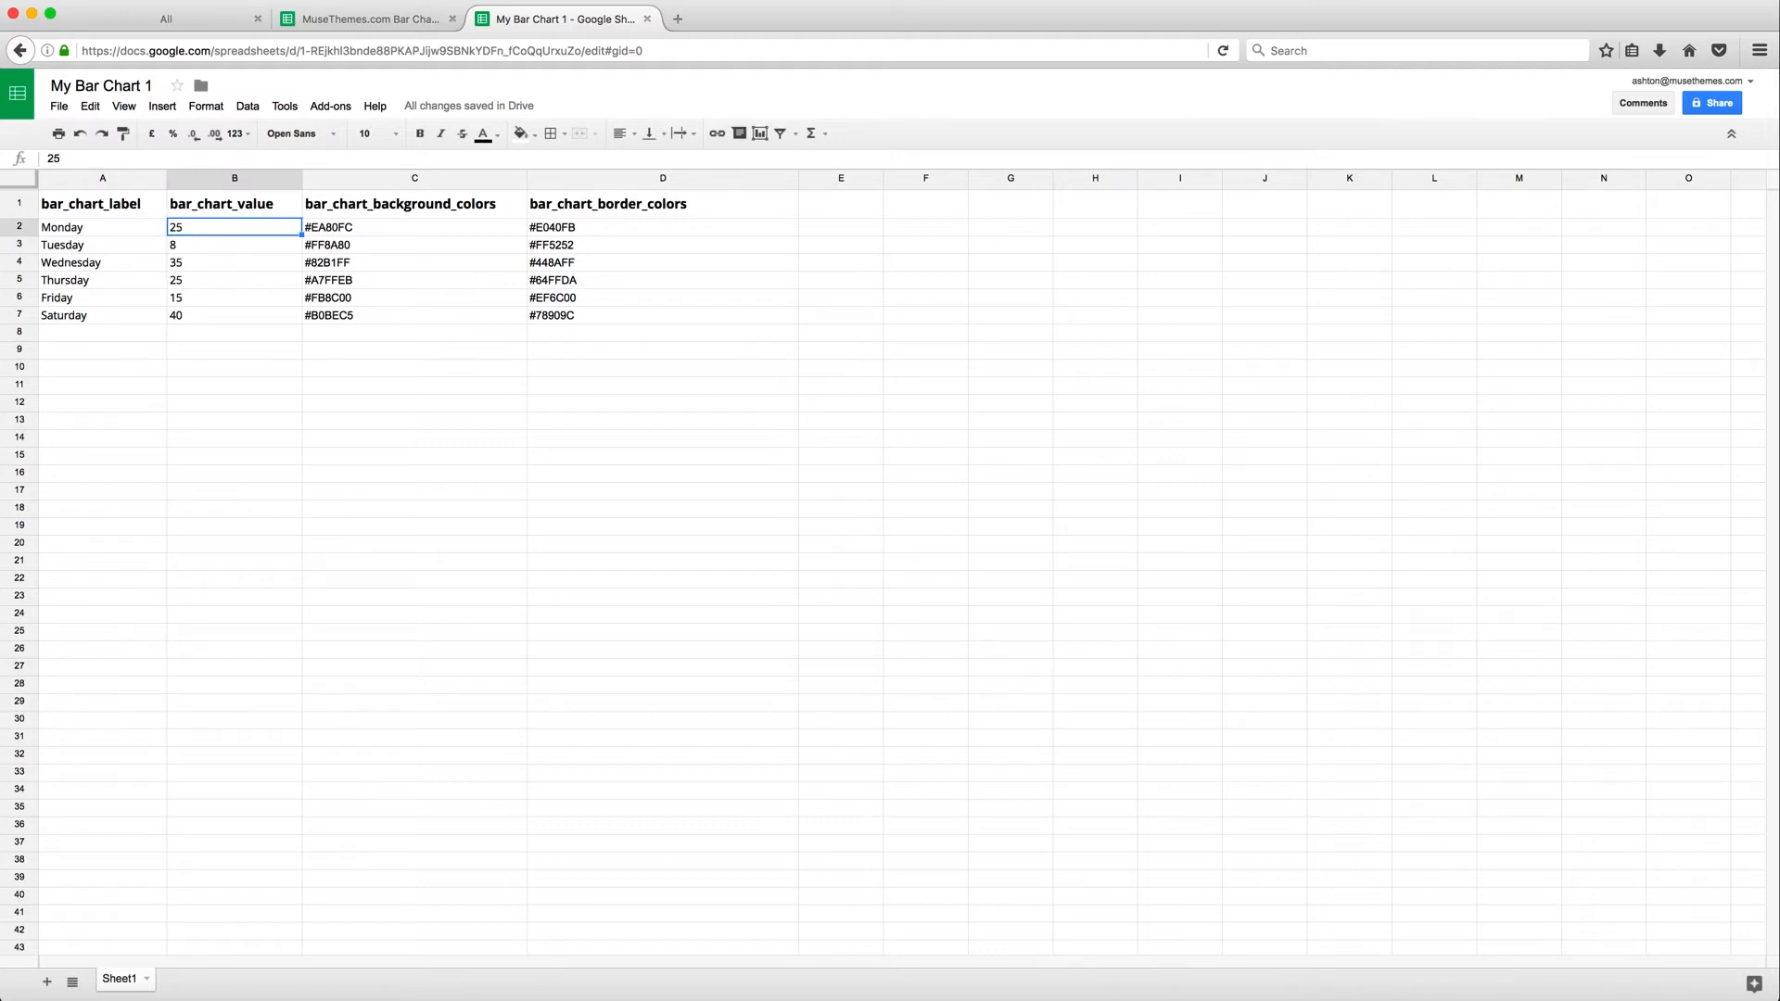
pyautogui.write('15')
pyautogui.press('Return')
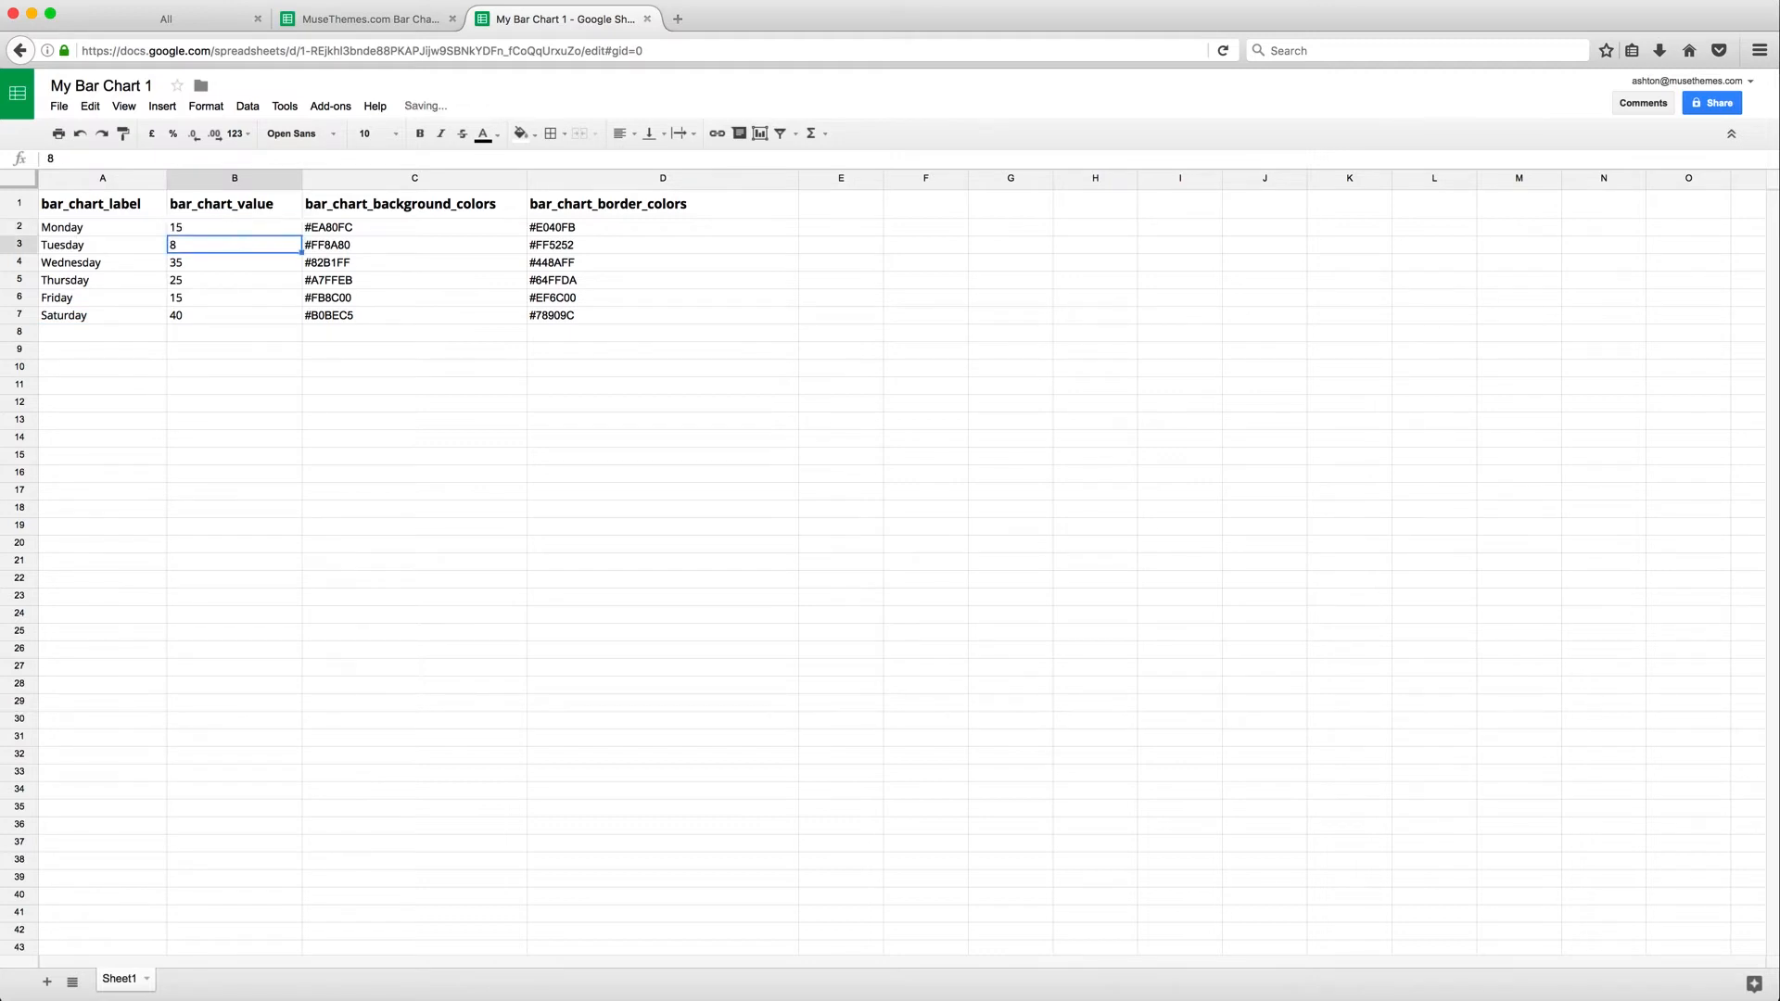
pyautogui.write('25')
pyautogui.press('Return')
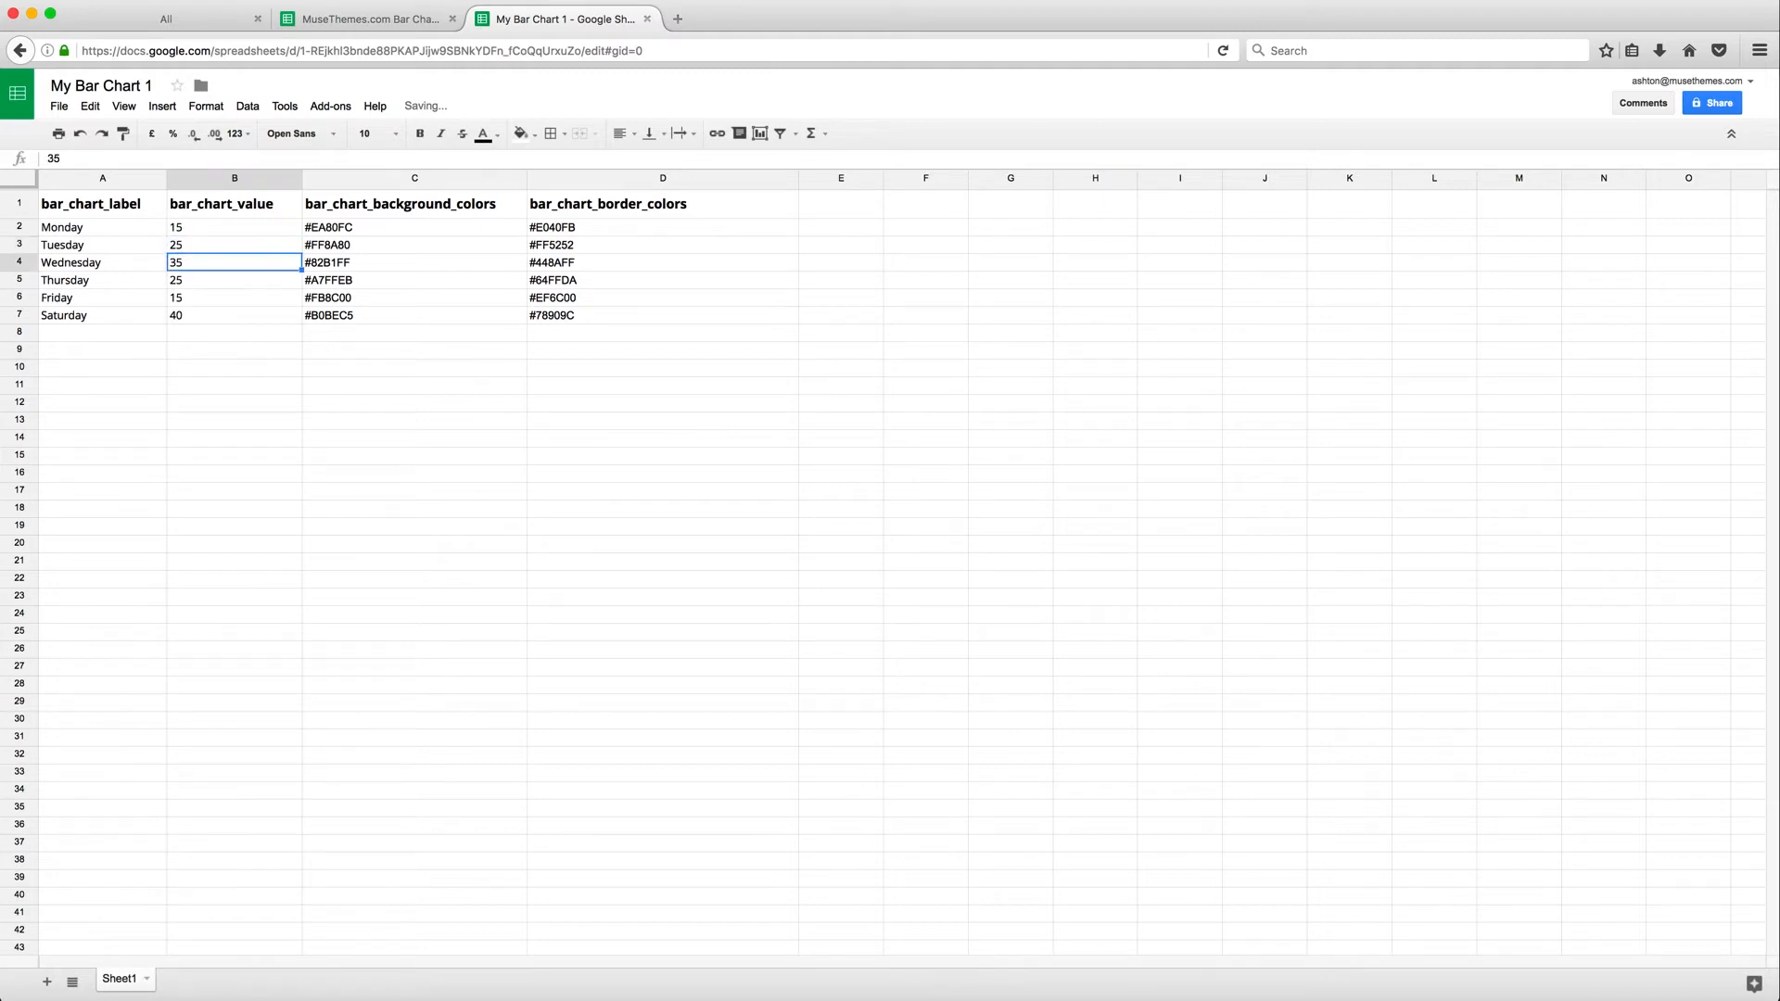
pyautogui.write('50')
pyautogui.press('Return')
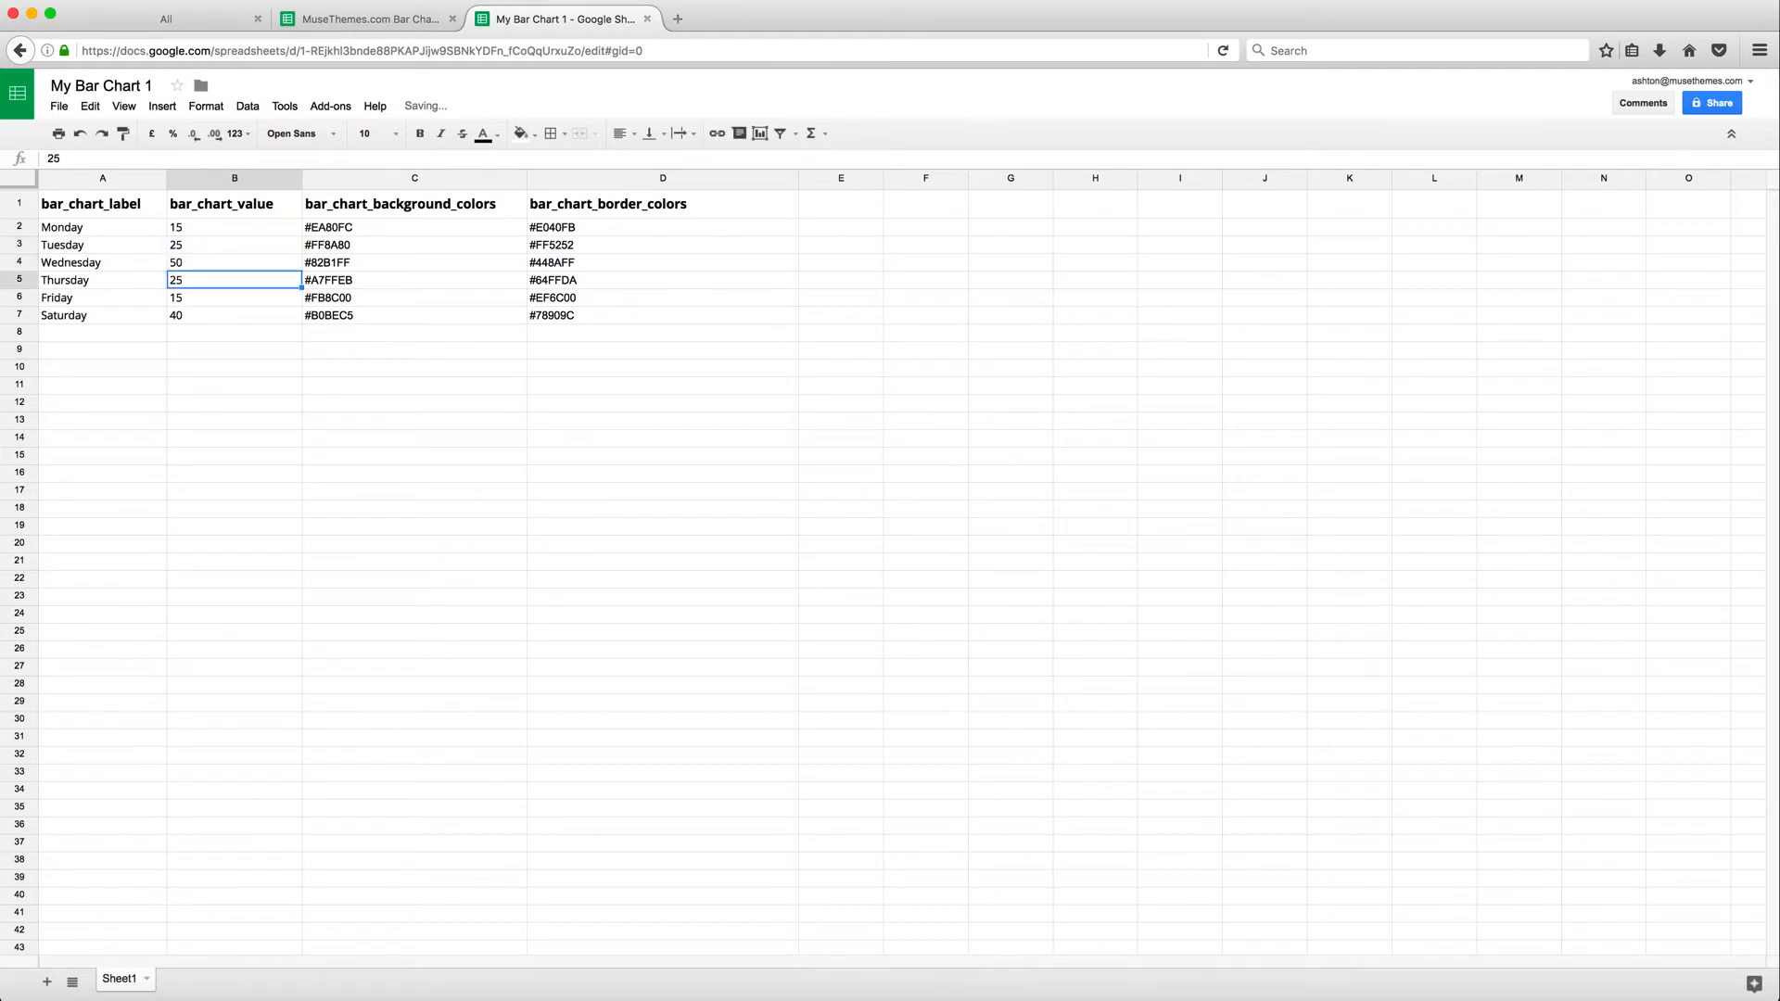
pyautogui.write('65')
pyautogui.press('Return')
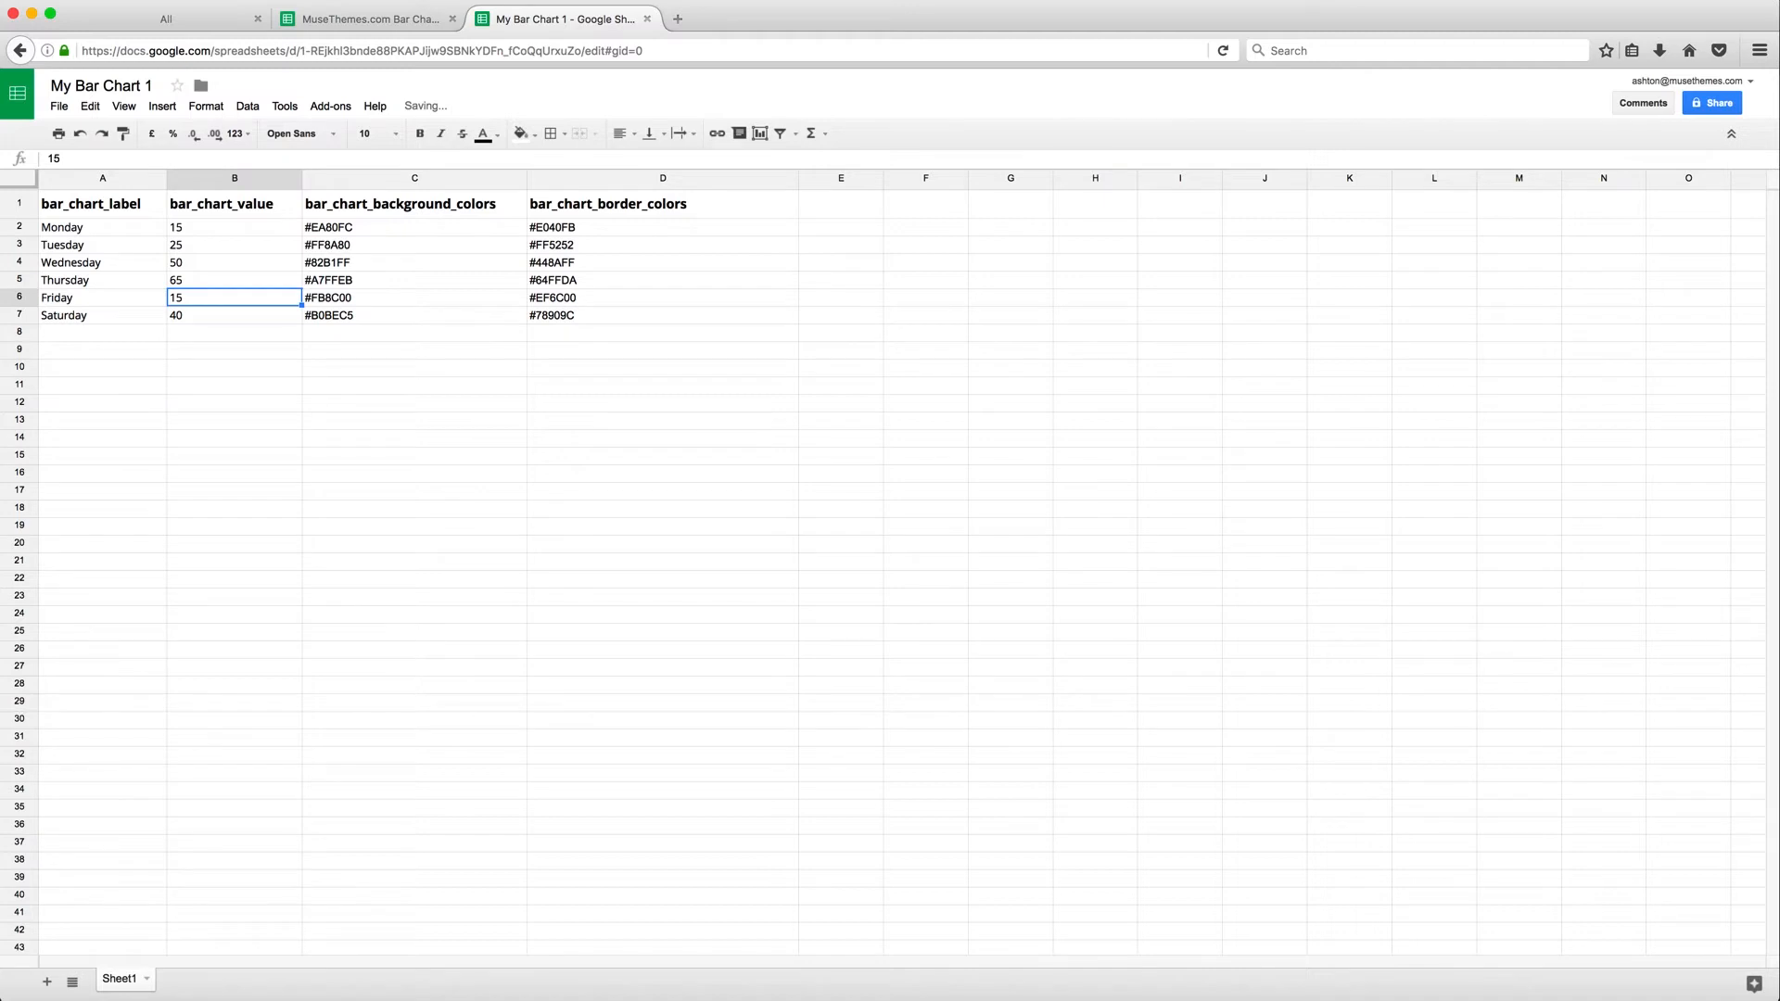
pyautogui.write('75')
pyautogui.press('Return')
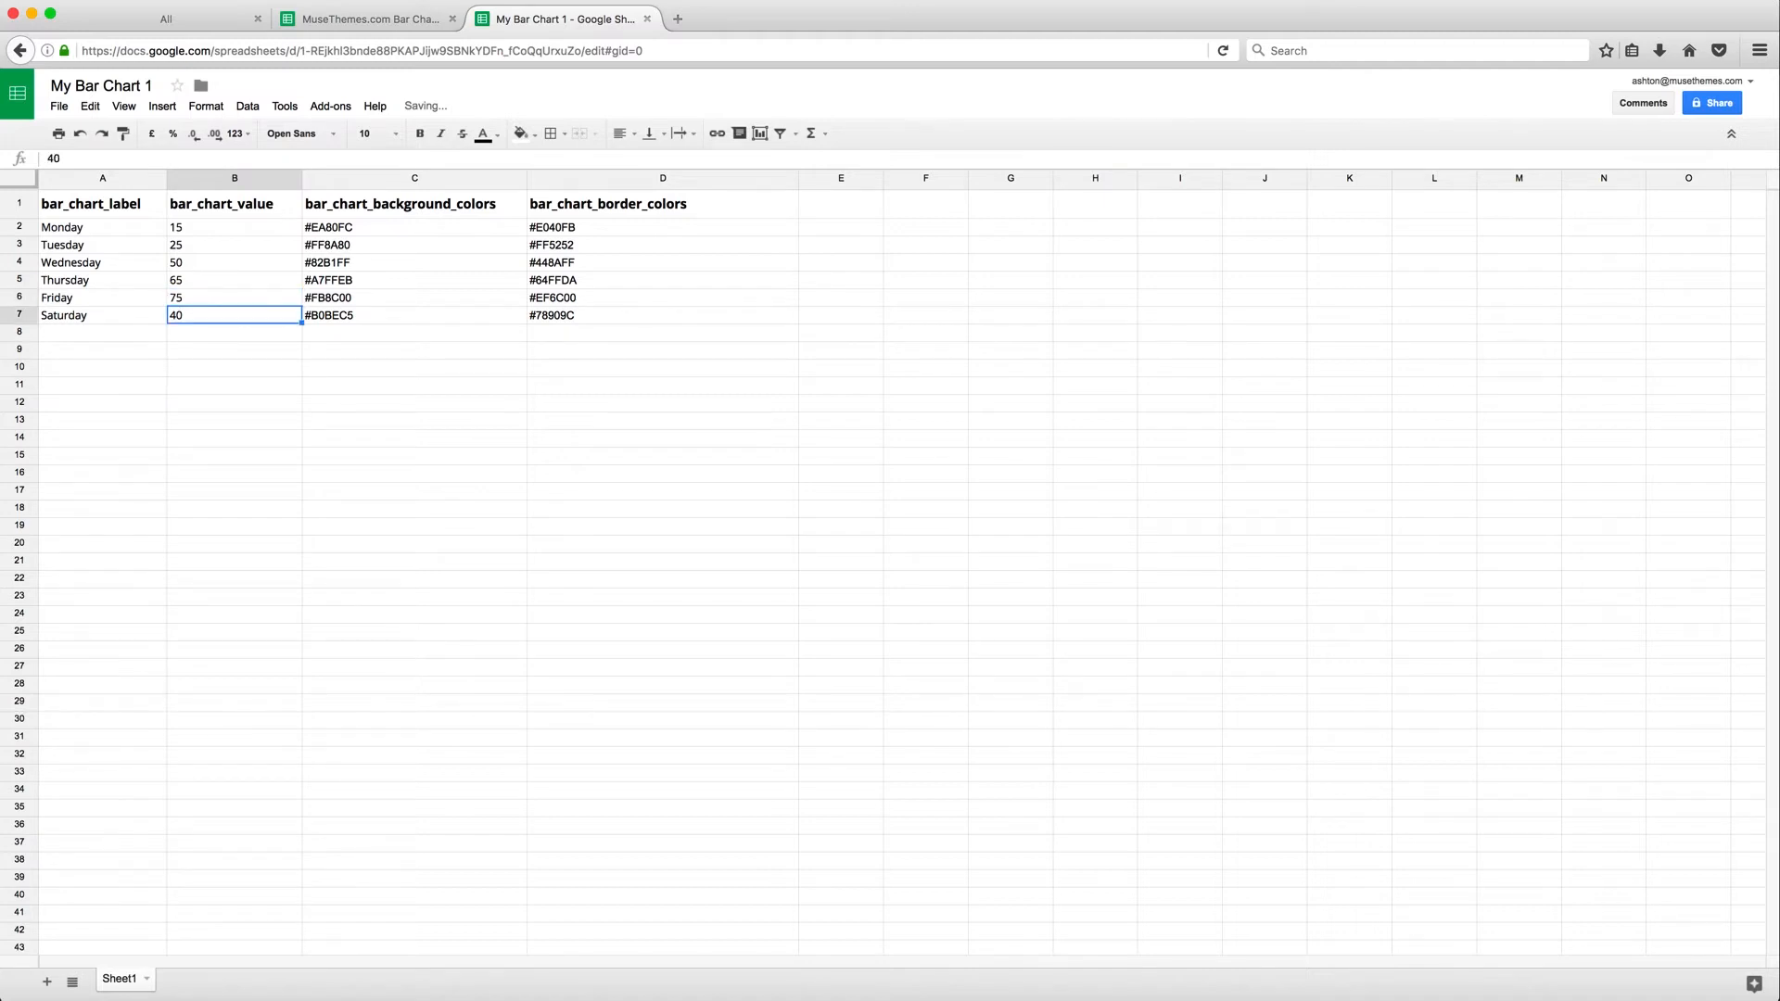
pyautogui.write('90')
pyautogui.press('Return')
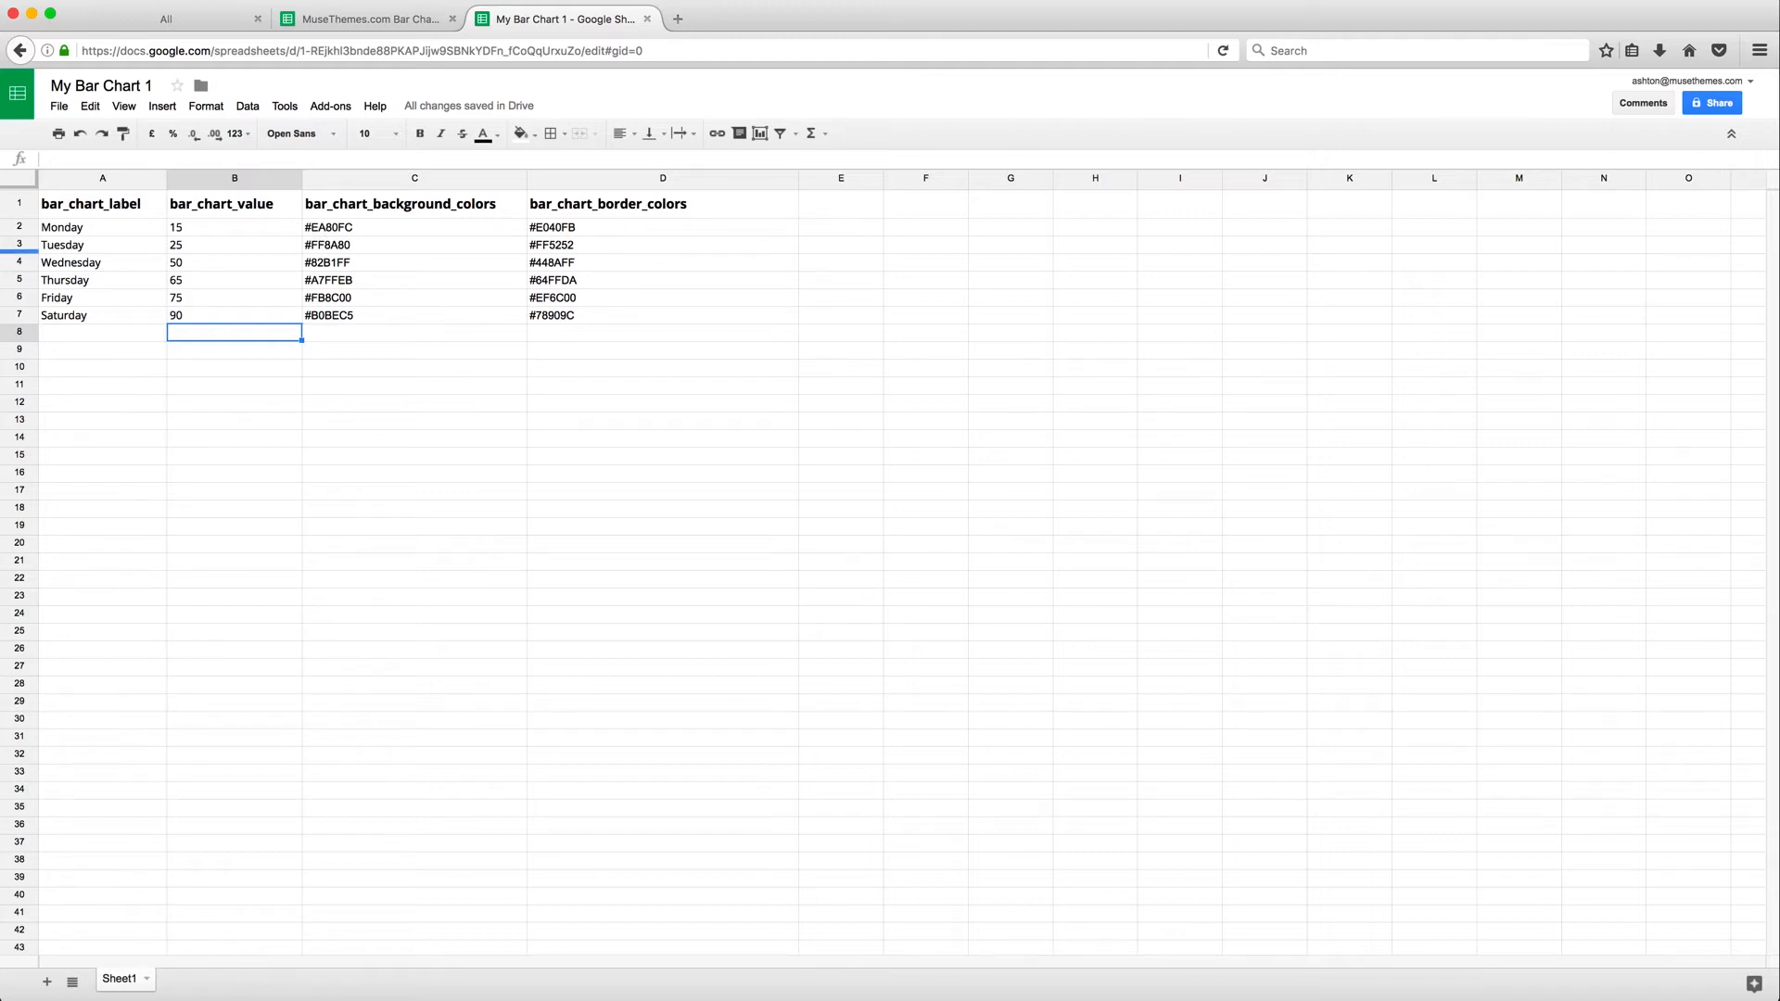
# Return to the bar chart widget's options and open the Color Selection Tool web page
pyautogui.click(299, 997)
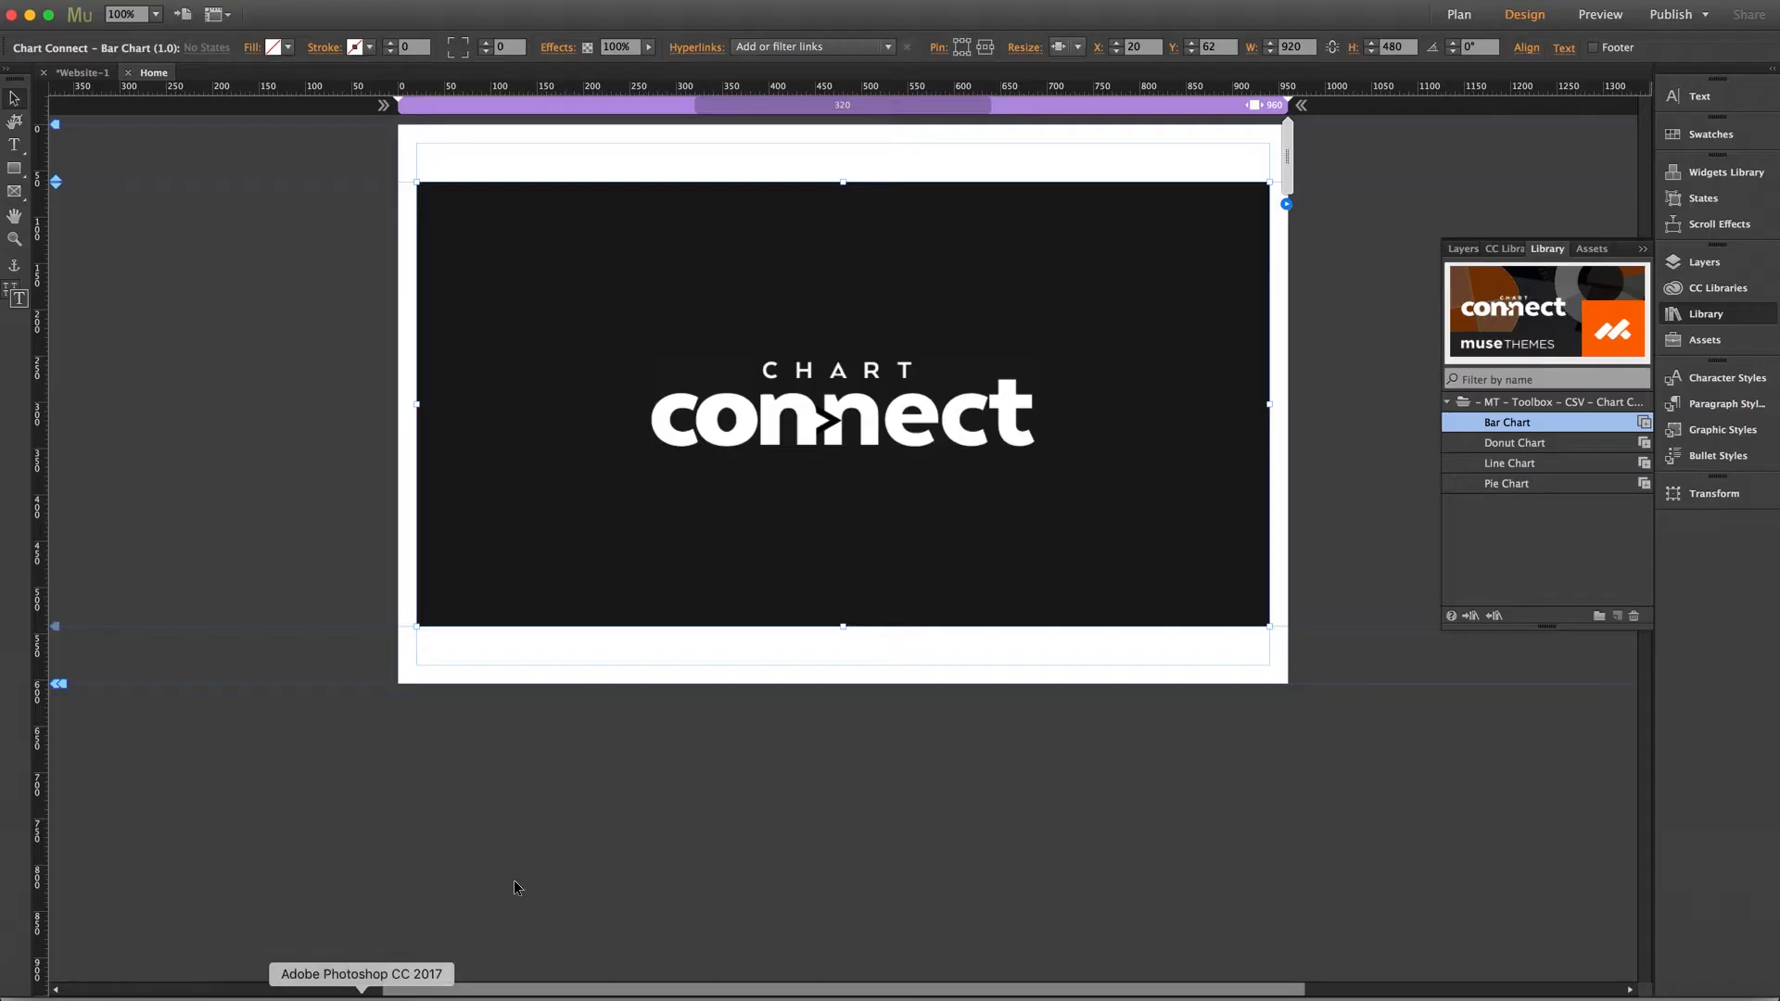
pyautogui.click(1286, 204)
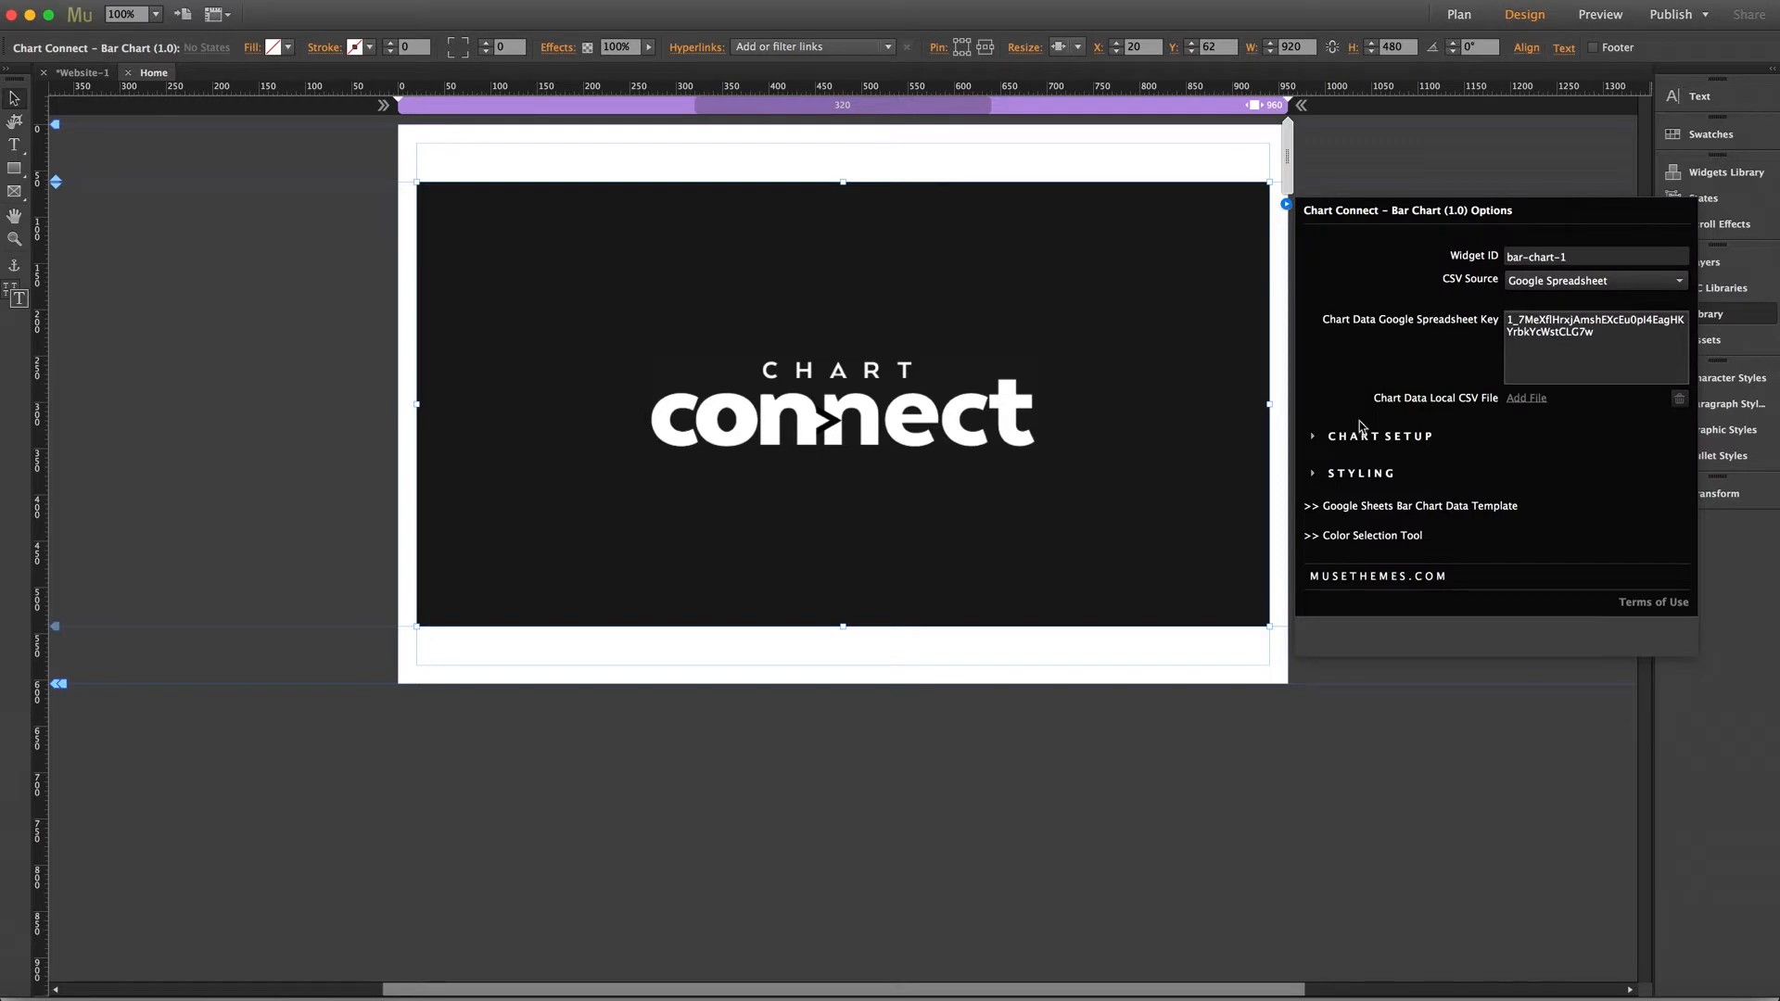
pyautogui.click(1376, 537)
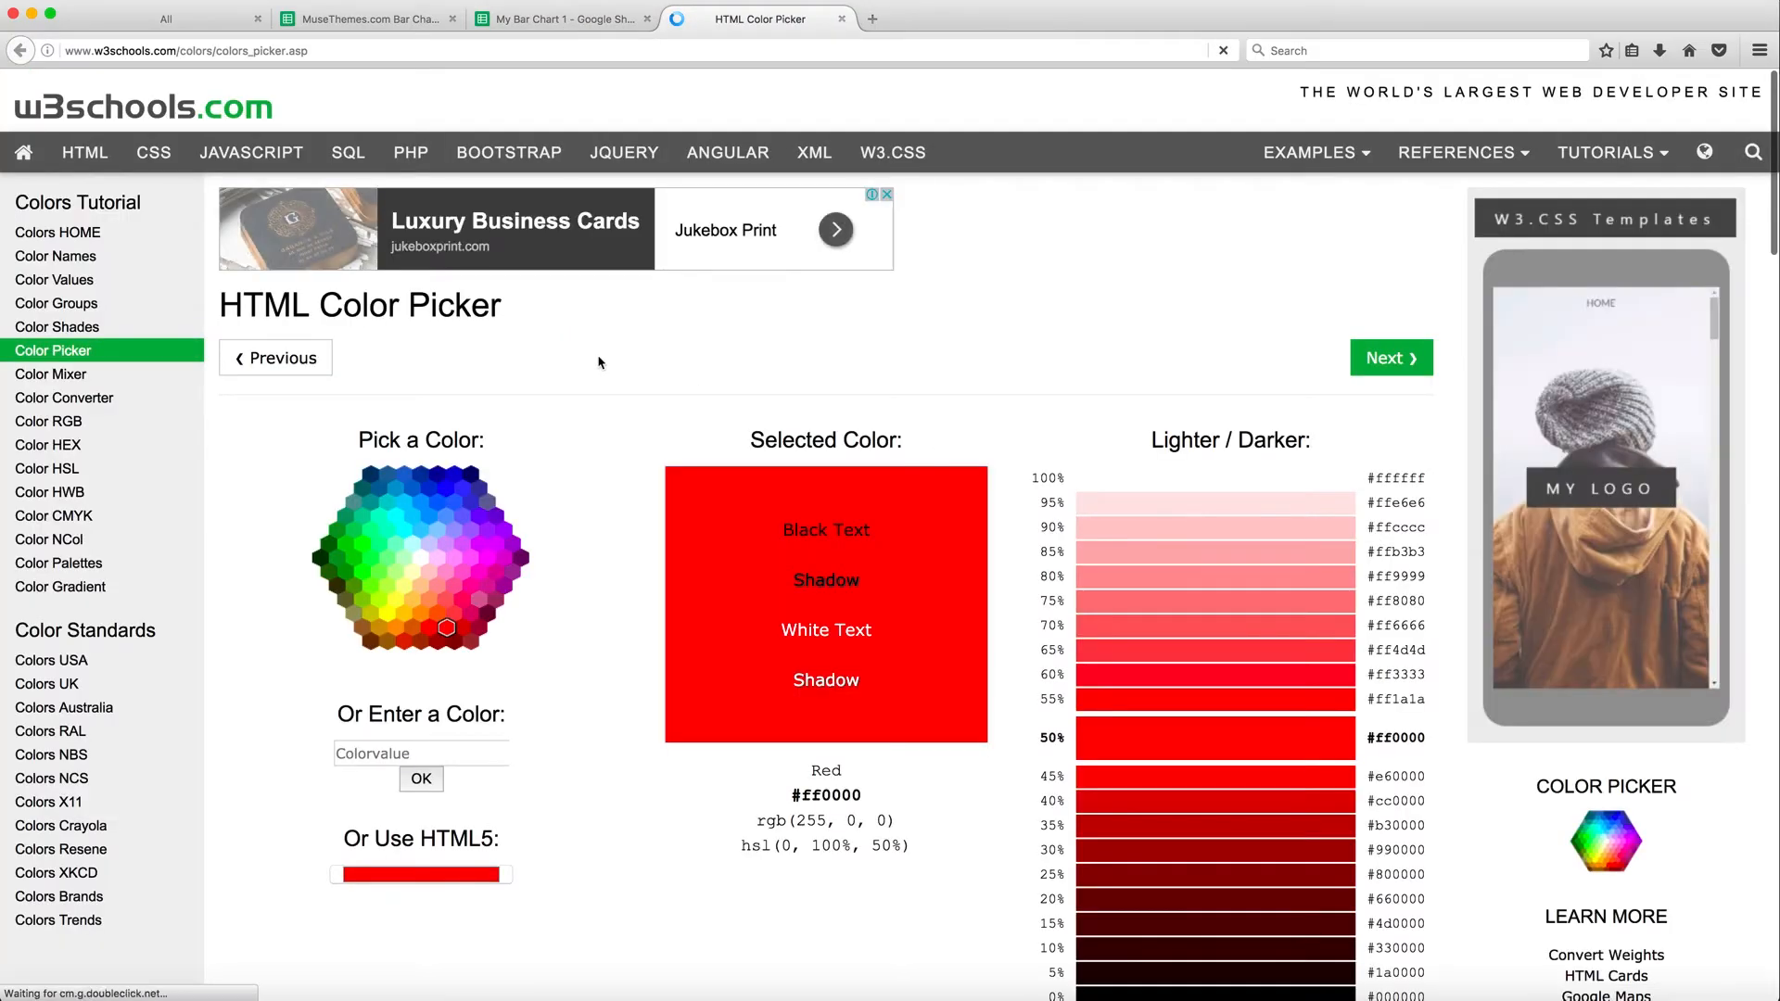
pyautogui.scroll(-5, 599, 363)
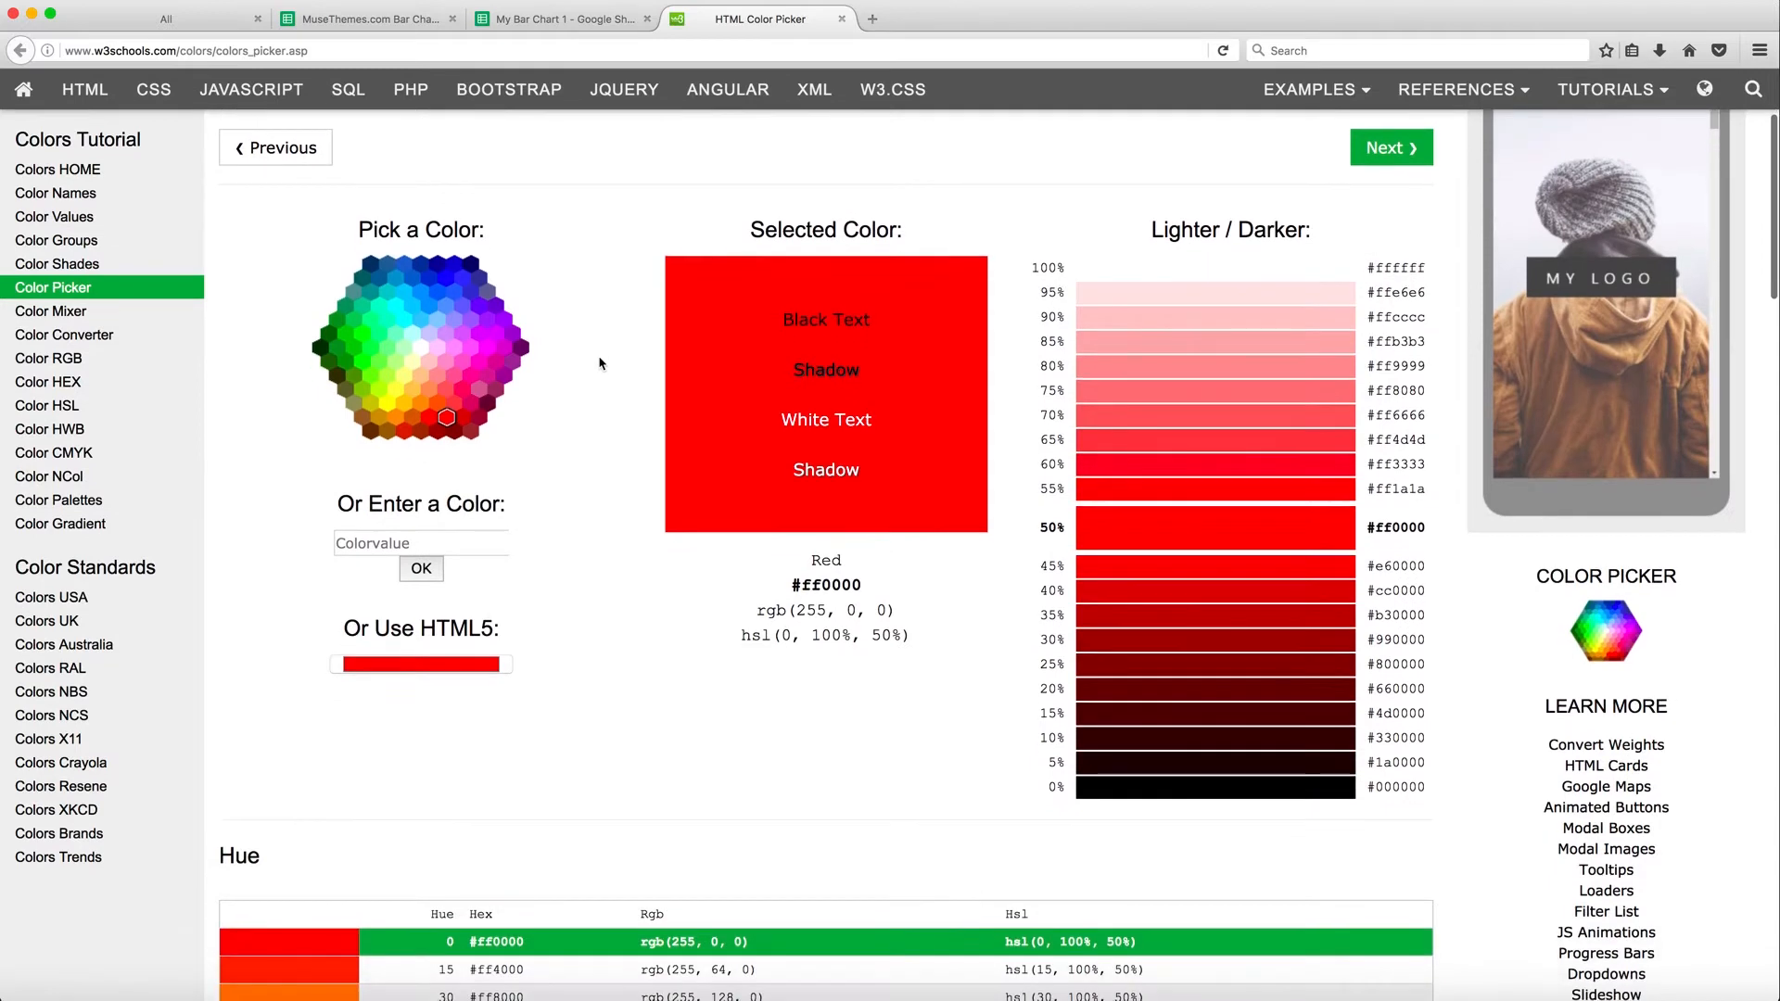
pyautogui.scroll(1, 606, 368)
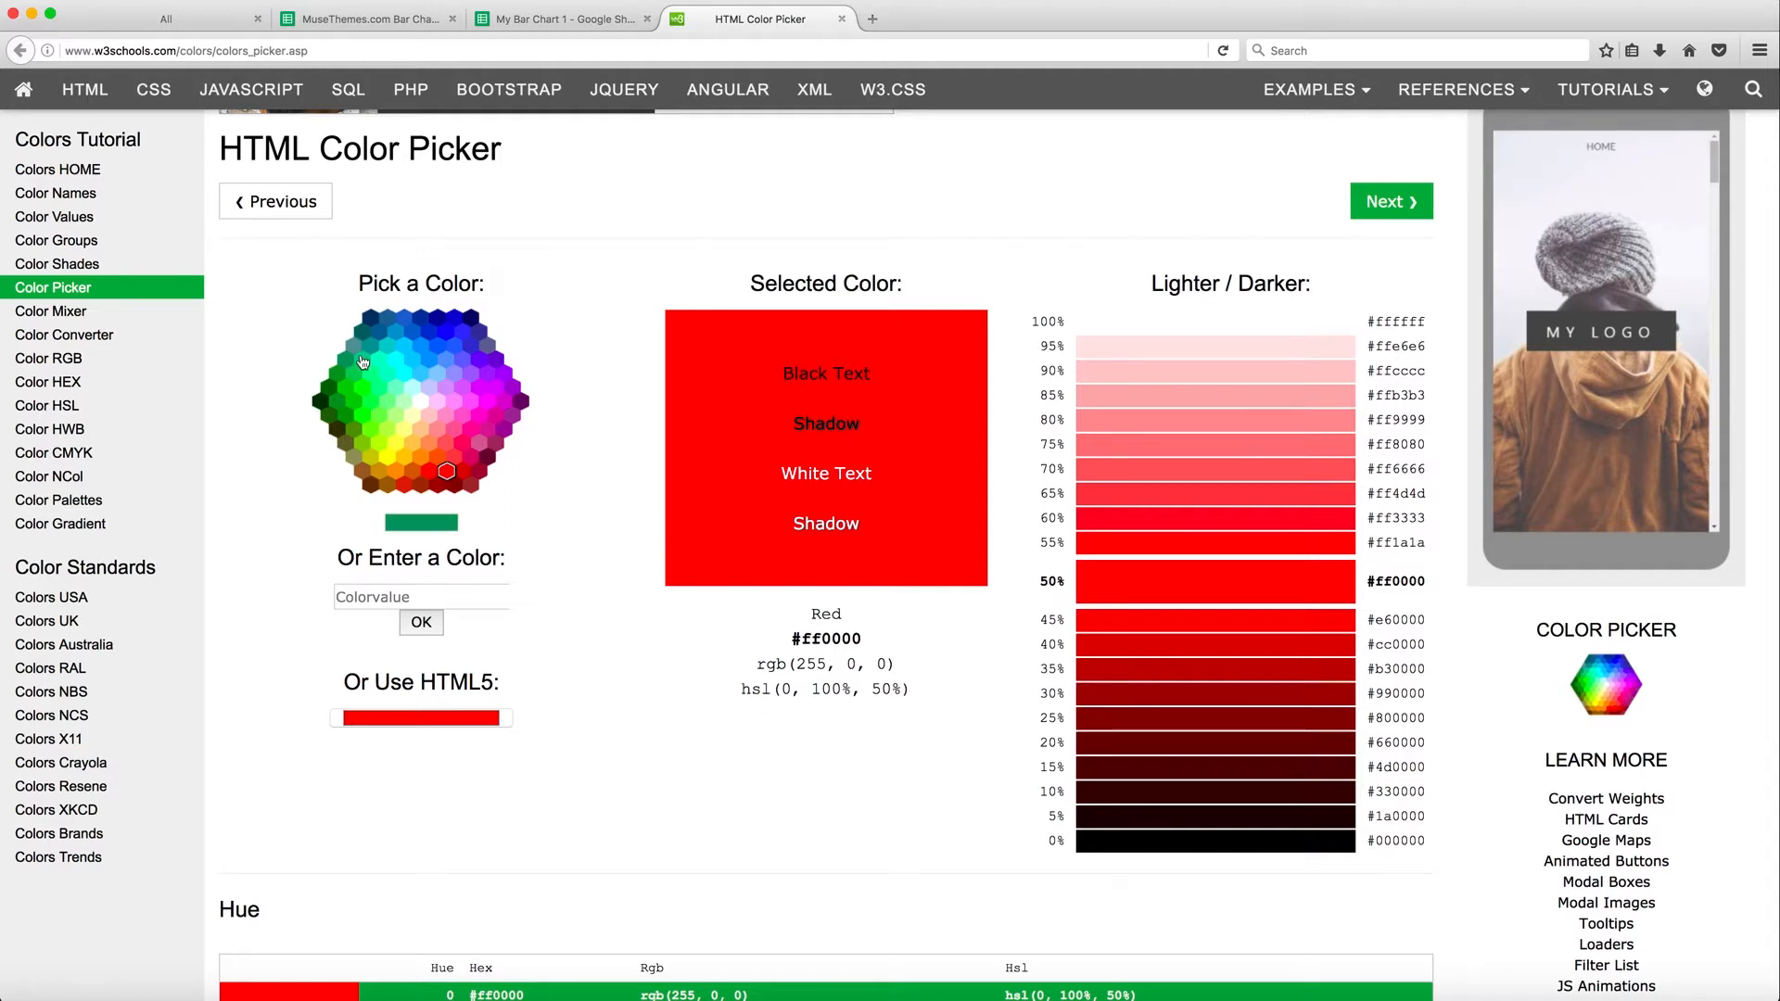
# Pick blue in the colour picker, choose its 60% lighter shade, and copy the hex code #3333ff
pyautogui.click(447, 332)
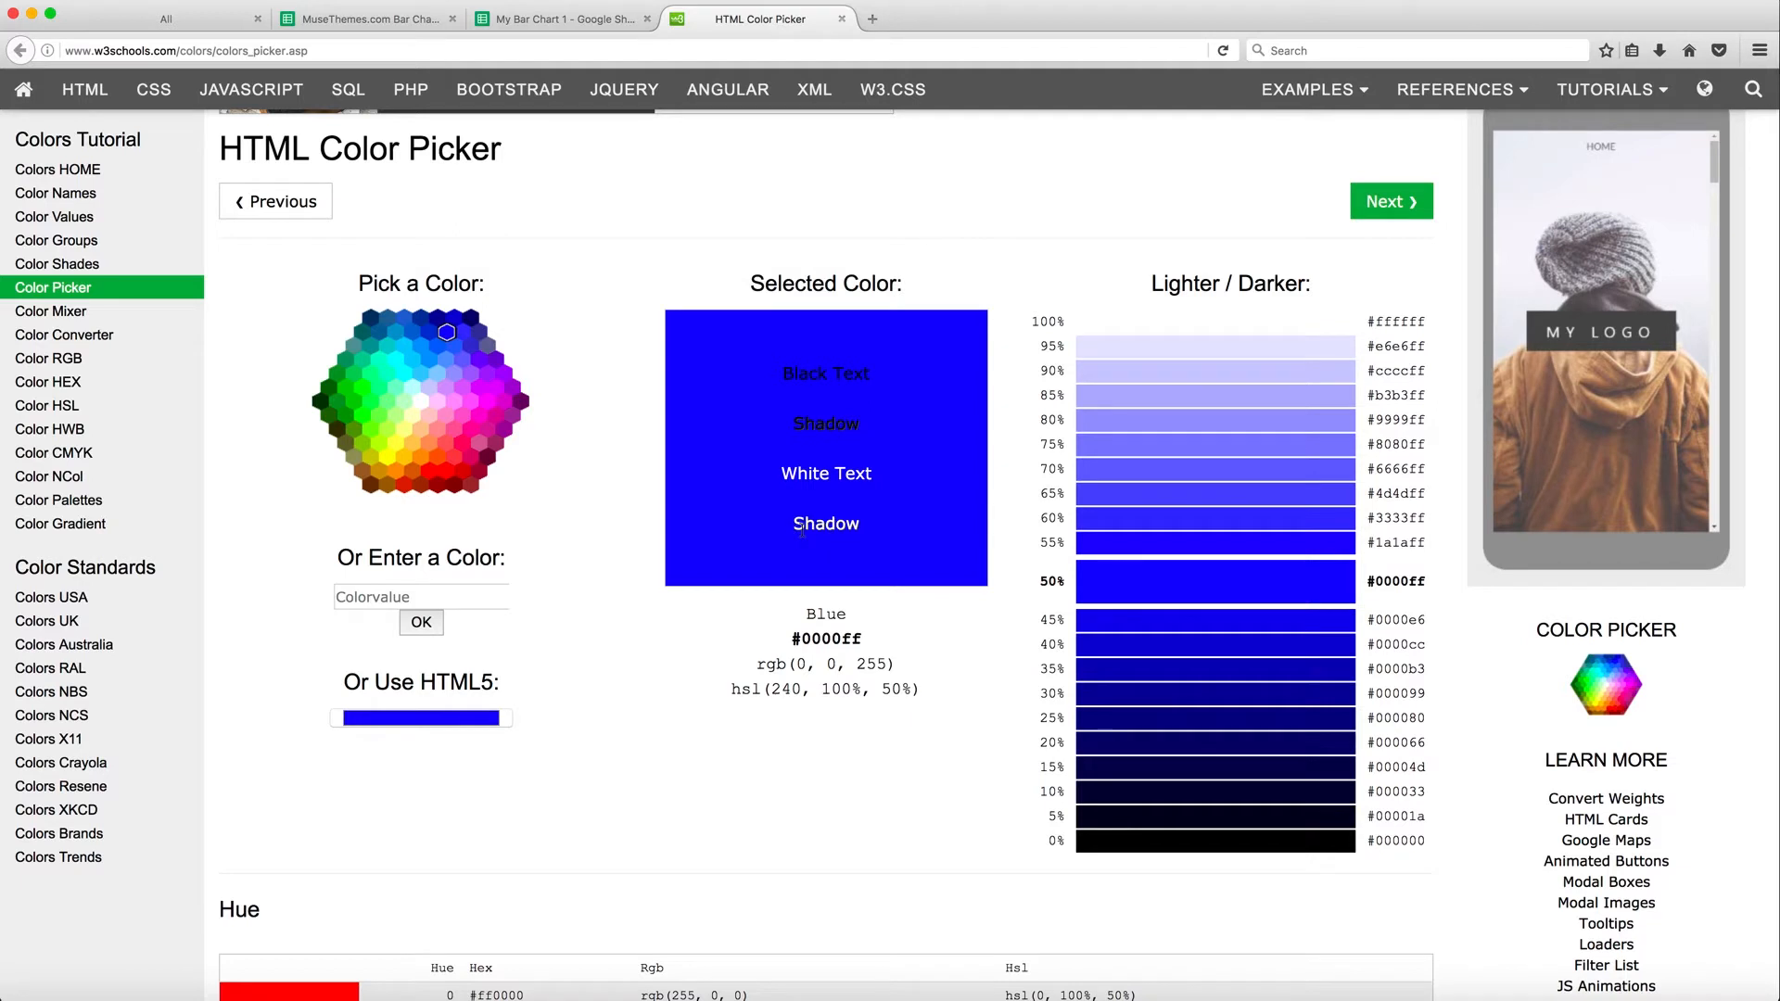
pyautogui.click(1182, 519)
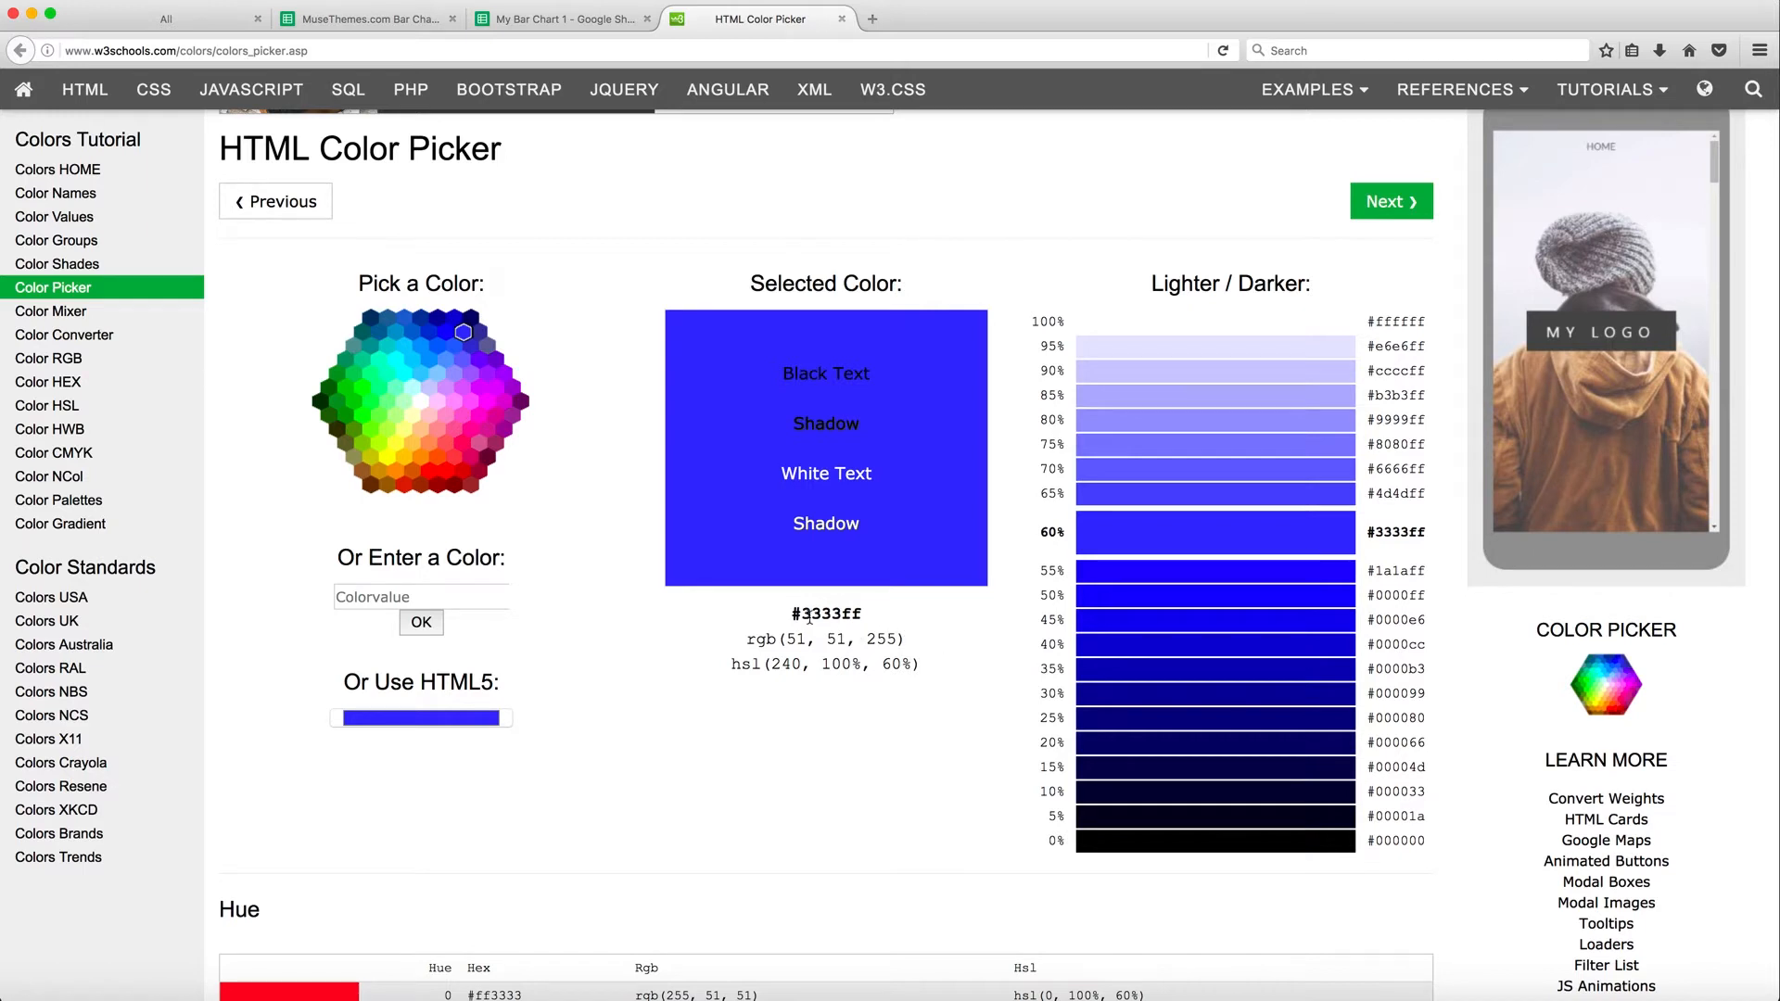
pyautogui.moveTo(803, 614); pyautogui.dragTo(870, 621)
# Paste #3333ff as Monday's bar_chart_background_colors value in the spreadsheet
pyautogui.click(574, 21)
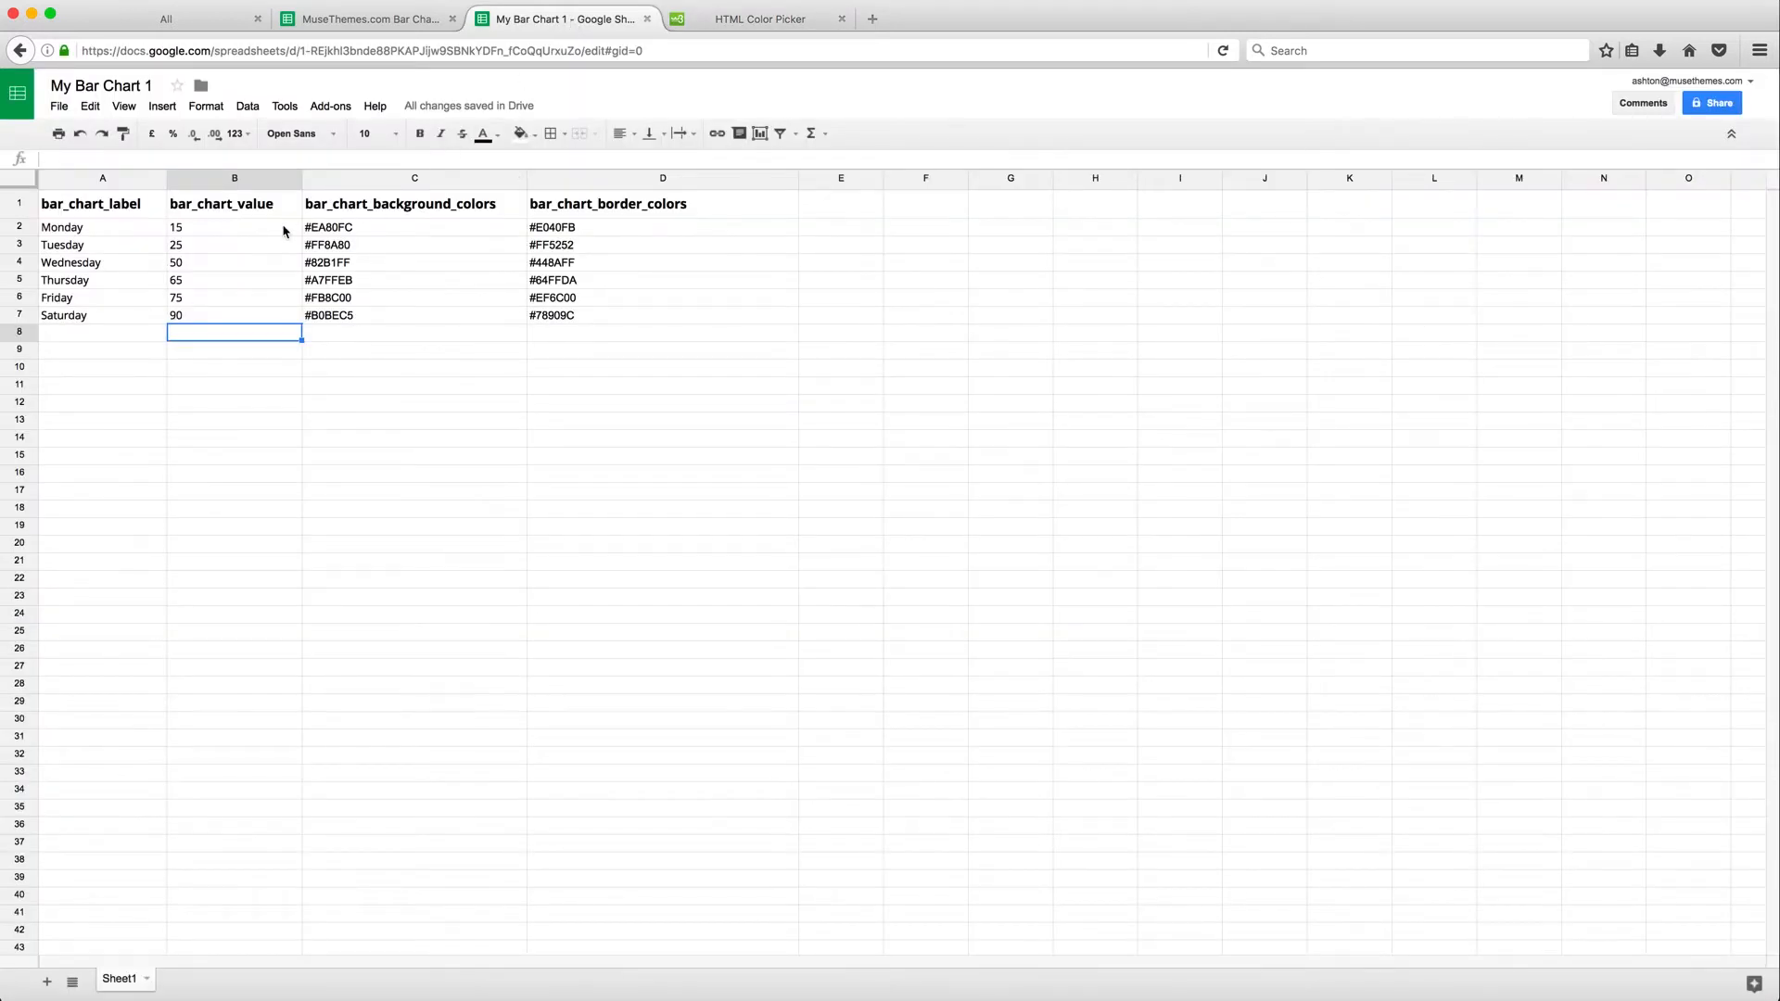
pyautogui.click(339, 230)
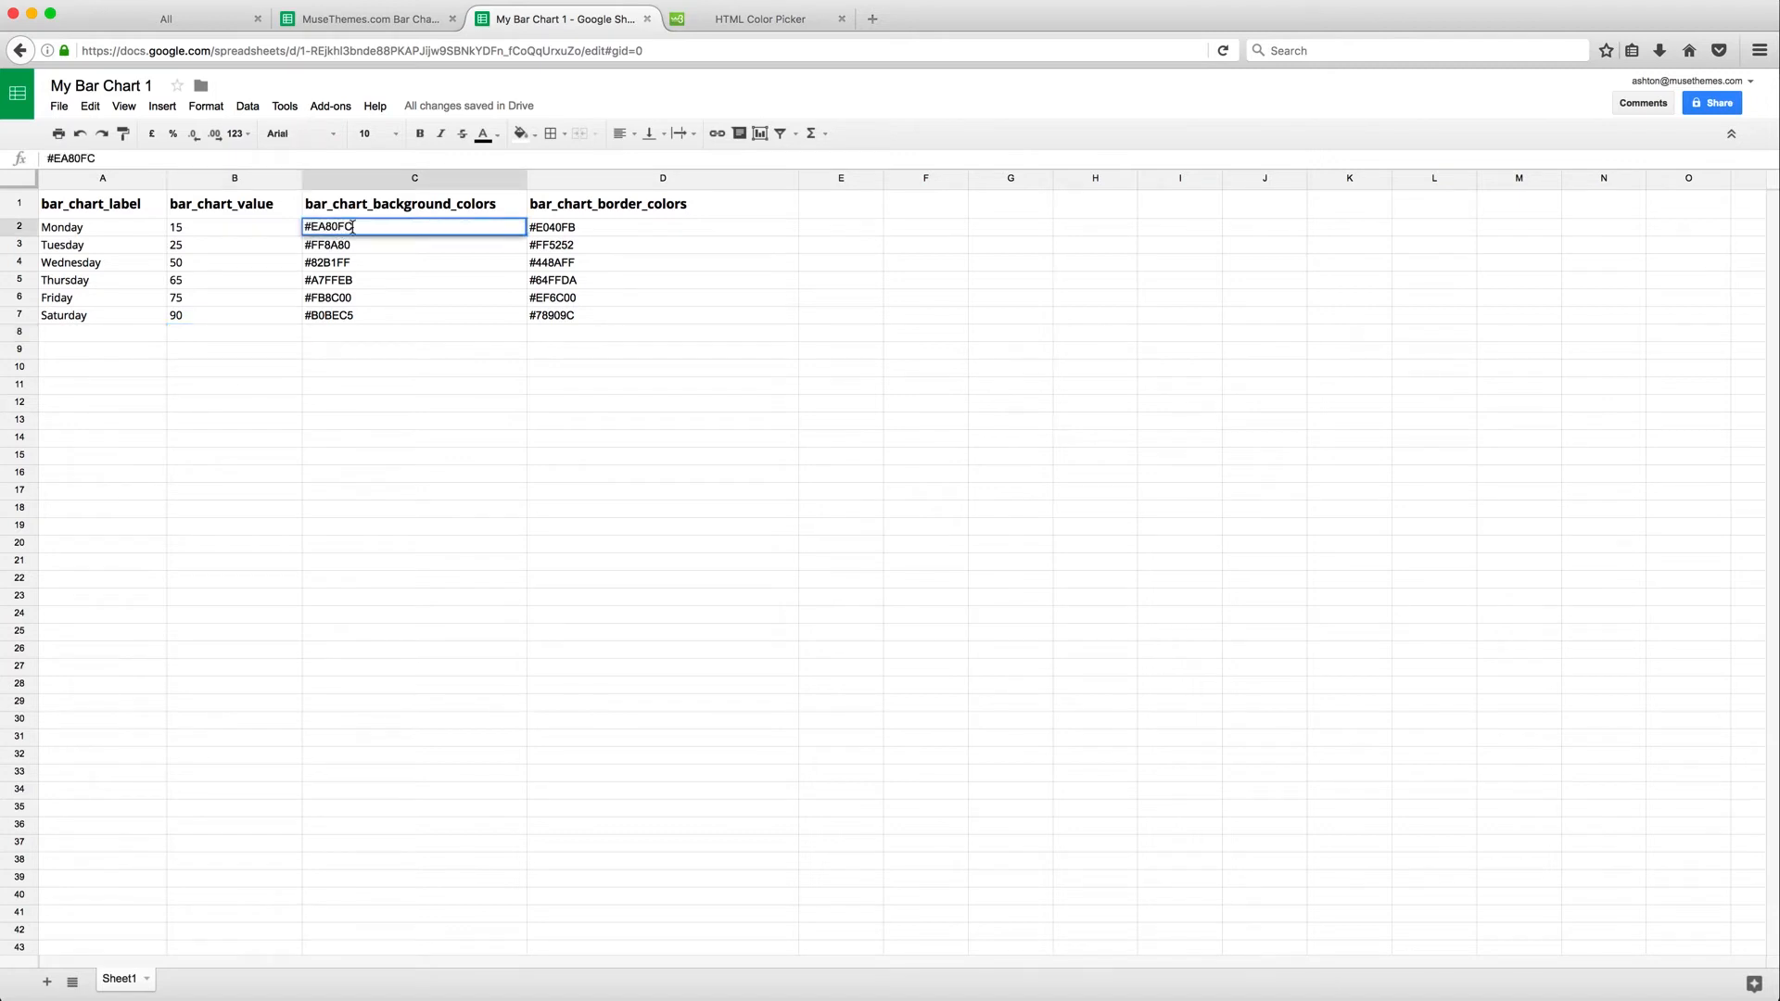
pyautogui.moveTo(353, 228); pyautogui.dragTo(306, 229)
pyautogui.write('#3333ff')
pyautogui.press('Return')
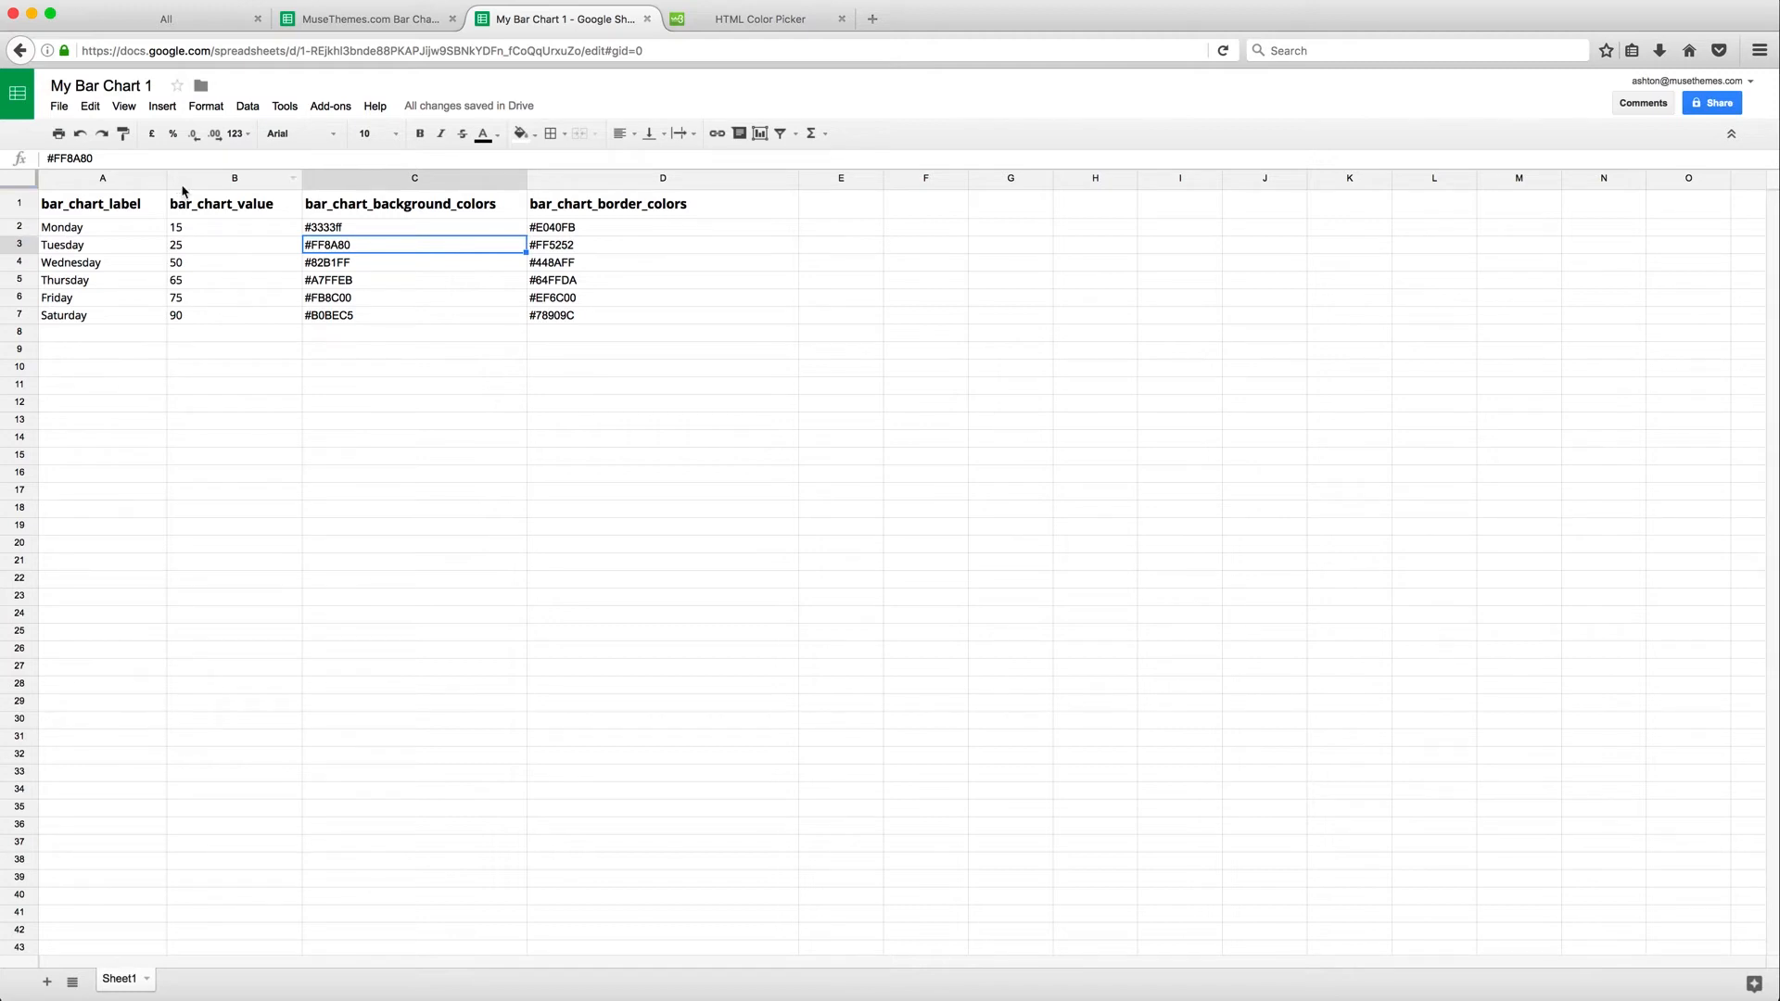
# Publish the entire spreadsheet to the web as Comma-separated values (.csv) and close the publish dialog
pyautogui.click(62, 113)
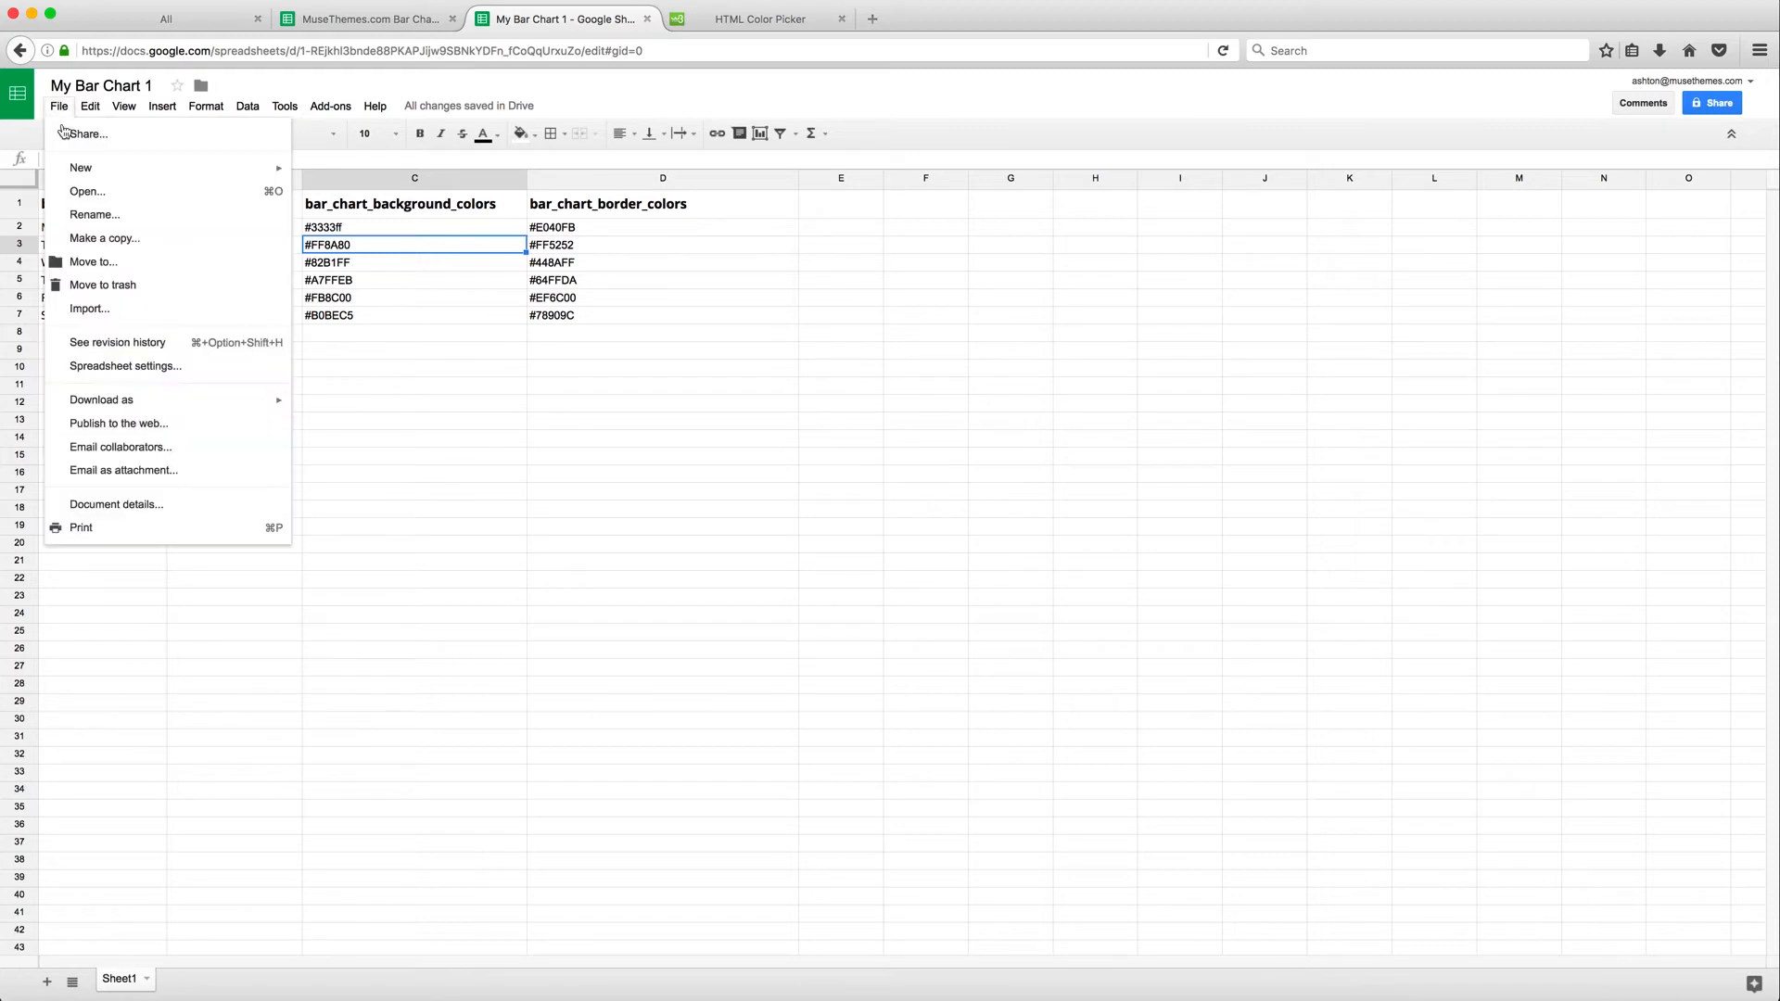
pyautogui.click(138, 435)
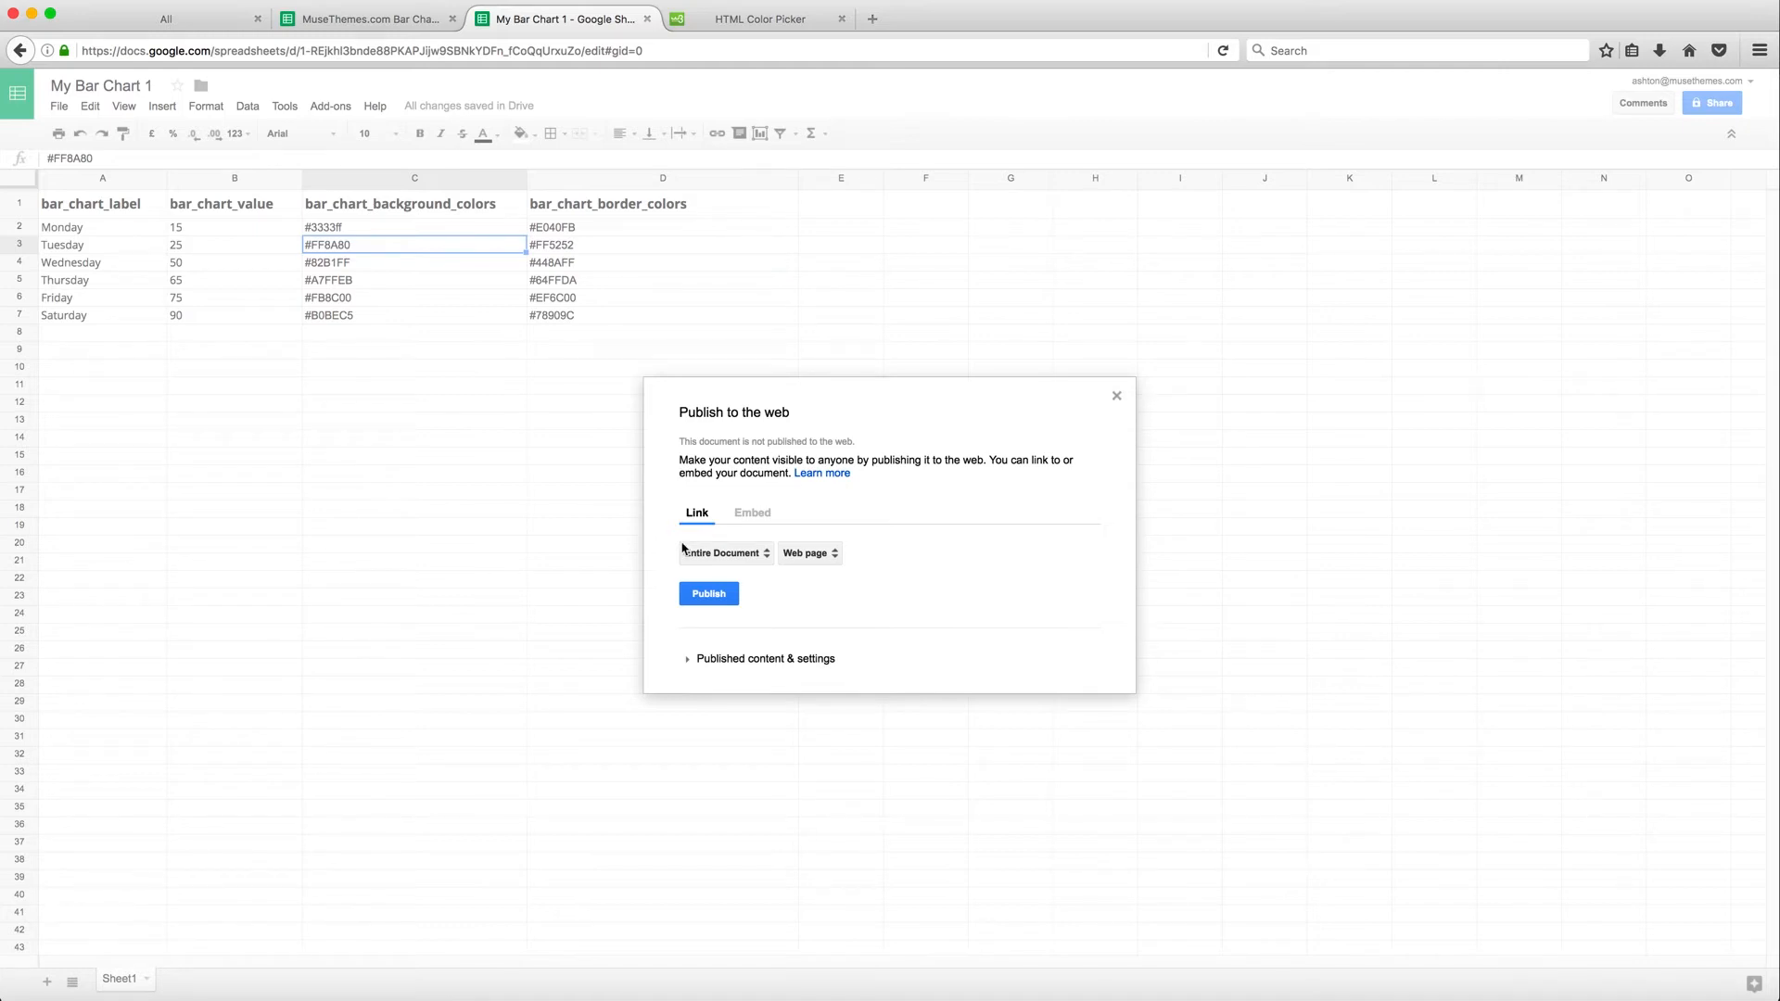
pyautogui.click(832, 555)
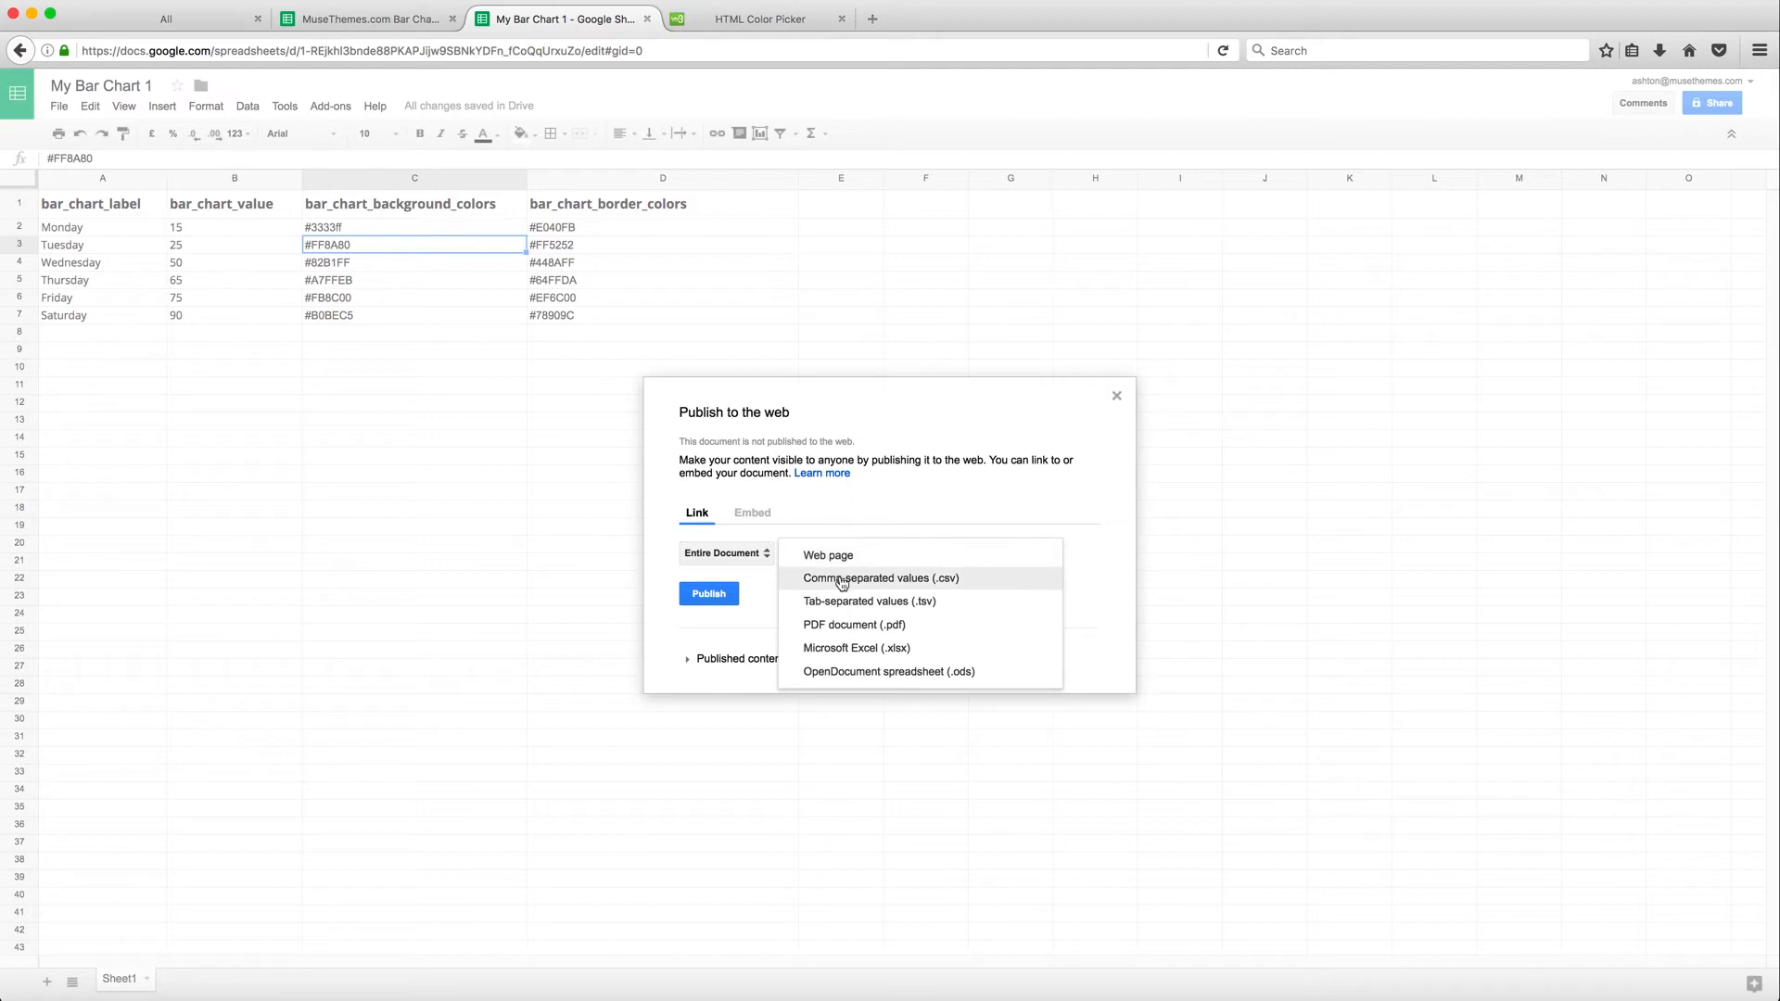
pyautogui.click(842, 580)
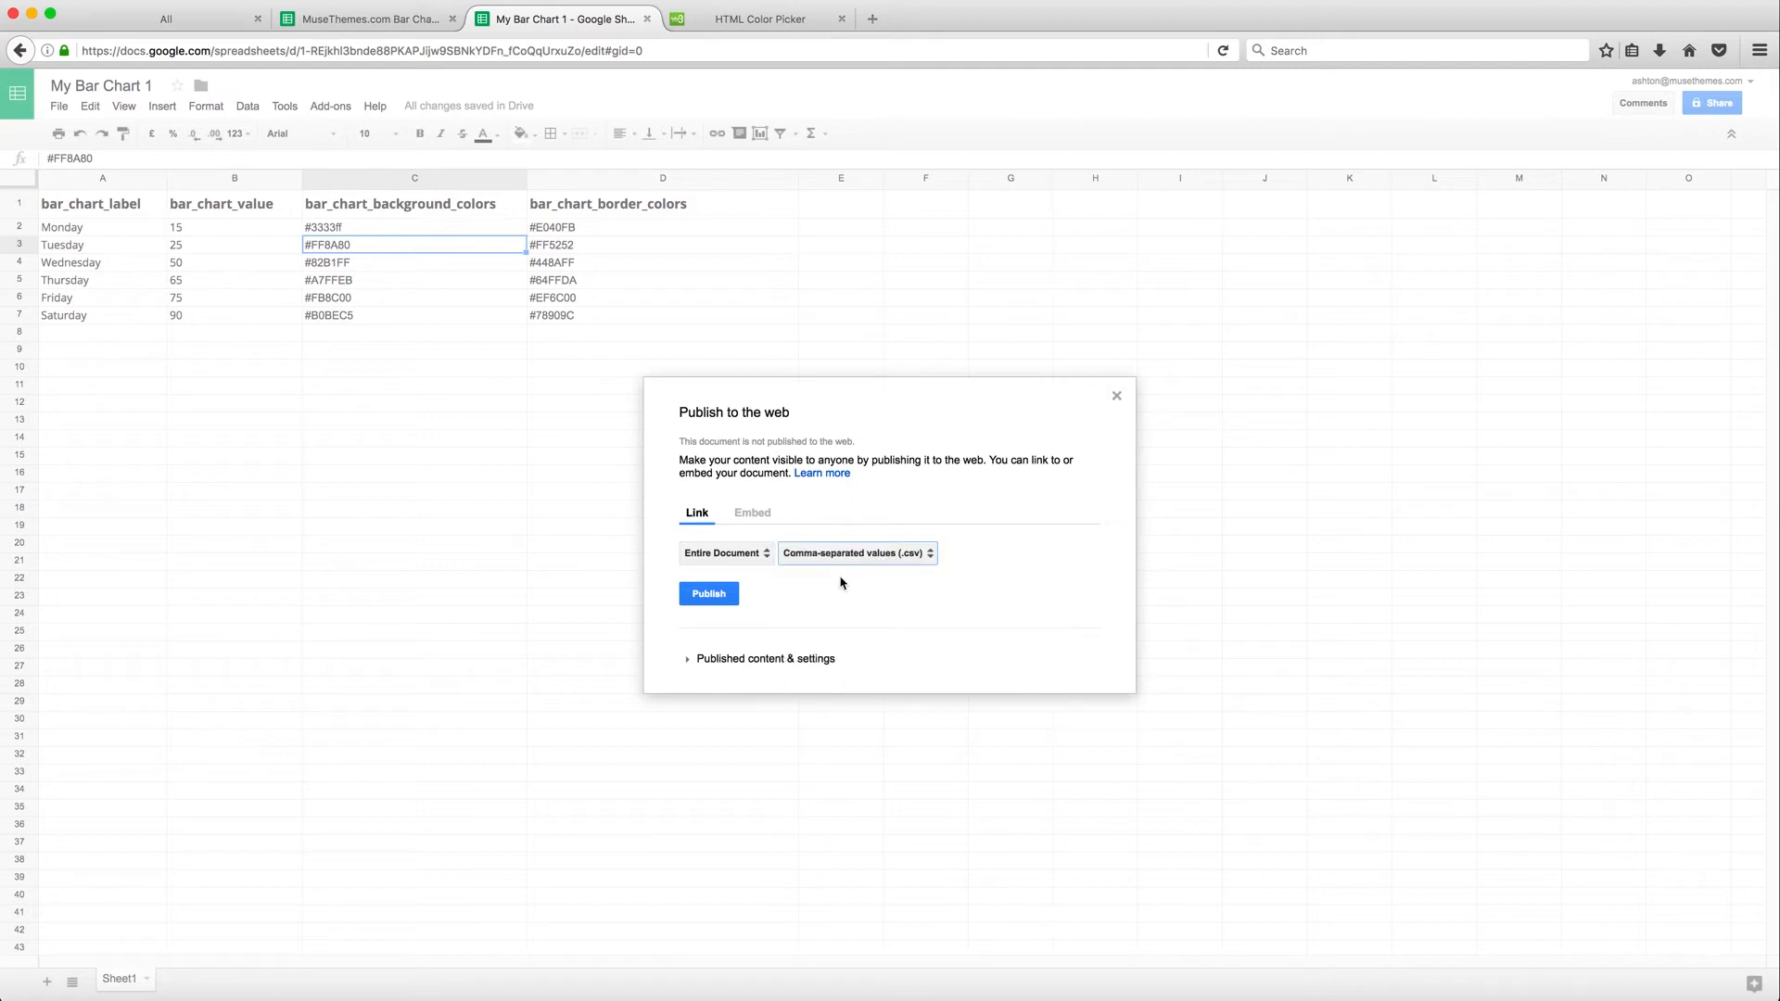
pyautogui.click(710, 594)
pyautogui.click(974, 446)
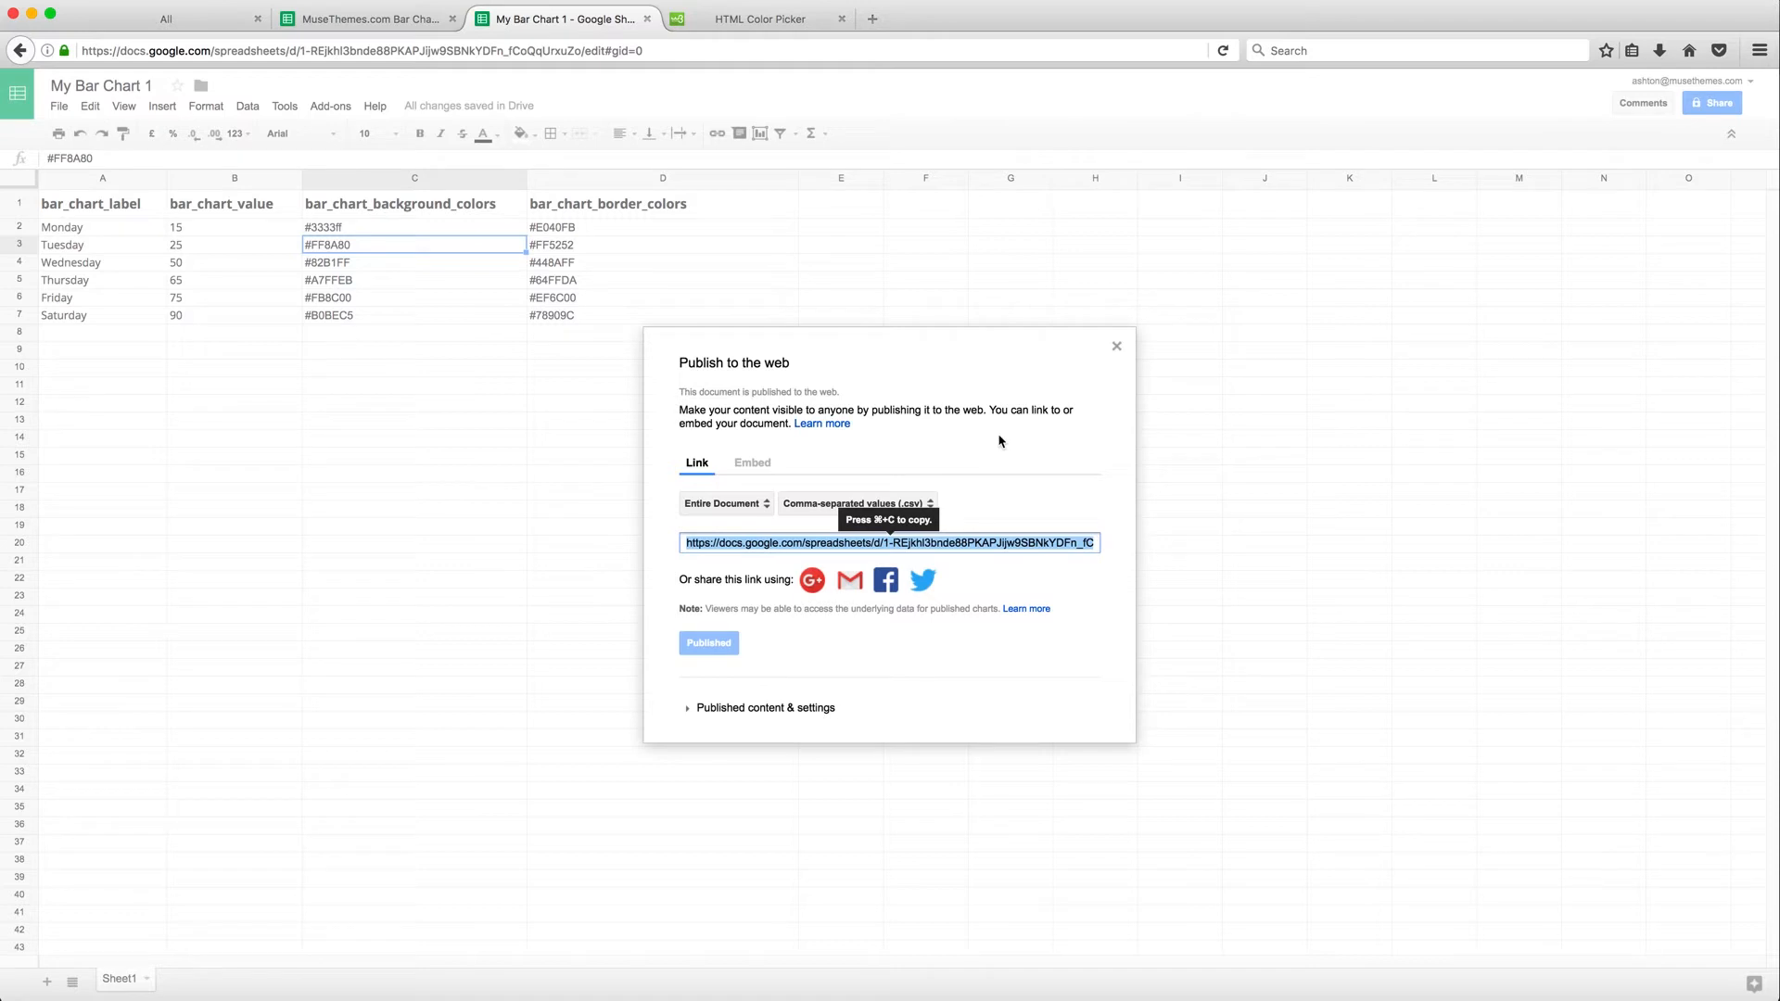
pyautogui.click(1117, 347)
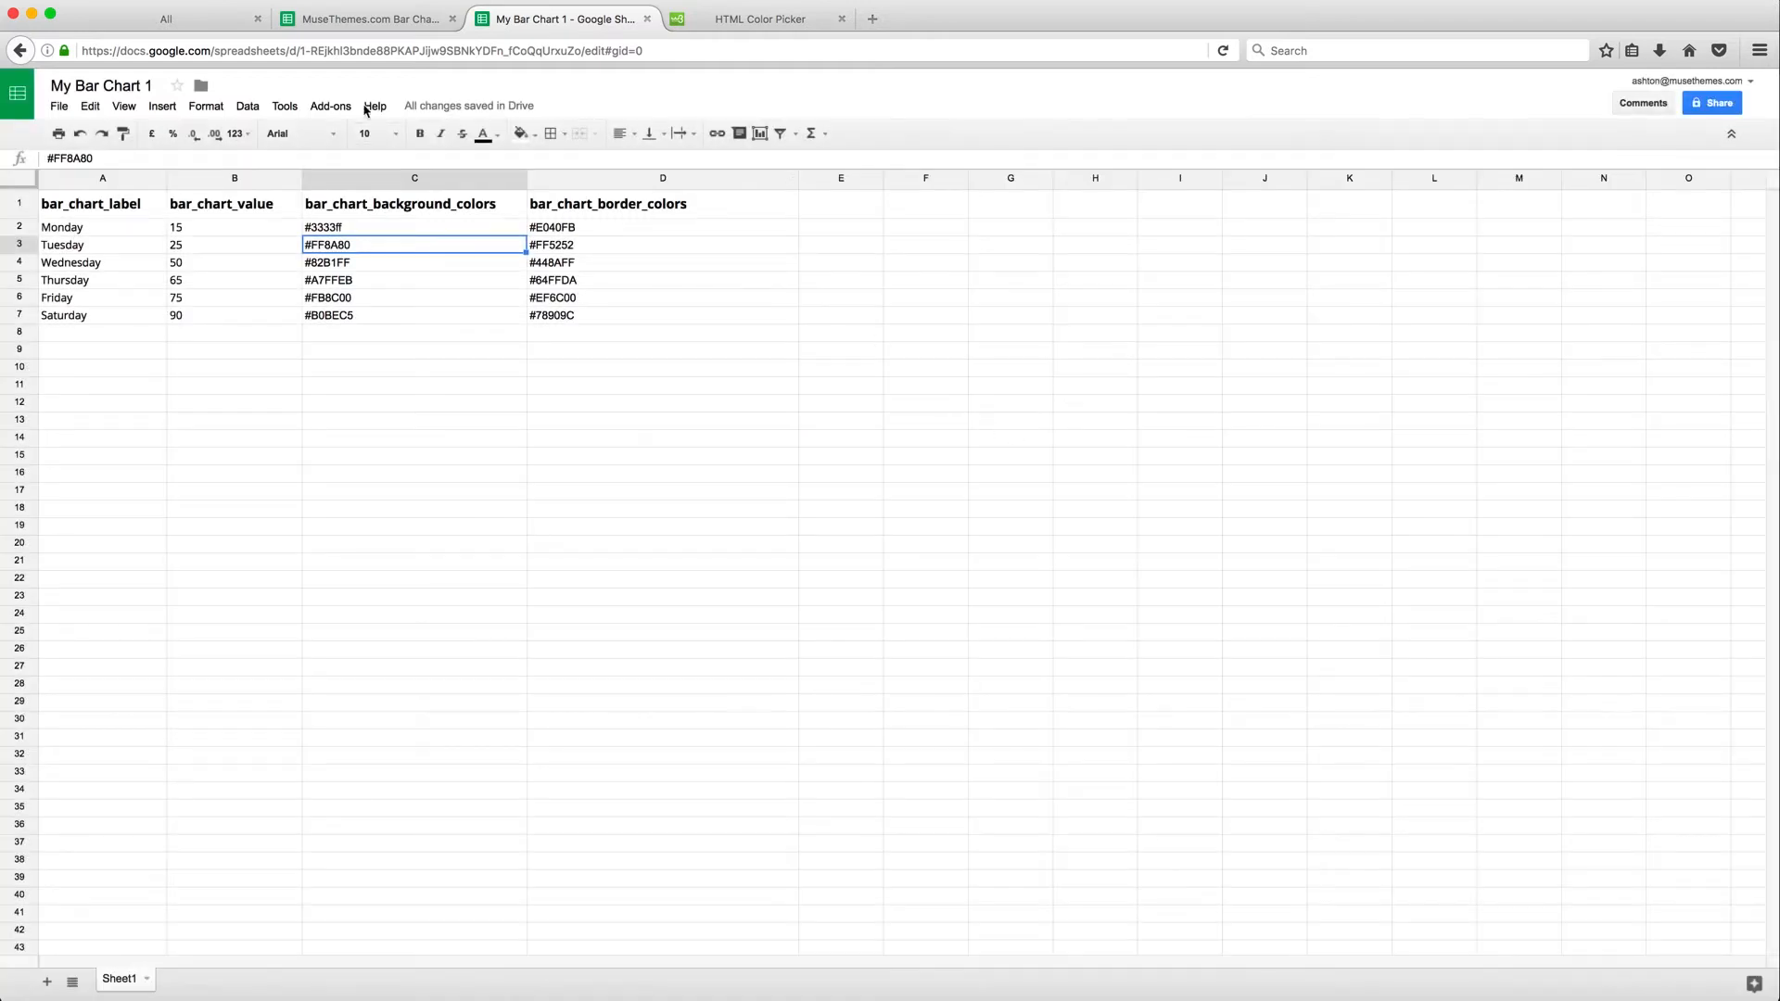
# Copy the spreadsheet key from the document's web address, between /d/ and /edit
pyautogui.click(323, 51)
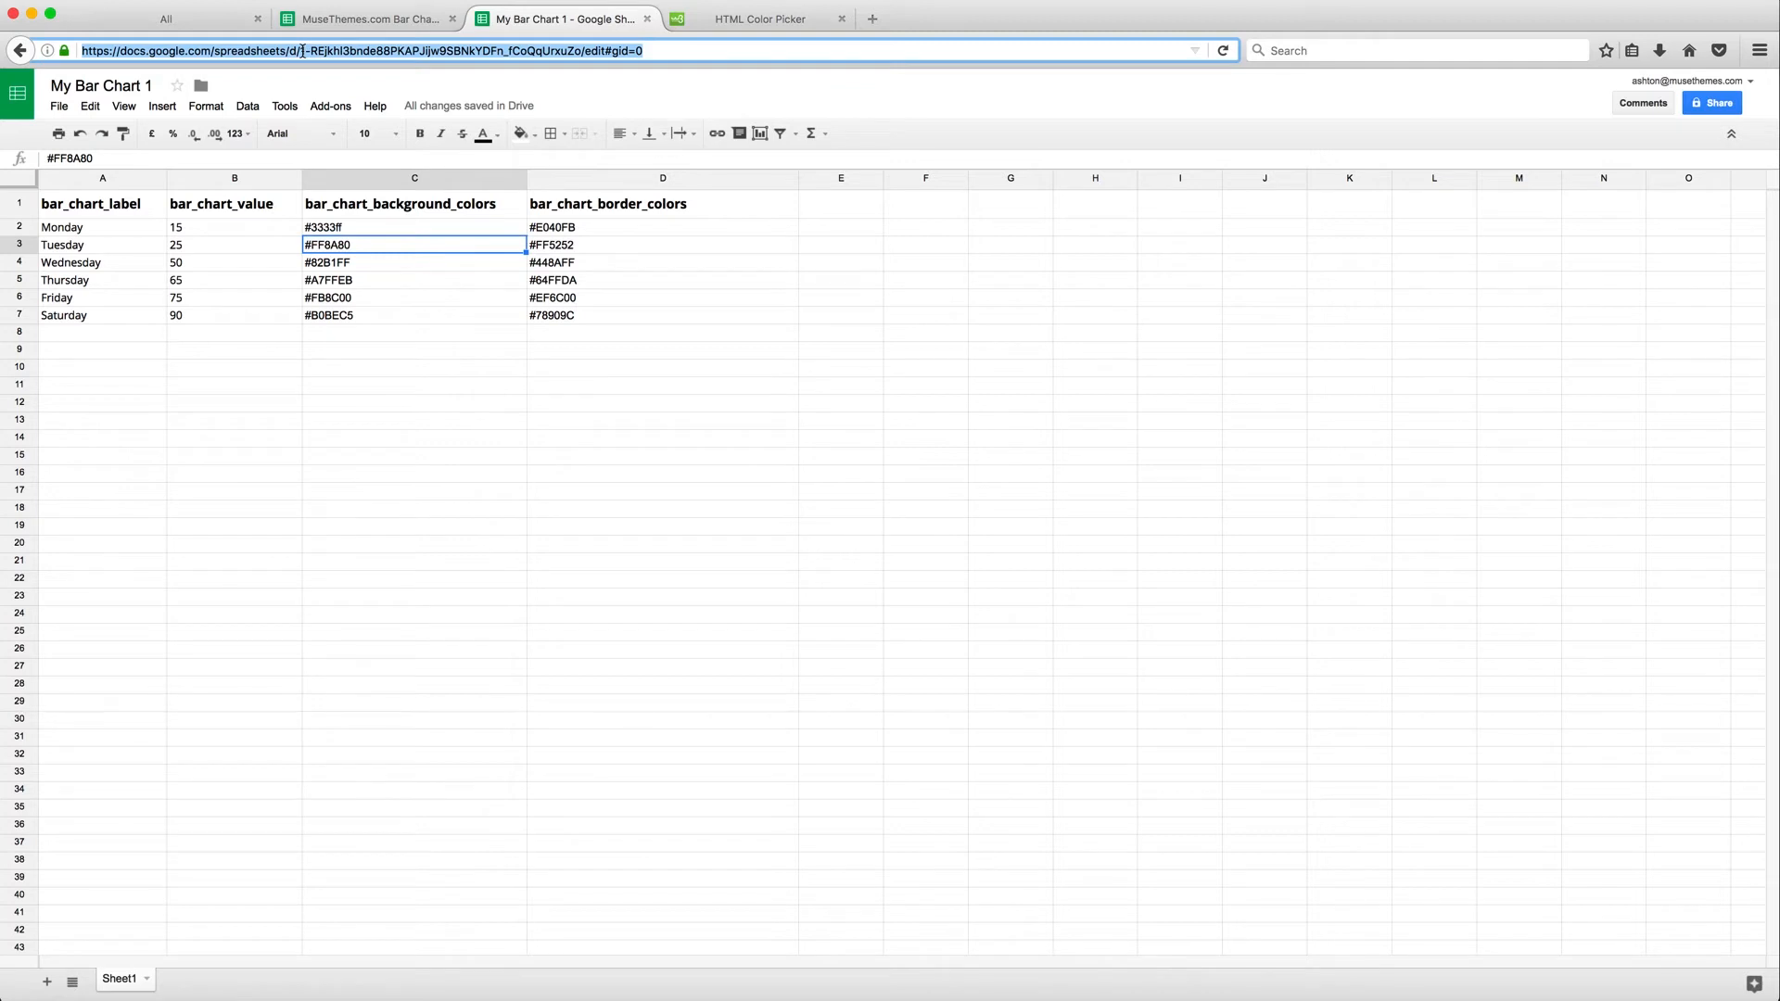
pyautogui.click(302, 51)
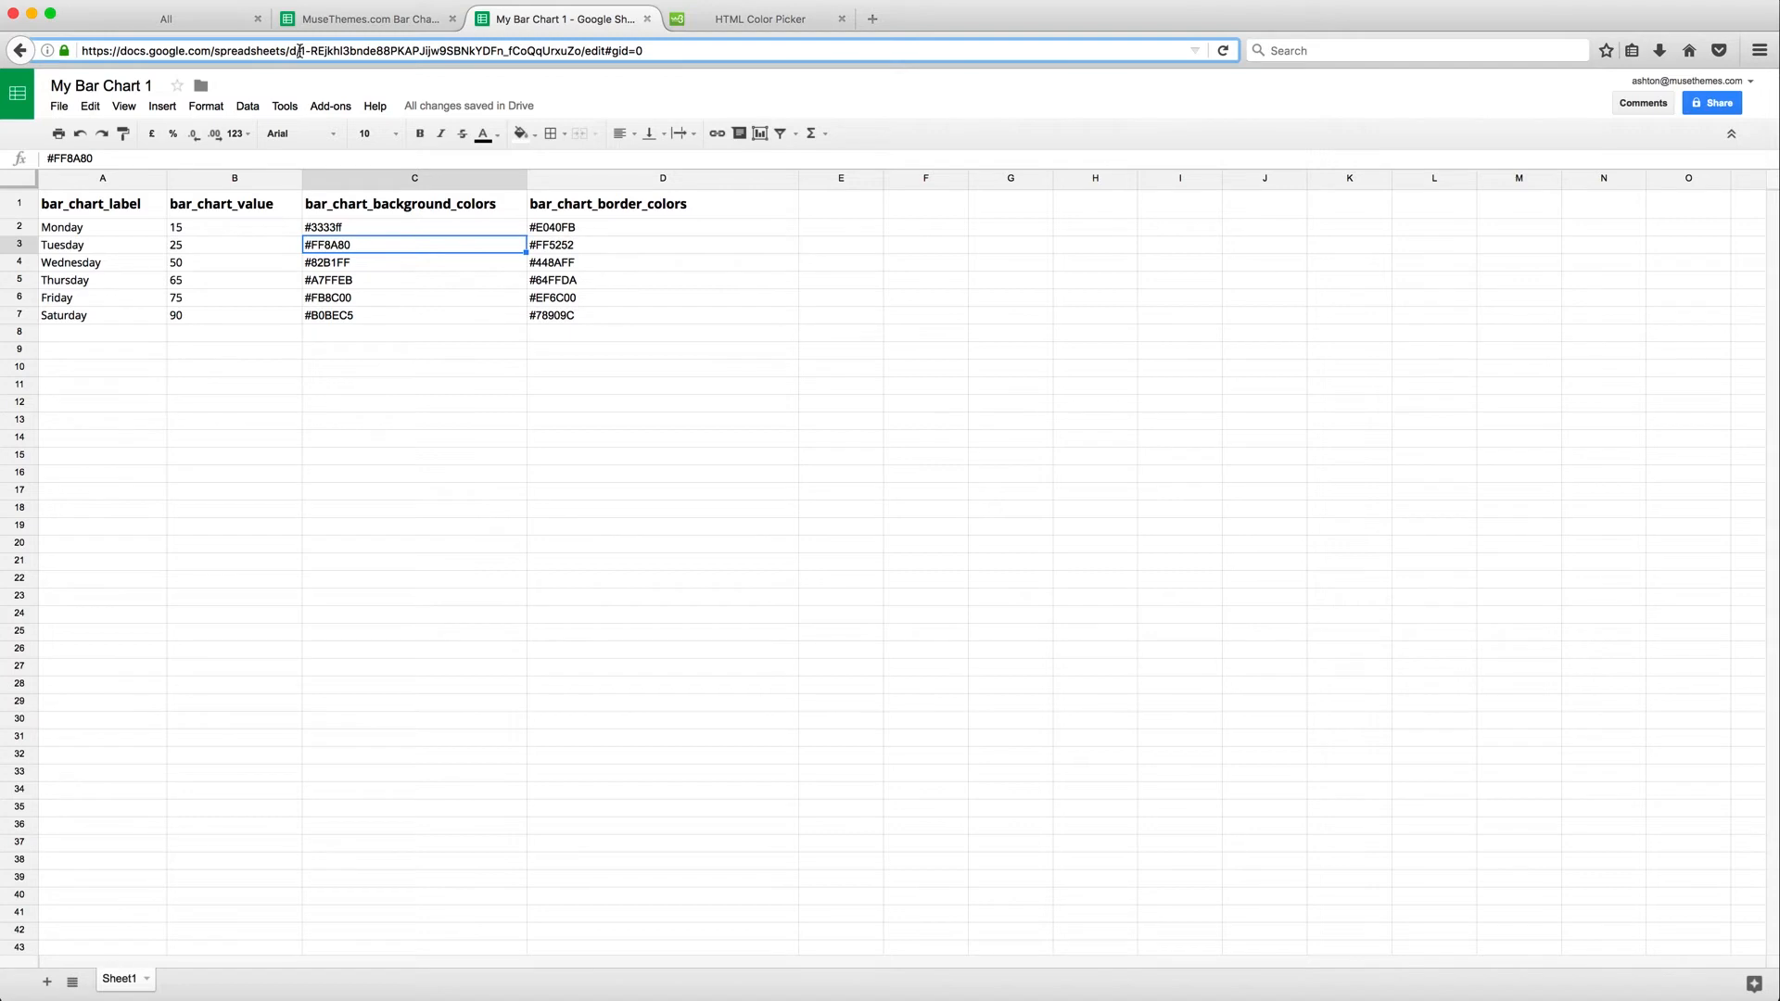
pyautogui.moveTo(298, 51); pyautogui.dragTo(581, 53)
pyautogui.press('super+c')
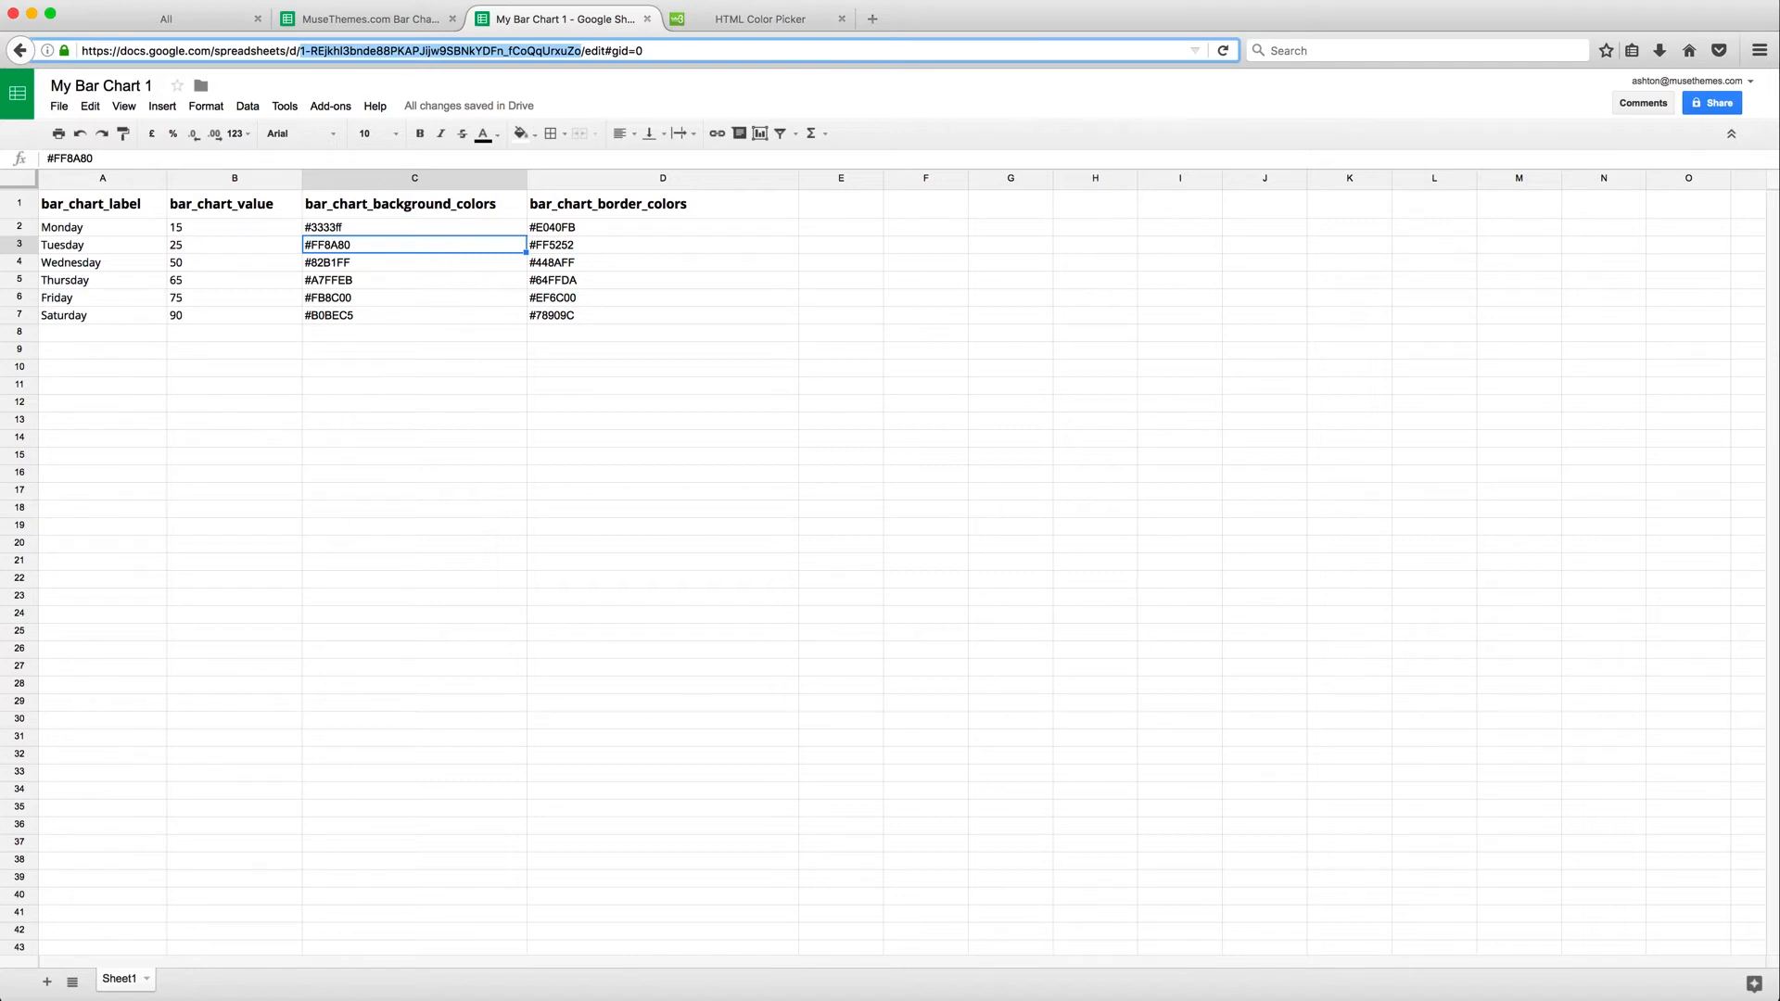
# Paste the copied spreadsheet key into the bar chart widget's Chart Data Google Spreadsheet Key field and close the options
pyautogui.click(297, 994)
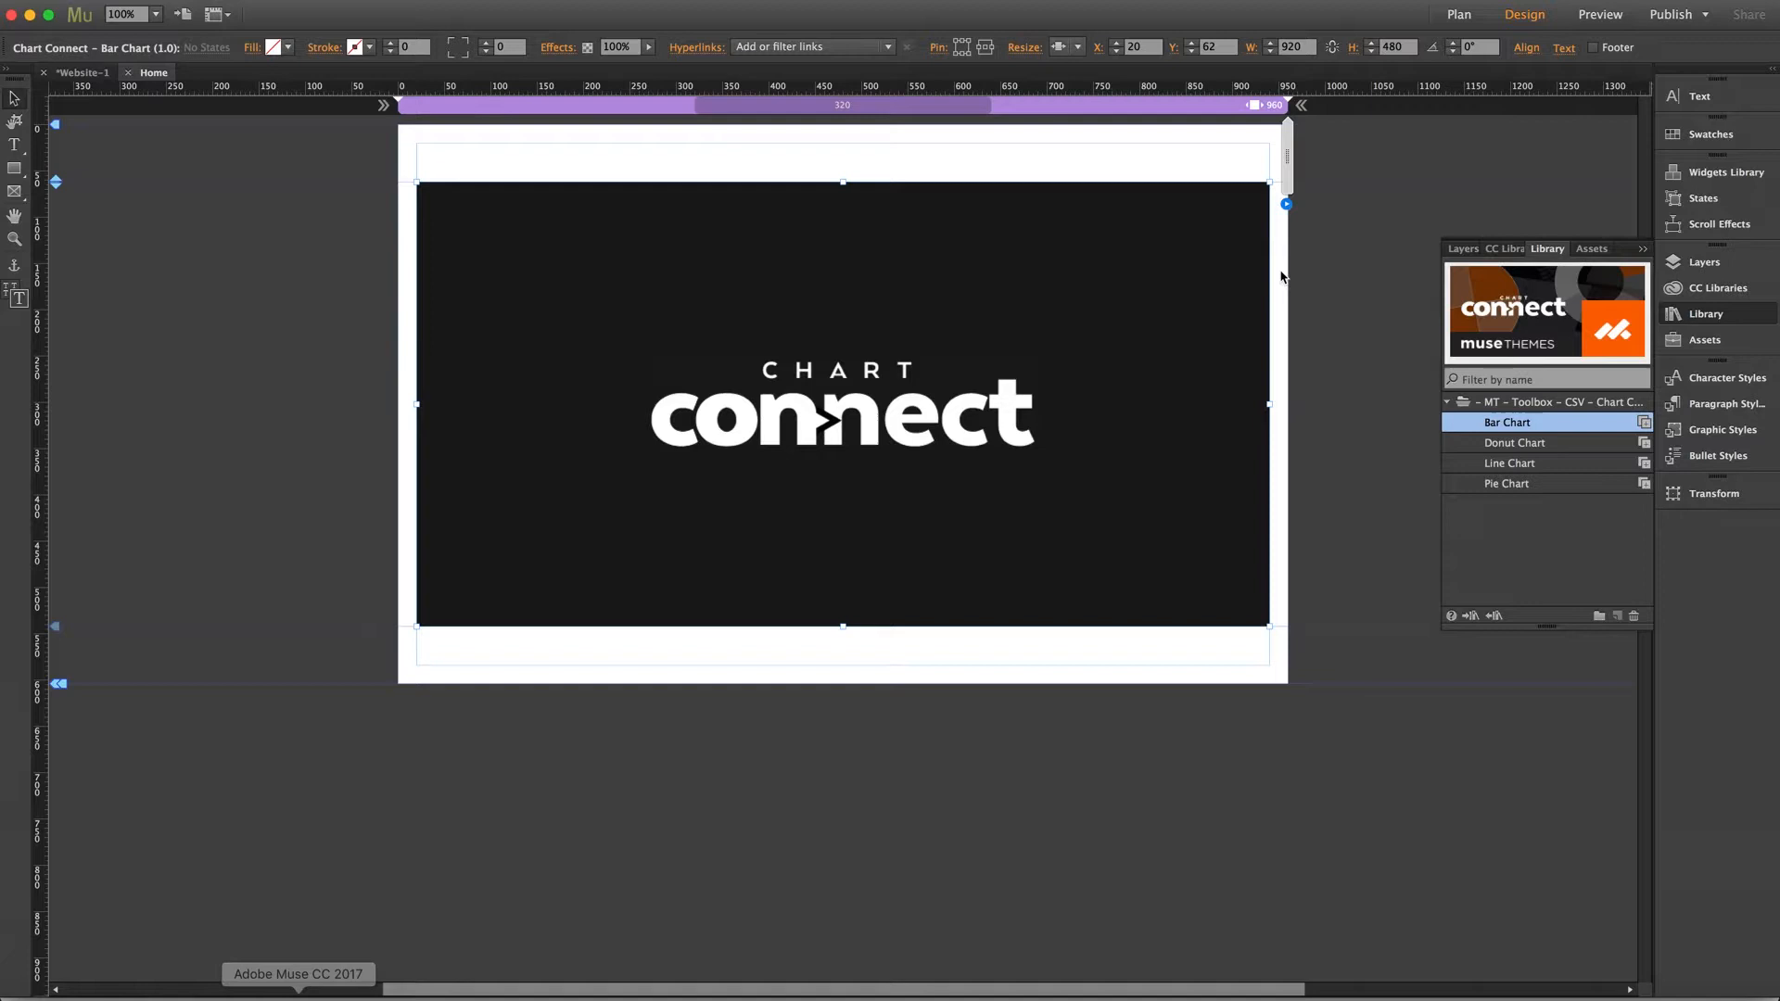
pyautogui.click(1286, 204)
pyautogui.moveTo(1596, 337); pyautogui.dragTo(1471, 323)
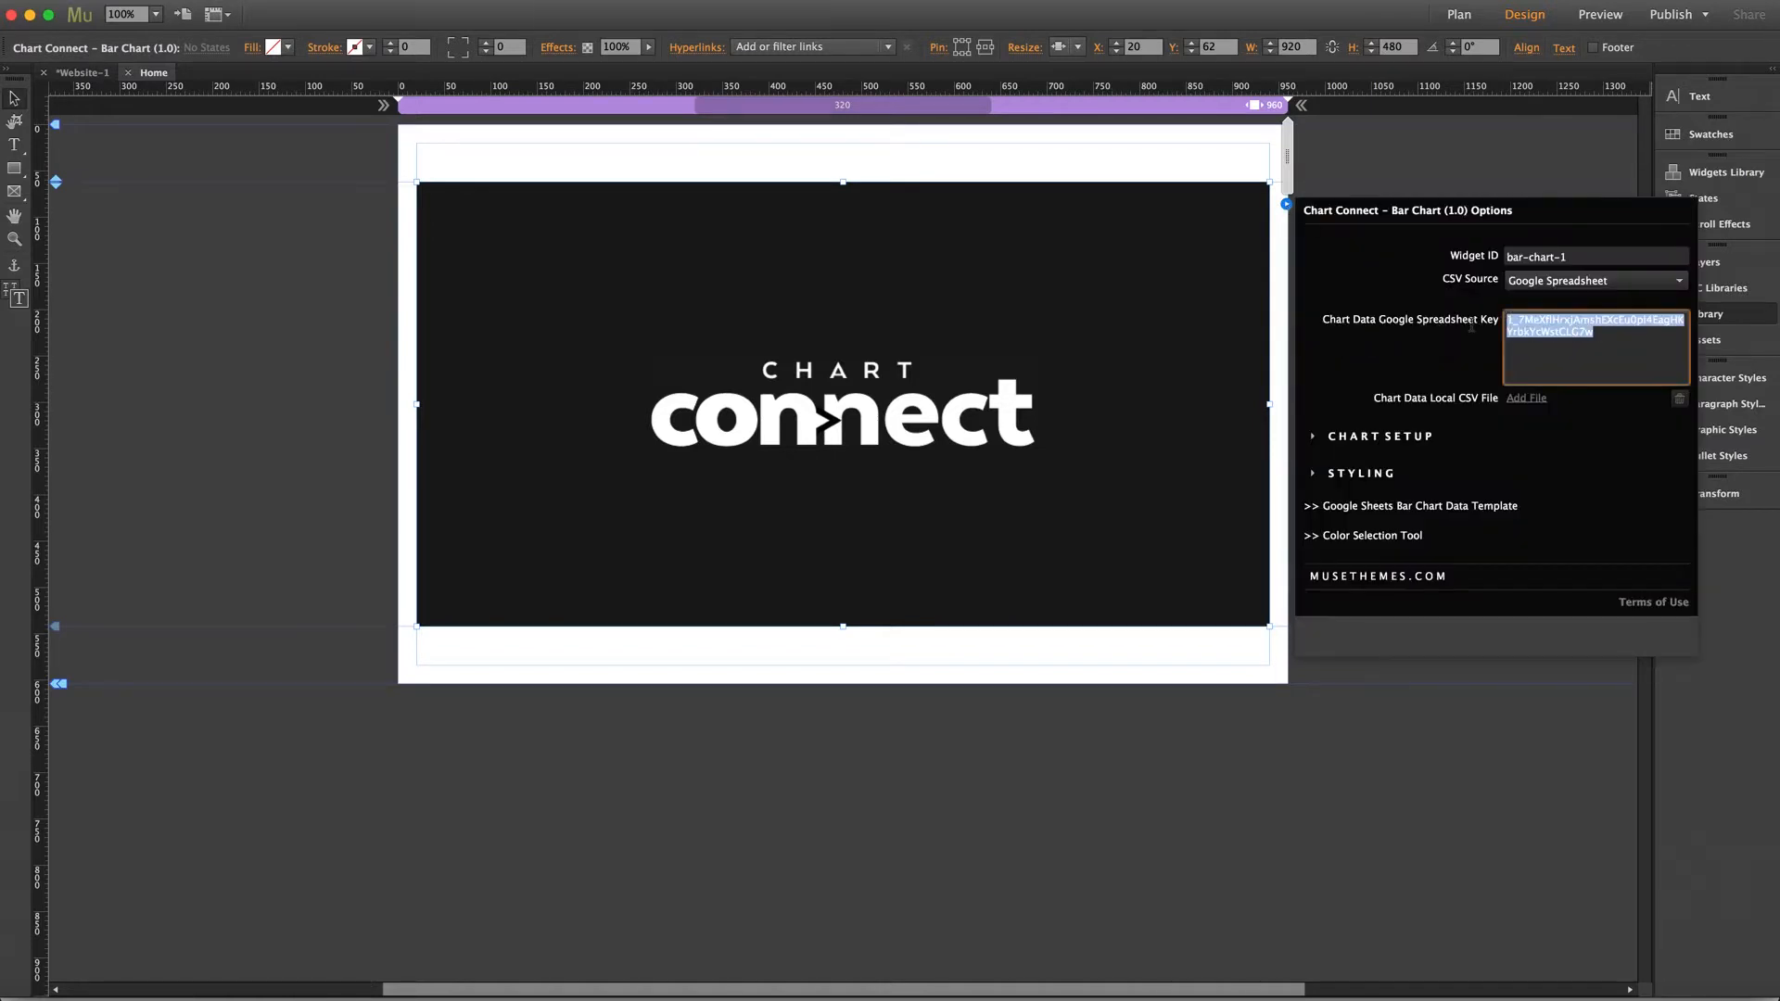
pyautogui.press('super+v')
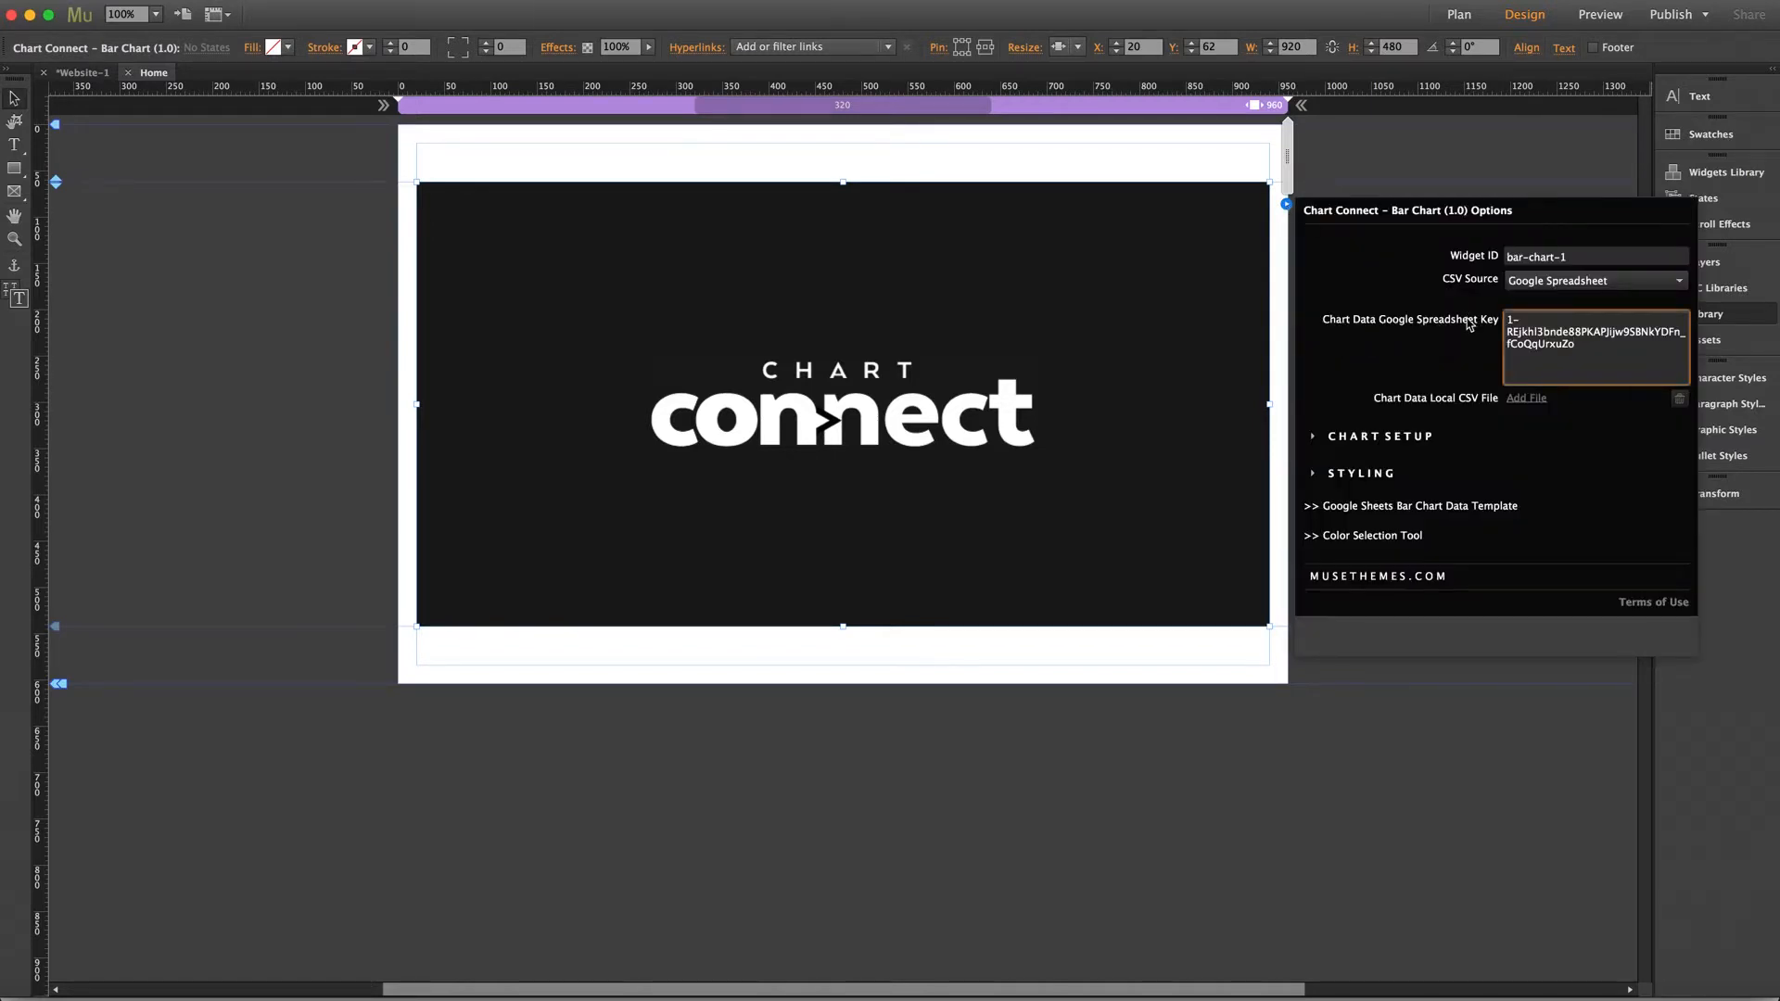
pyautogui.click(1468, 324)
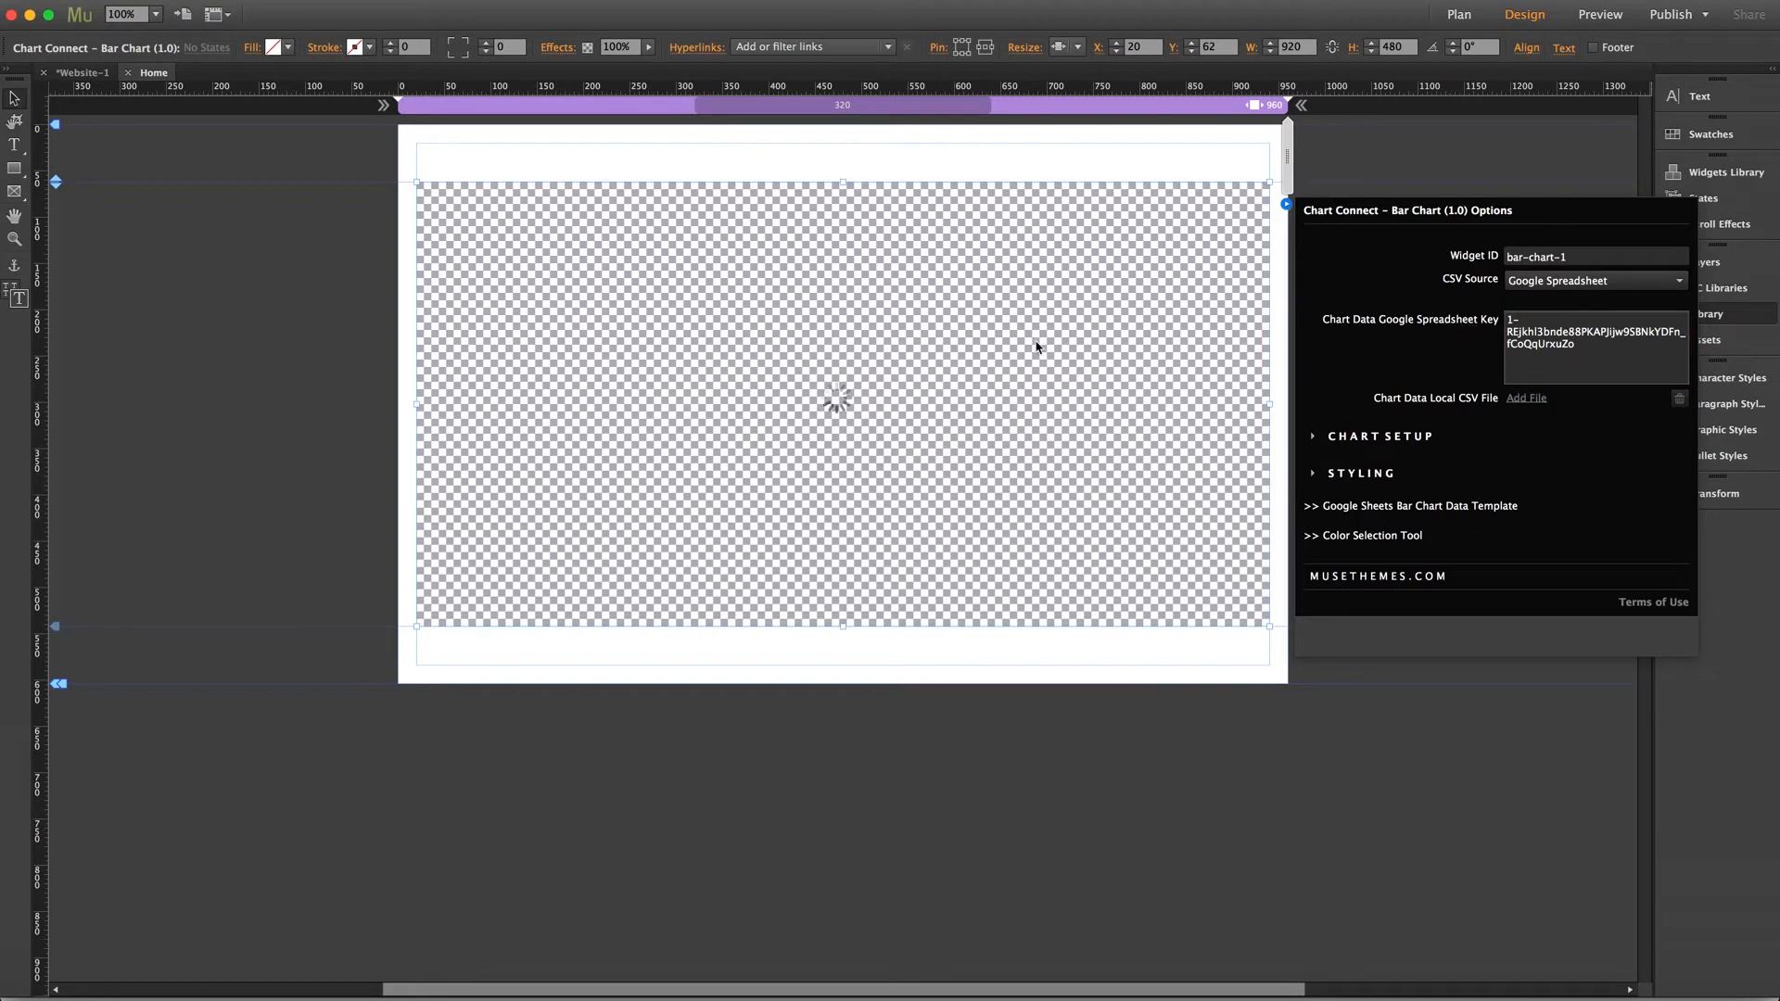
pyautogui.click(323, 366)
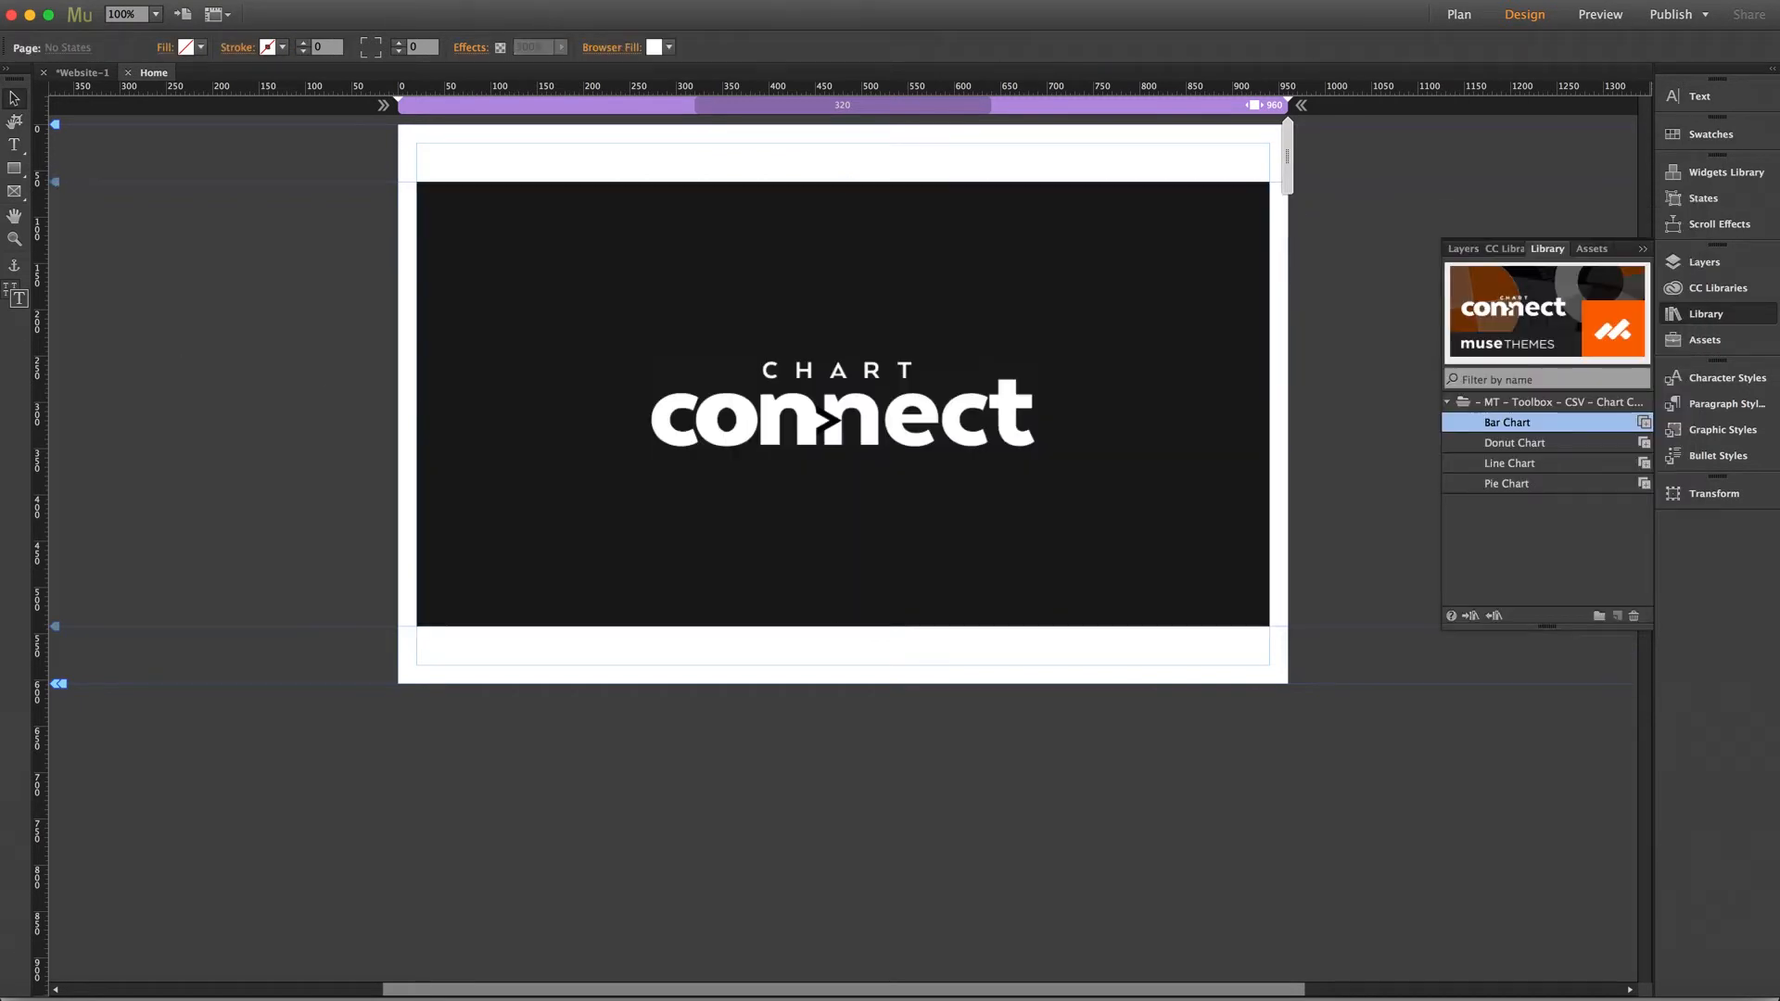
# Preview the page in the browser and hover over the chart's bars to check their tooltips
pyautogui.press('super+shift+e')
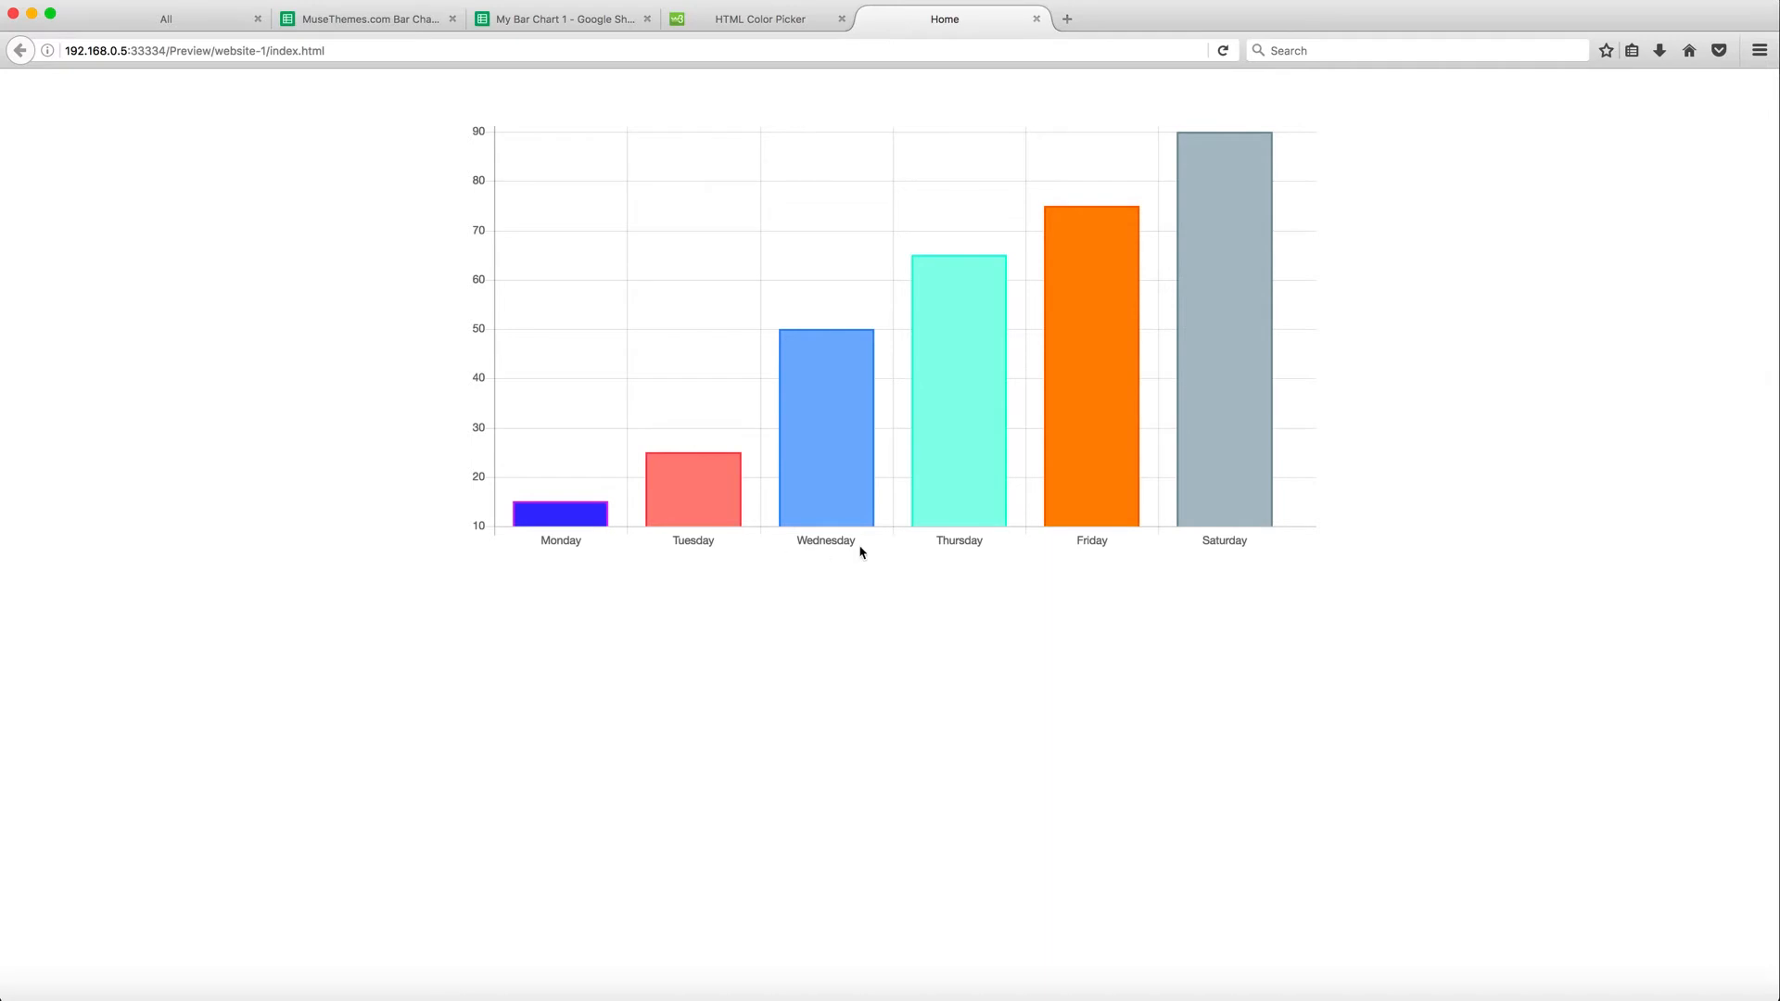
pyautogui.moveTo(561, 516)
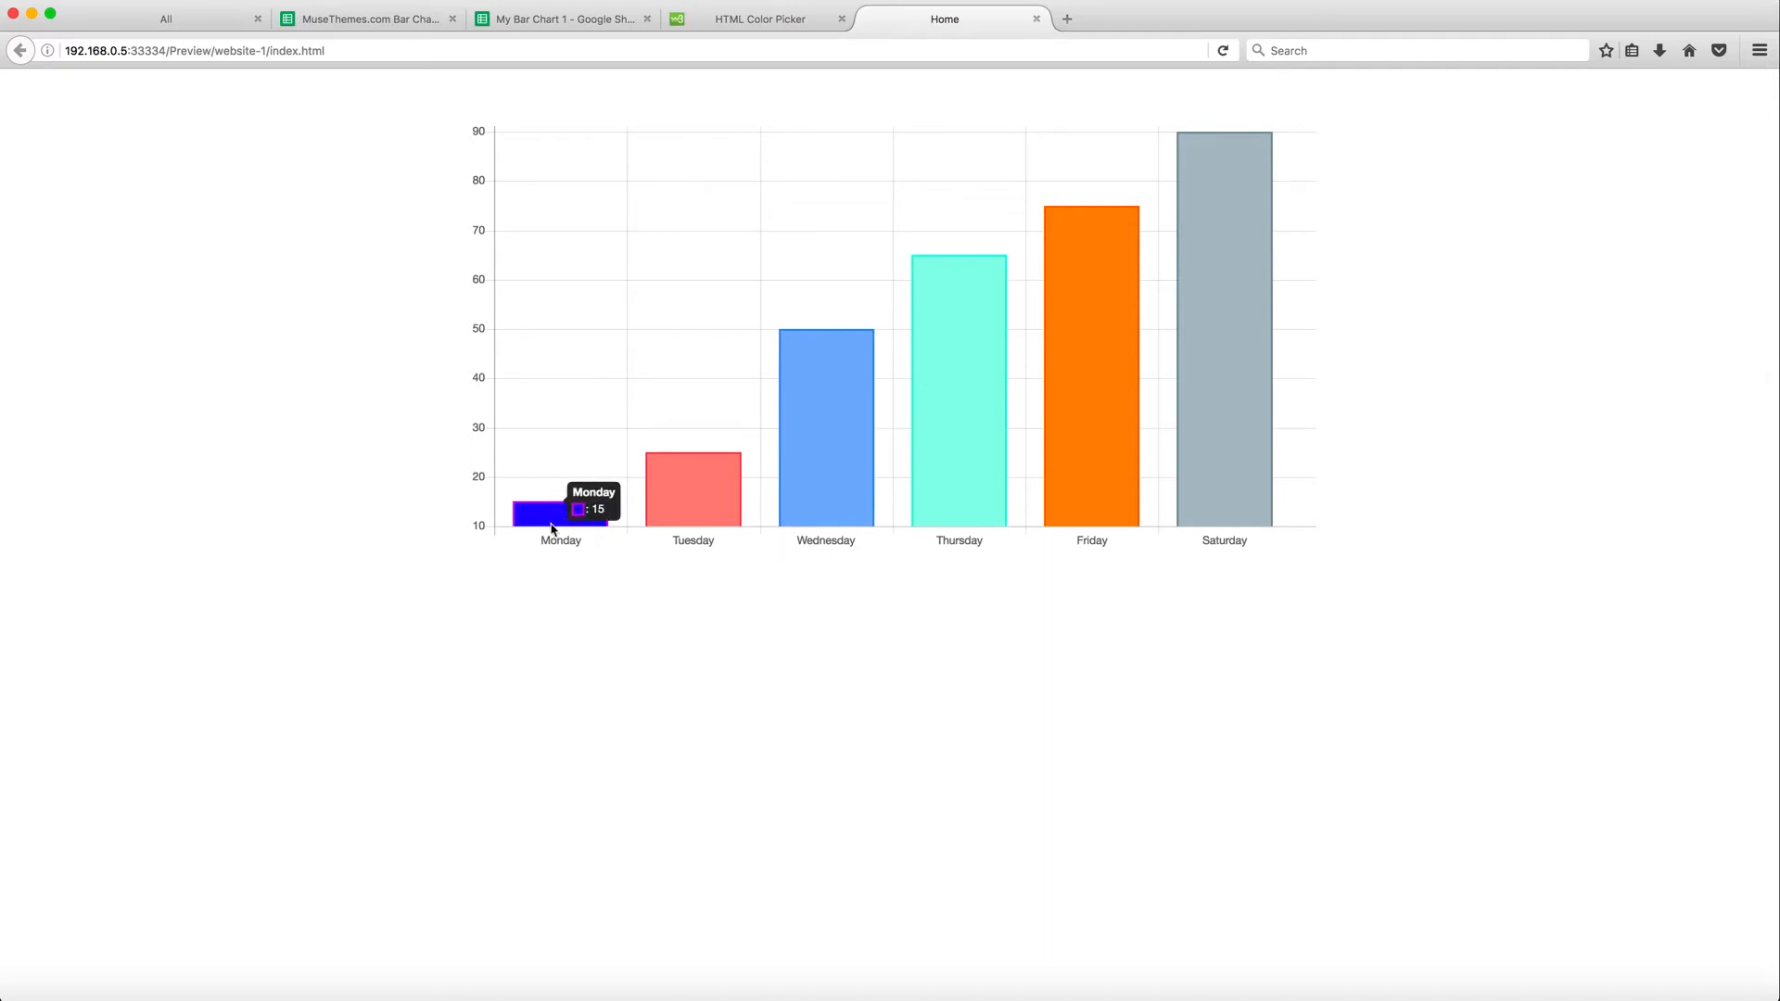
pyautogui.moveTo(681, 516)
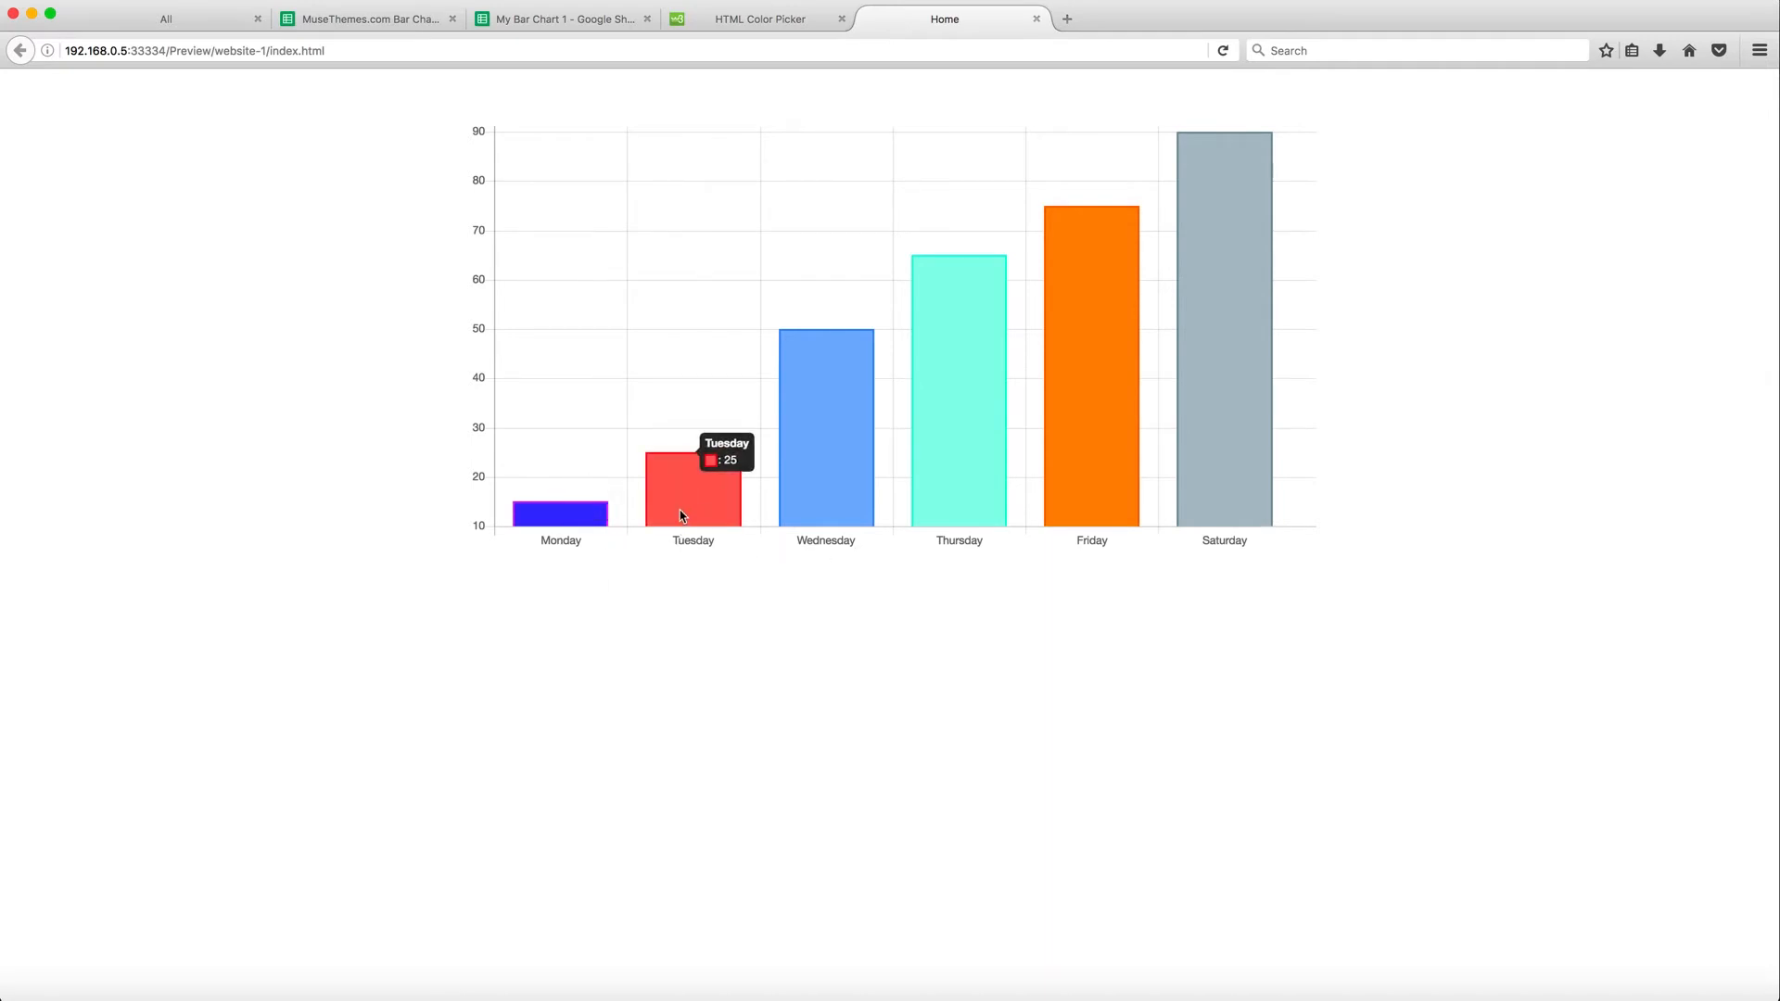
pyautogui.moveTo(945, 448)
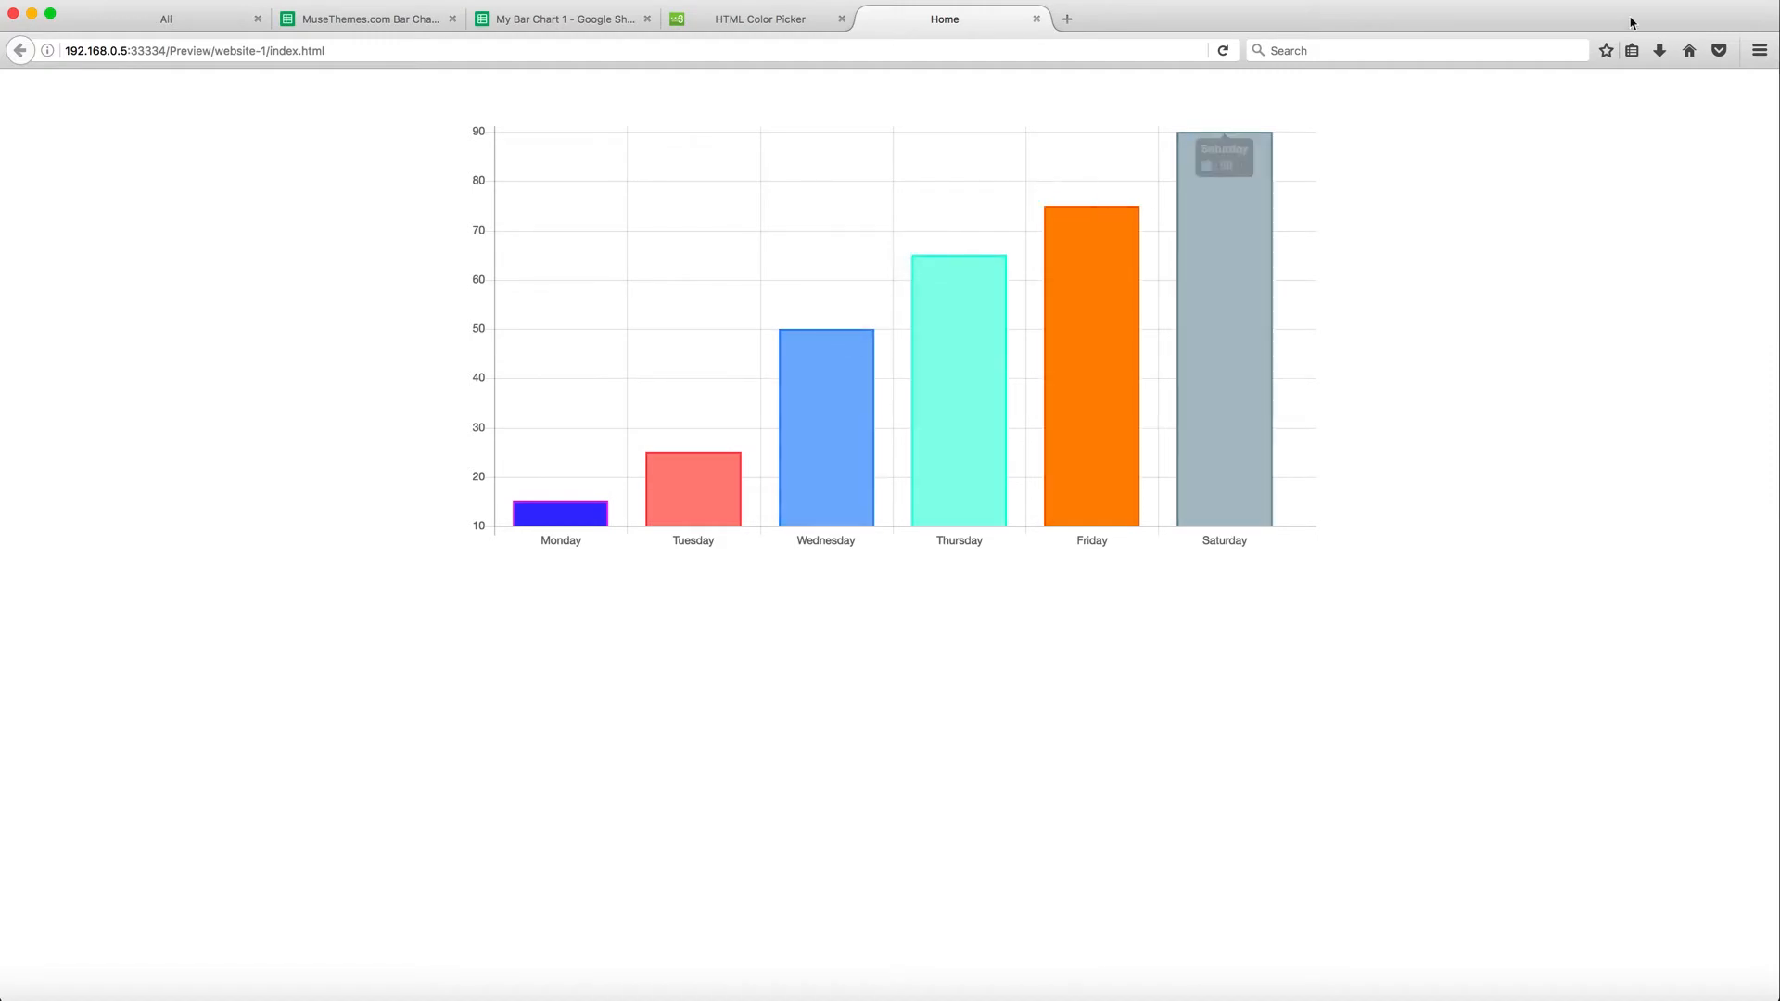
pyautogui.moveTo(1776, 21); pyautogui.dragTo(762, 45)
pyautogui.moveTo(747, 42); pyautogui.dragTo(1778, 51)
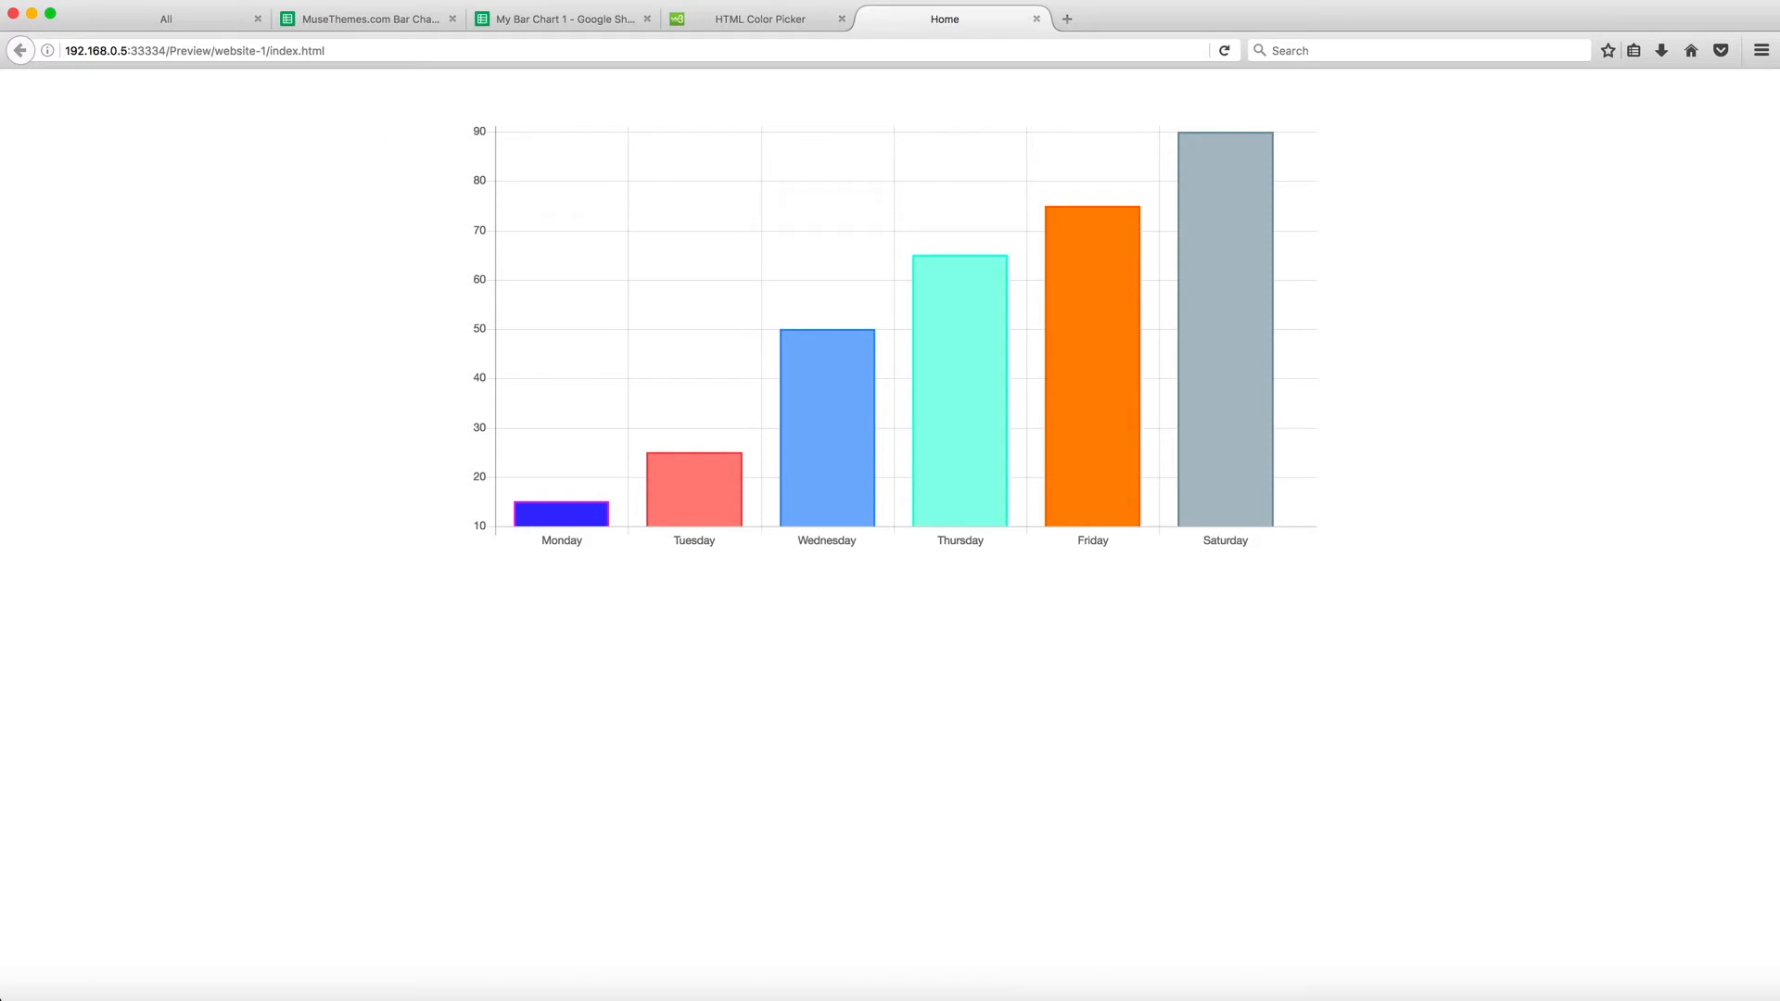
# Set Tuesday's bar_chart_value to 75 in the spreadsheet and reload the browser preview
pyautogui.click(548, 17)
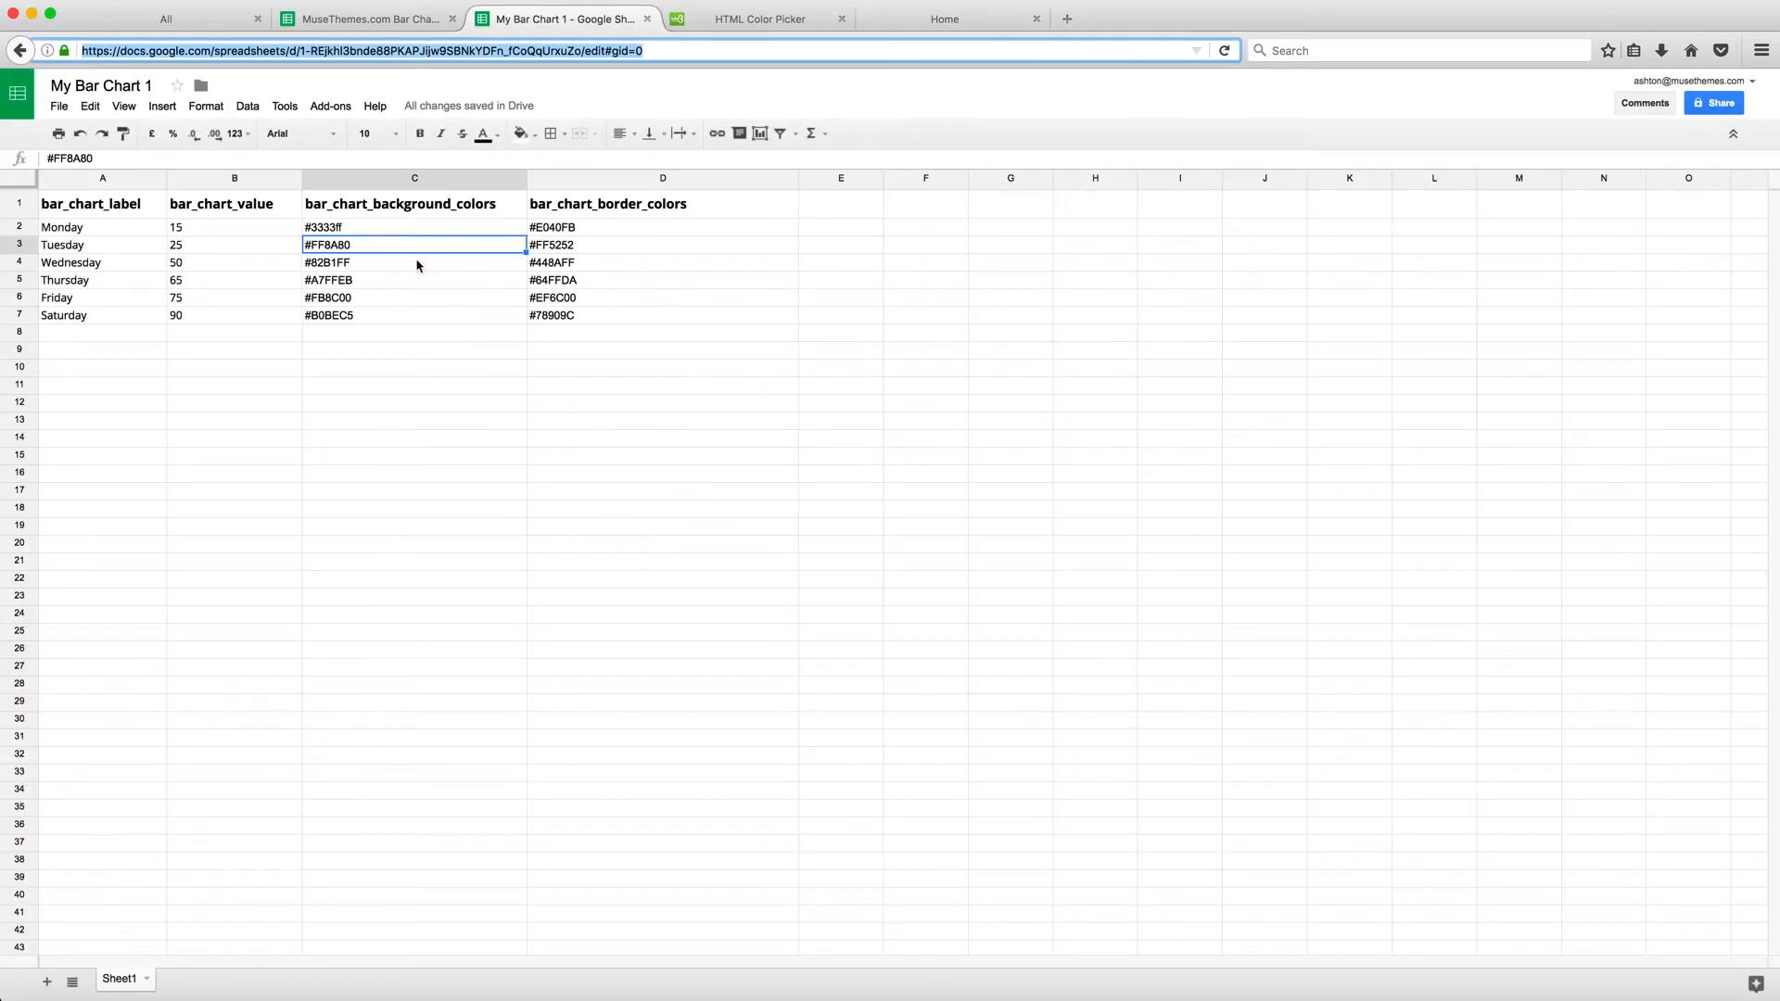
pyautogui.click(186, 248)
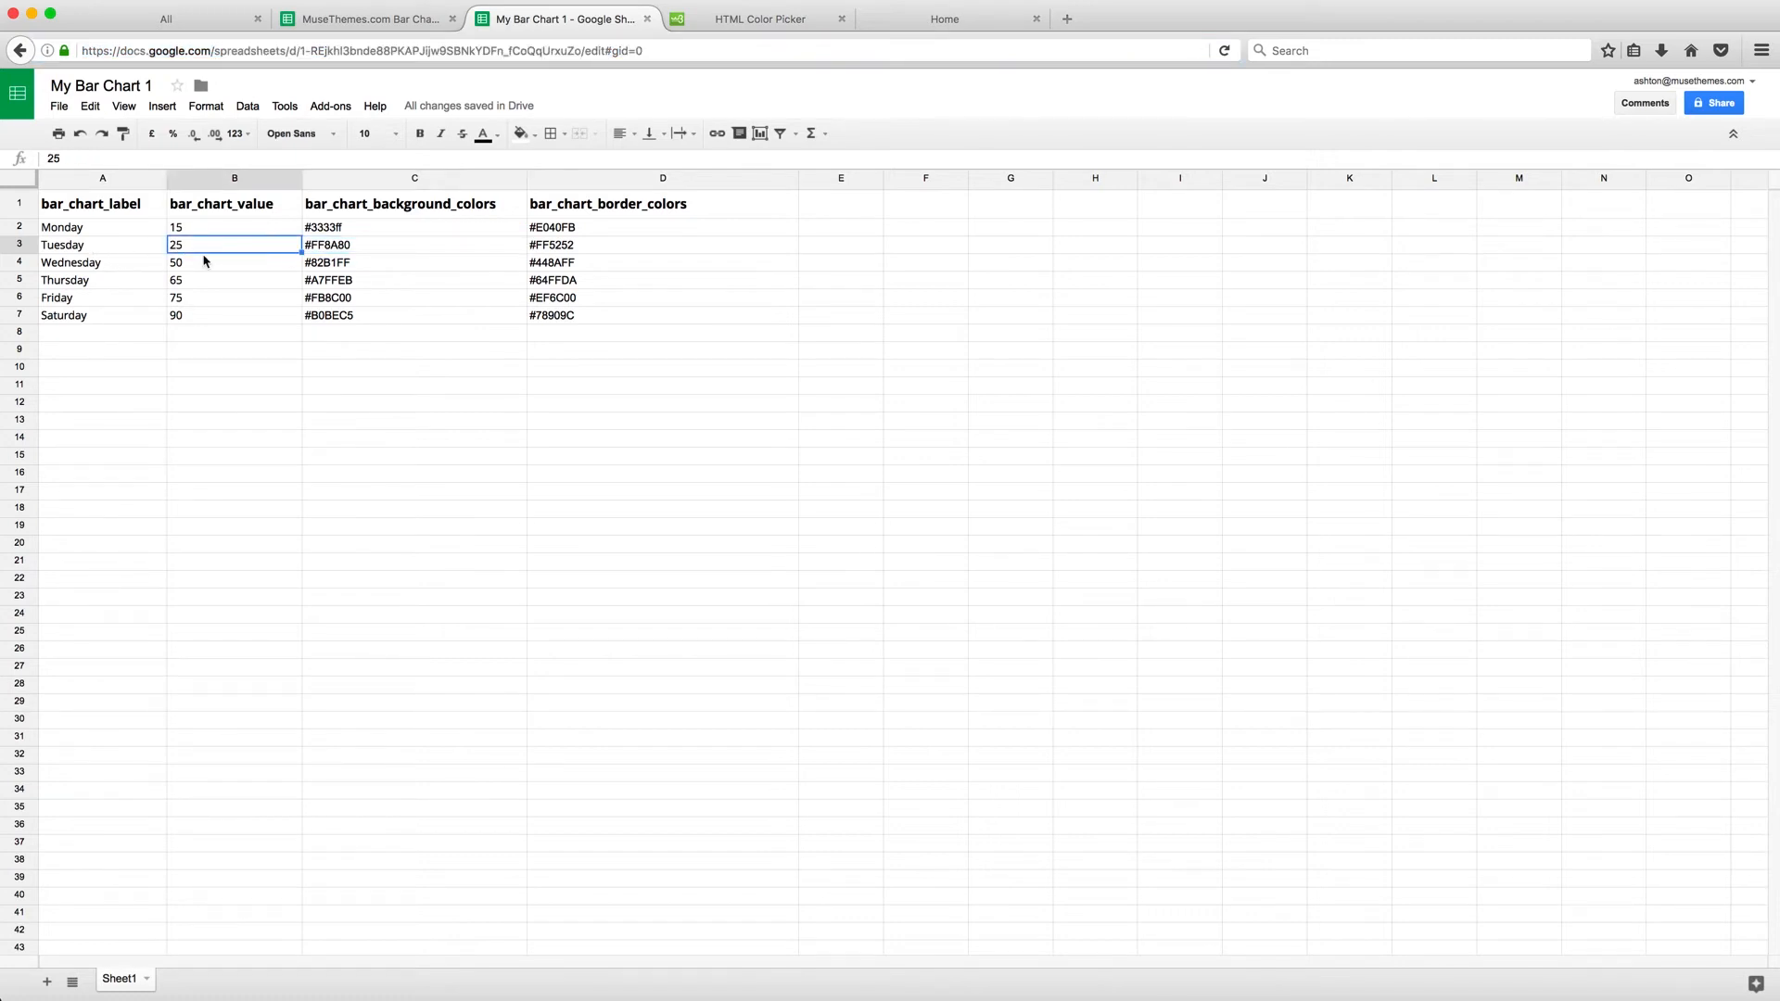
pyautogui.write('75')
pyautogui.press('Return')
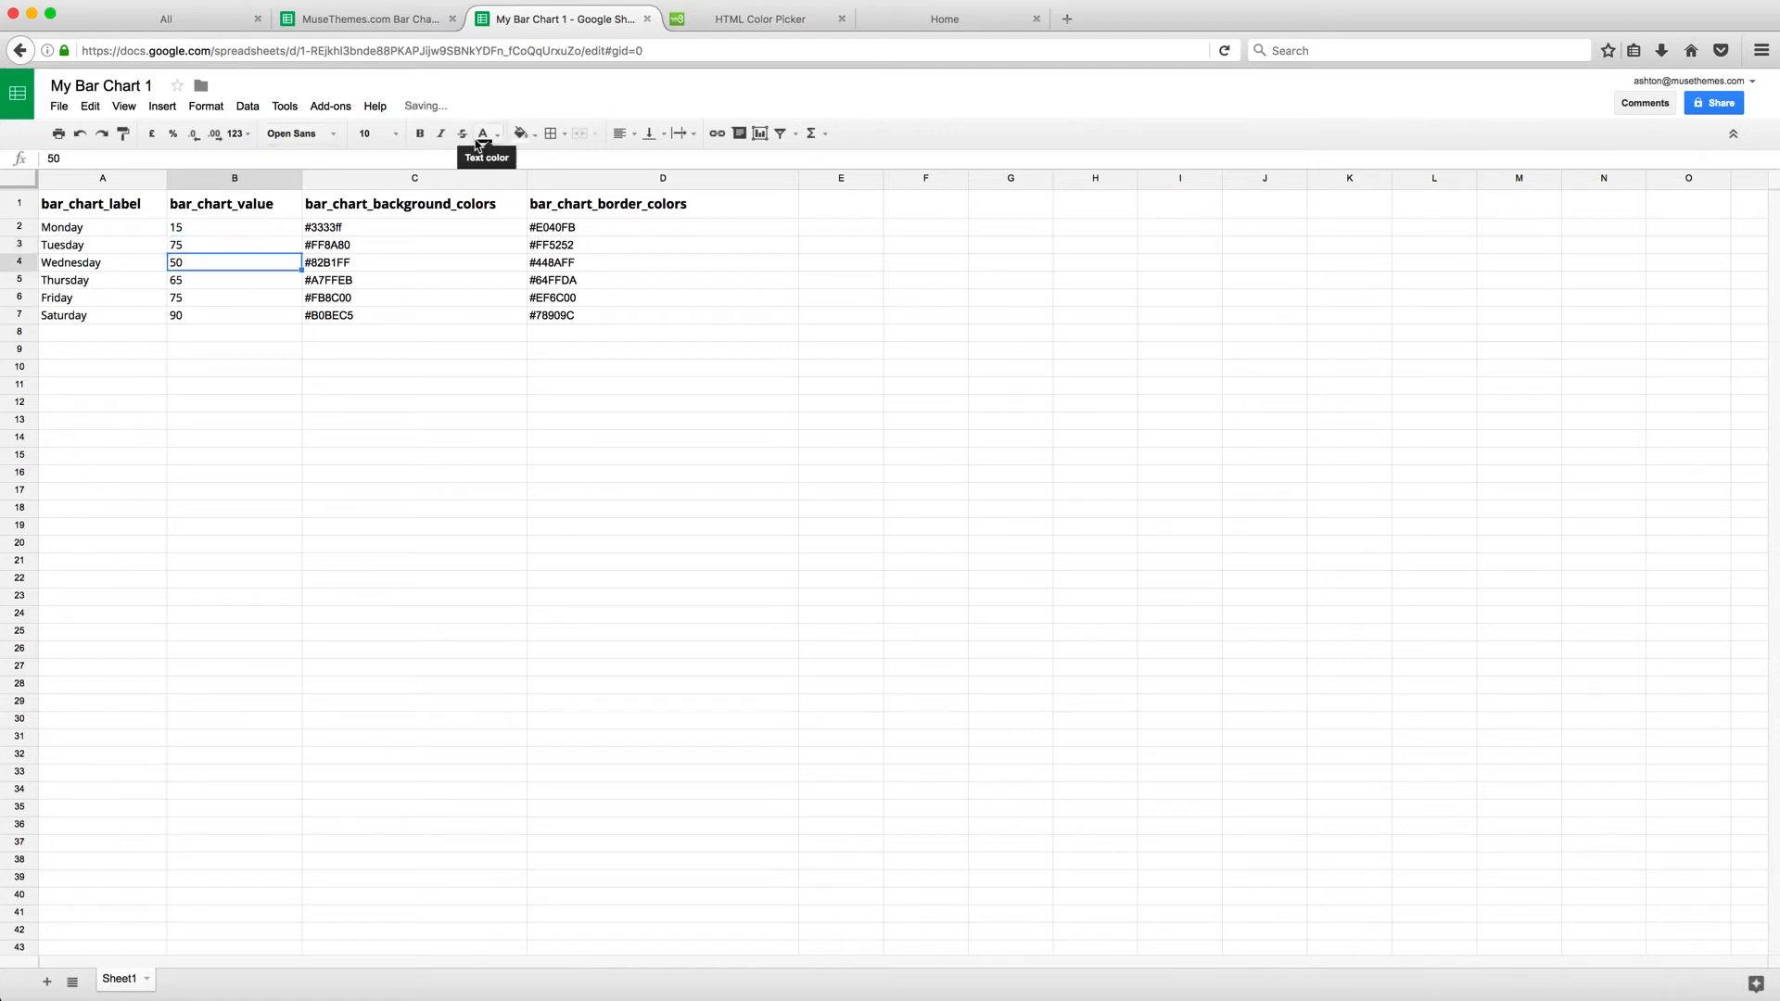
pyautogui.click(926, 20)
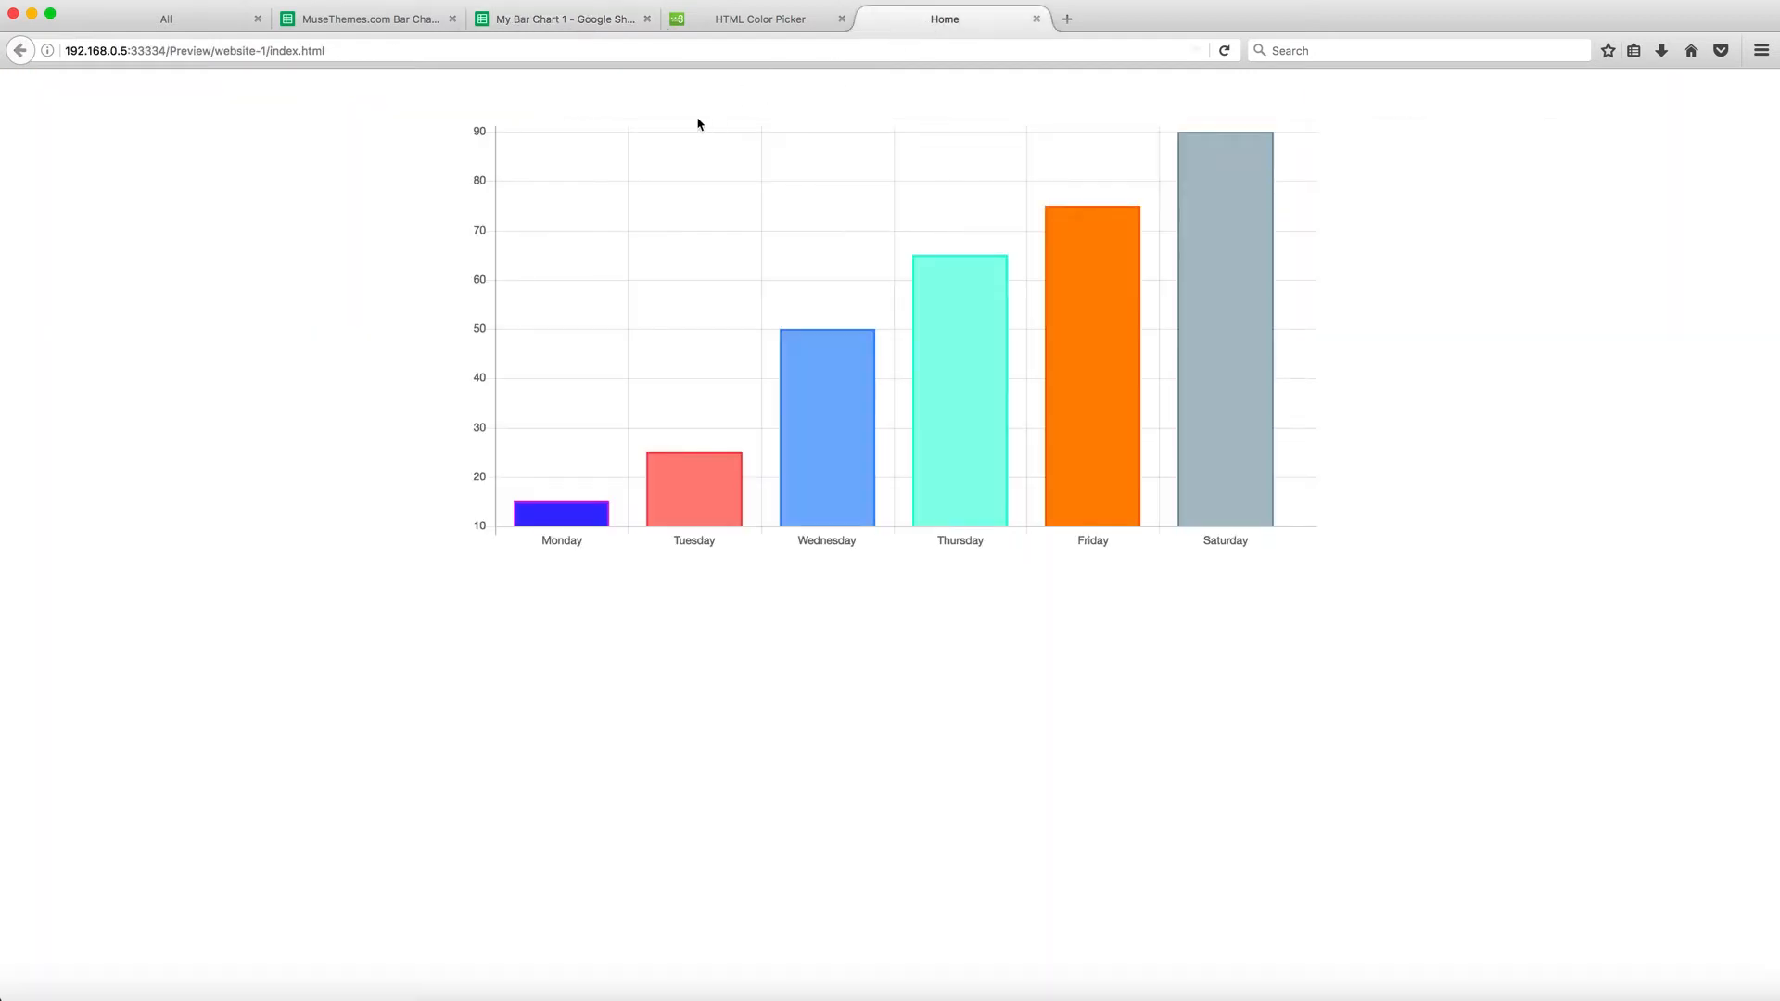
pyautogui.click(1224, 50)
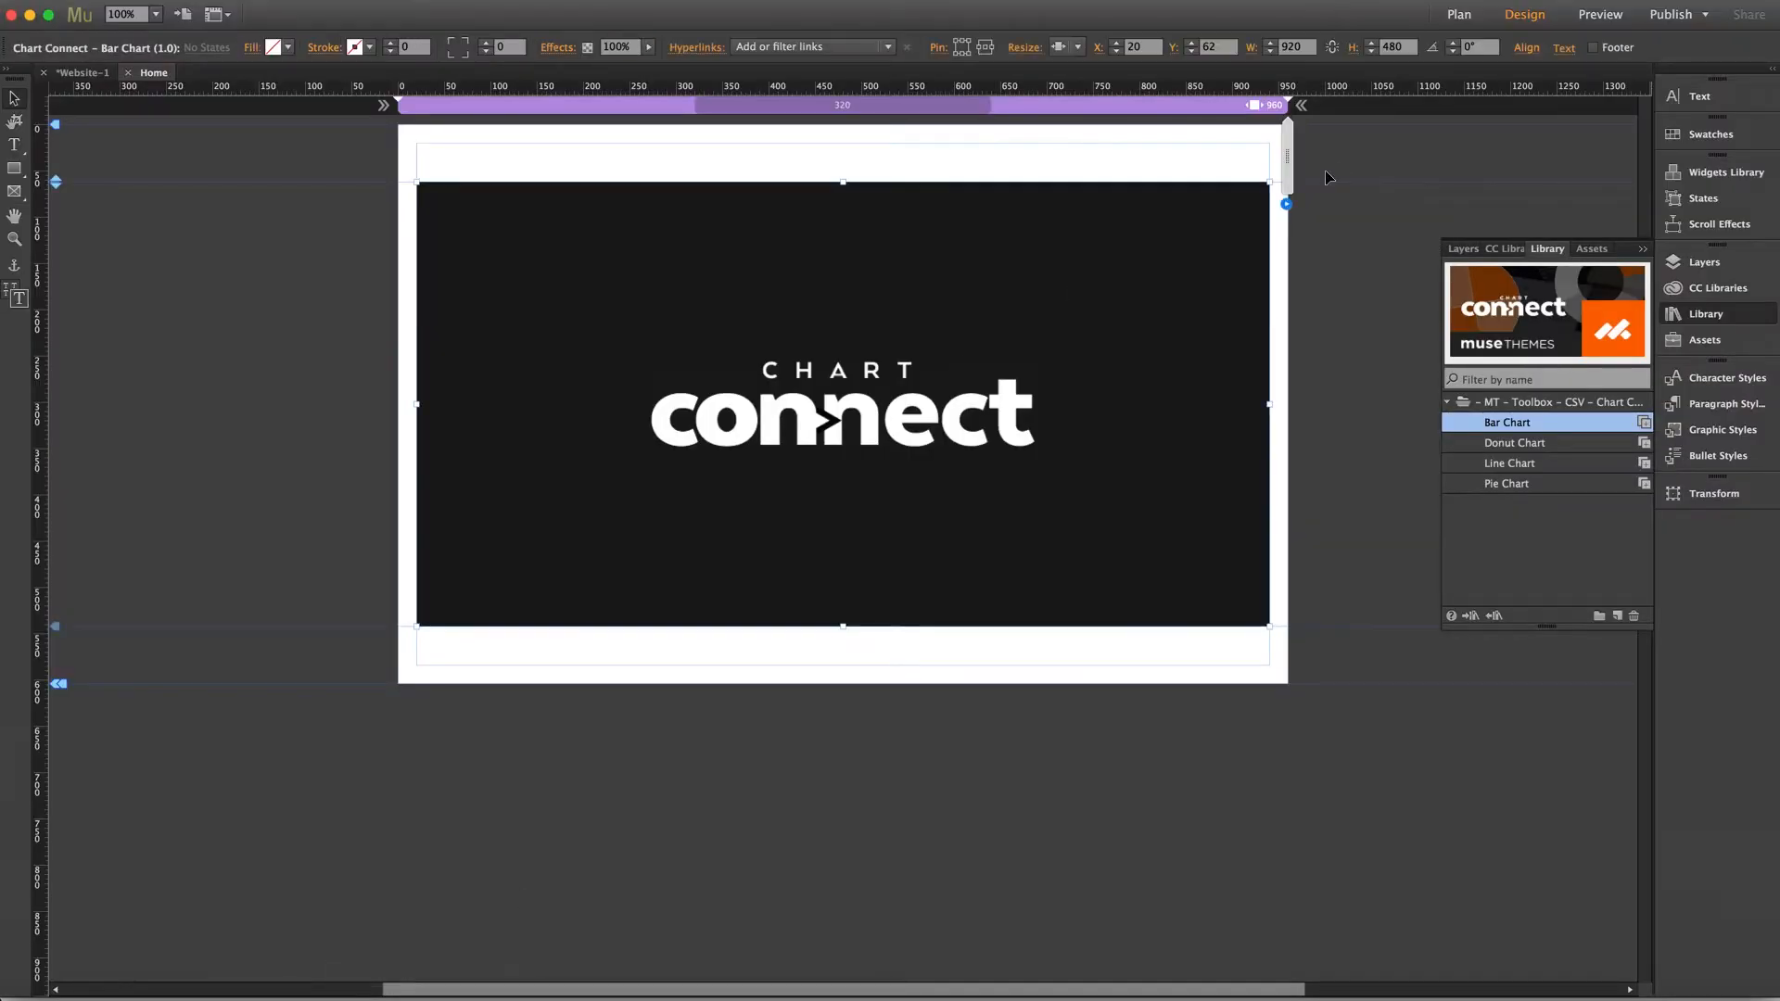
# Open the widget's Chart Setup options and set the Preloader Color to purple (R 102, G 45, B 145)
pyautogui.click(1287, 205)
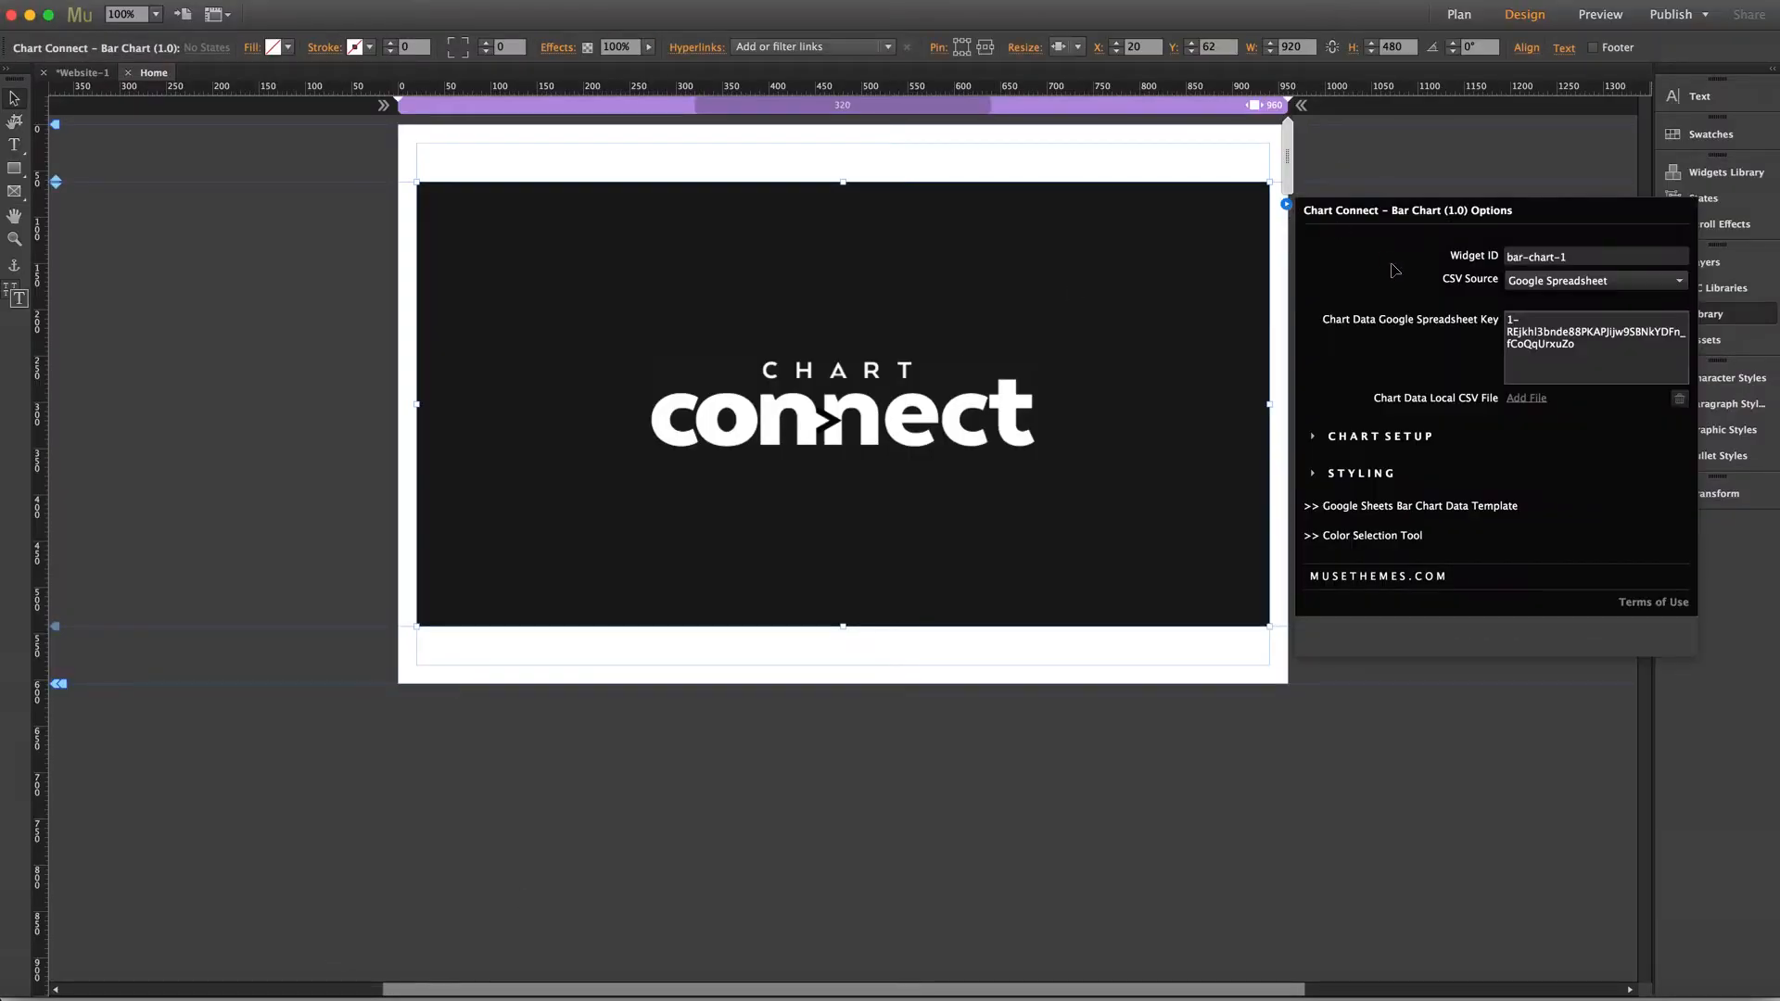
pyautogui.click(1365, 440)
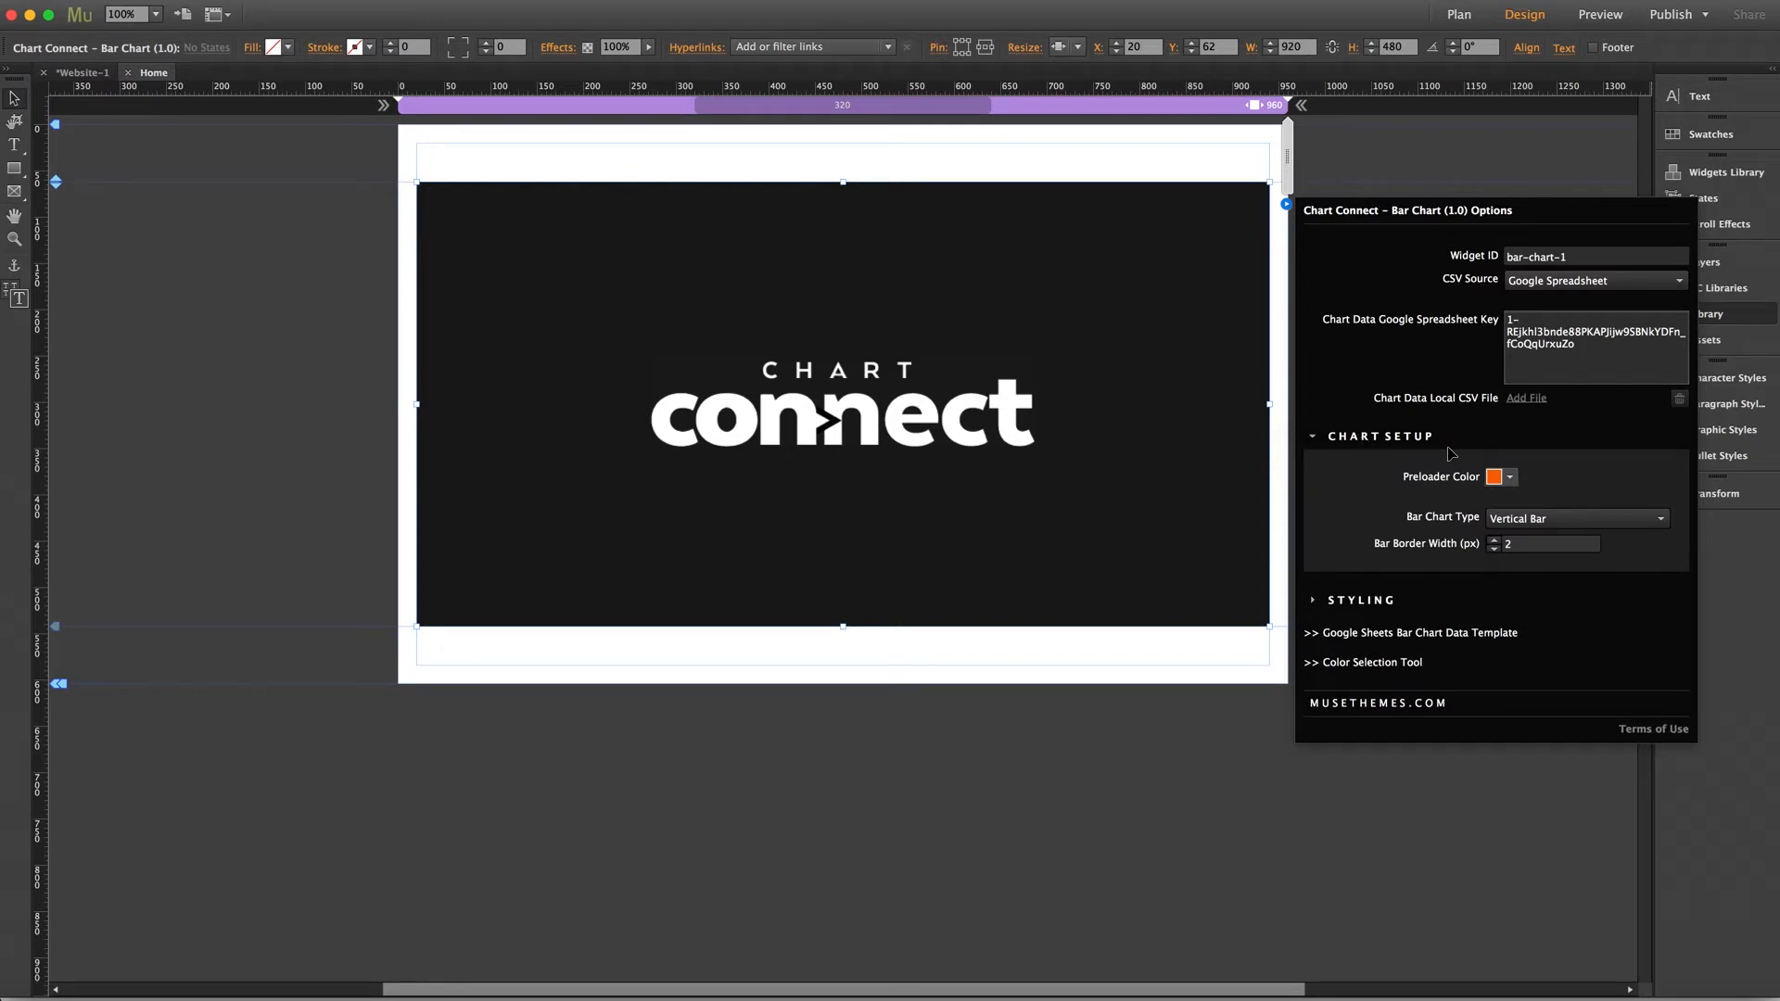
pyautogui.click(1511, 478)
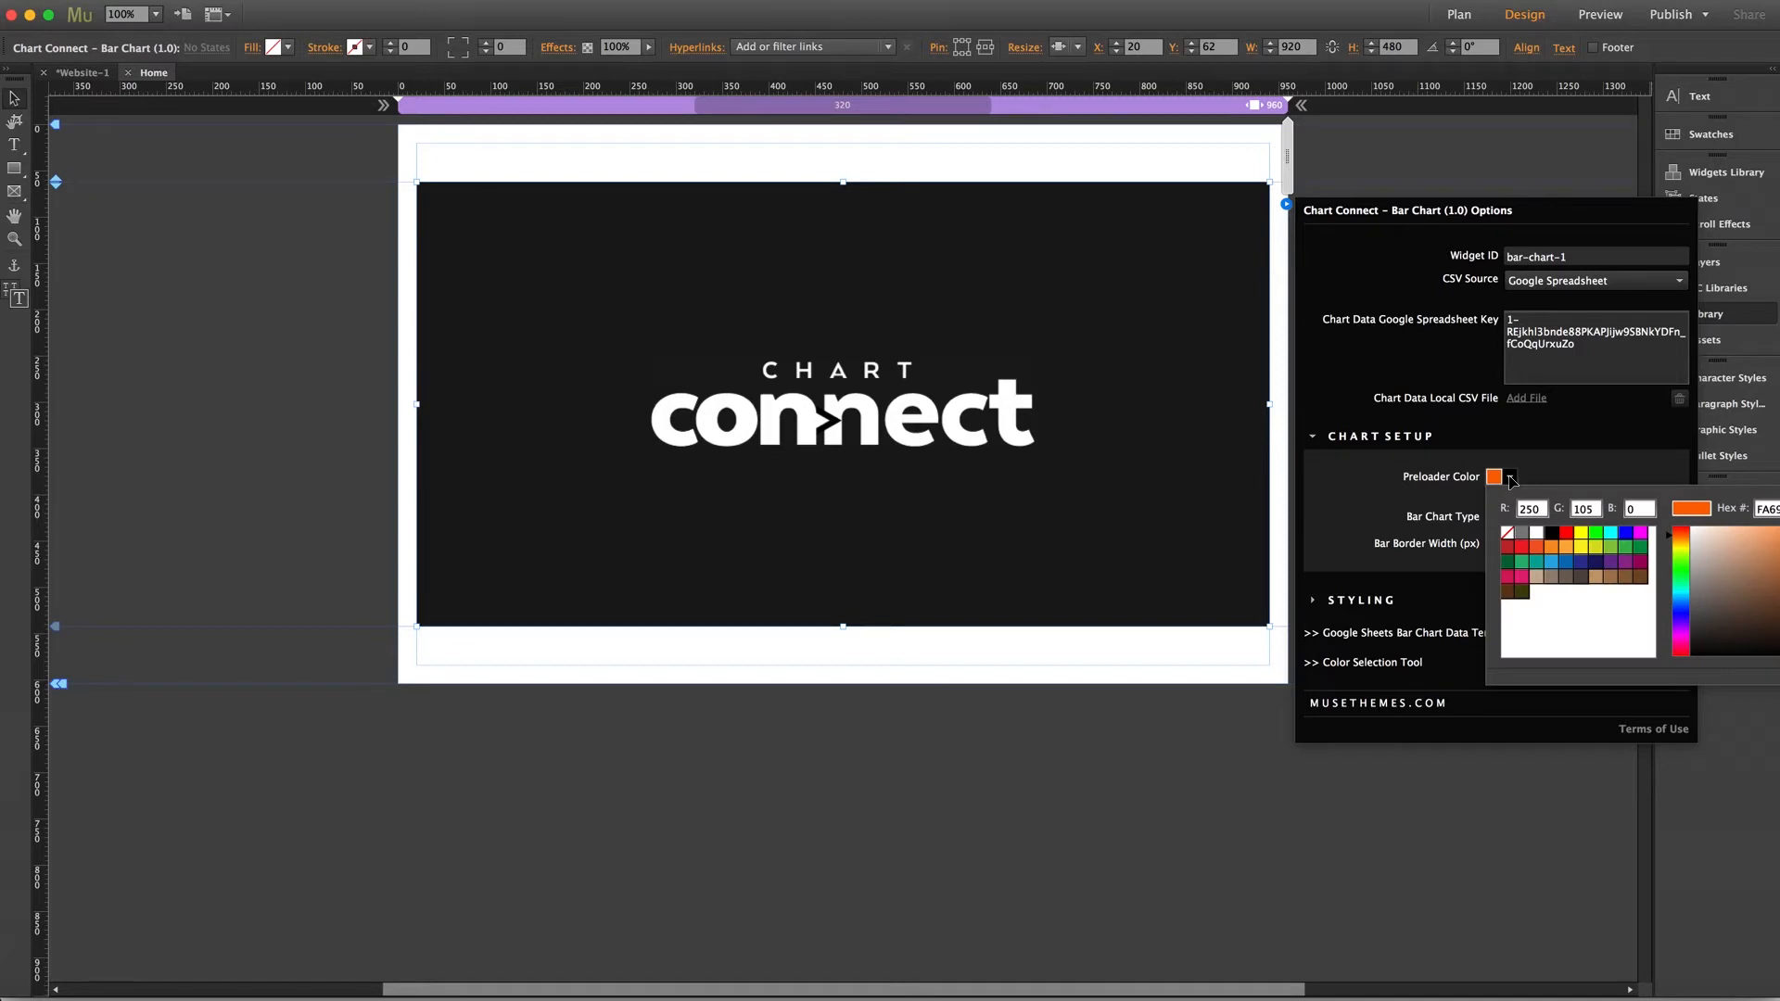
pyautogui.click(1512, 479)
pyautogui.click(1511, 479)
pyautogui.click(1511, 479)
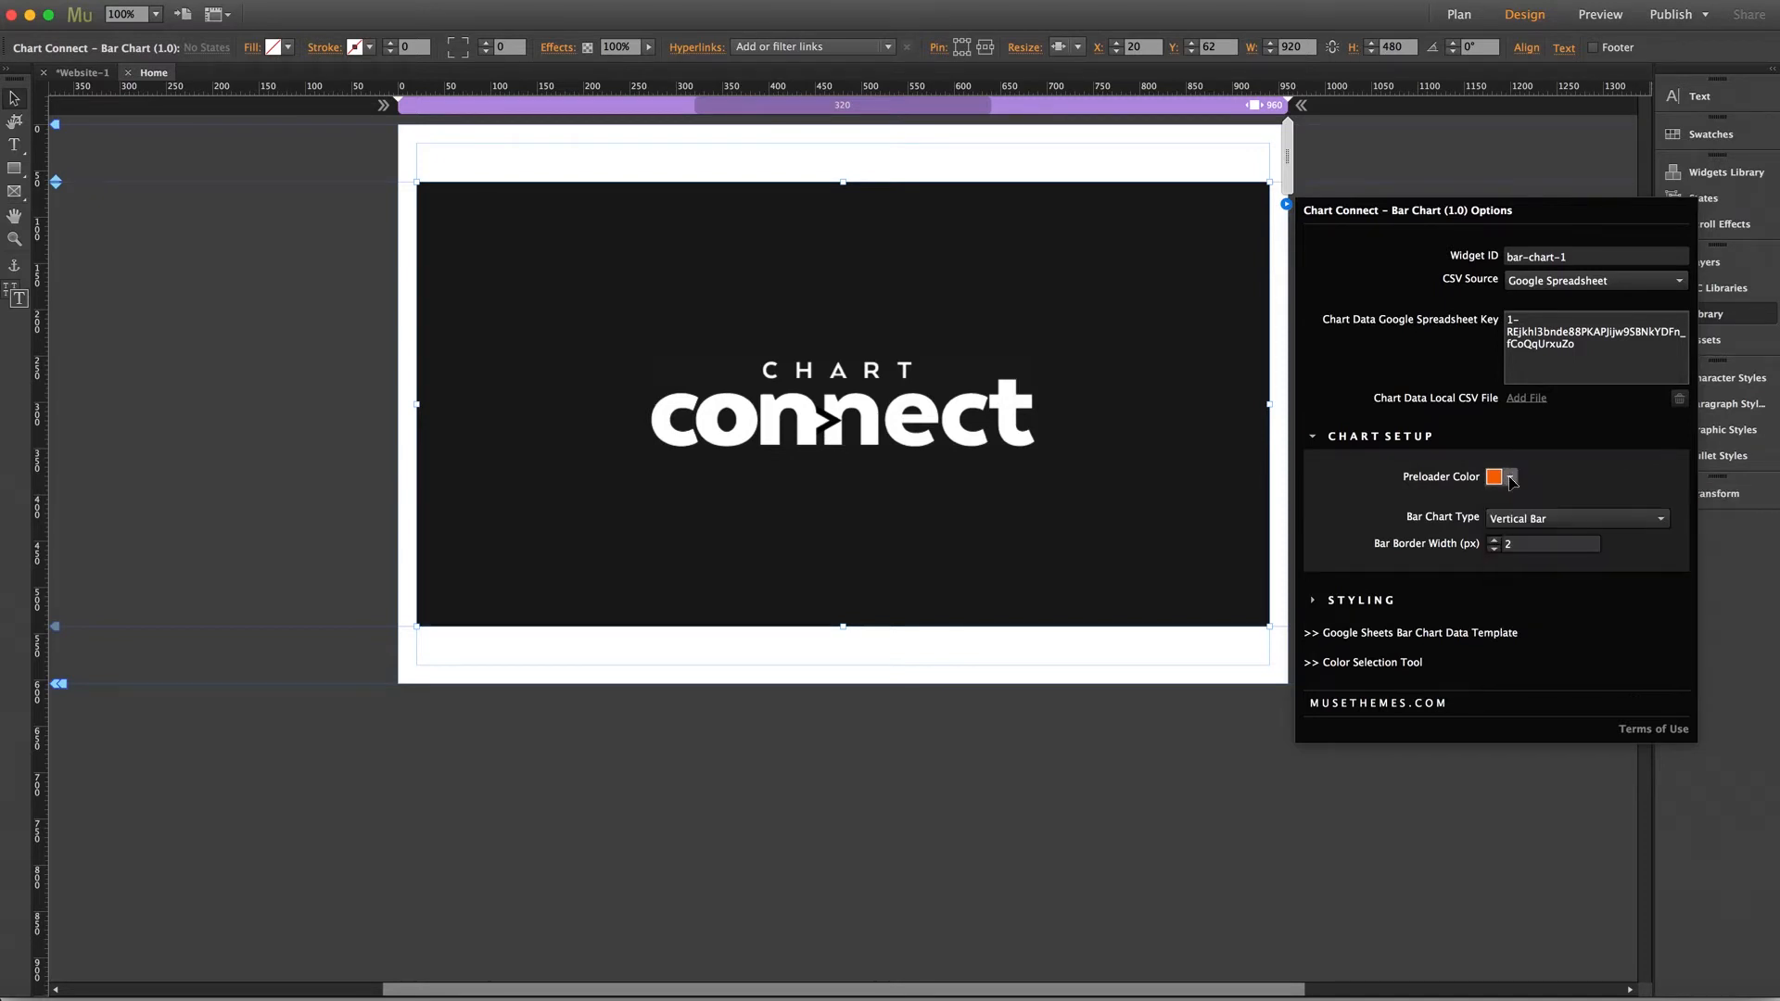
pyautogui.click(1512, 478)
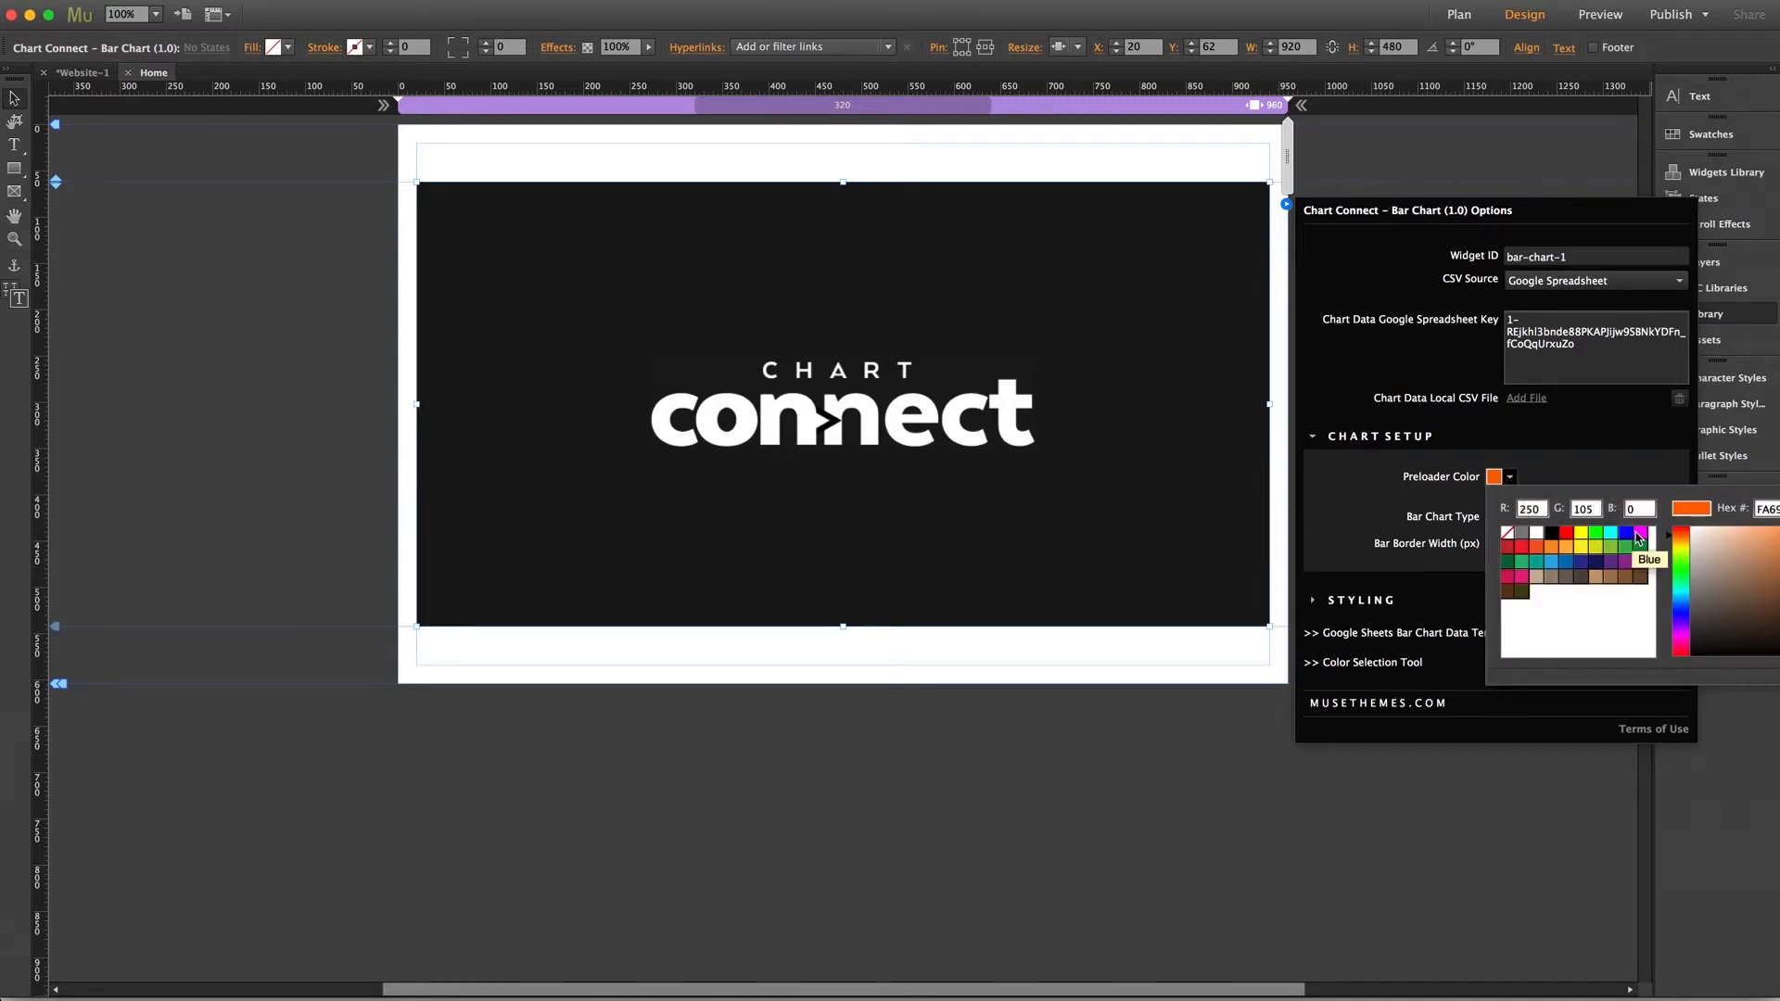
pyautogui.click(1611, 562)
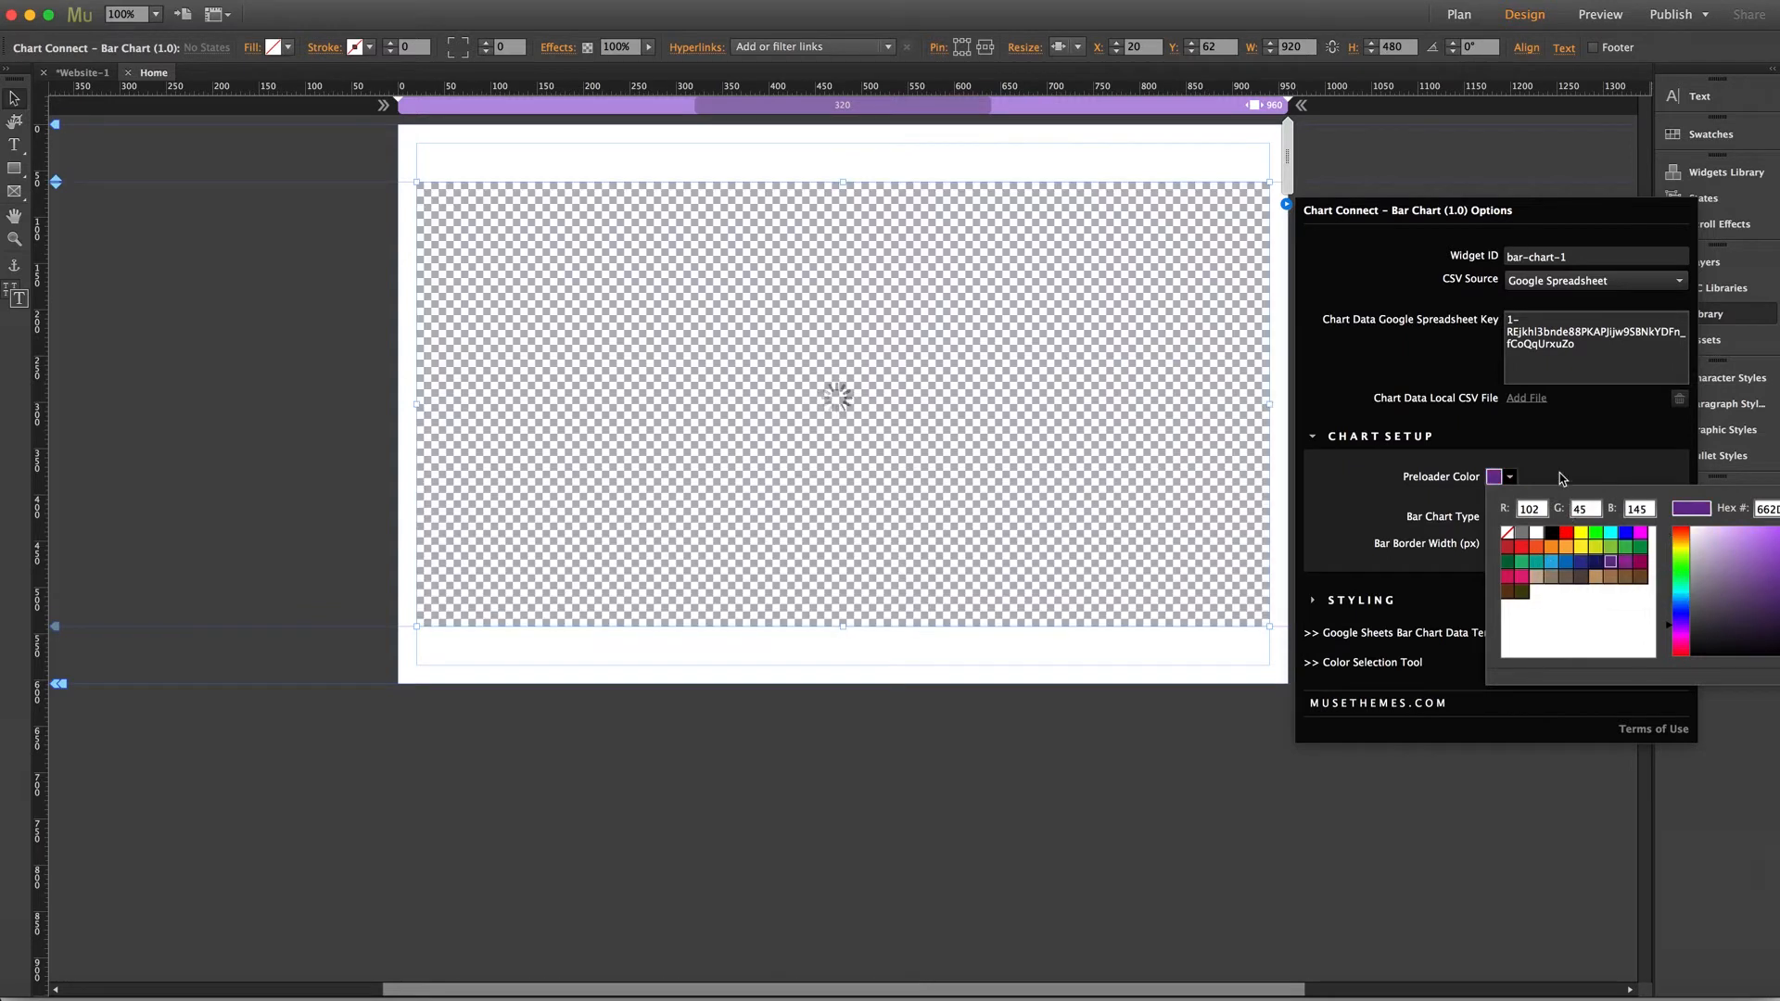
pyautogui.click(1560, 477)
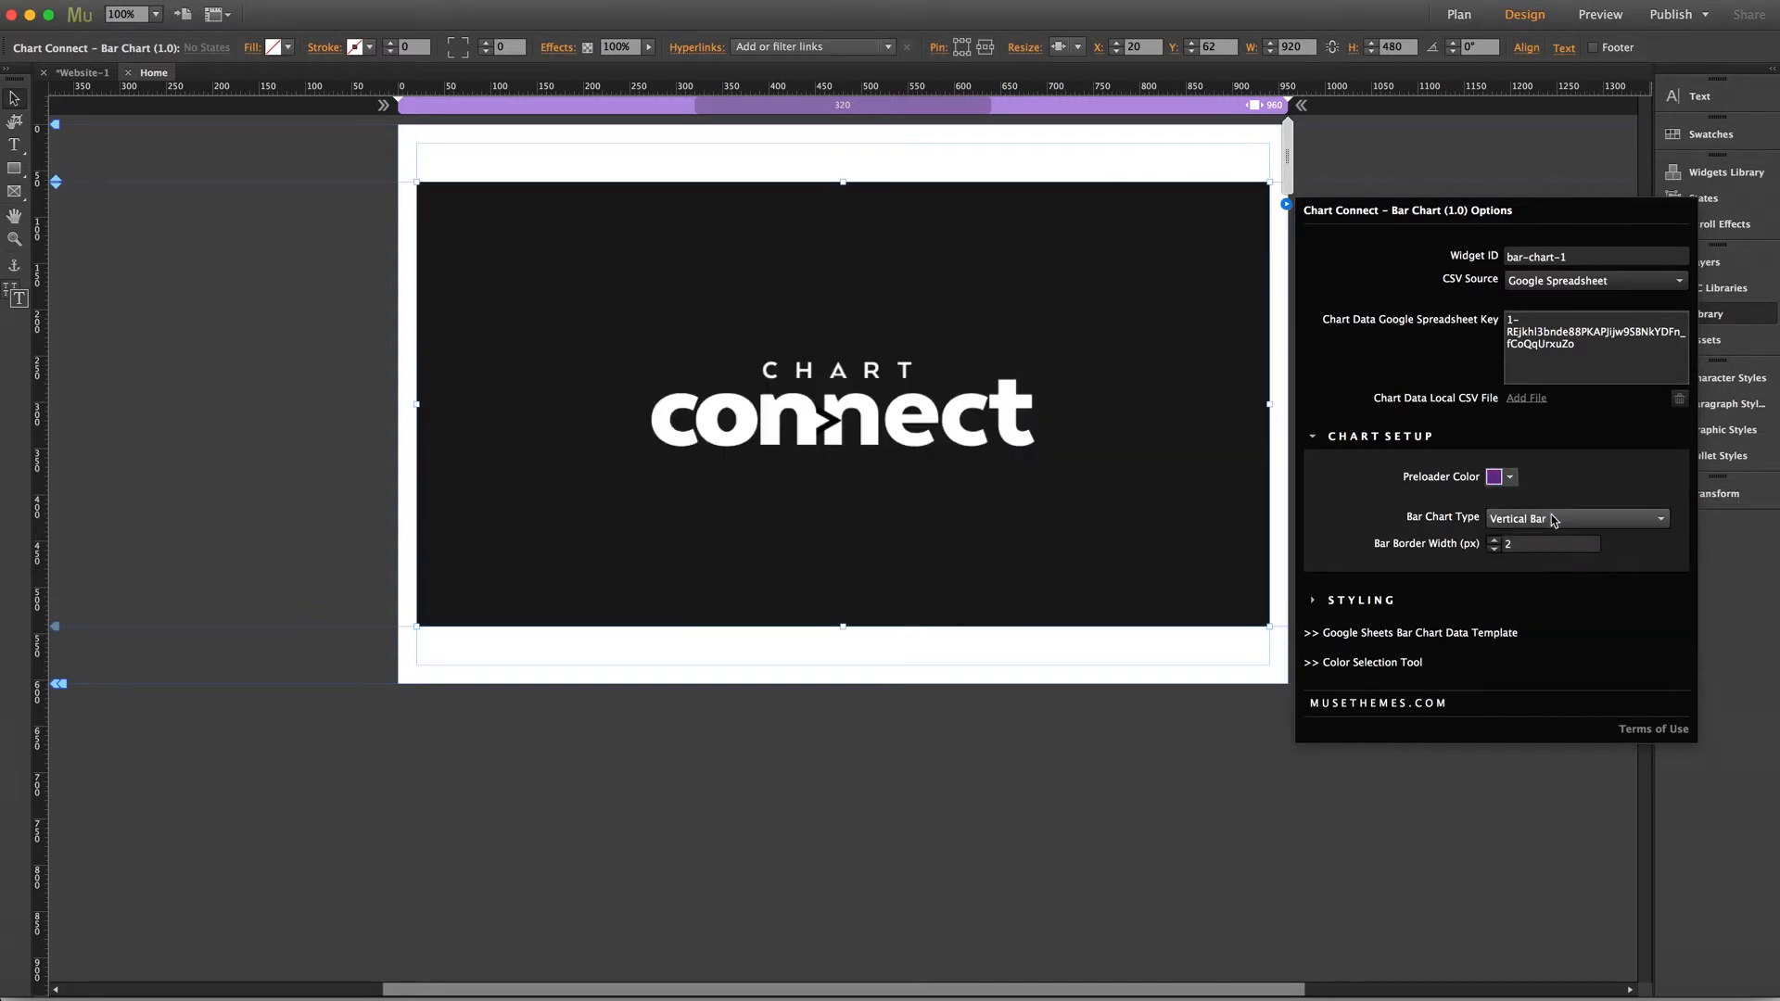
# Change the Bar Chart Type to Horizontal Bar, edit the bar border width, and collapse Chart Setup
pyautogui.click(1558, 521)
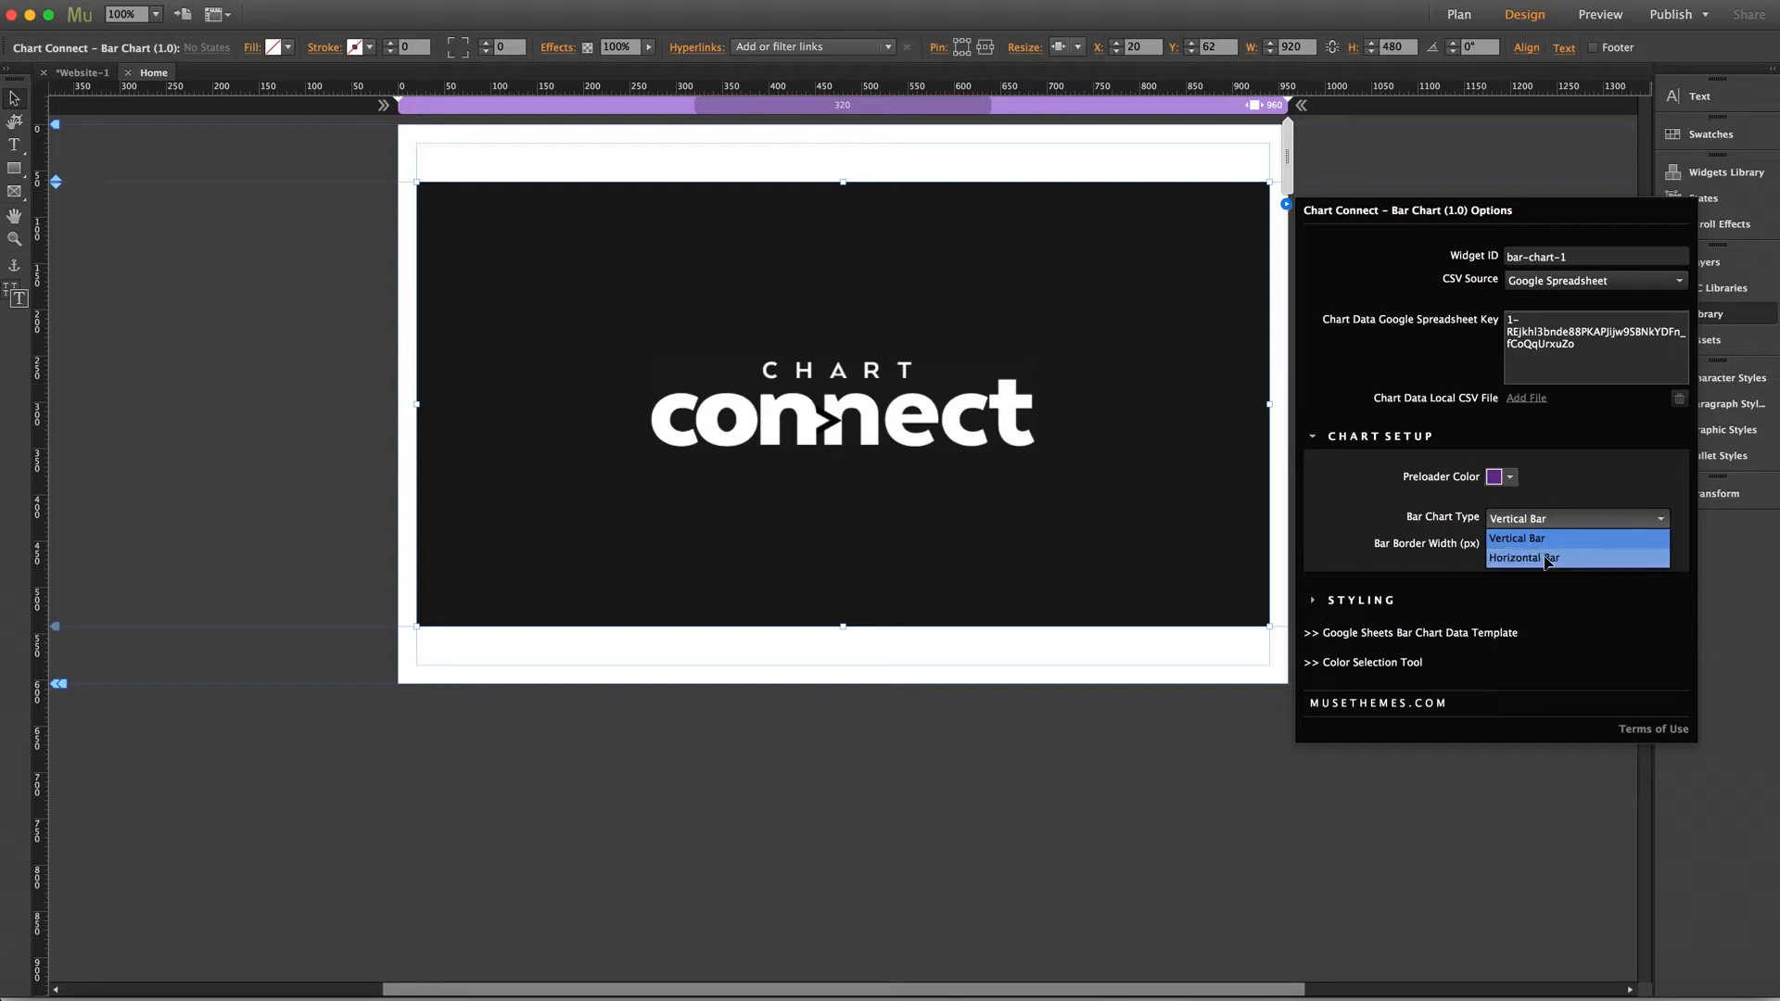
pyautogui.click(1547, 560)
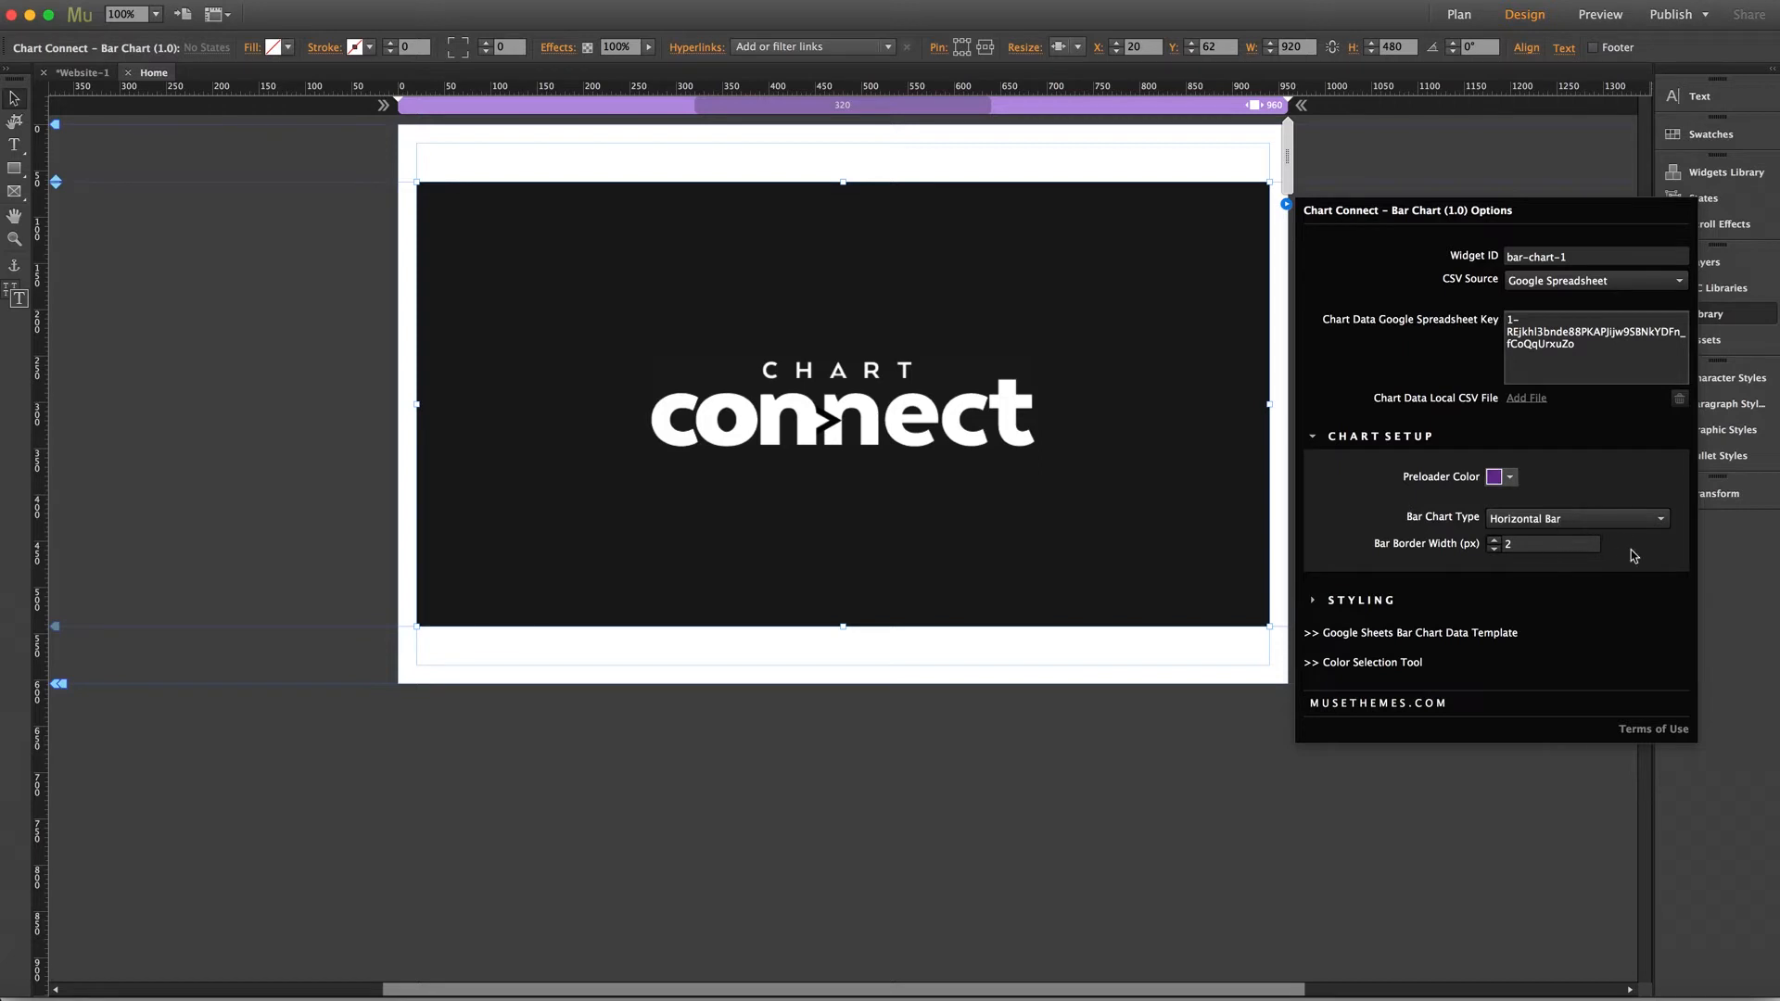
pyautogui.click(1537, 544)
pyautogui.press('Return')
pyautogui.click(1355, 441)
# Expand the Styling options, set the Tooltips Background Color to black, and close the options
pyautogui.click(1364, 479)
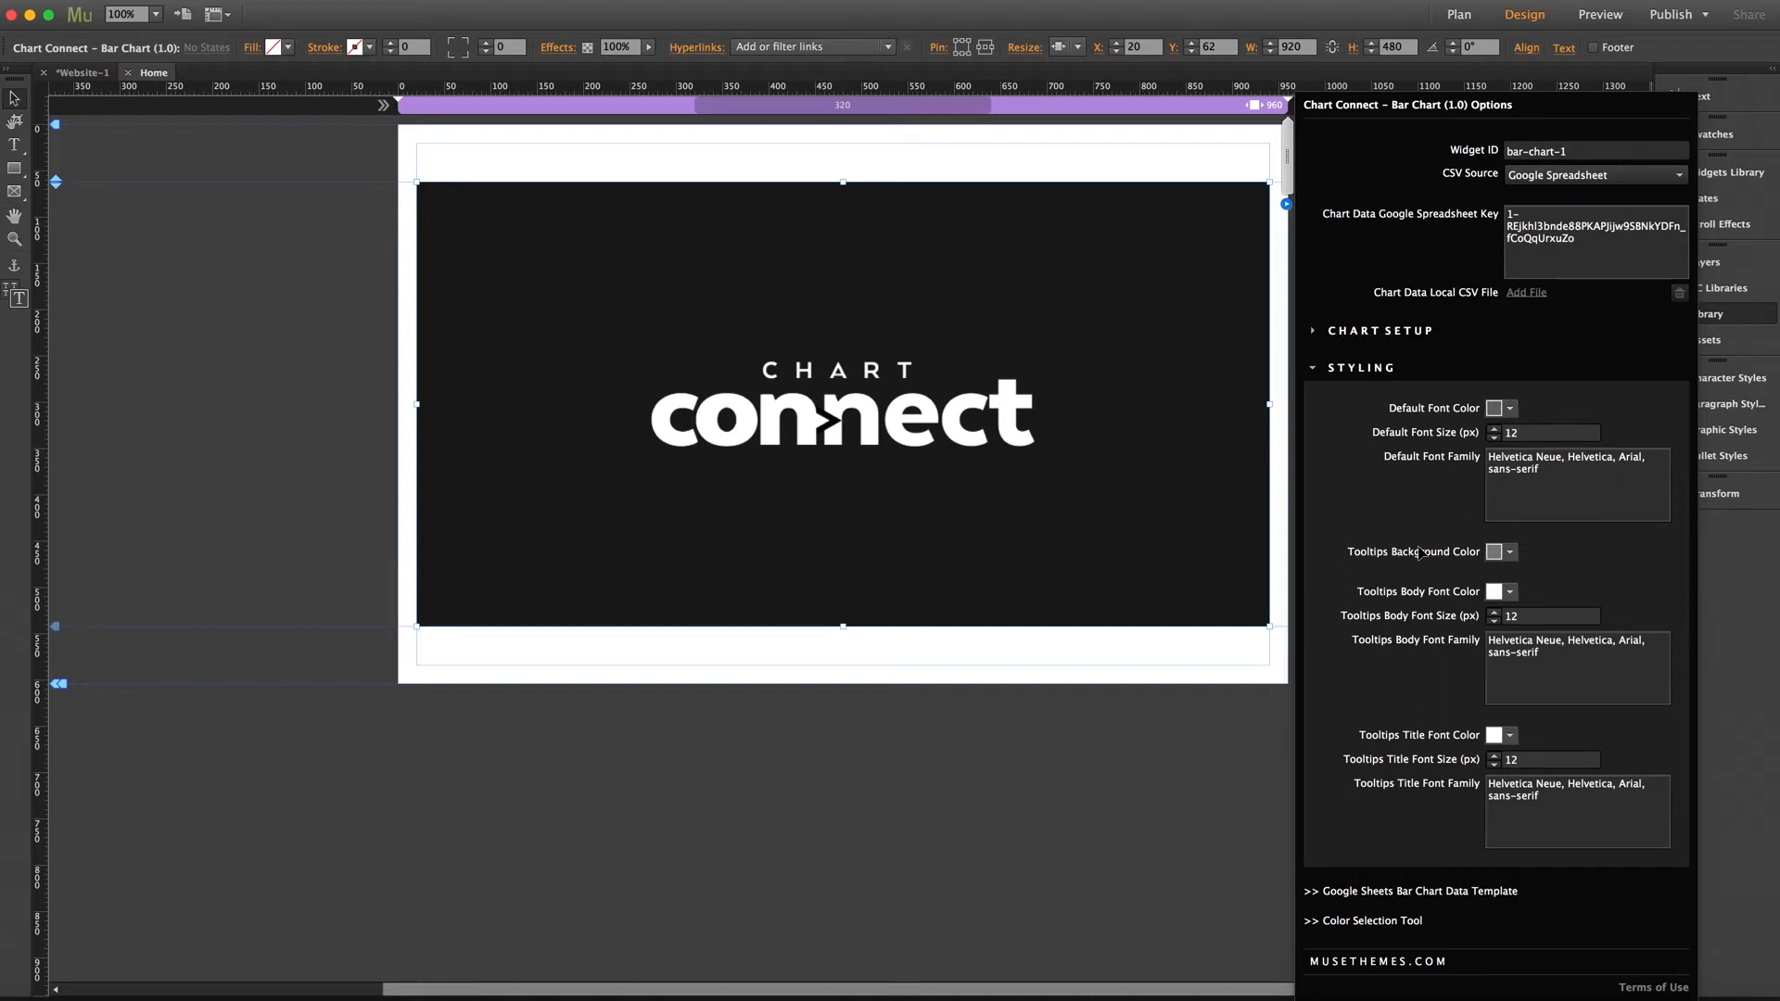
pyautogui.click(1510, 552)
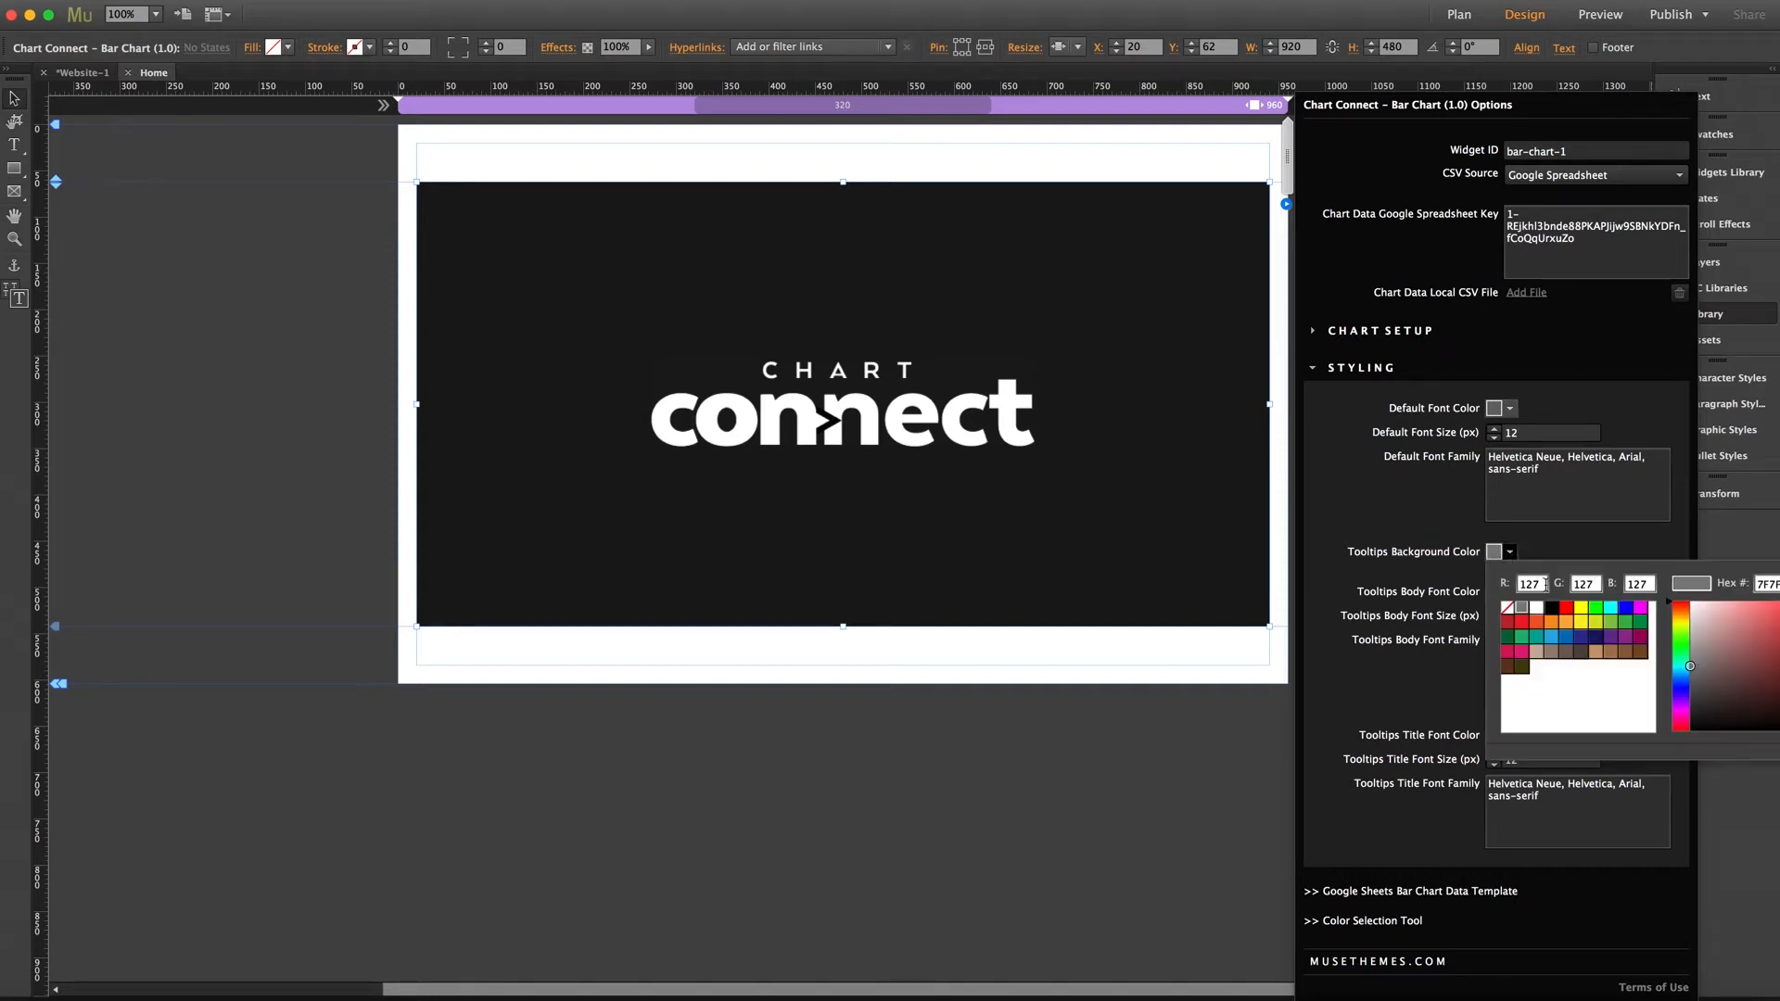
pyautogui.click(1554, 609)
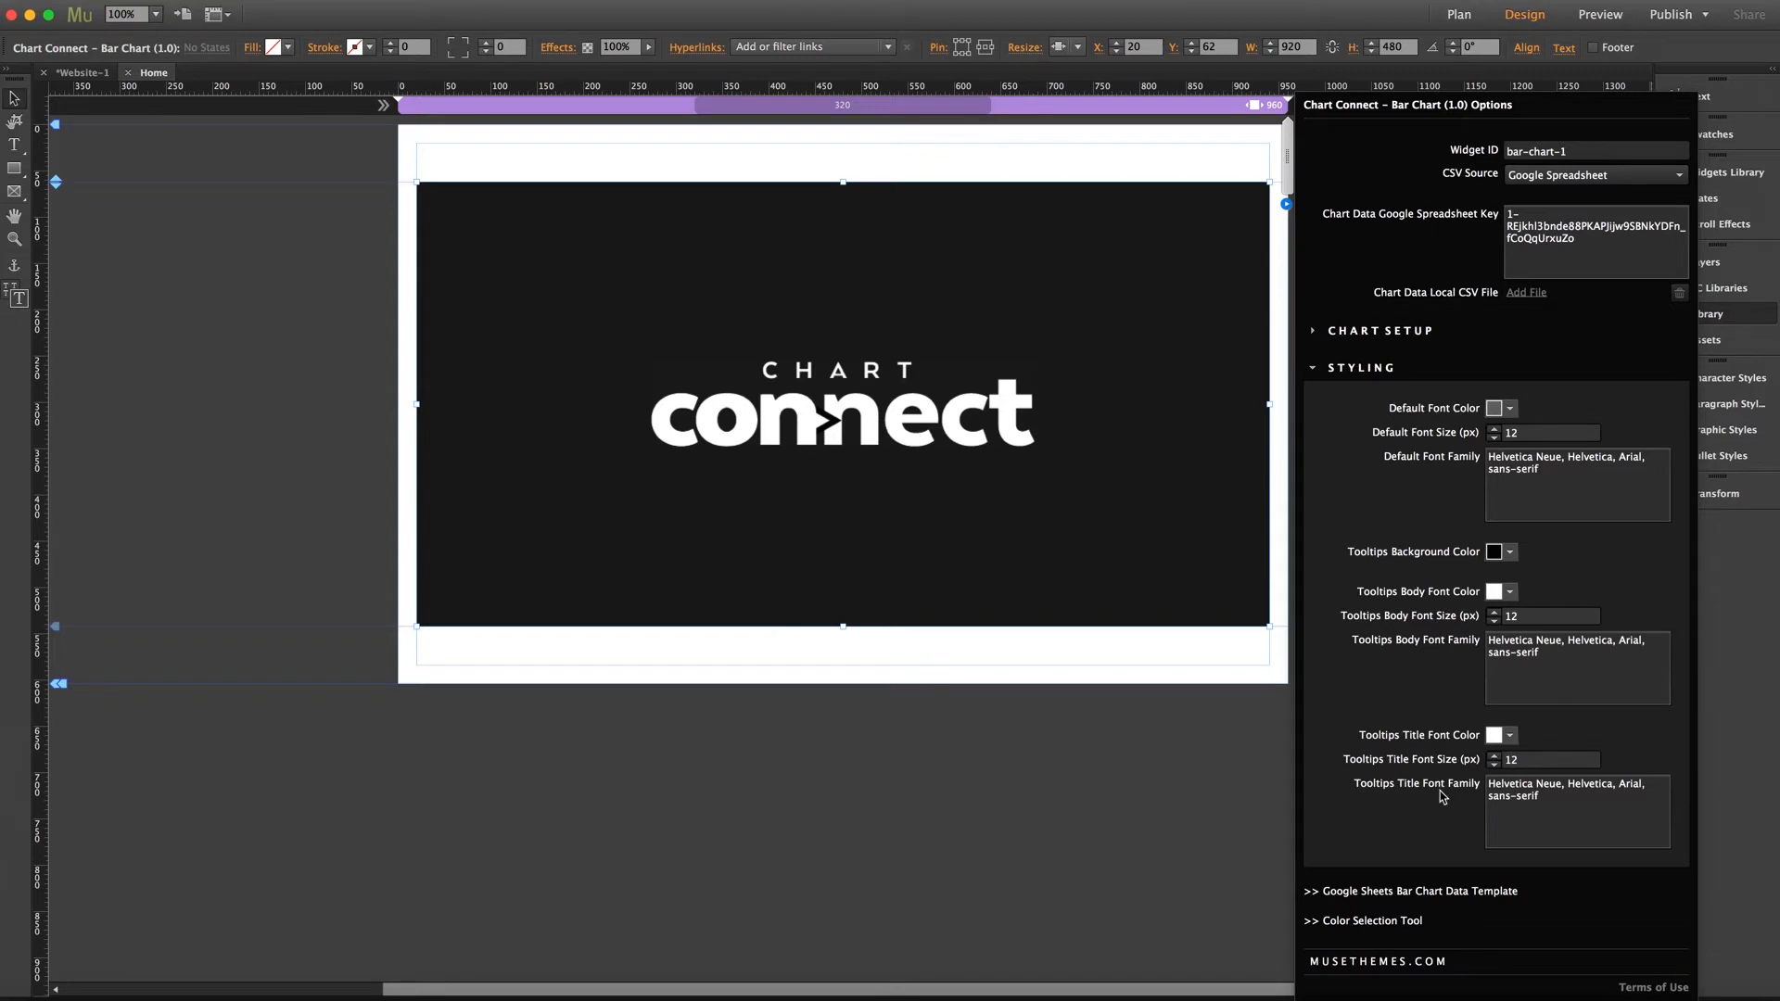
pyautogui.click(1169, 432)
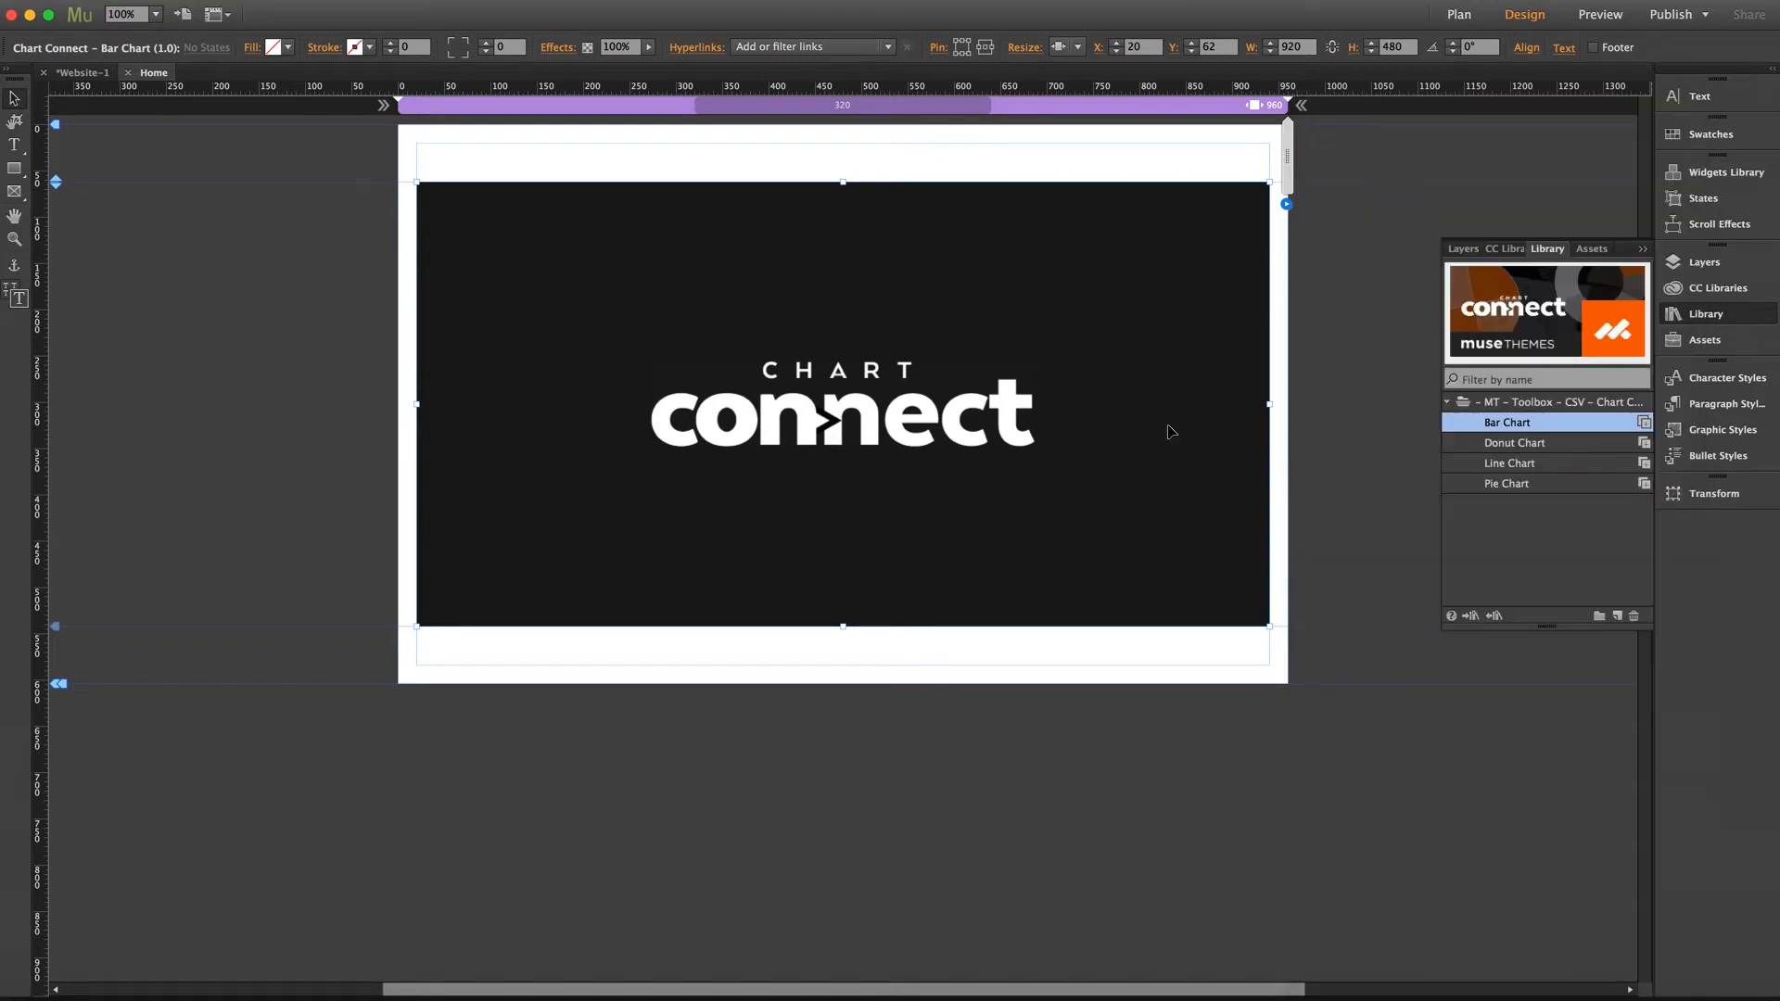
# Preview the page in the browser and hover over the horizontal bars to inspect the tooltips
pyautogui.click(314, 394)
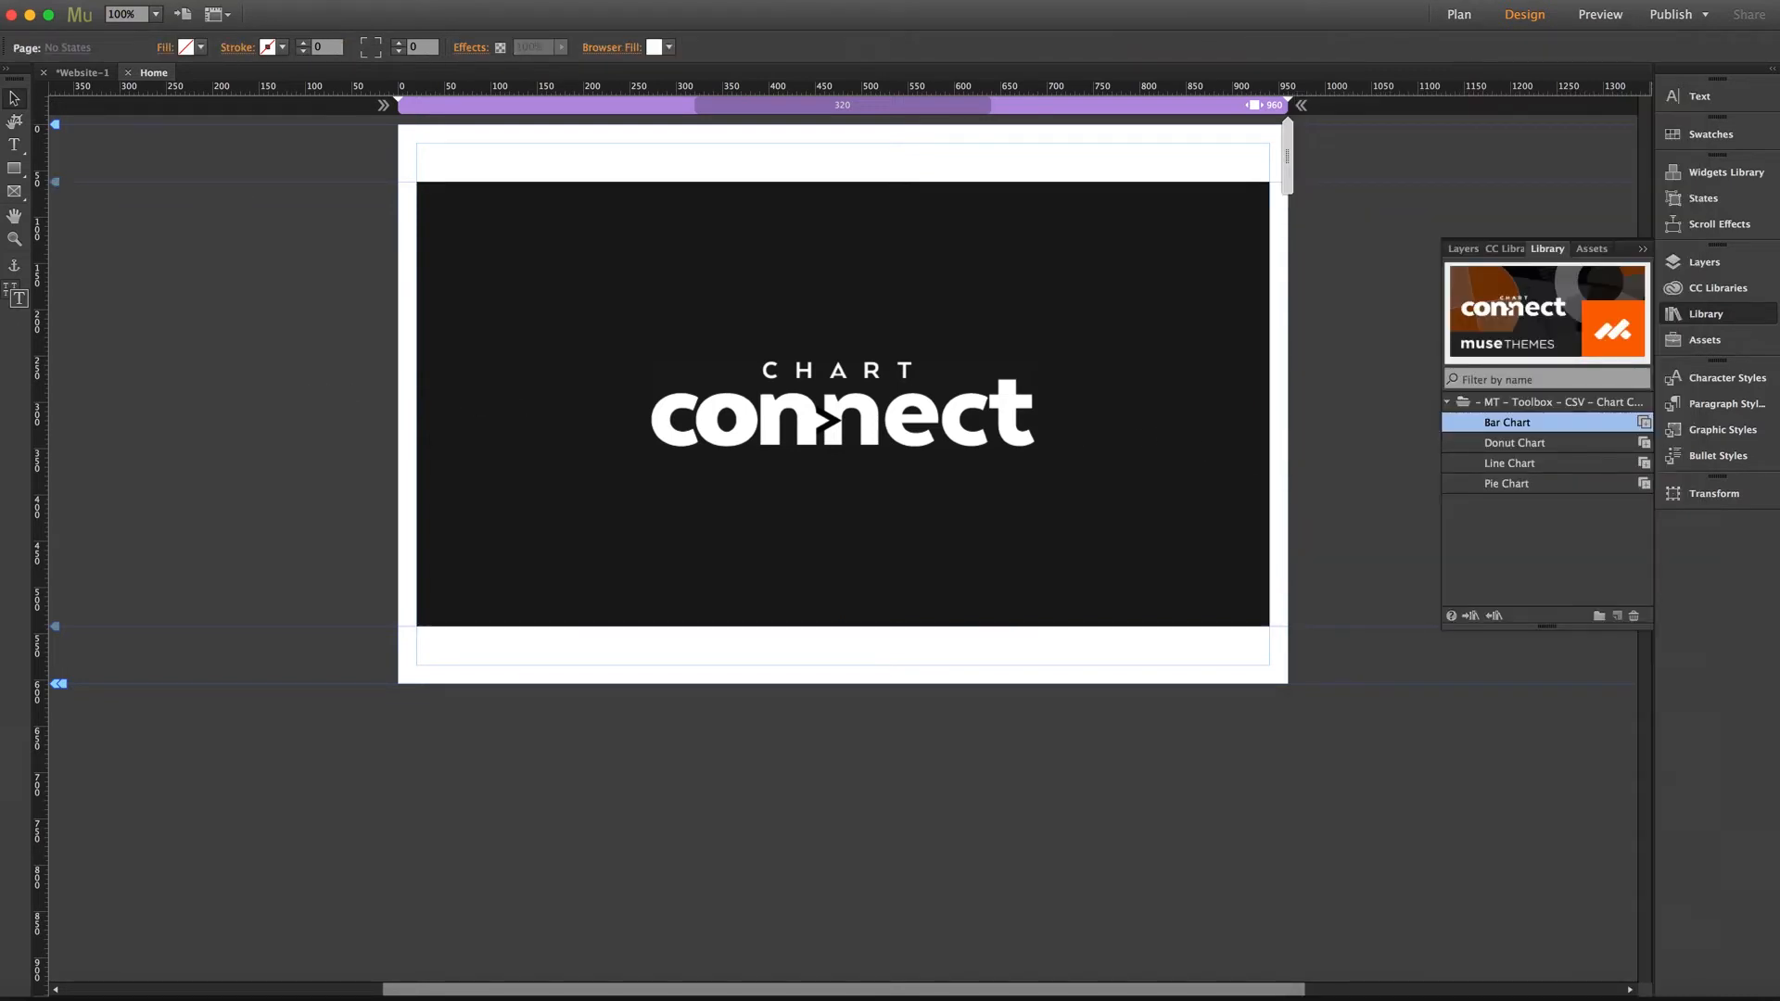
pyautogui.press('super+shift+e')
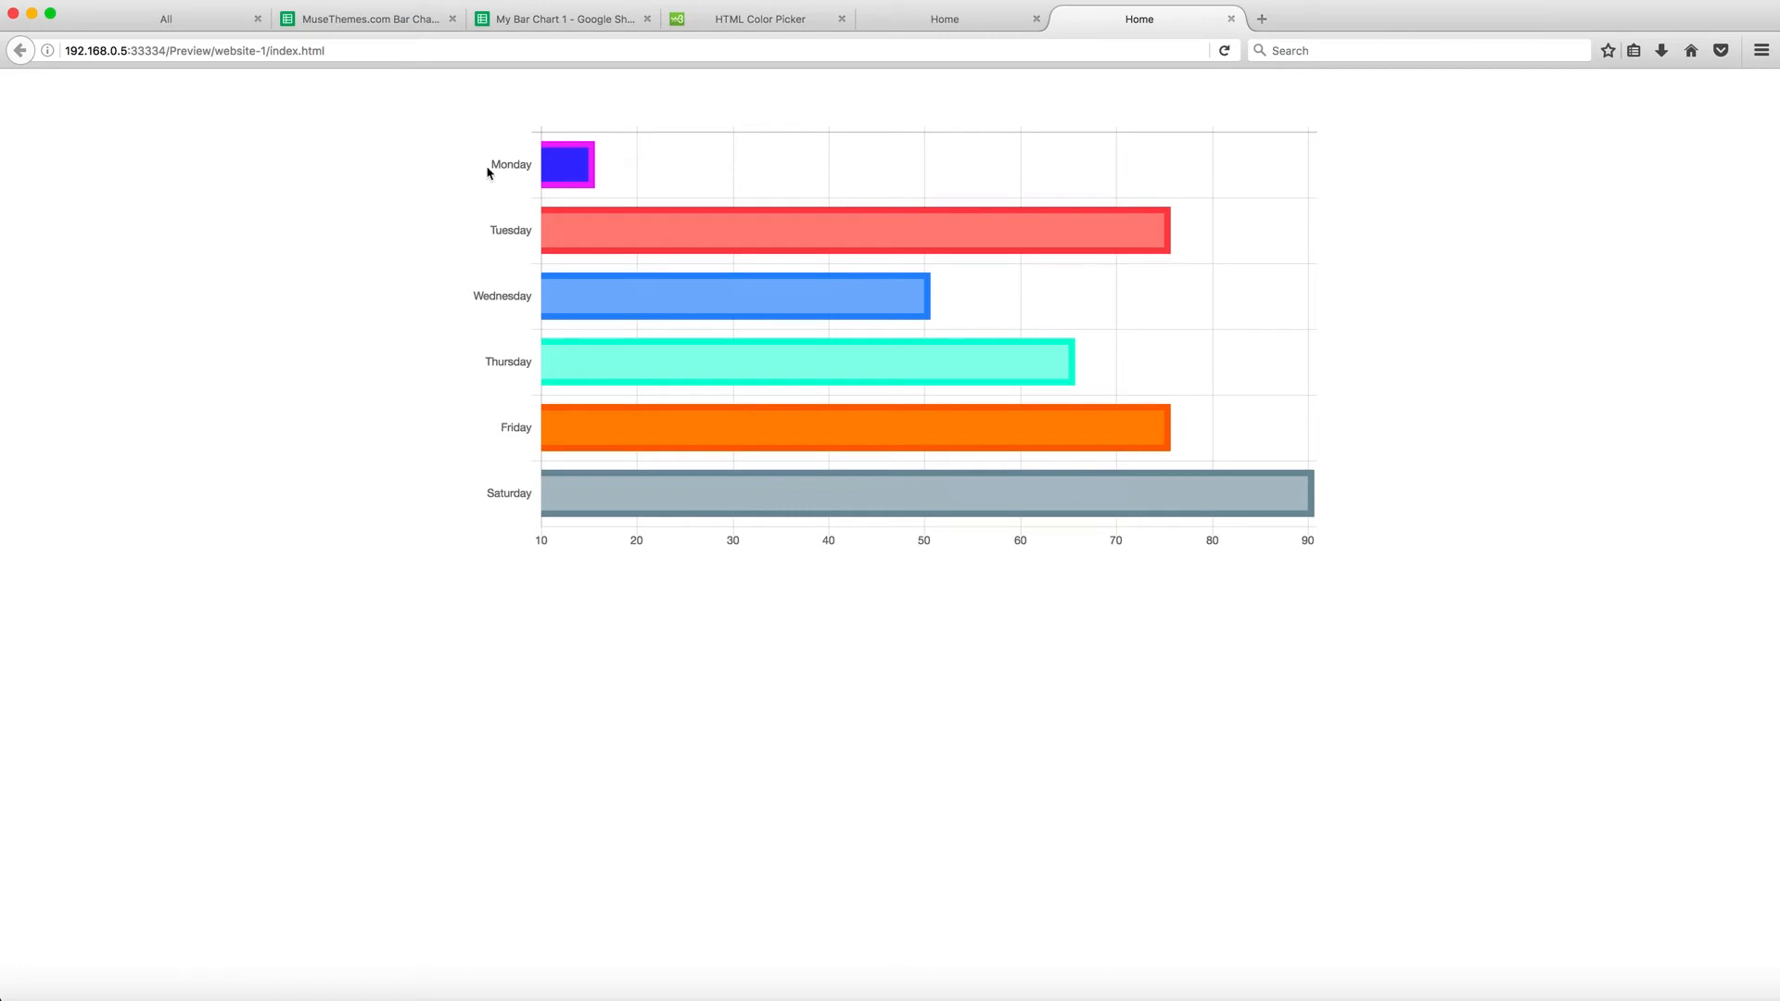
pyautogui.moveTo(557, 167)
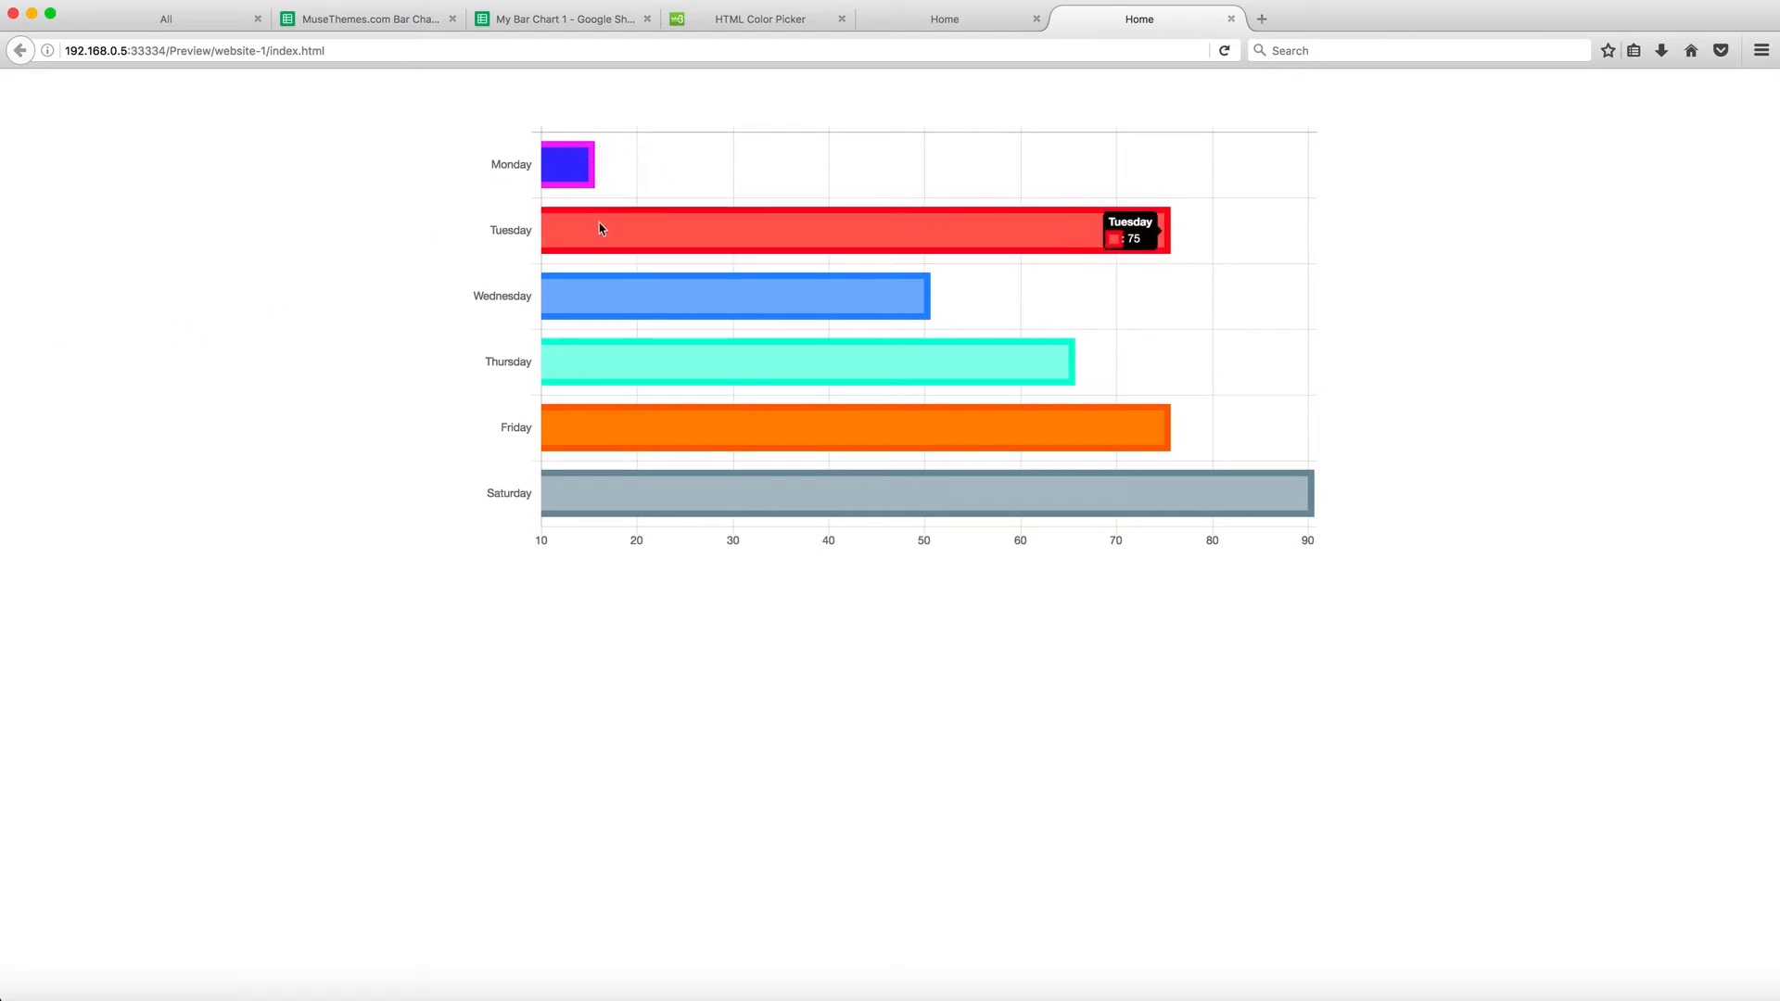
pyautogui.moveTo(668, 315)
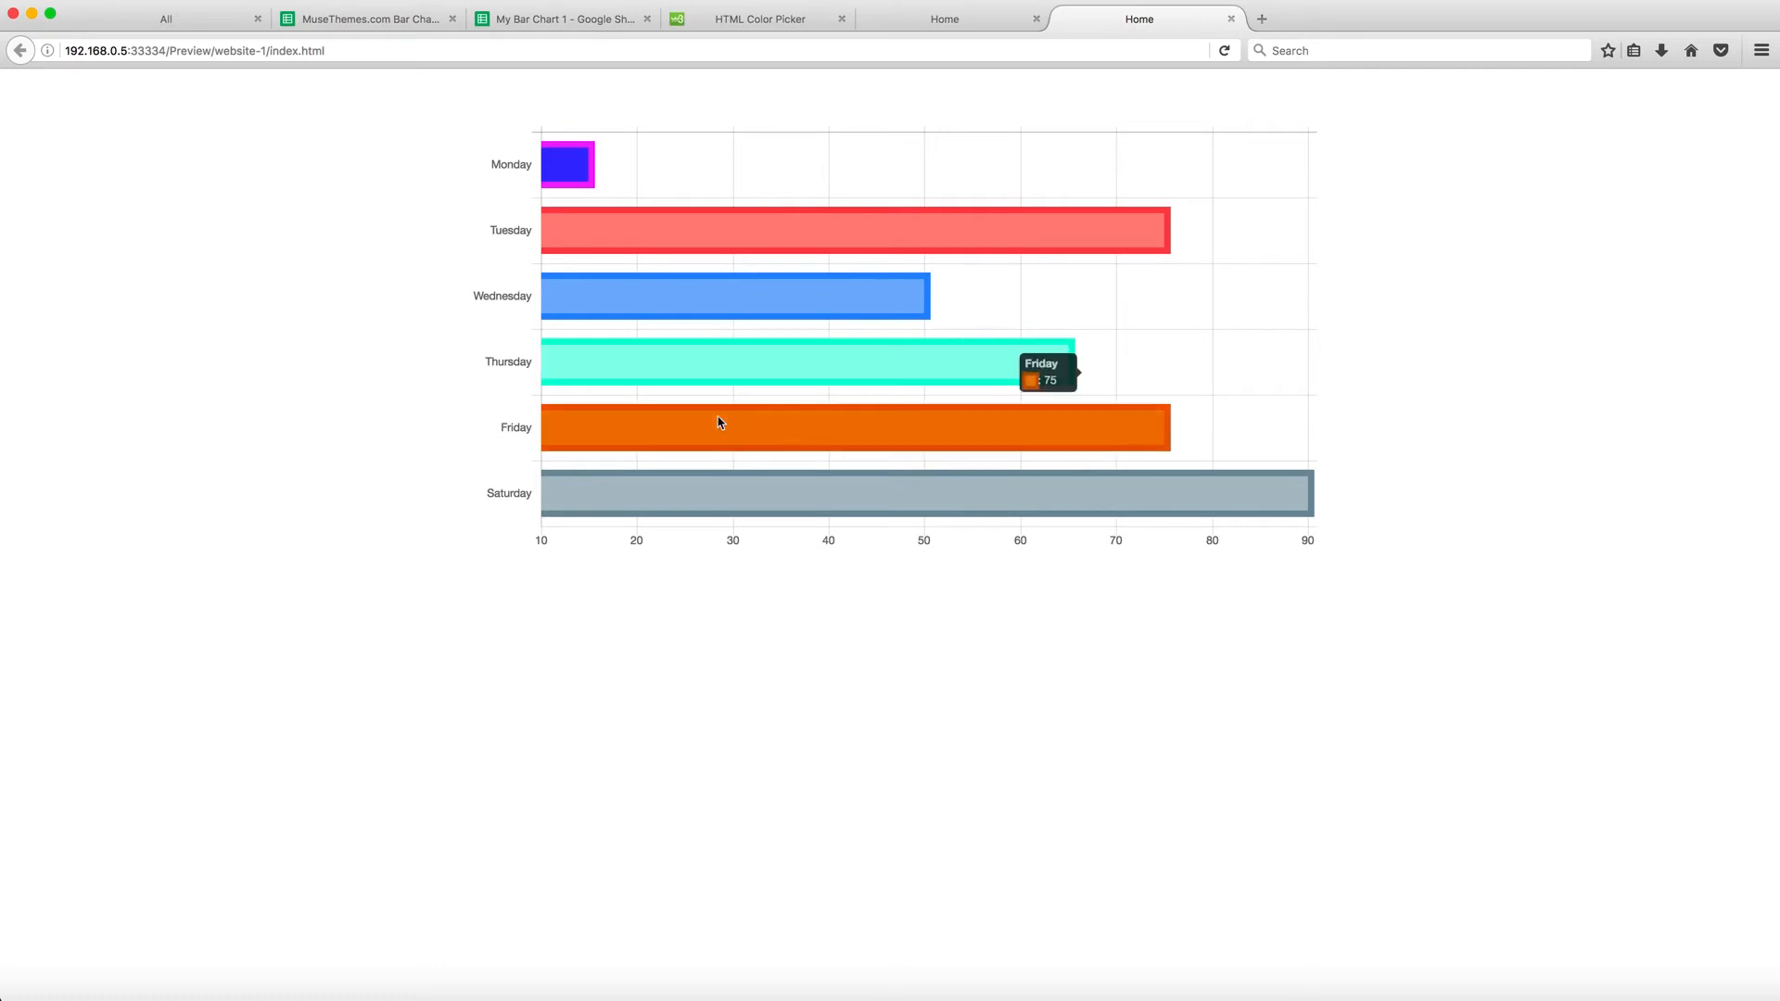
pyautogui.moveTo(719, 489)
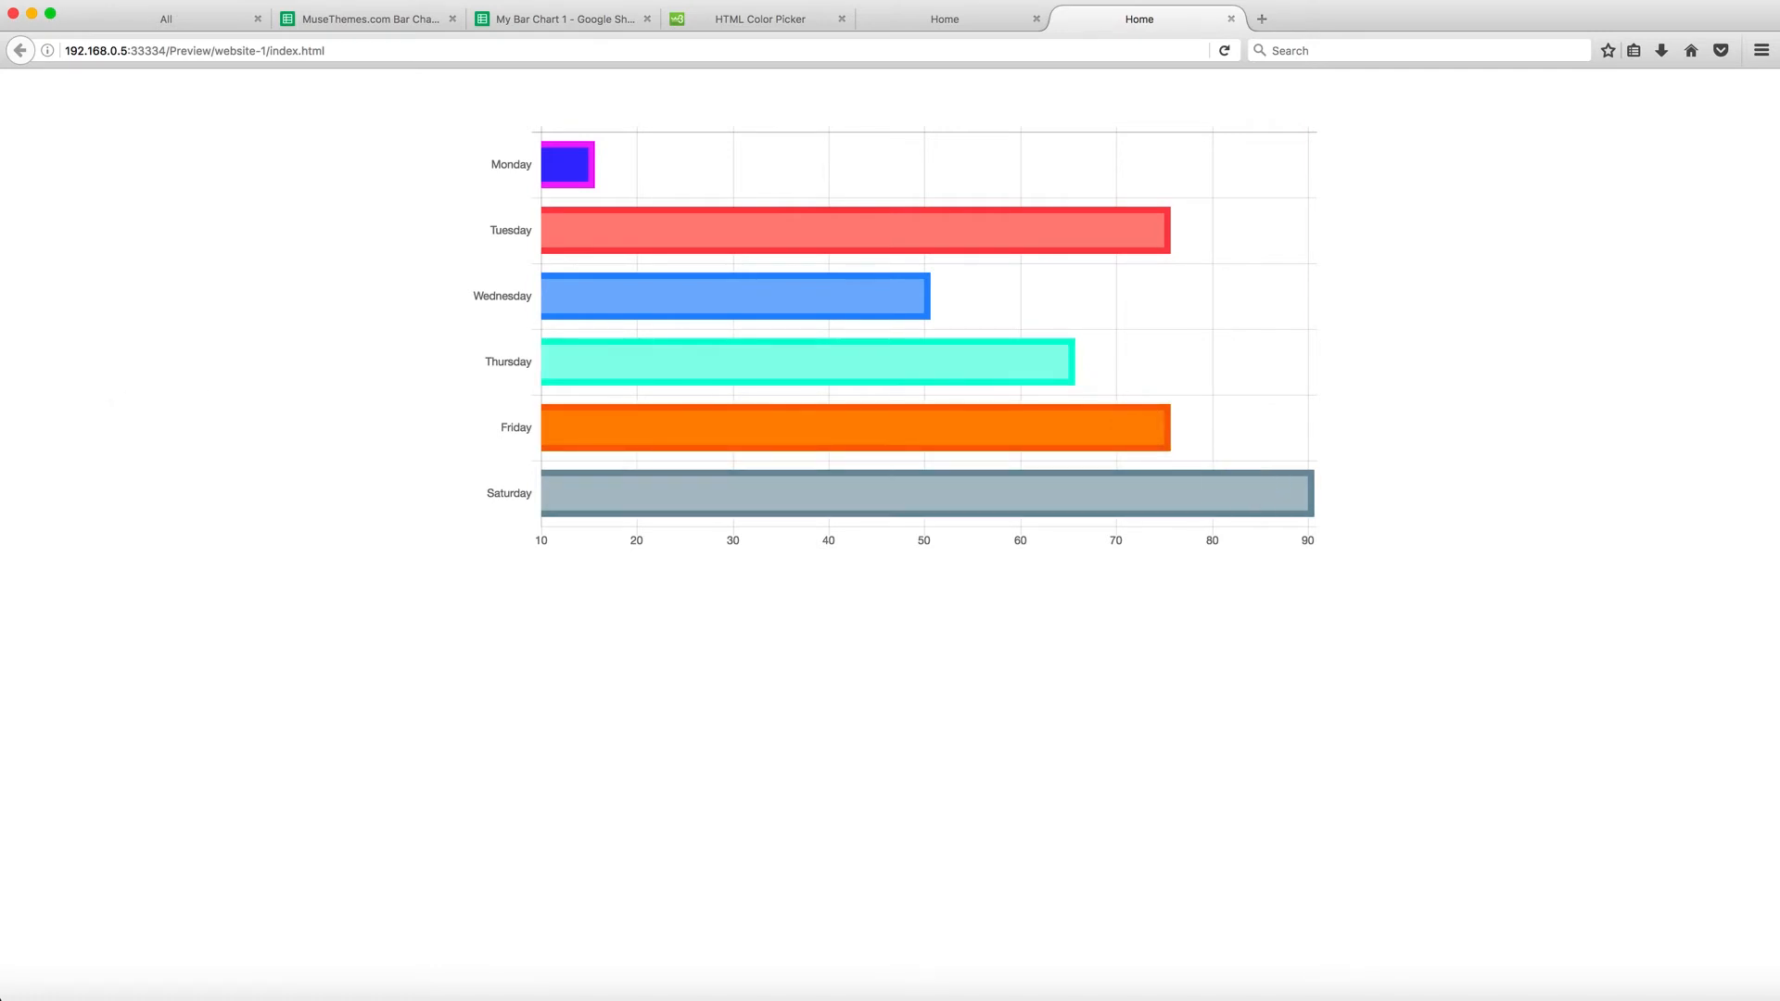
# Return to Muse and delete the bar chart widget from the page
pyautogui.click(298, 996)
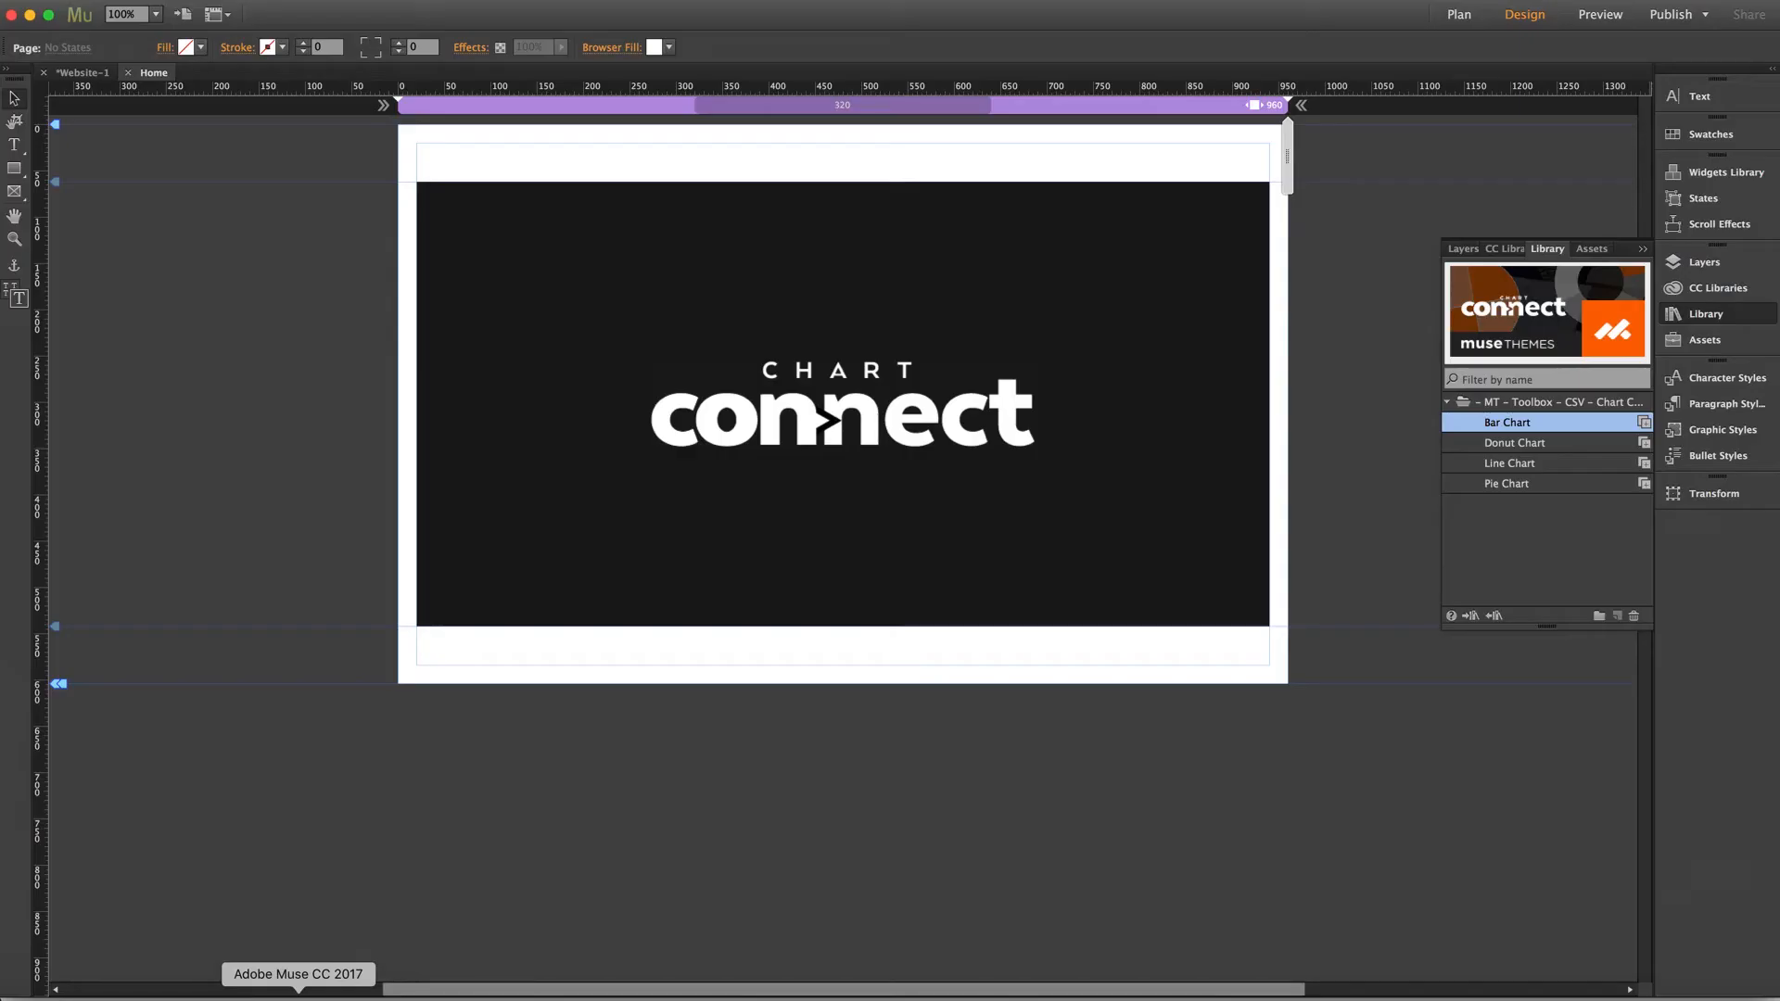
pyautogui.click(745, 500)
pyautogui.press('Delete')
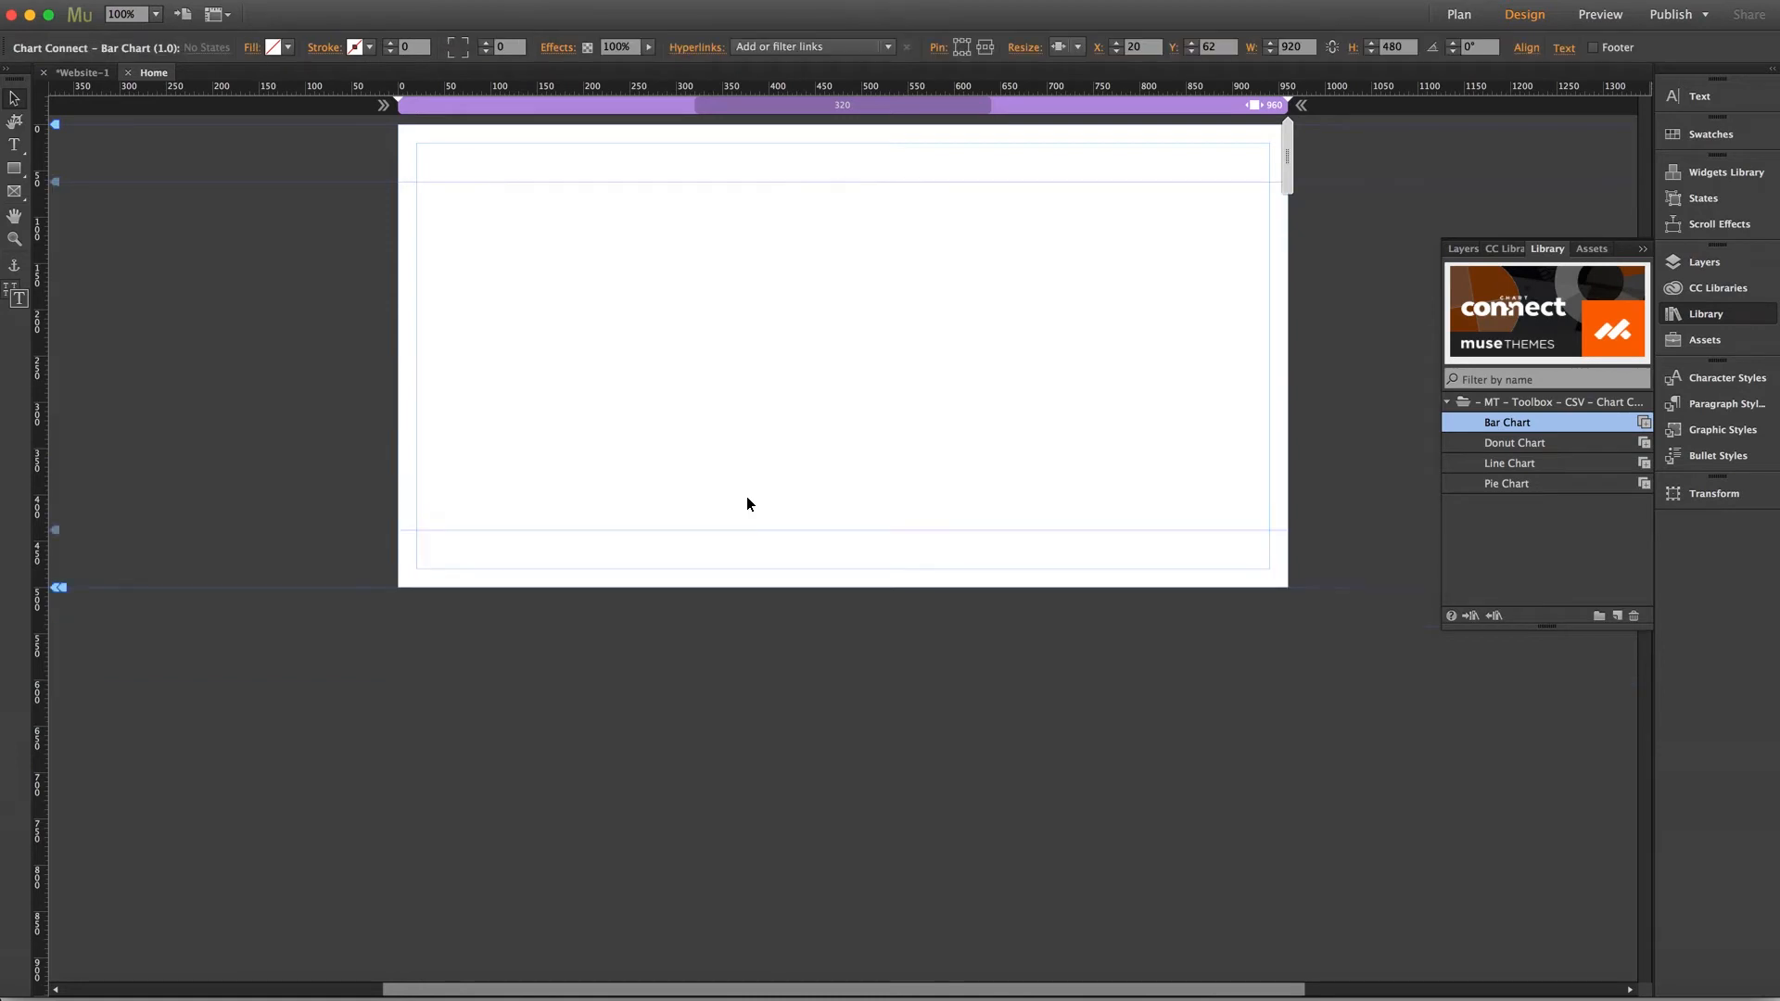
# Place the Donut Chart widget from the library onto the page
pyautogui.click(1539, 442)
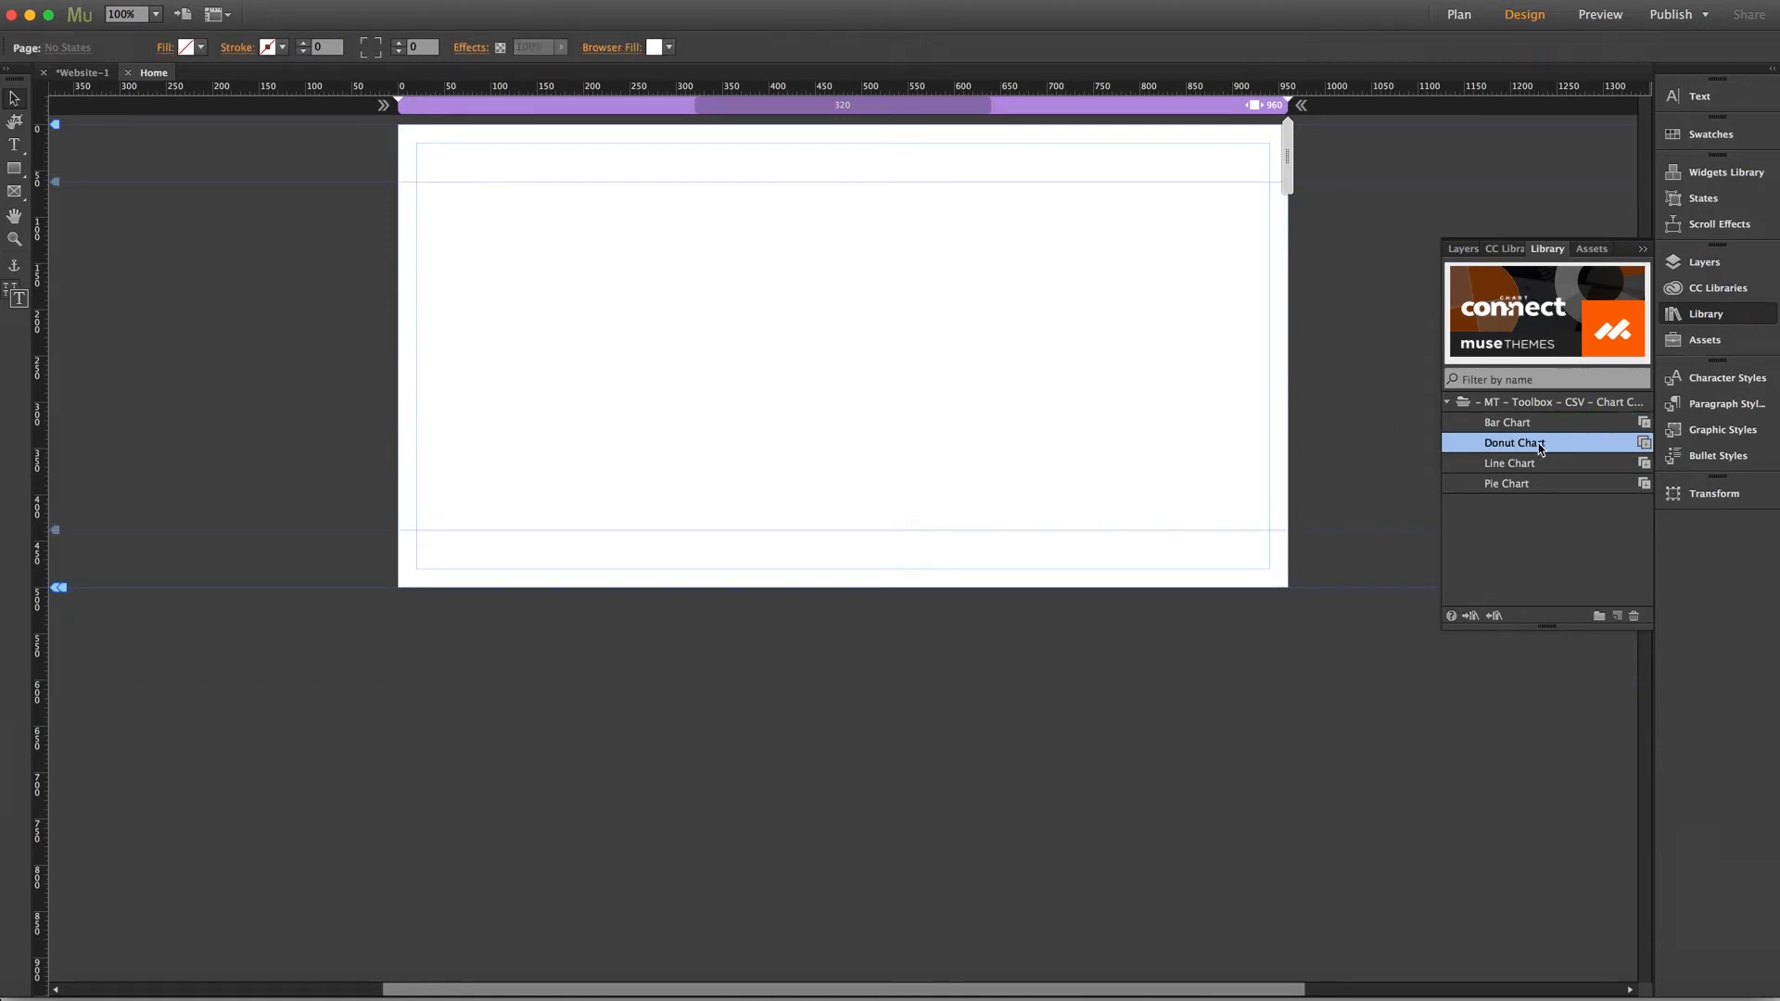
pyautogui.moveTo(1540, 442); pyautogui.dragTo(500, 207)
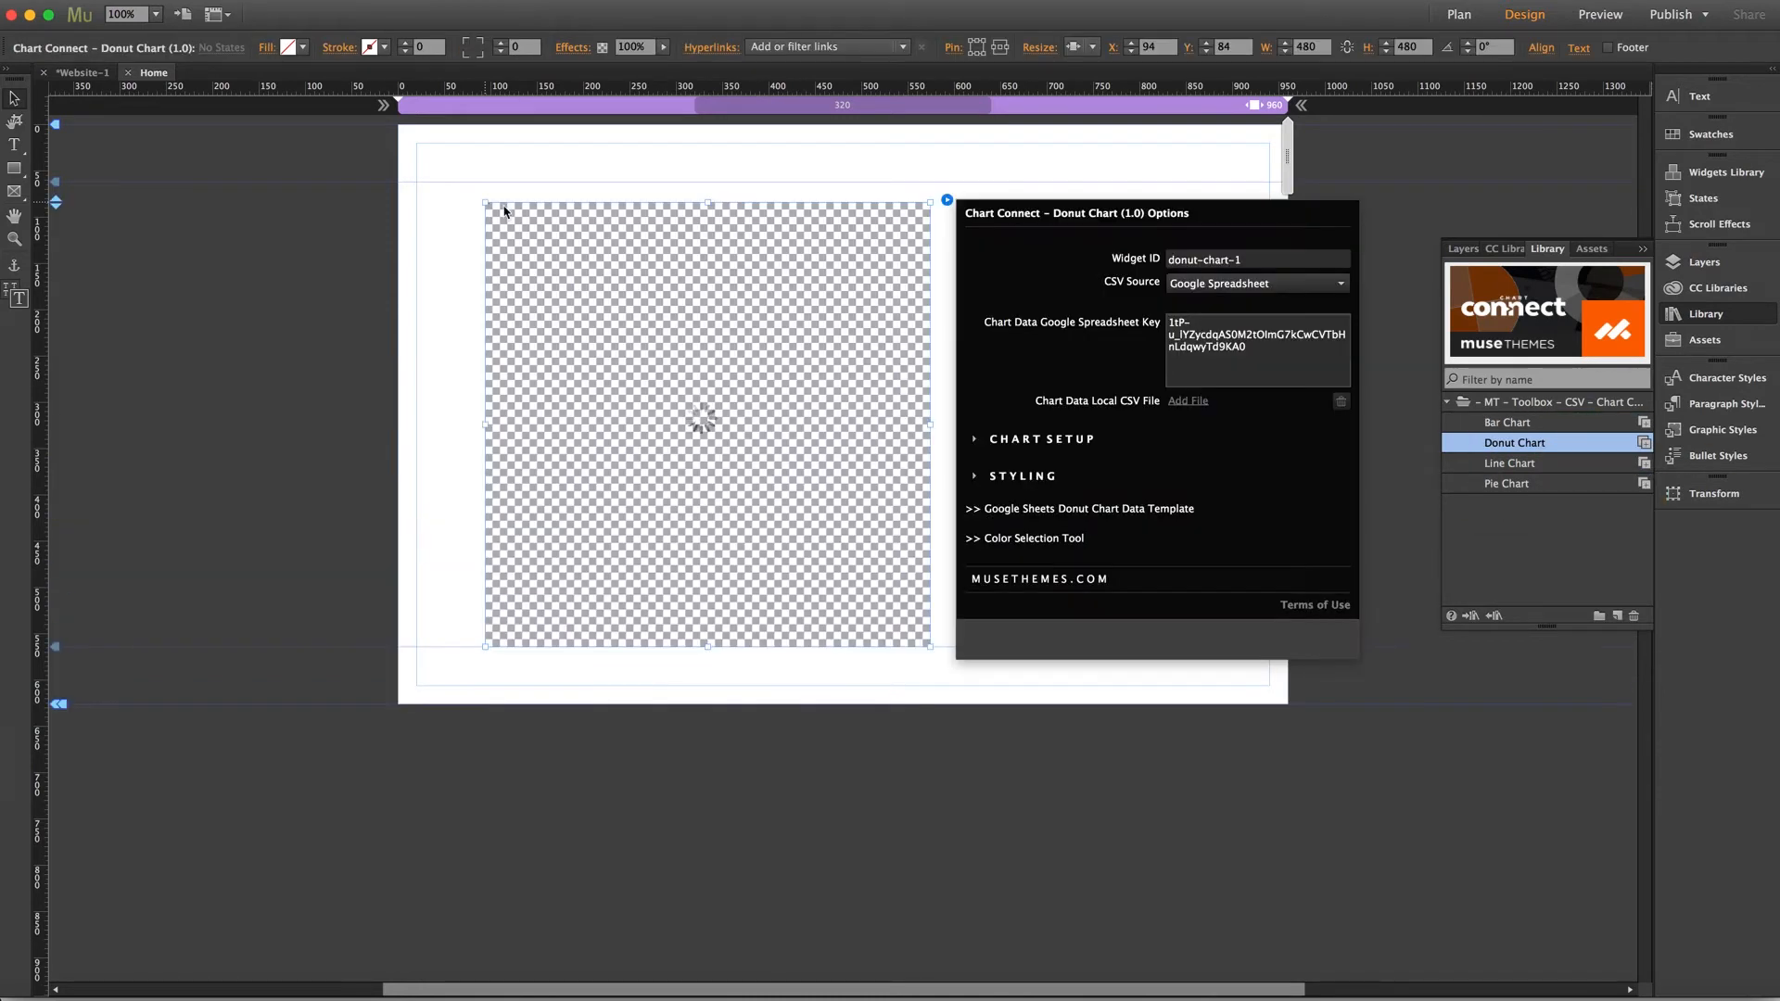
pyautogui.click(653, 250)
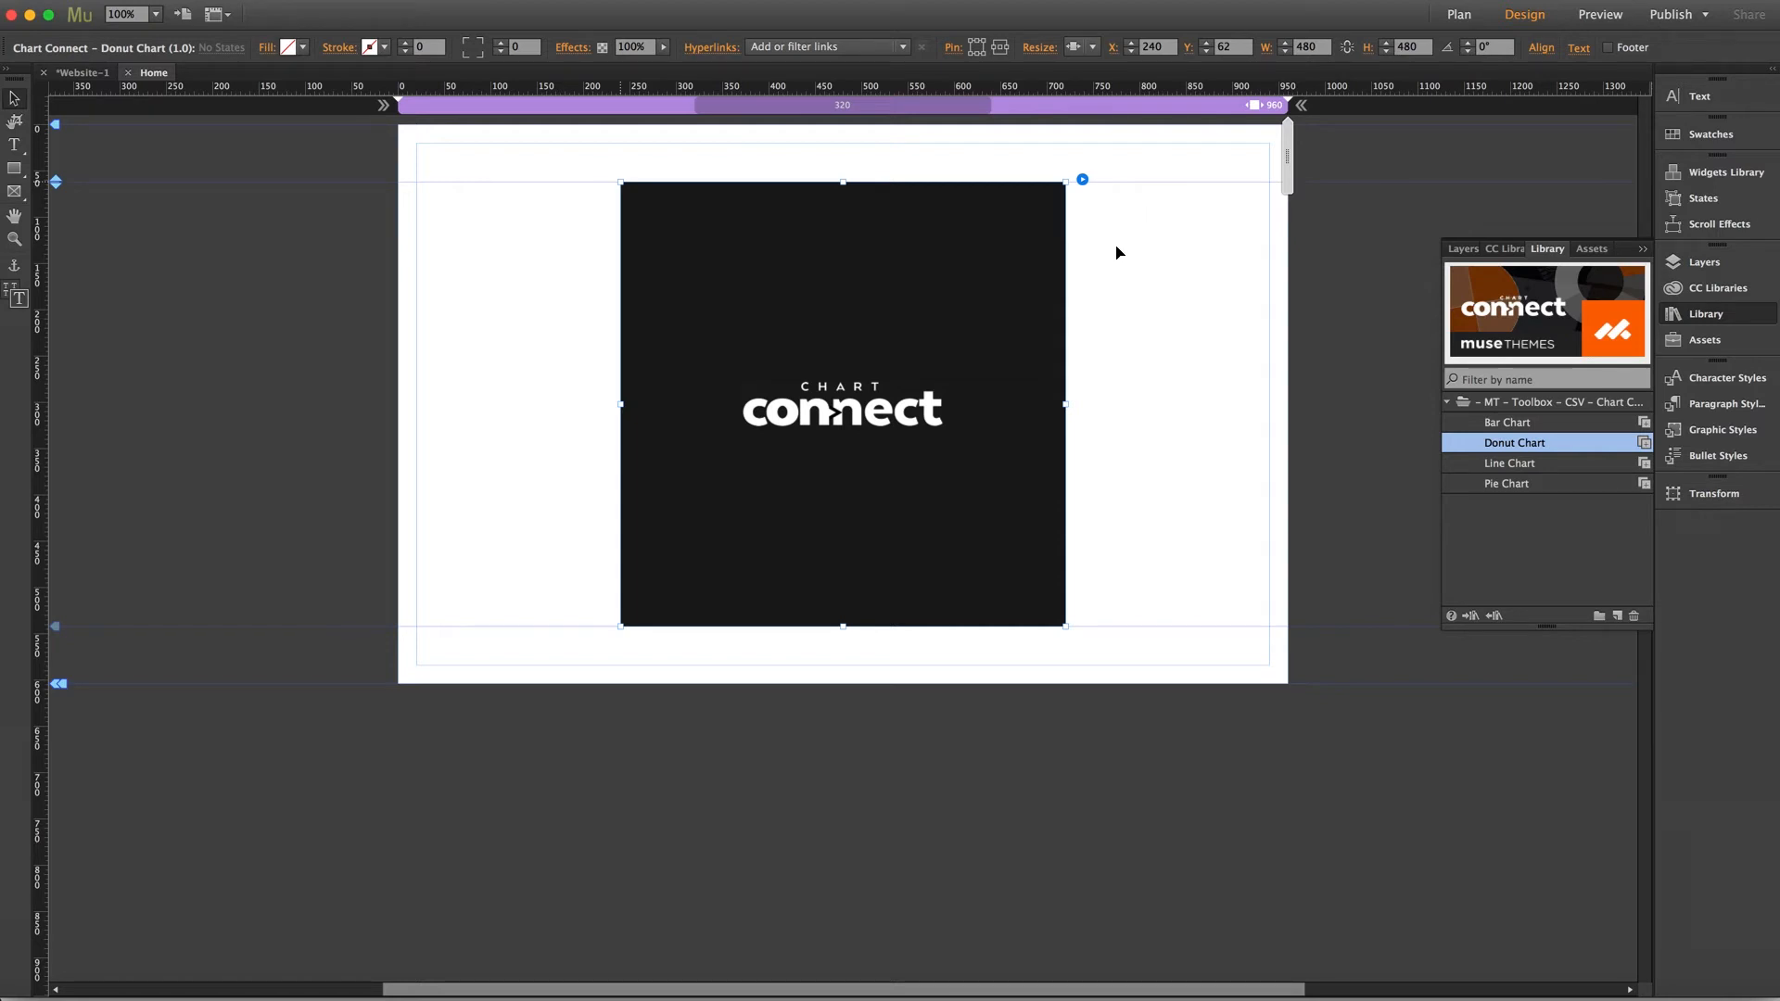
# Open the widget's Google Sheets donut chart data template and make a copy of it named My Donut Chart 1
pyautogui.click(1083, 180)
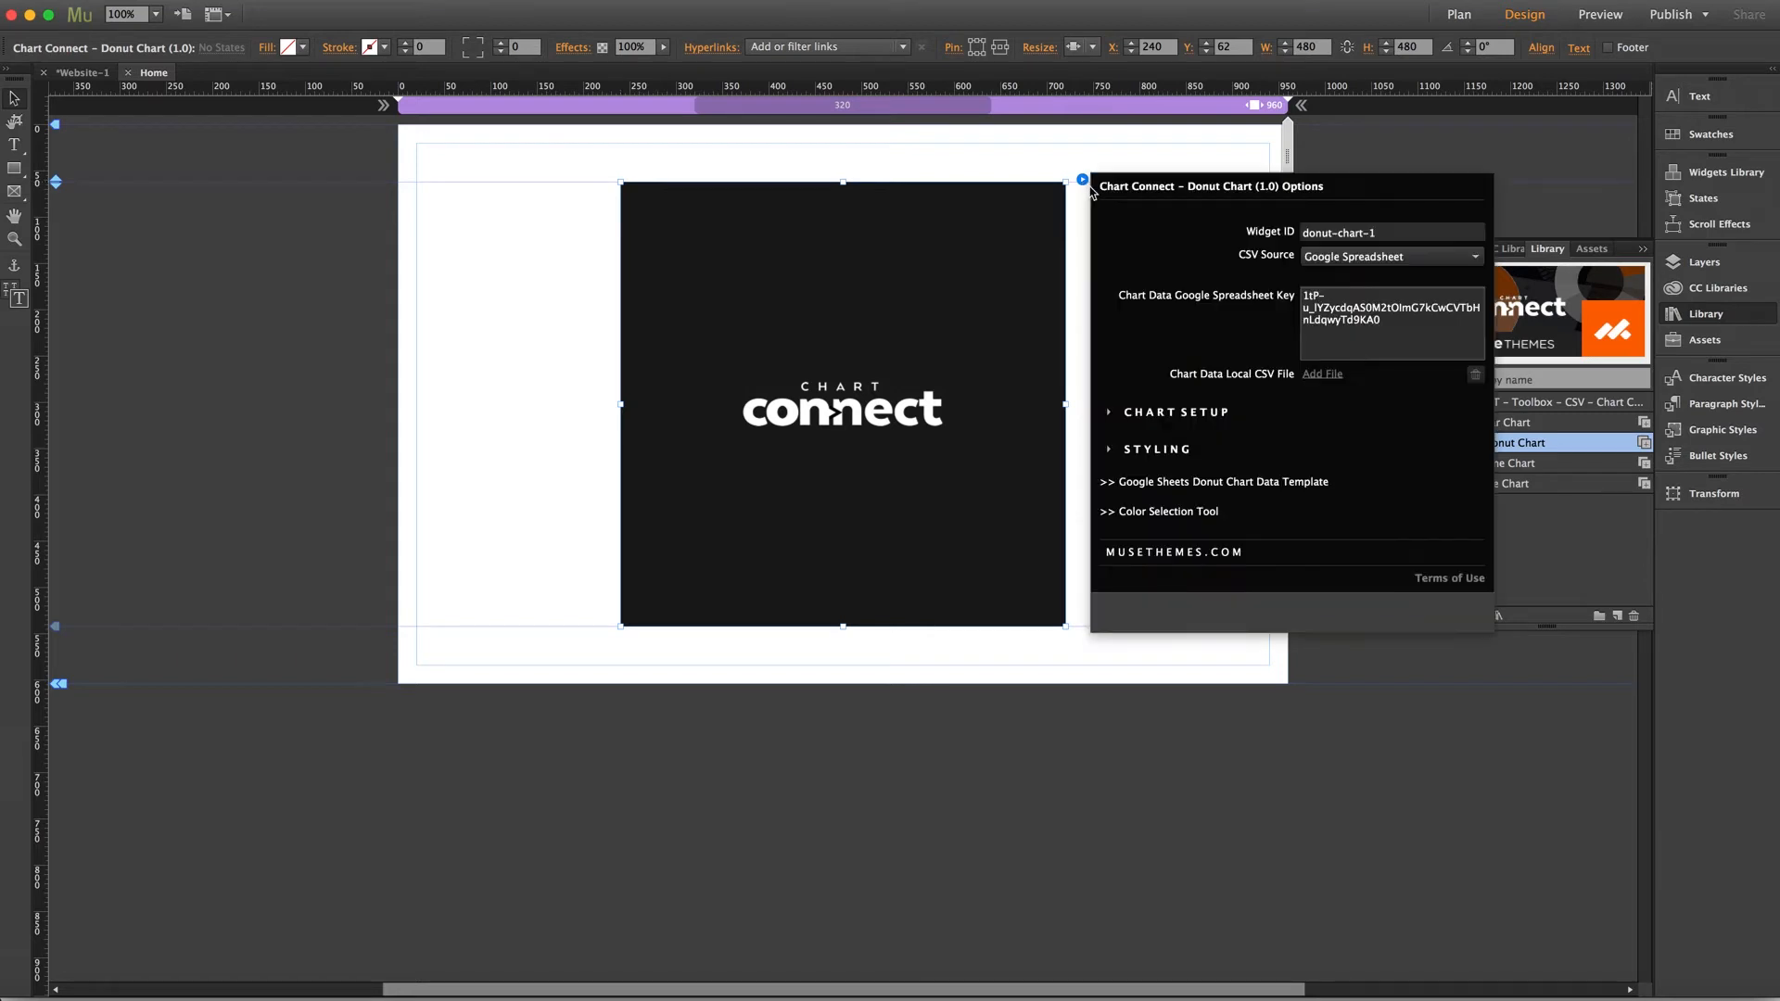
pyautogui.click(1264, 489)
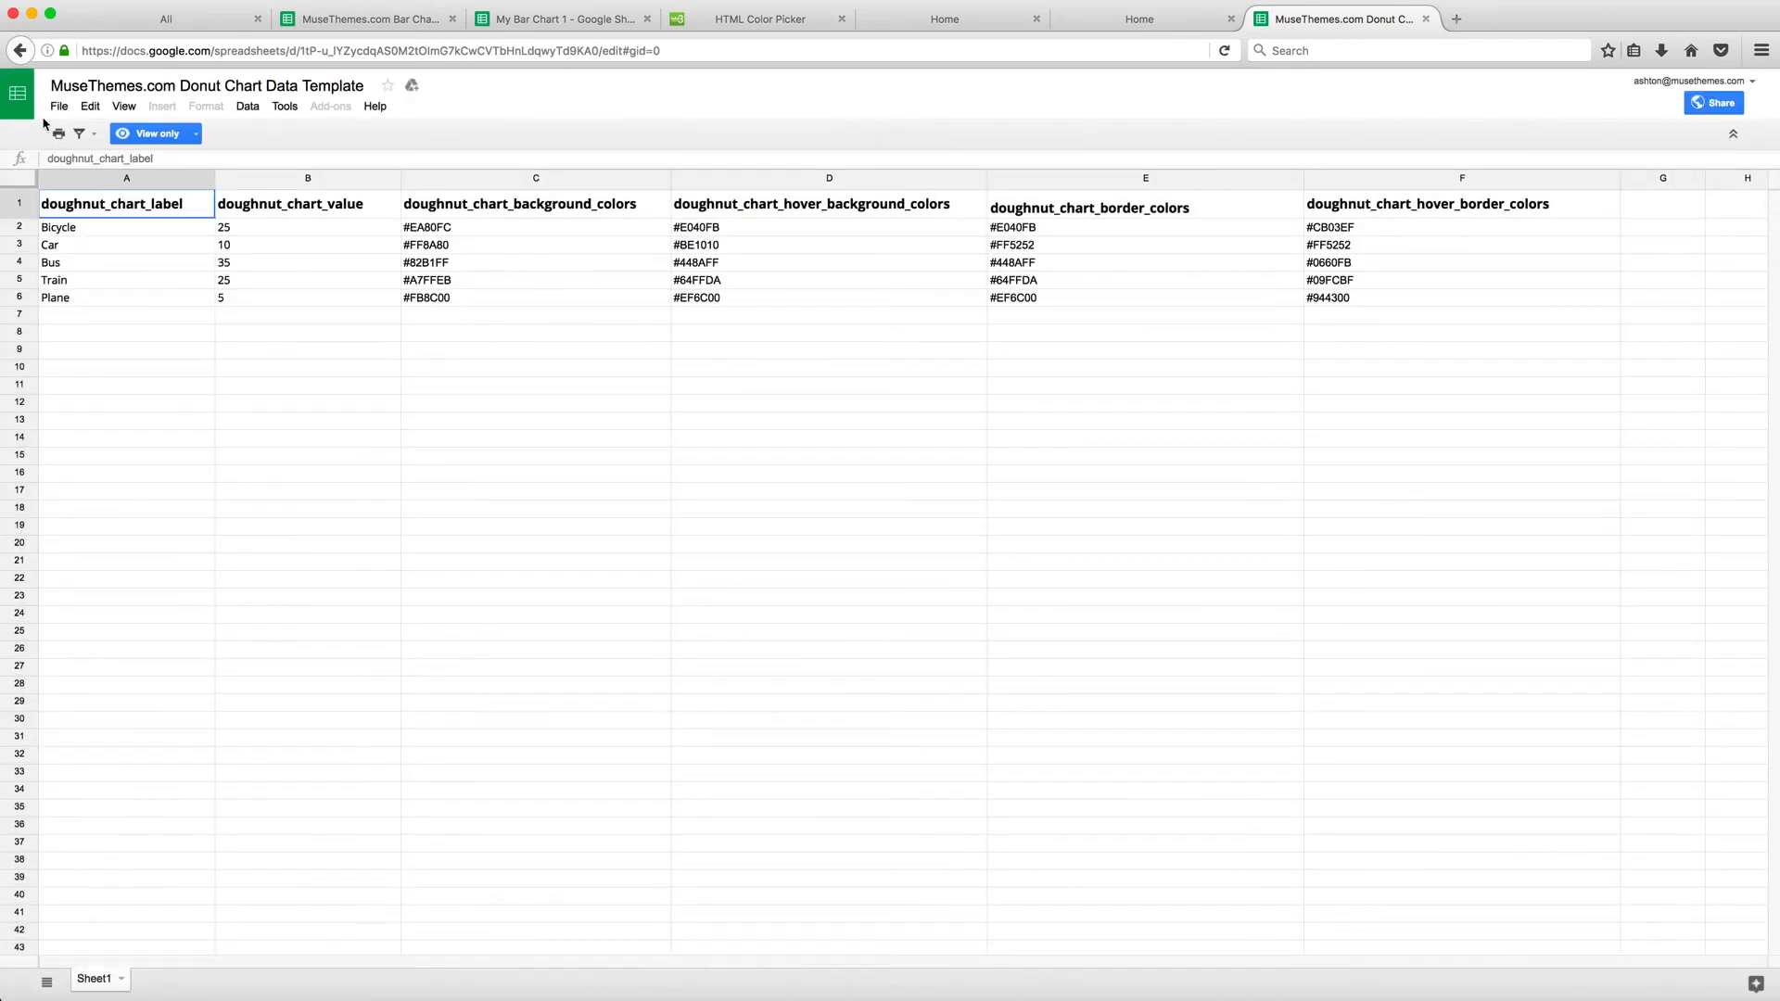
pyautogui.click(61, 110)
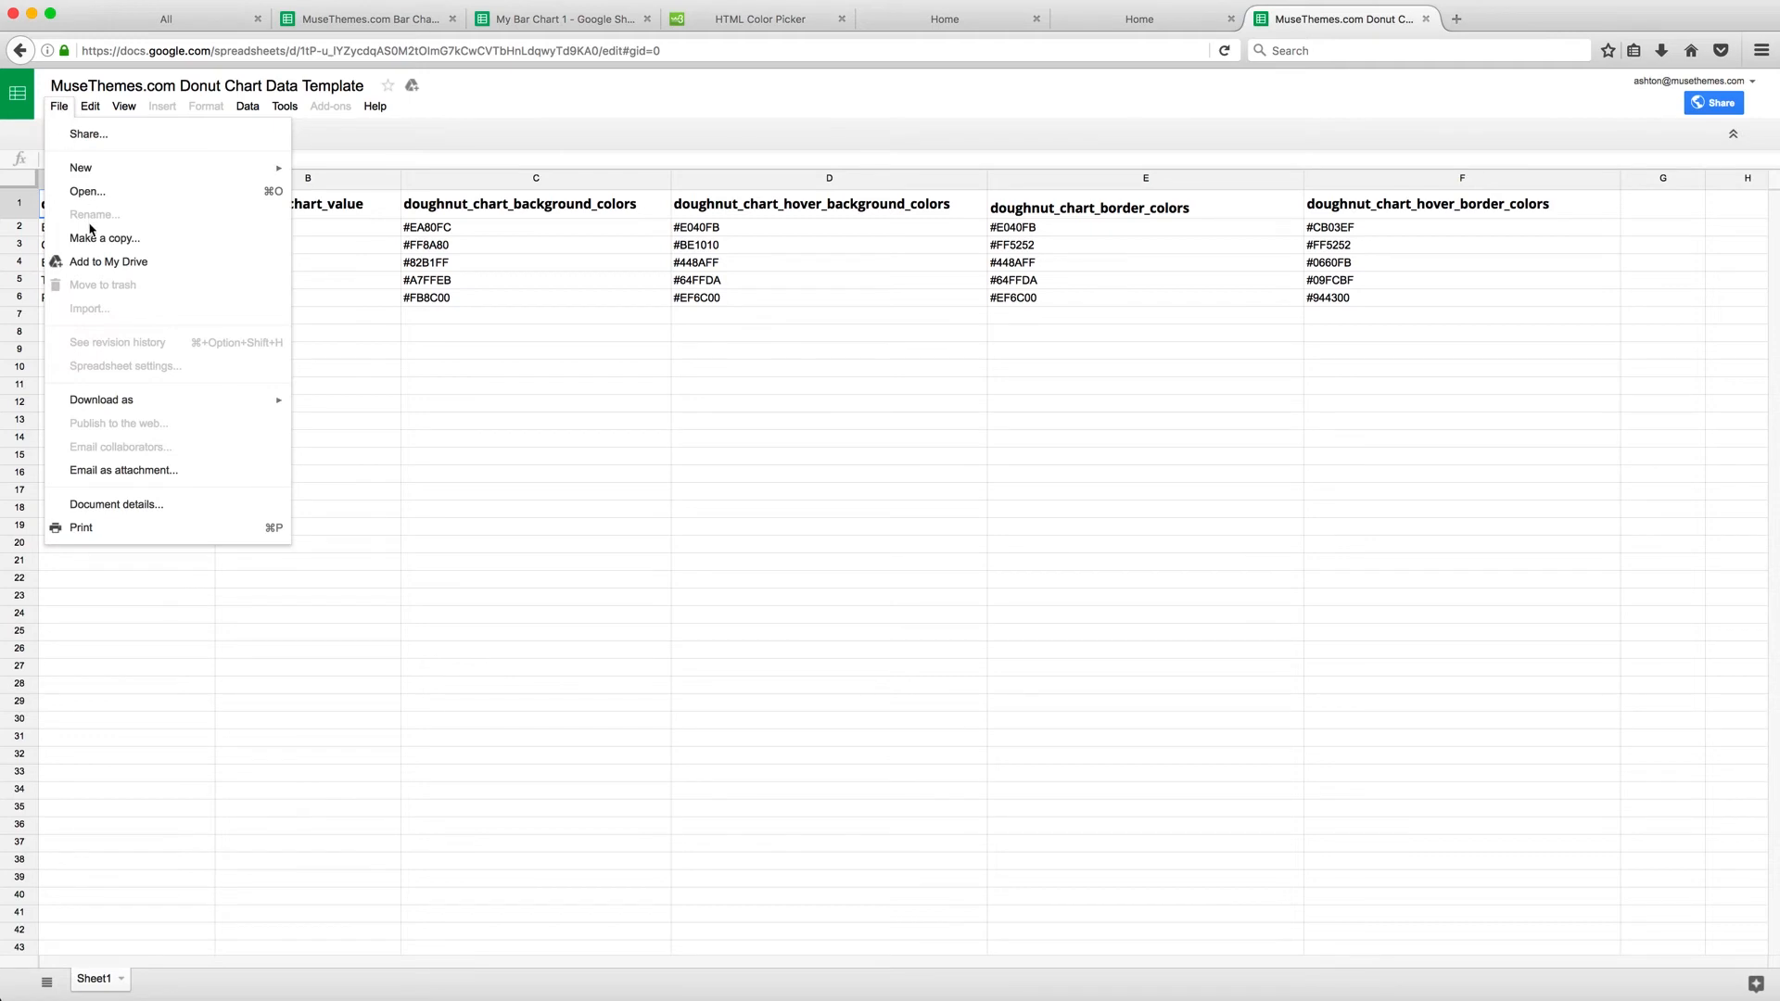
pyautogui.click(73, 236)
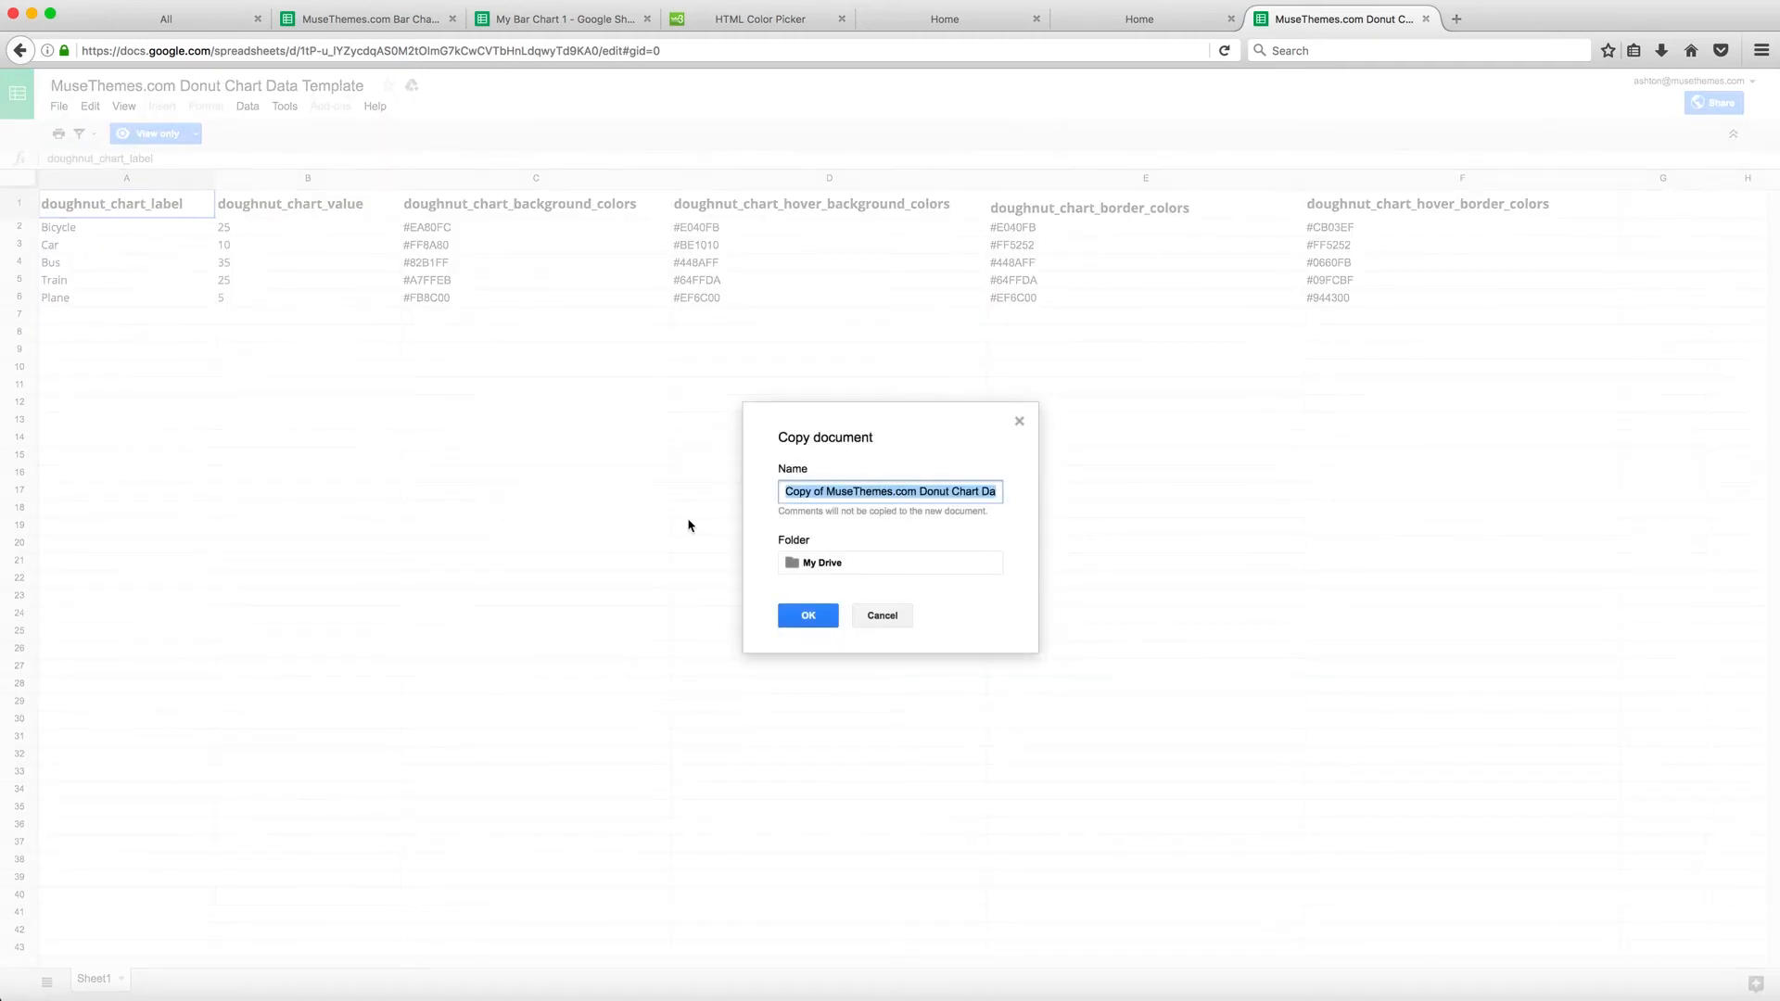
pyautogui.write('My Do')
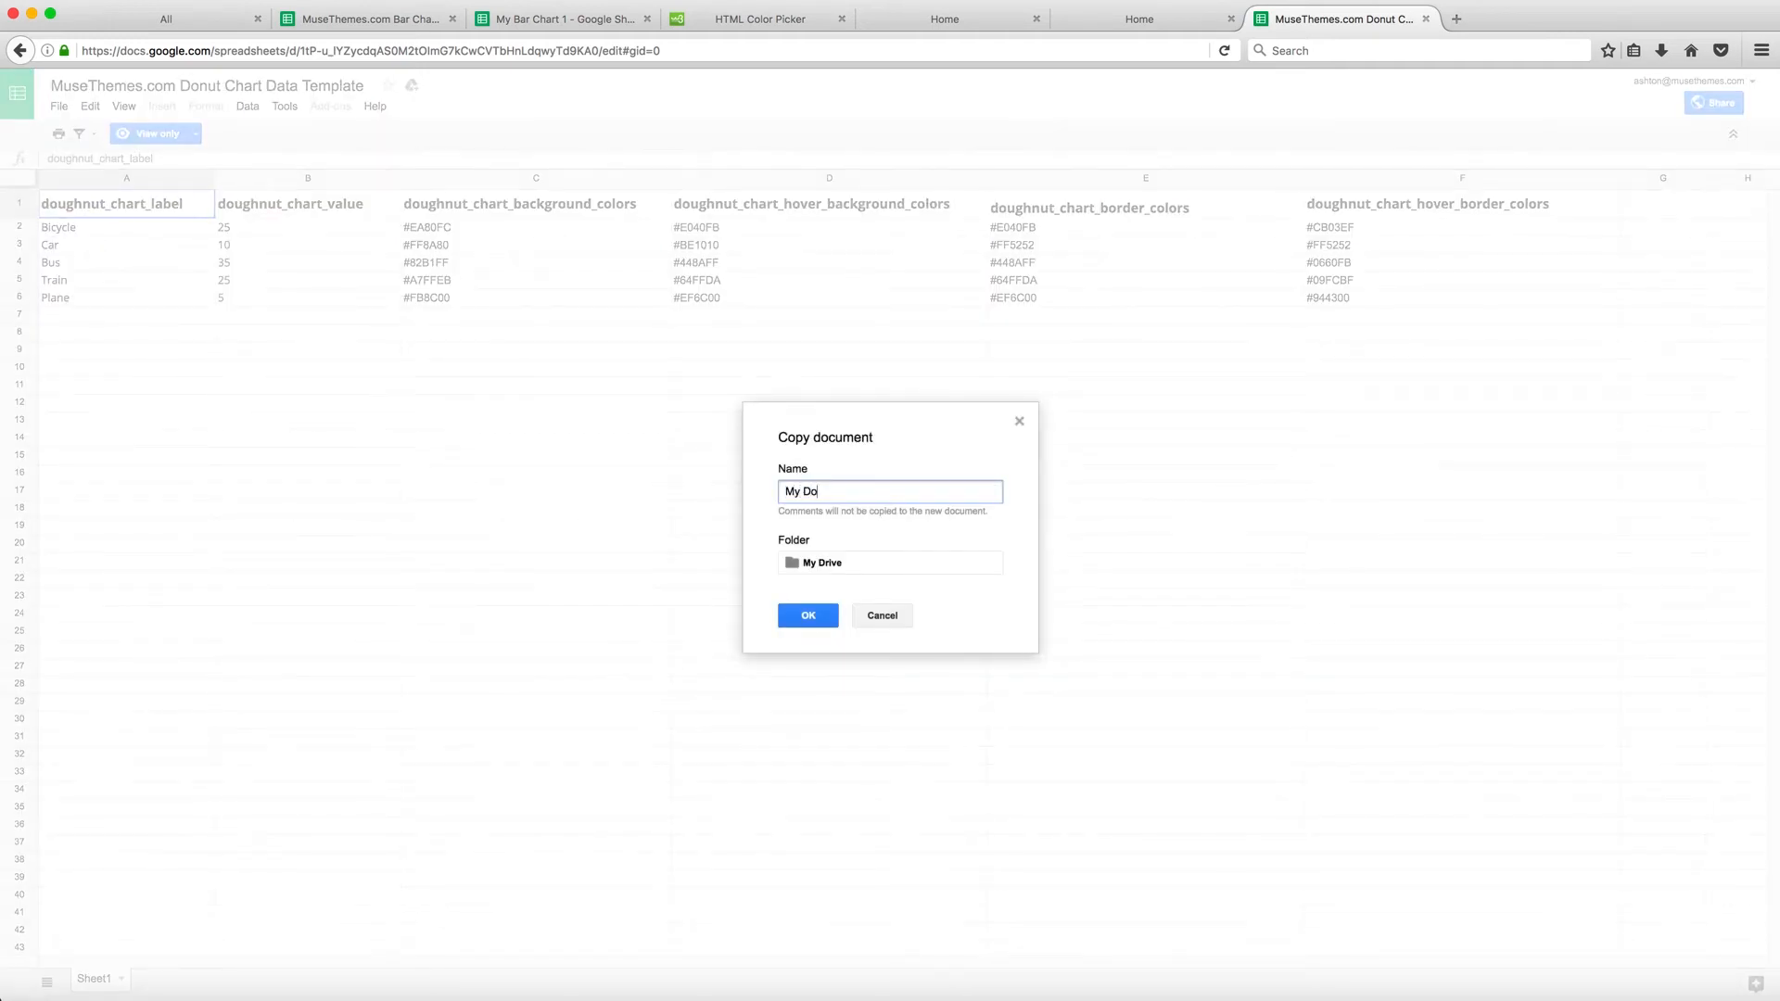
pyautogui.write('nut Chart 1')
pyautogui.click(803, 619)
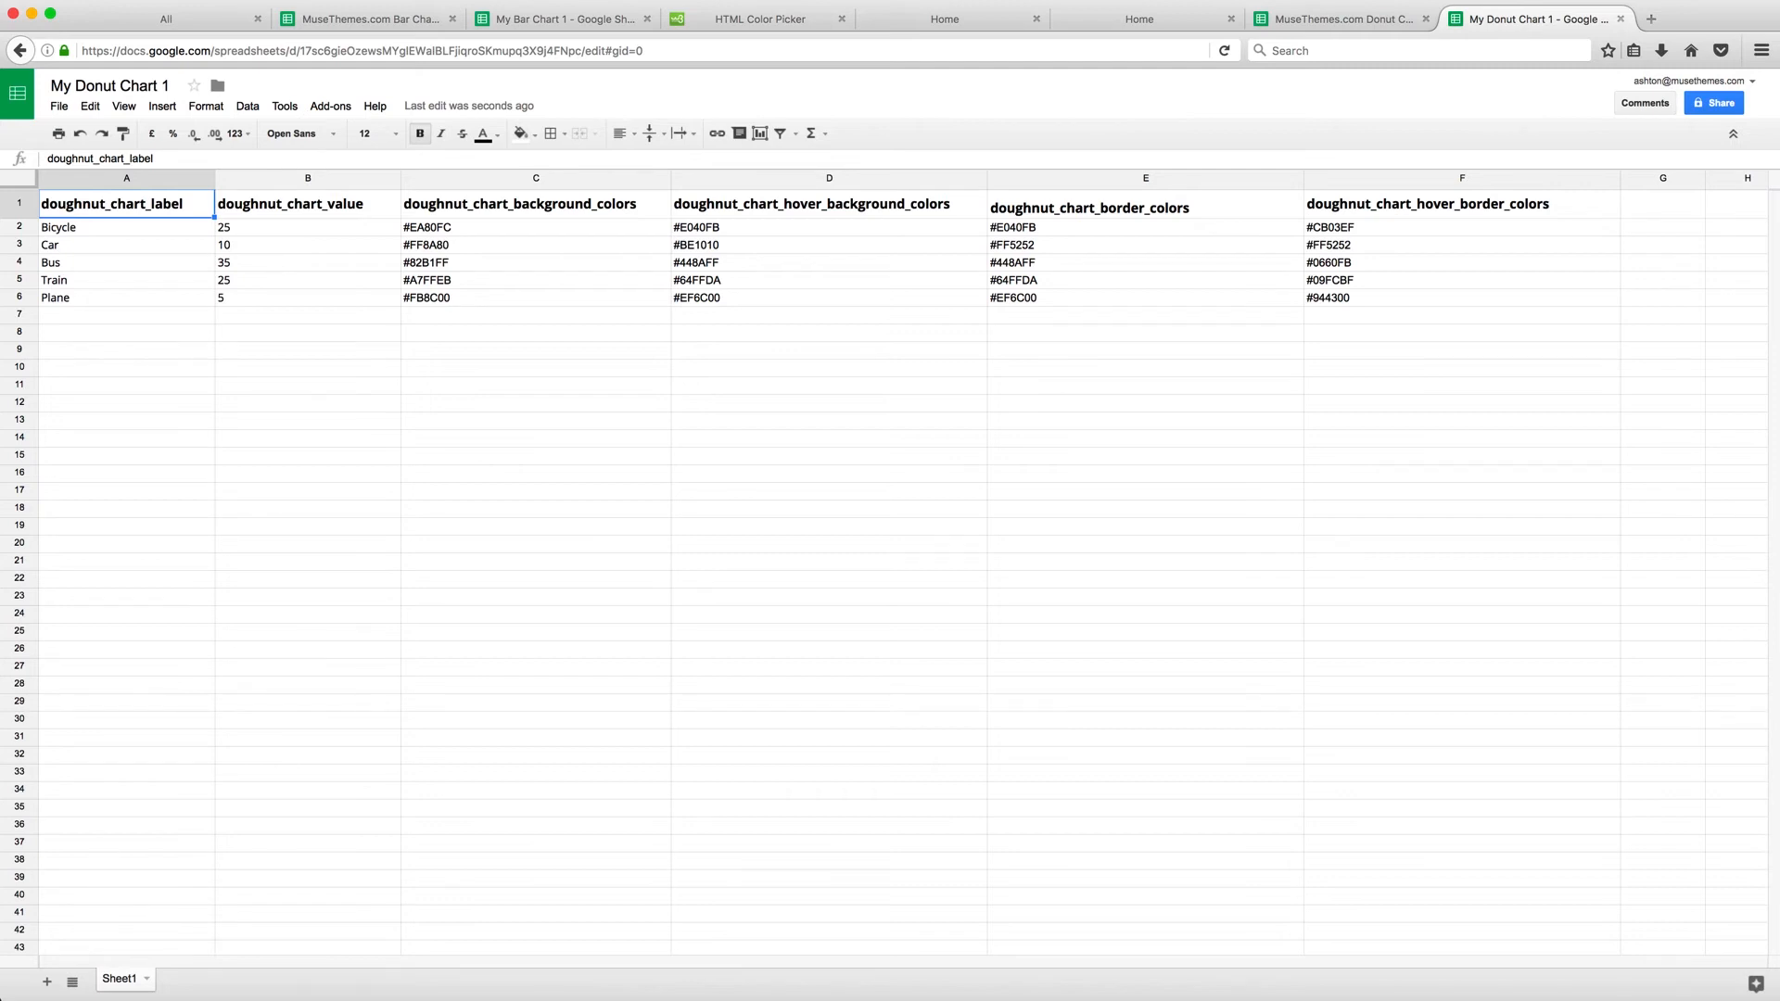
# Publish the entire copied spreadsheet to the web as comma-separated values (.csv)
pyautogui.click(58, 106)
pyautogui.click(134, 422)
pyautogui.click(826, 553)
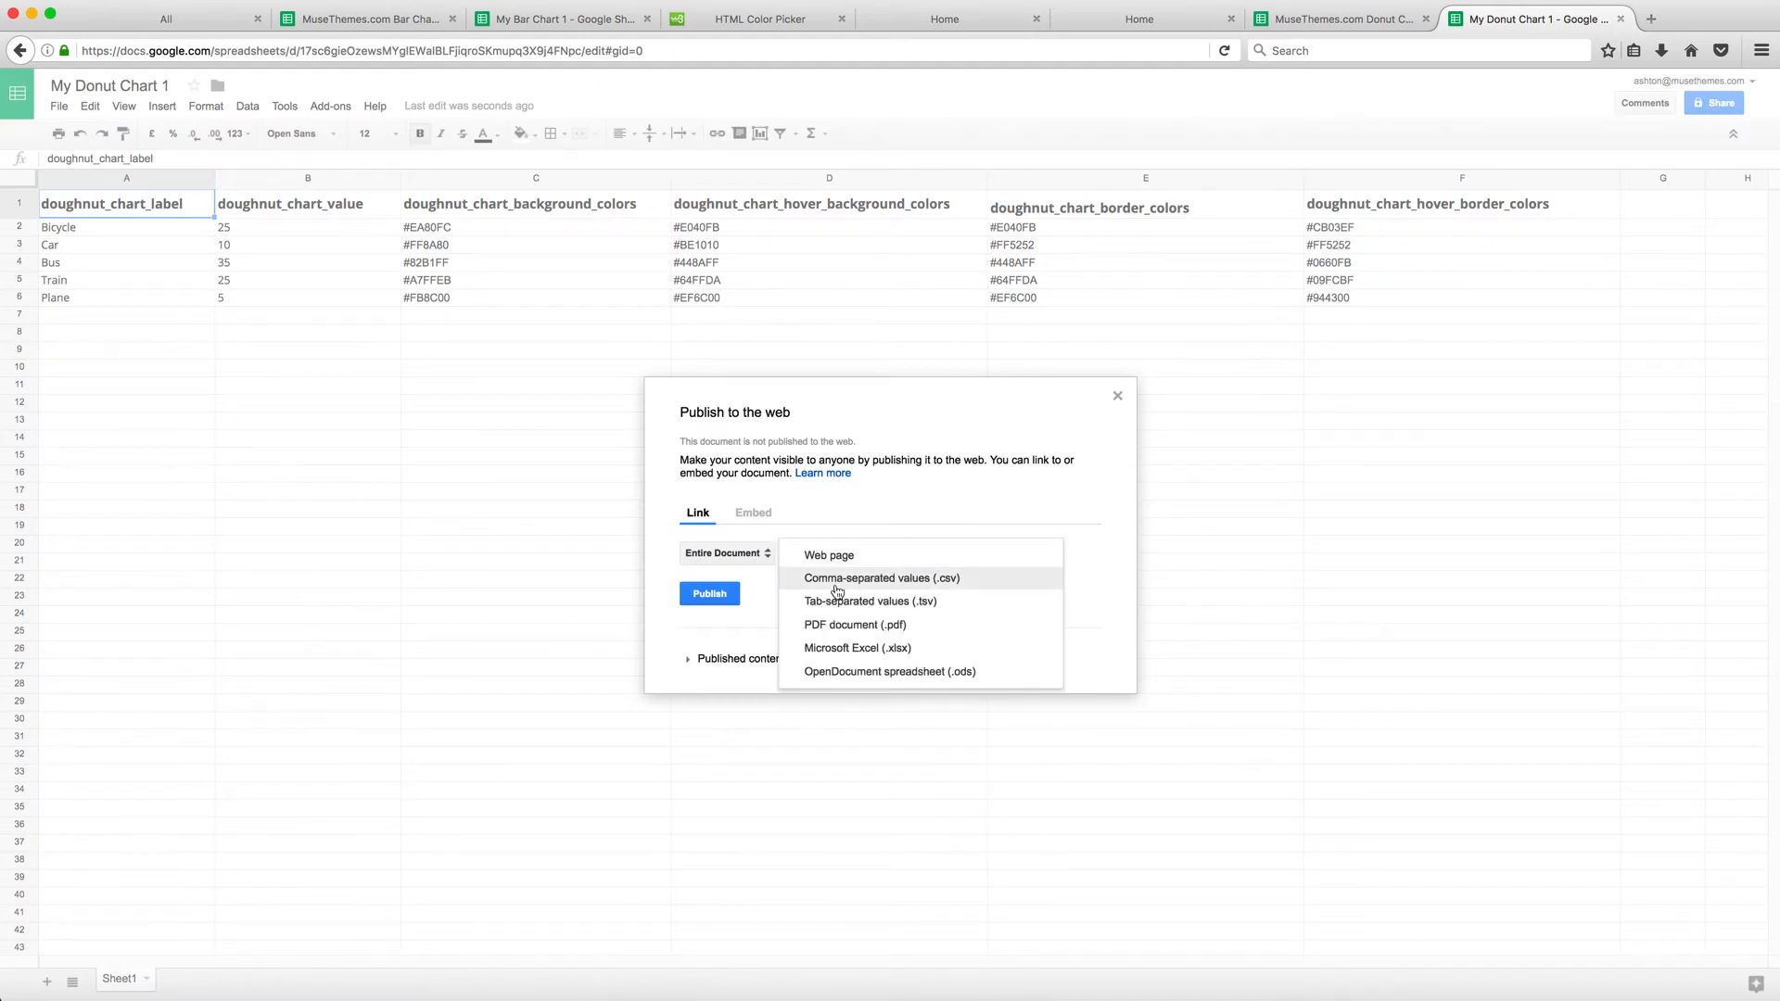
pyautogui.click(835, 578)
pyautogui.click(736, 594)
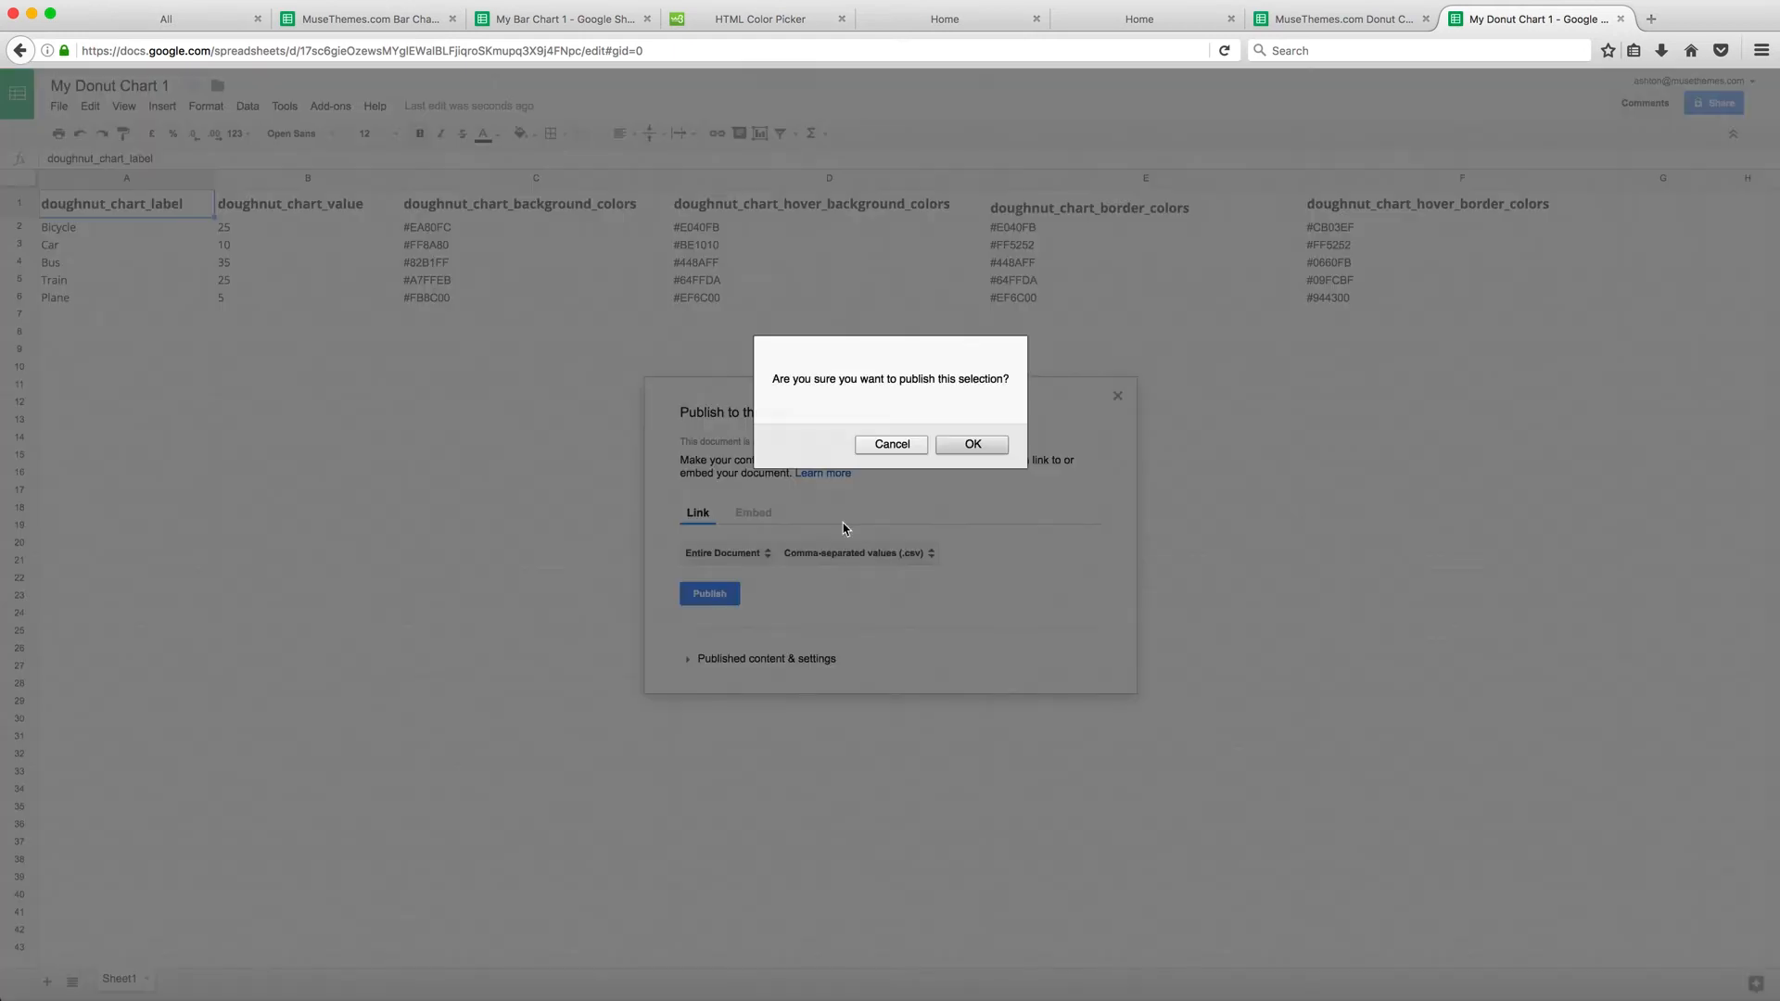
pyautogui.click(981, 446)
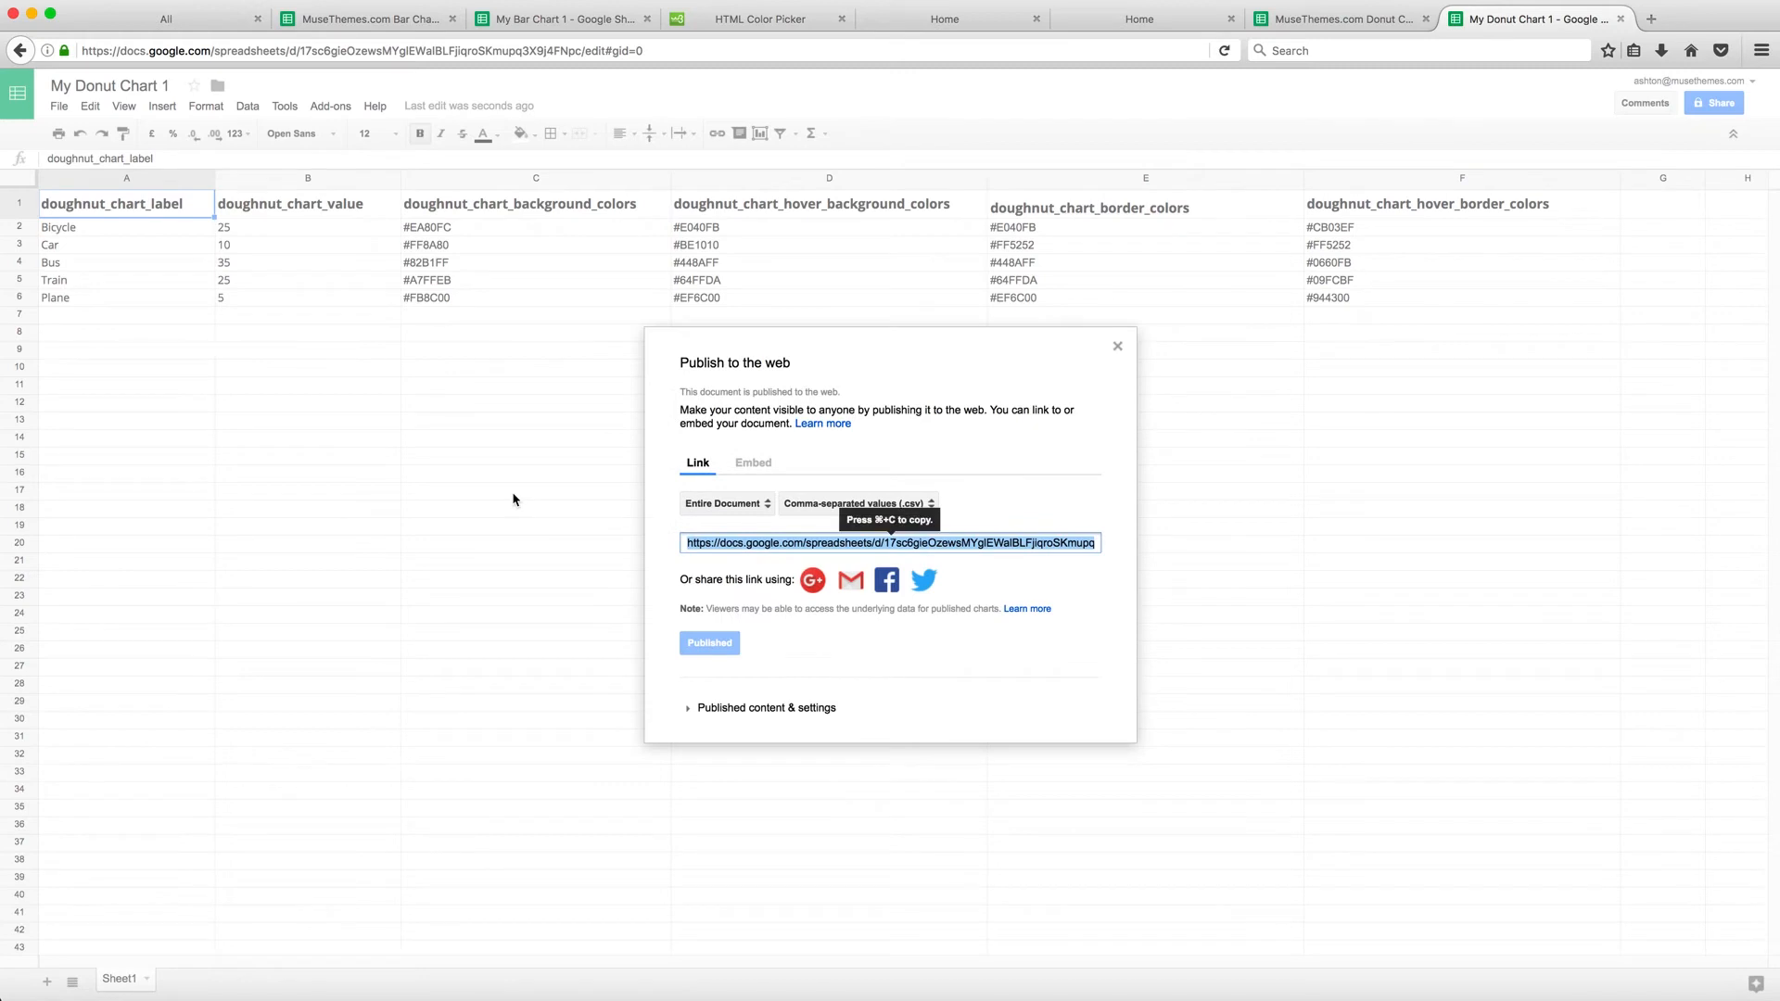
pyautogui.click(1117, 346)
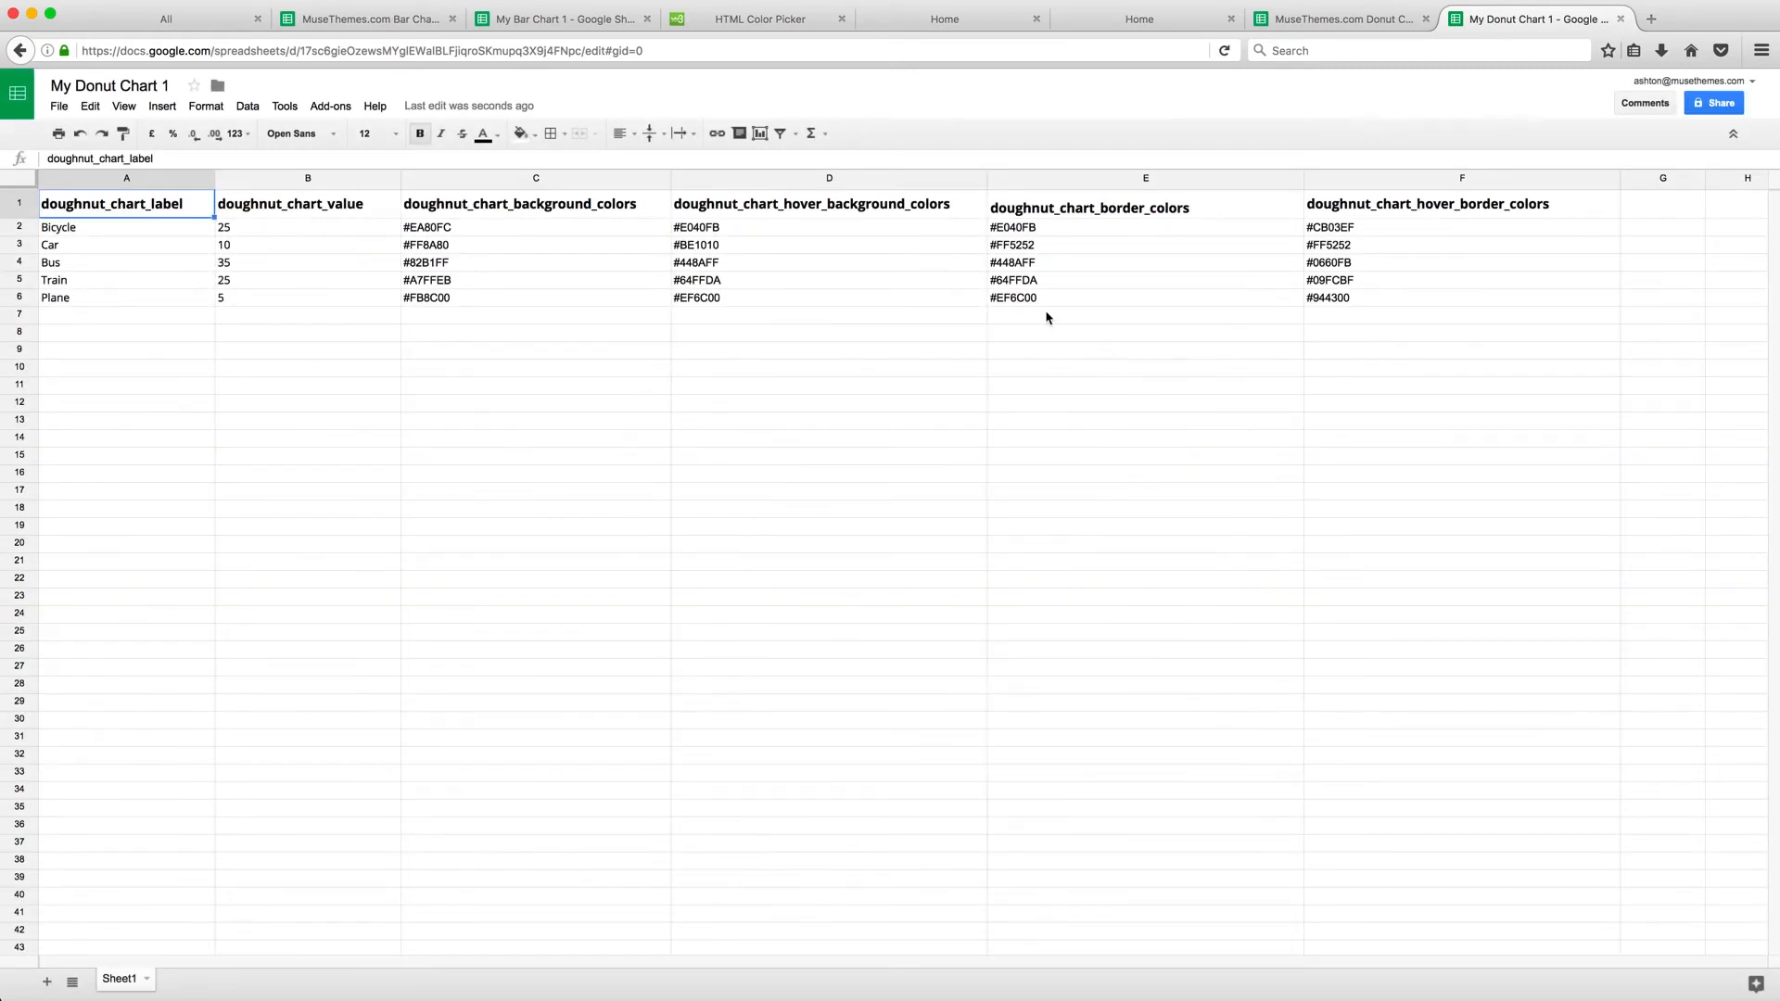
# Copy the spreadsheet key from the copy's address and paste it into the donut widget's Chart Data Google Spreadsheet Key field
pyautogui.click(325, 50)
pyautogui.moveTo(301, 51); pyautogui.dragTo(584, 50)
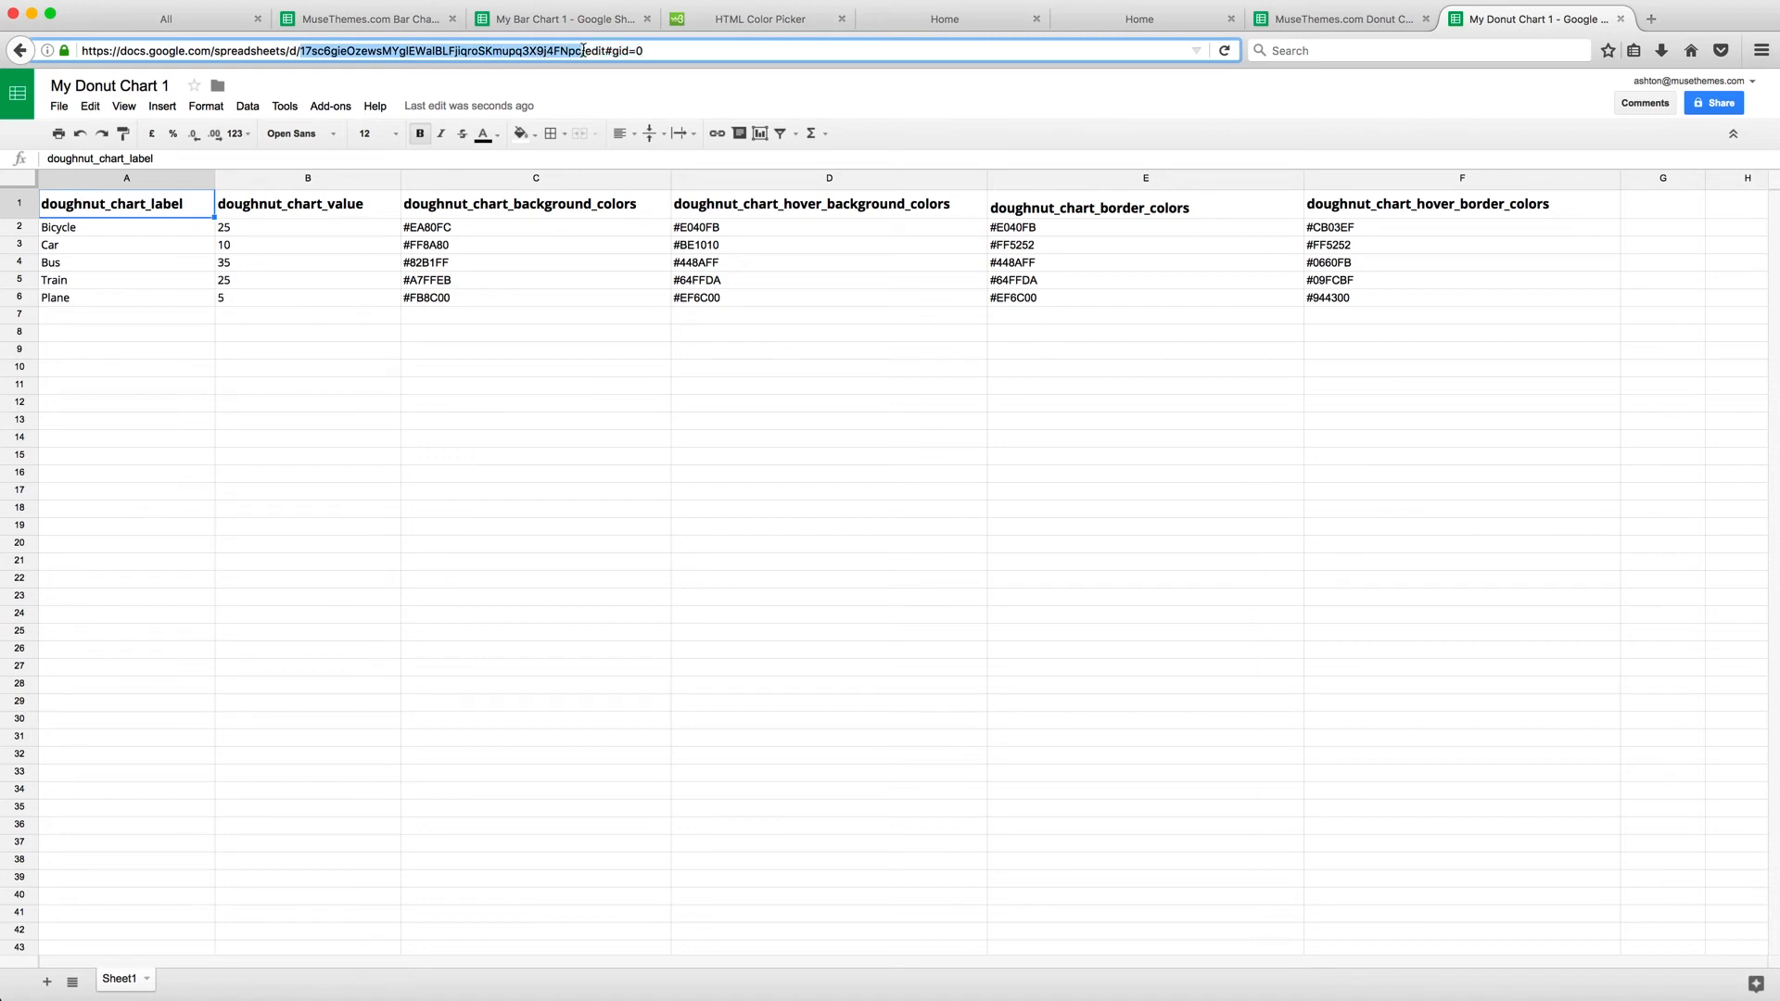
pyautogui.click(479, 50)
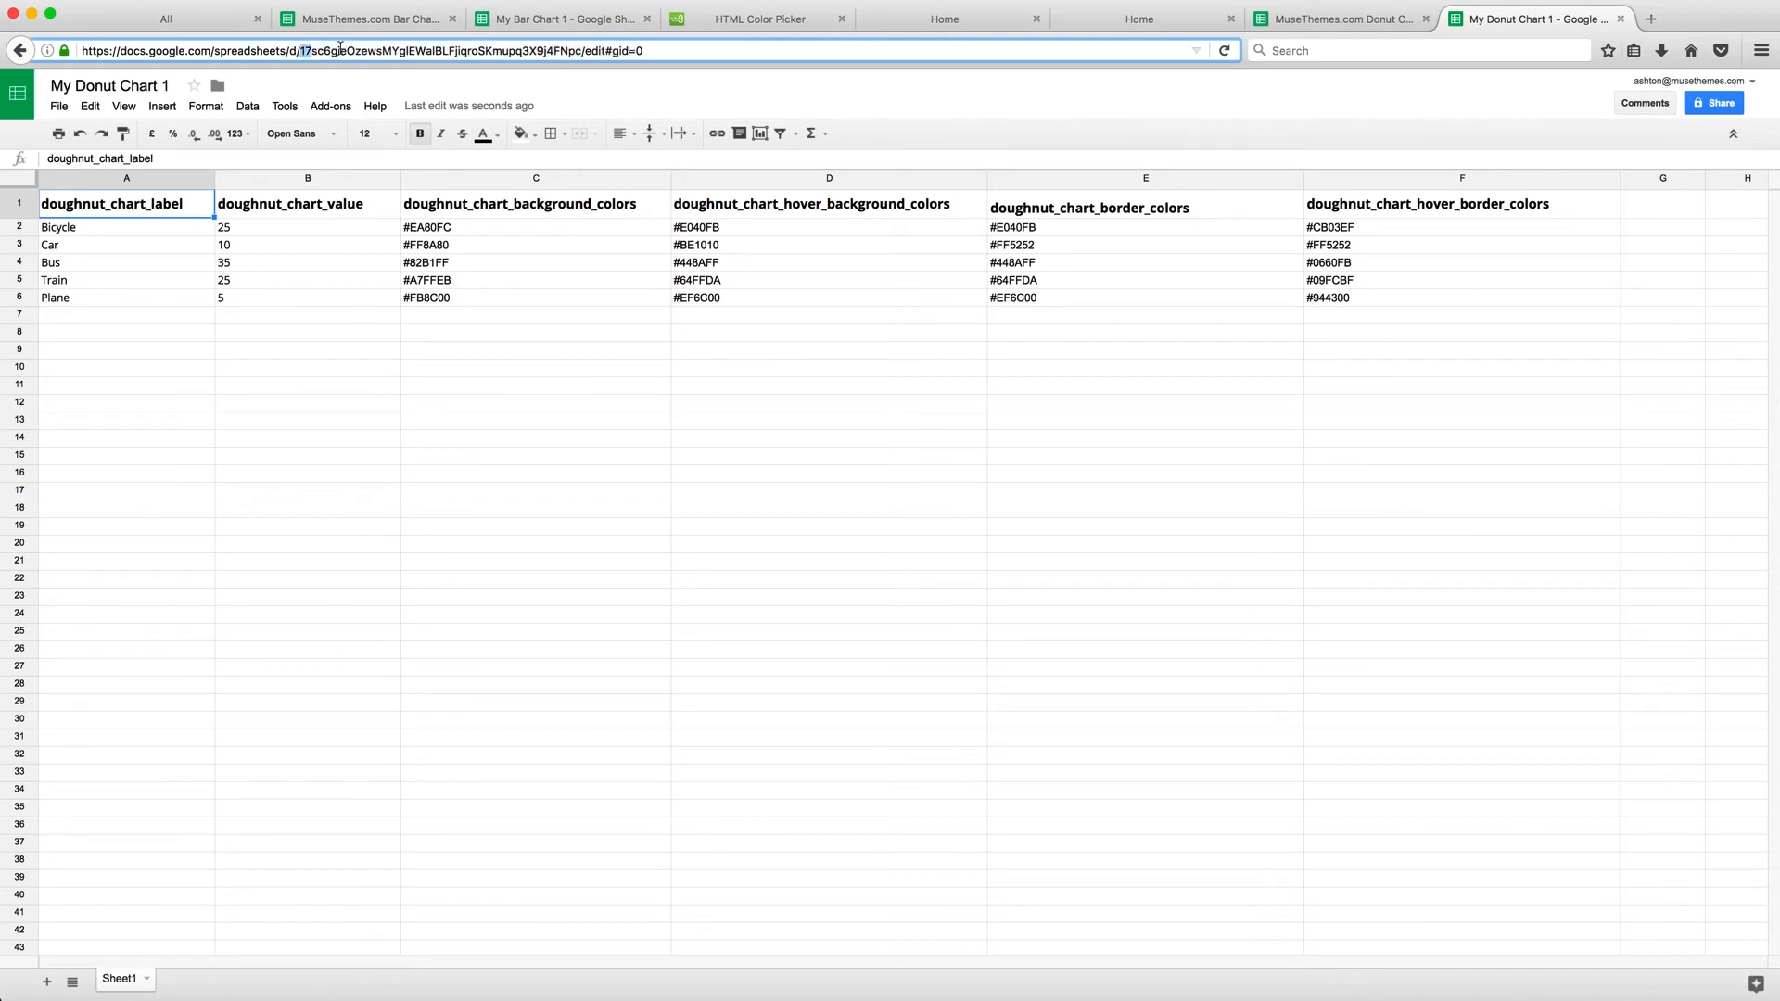
pyautogui.moveTo(341, 46); pyautogui.dragTo(582, 53)
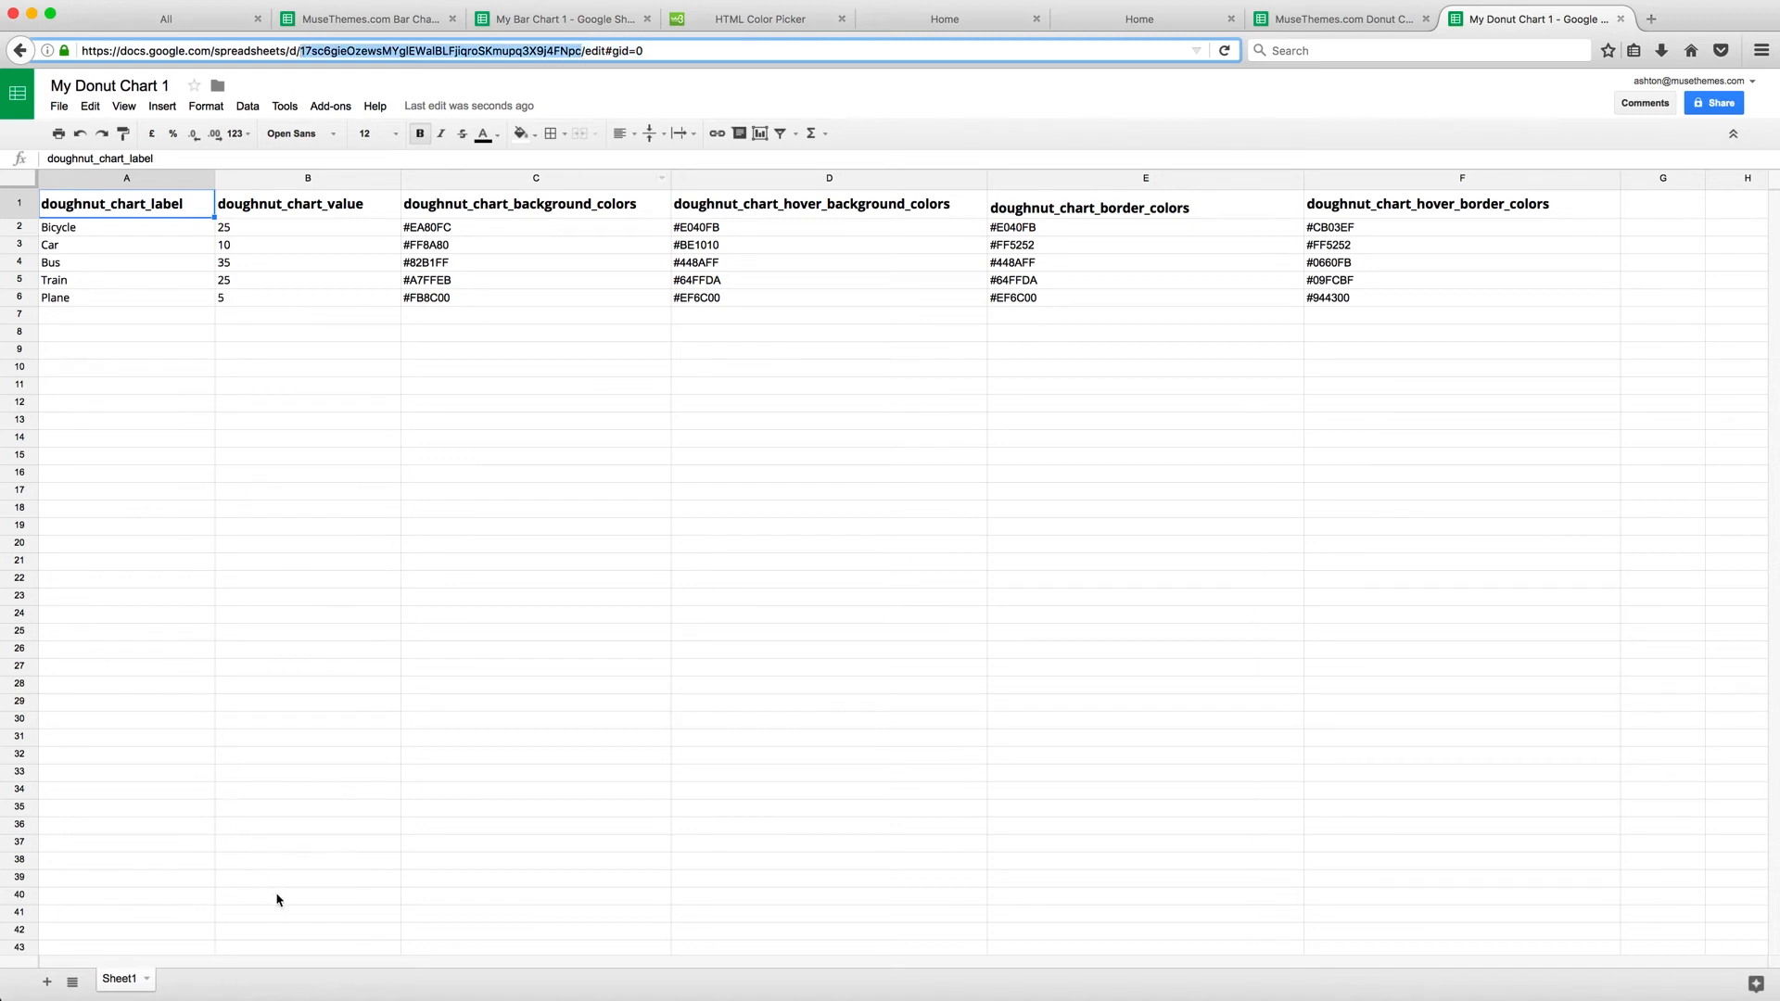
pyautogui.click(298, 988)
pyautogui.click(1082, 181)
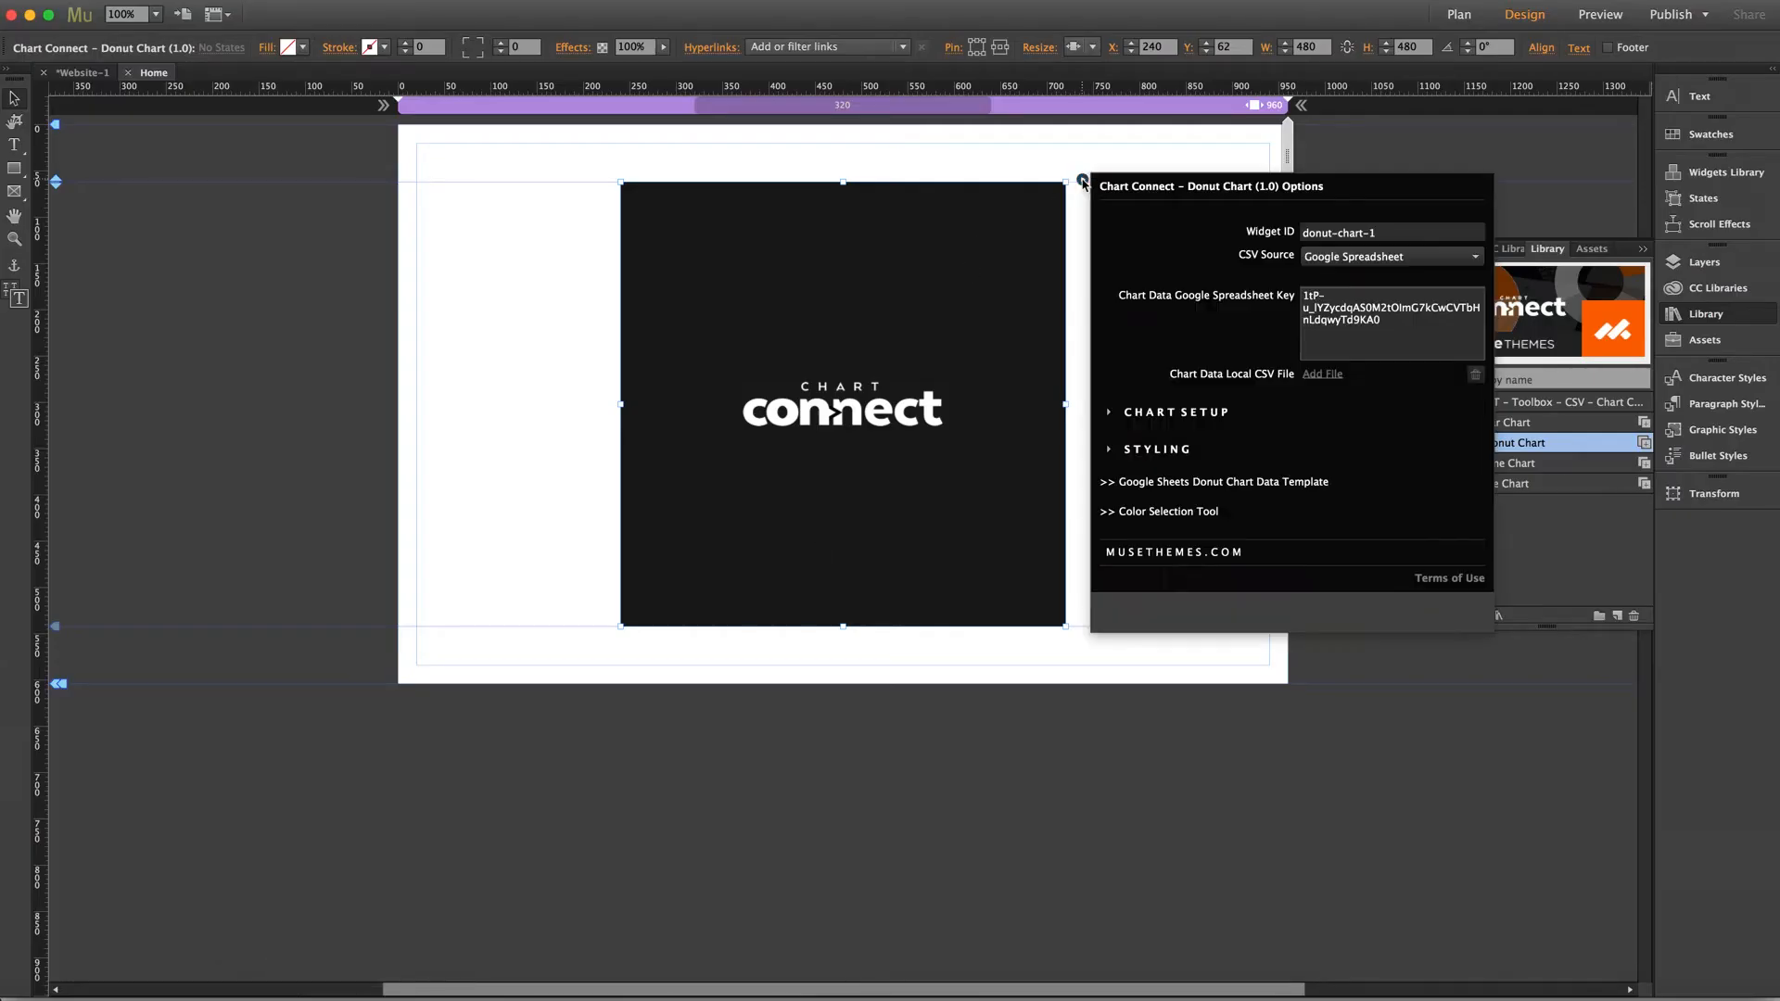
pyautogui.tripleClick(1317, 301)
pyautogui.press('super+v')
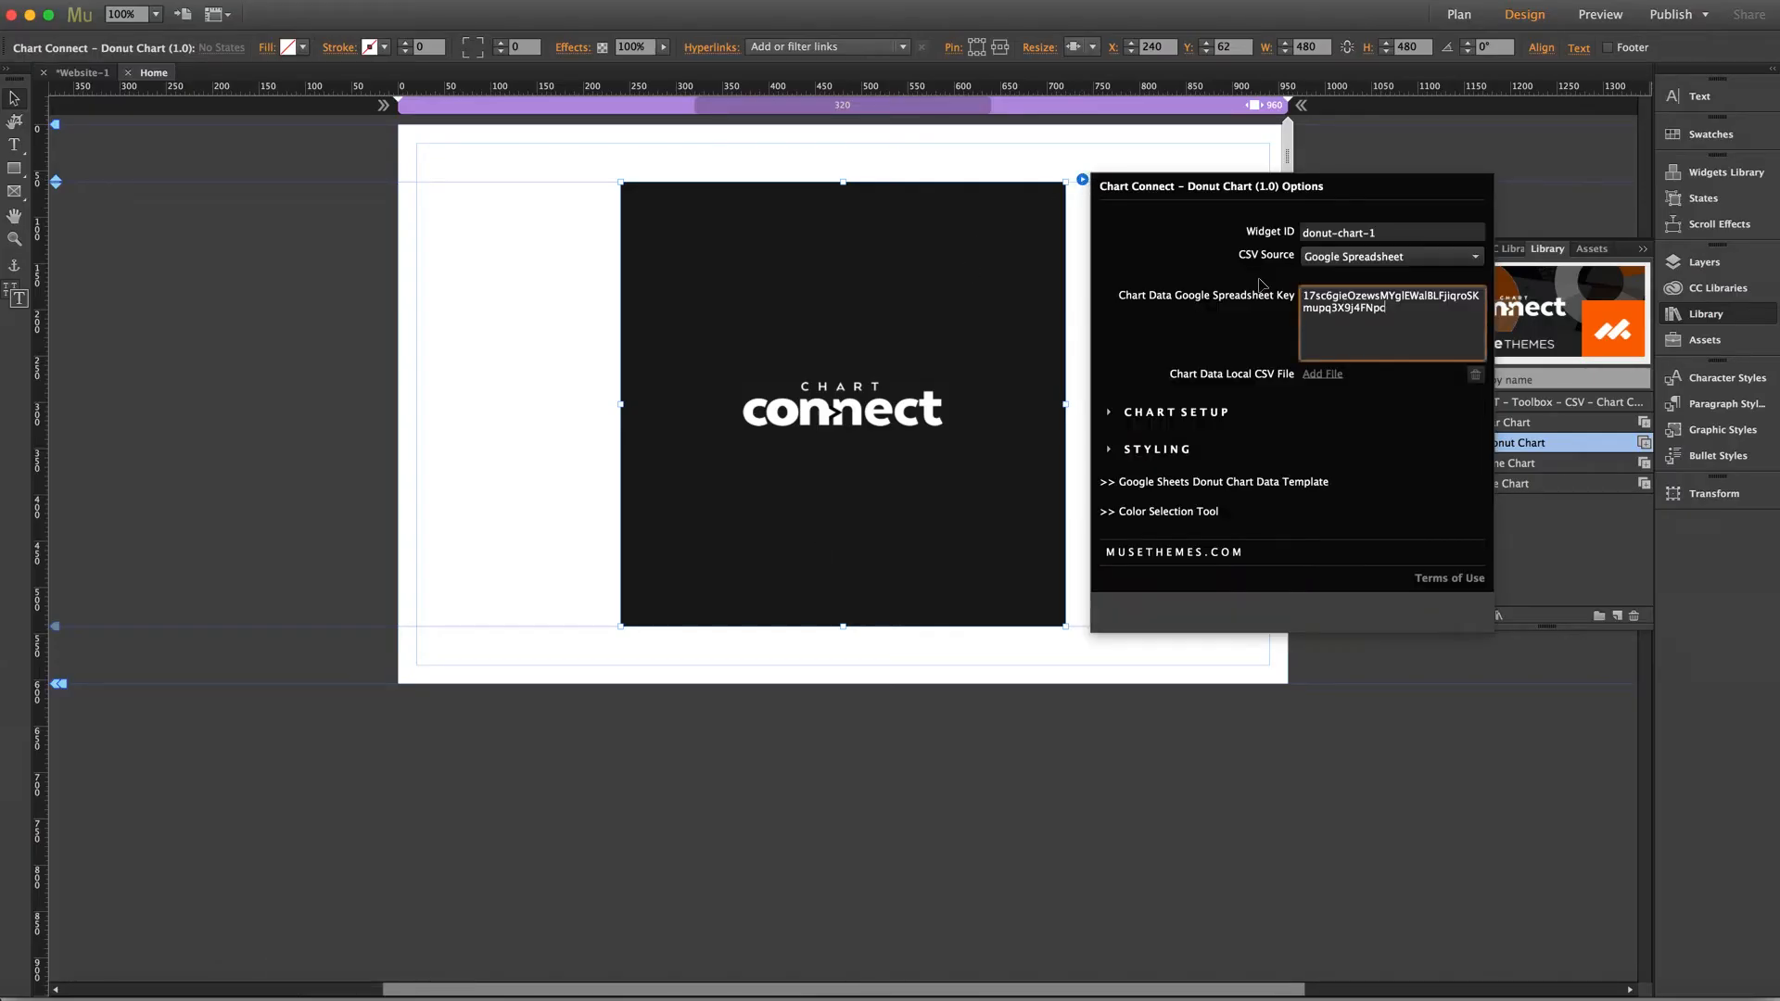
pyautogui.click(307, 370)
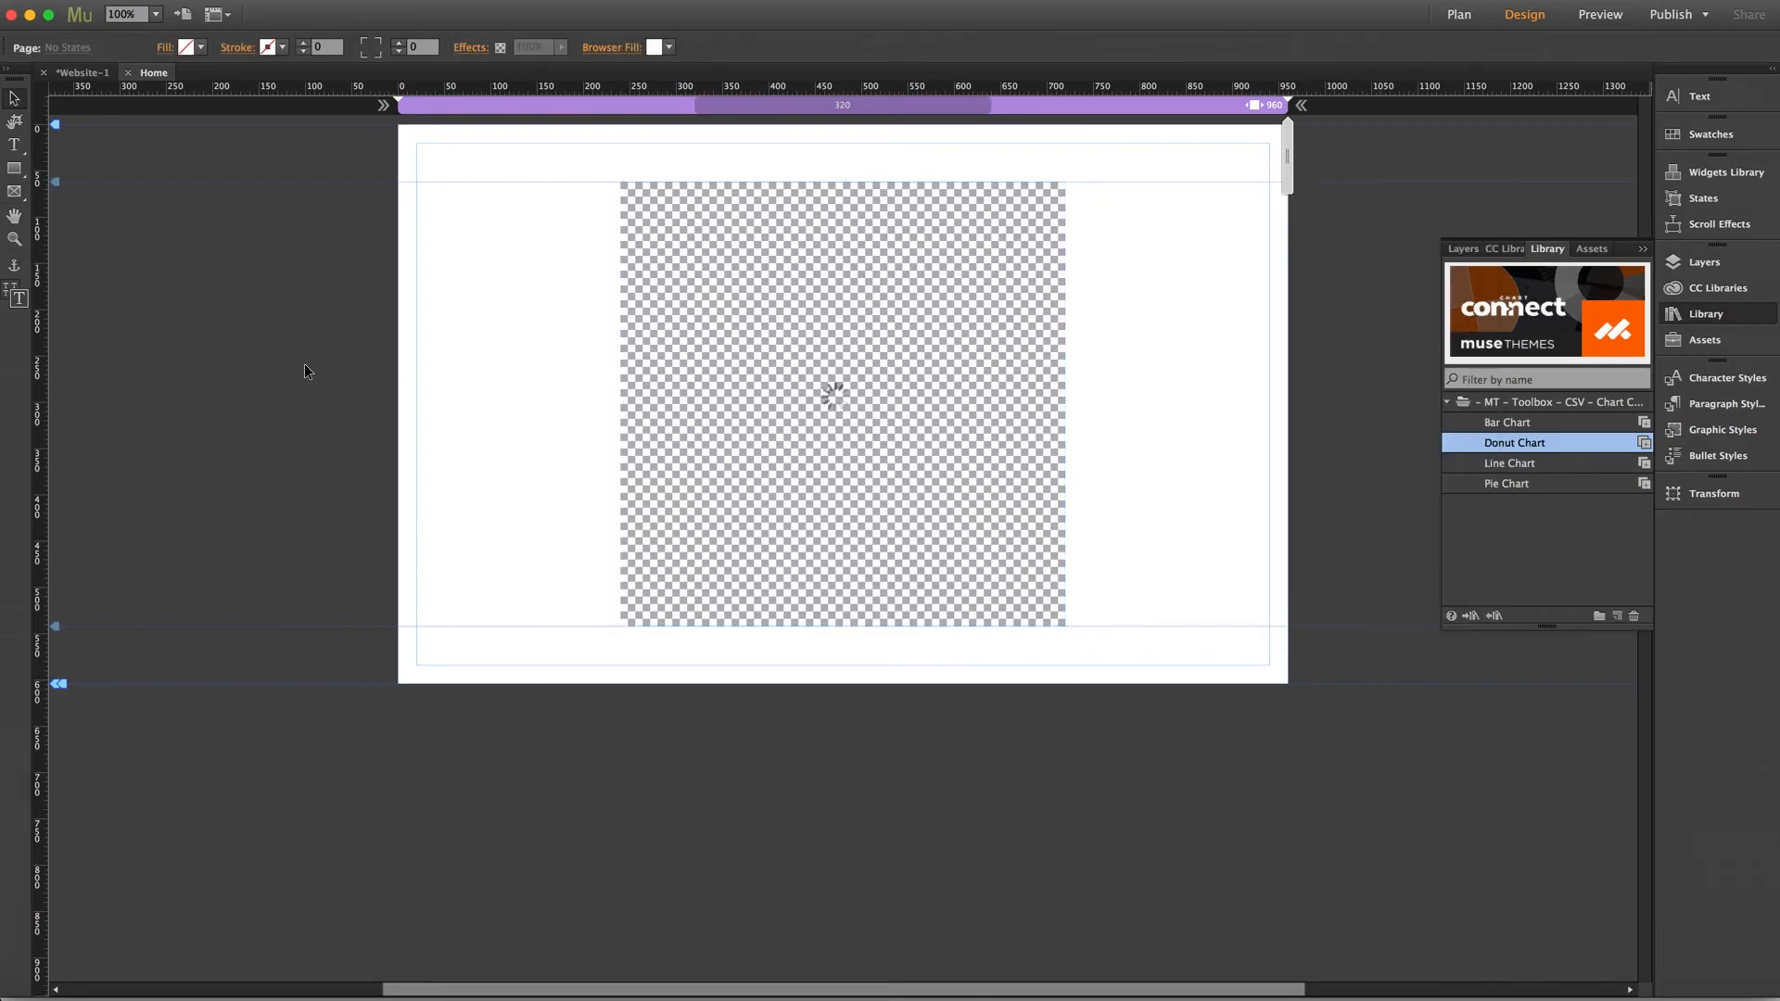
# Preview the page in the browser to check the donut chart, then return to Muse
pyautogui.press('super+shift+e')
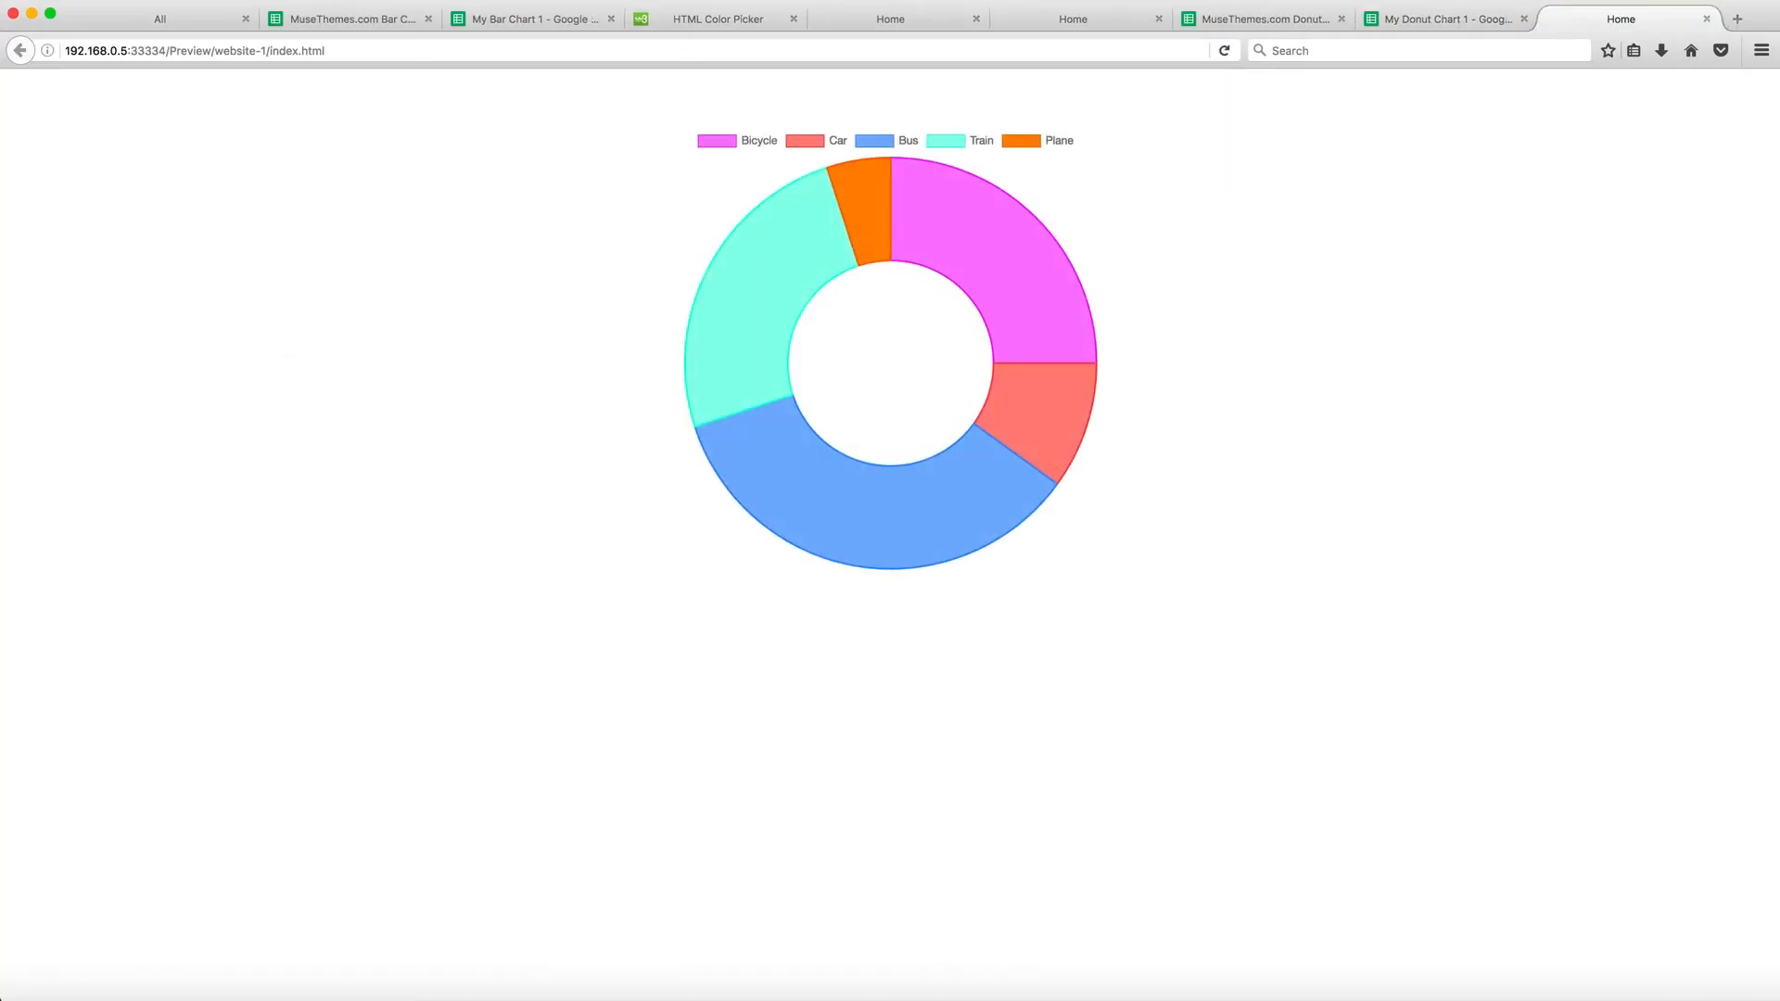
pyautogui.moveTo(970, 481)
pyautogui.click(298, 994)
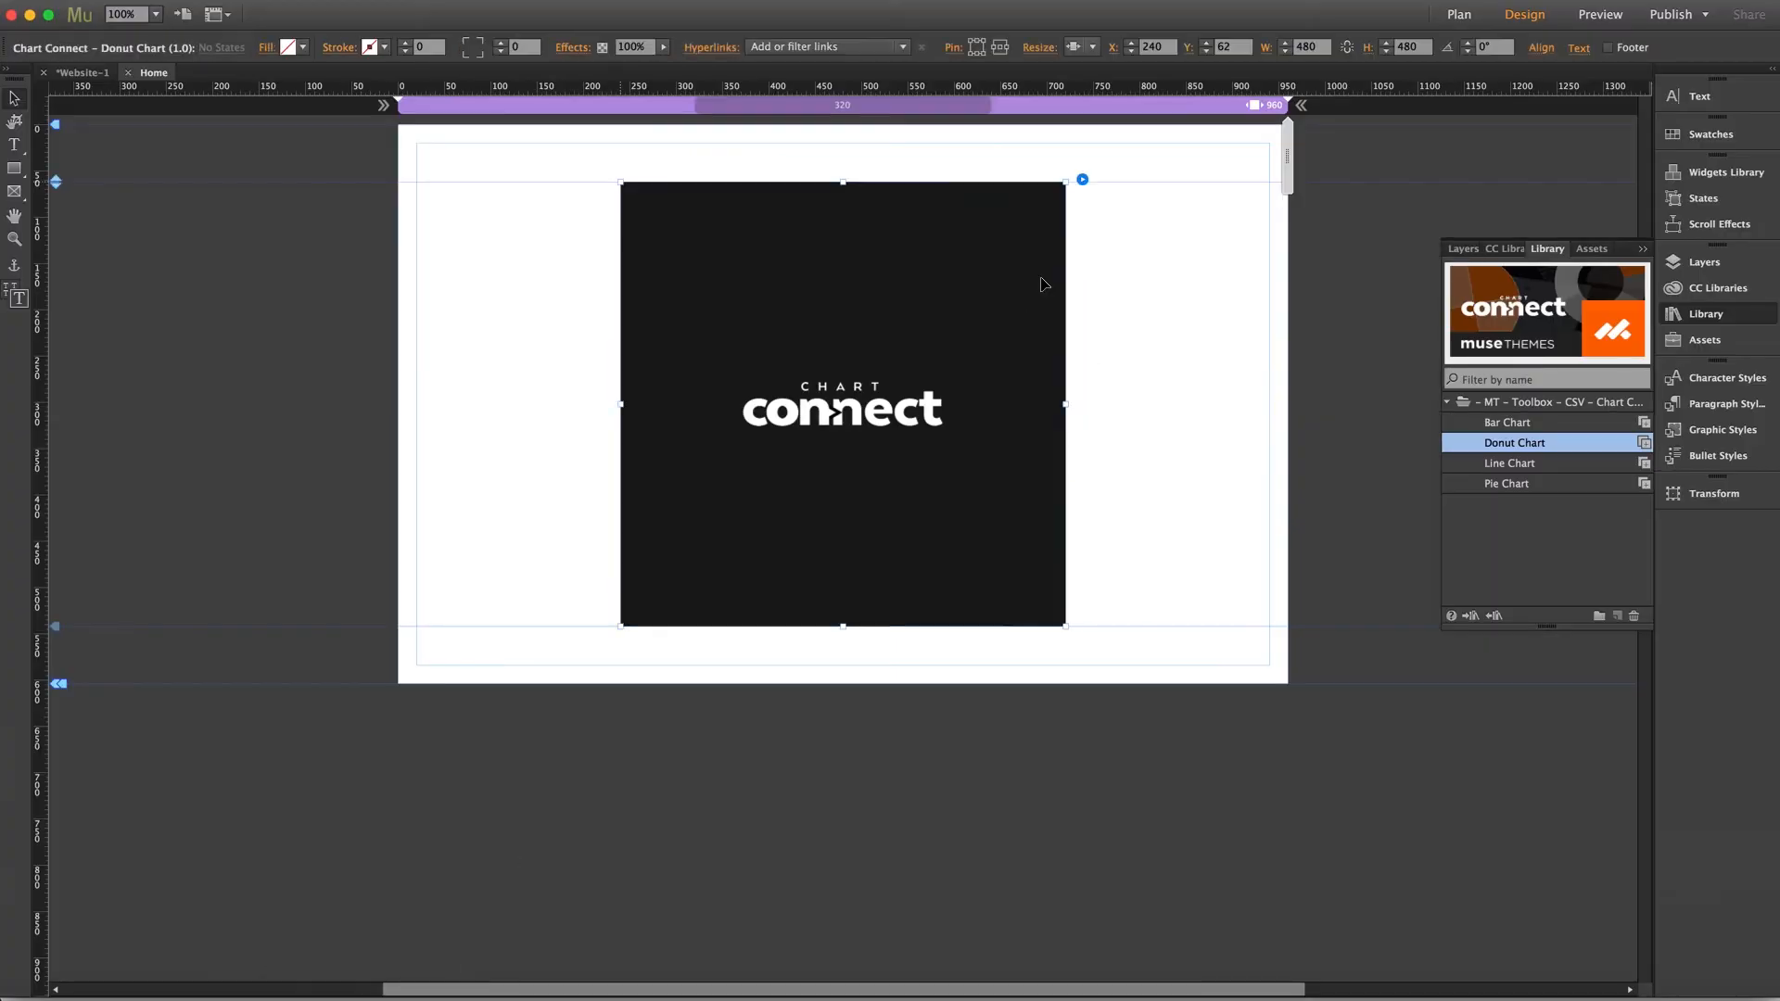
# In the donut widget's Chart Setup, set Cut-Out Percentage to 25 and keep Animate On Page Load & When In View
pyautogui.click(1082, 179)
pyautogui.click(1157, 414)
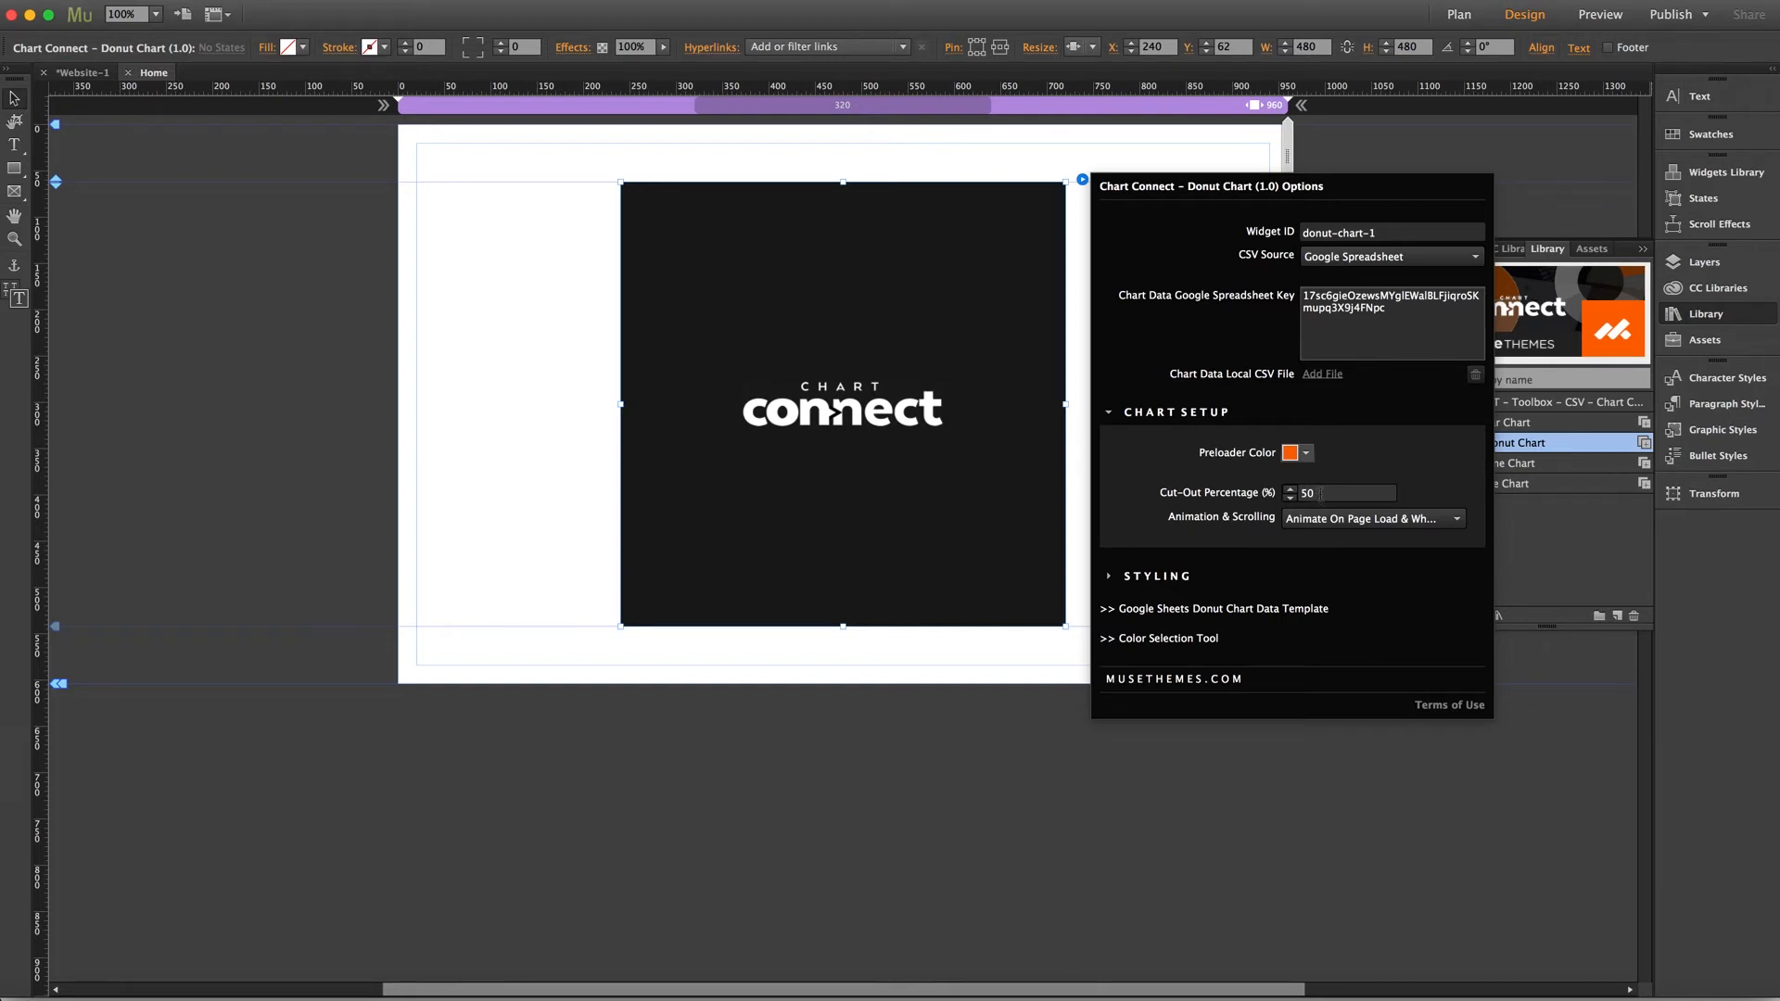
pyautogui.moveTo(1325, 493); pyautogui.dragTo(1286, 501)
pyautogui.write('25')
pyautogui.press('Return')
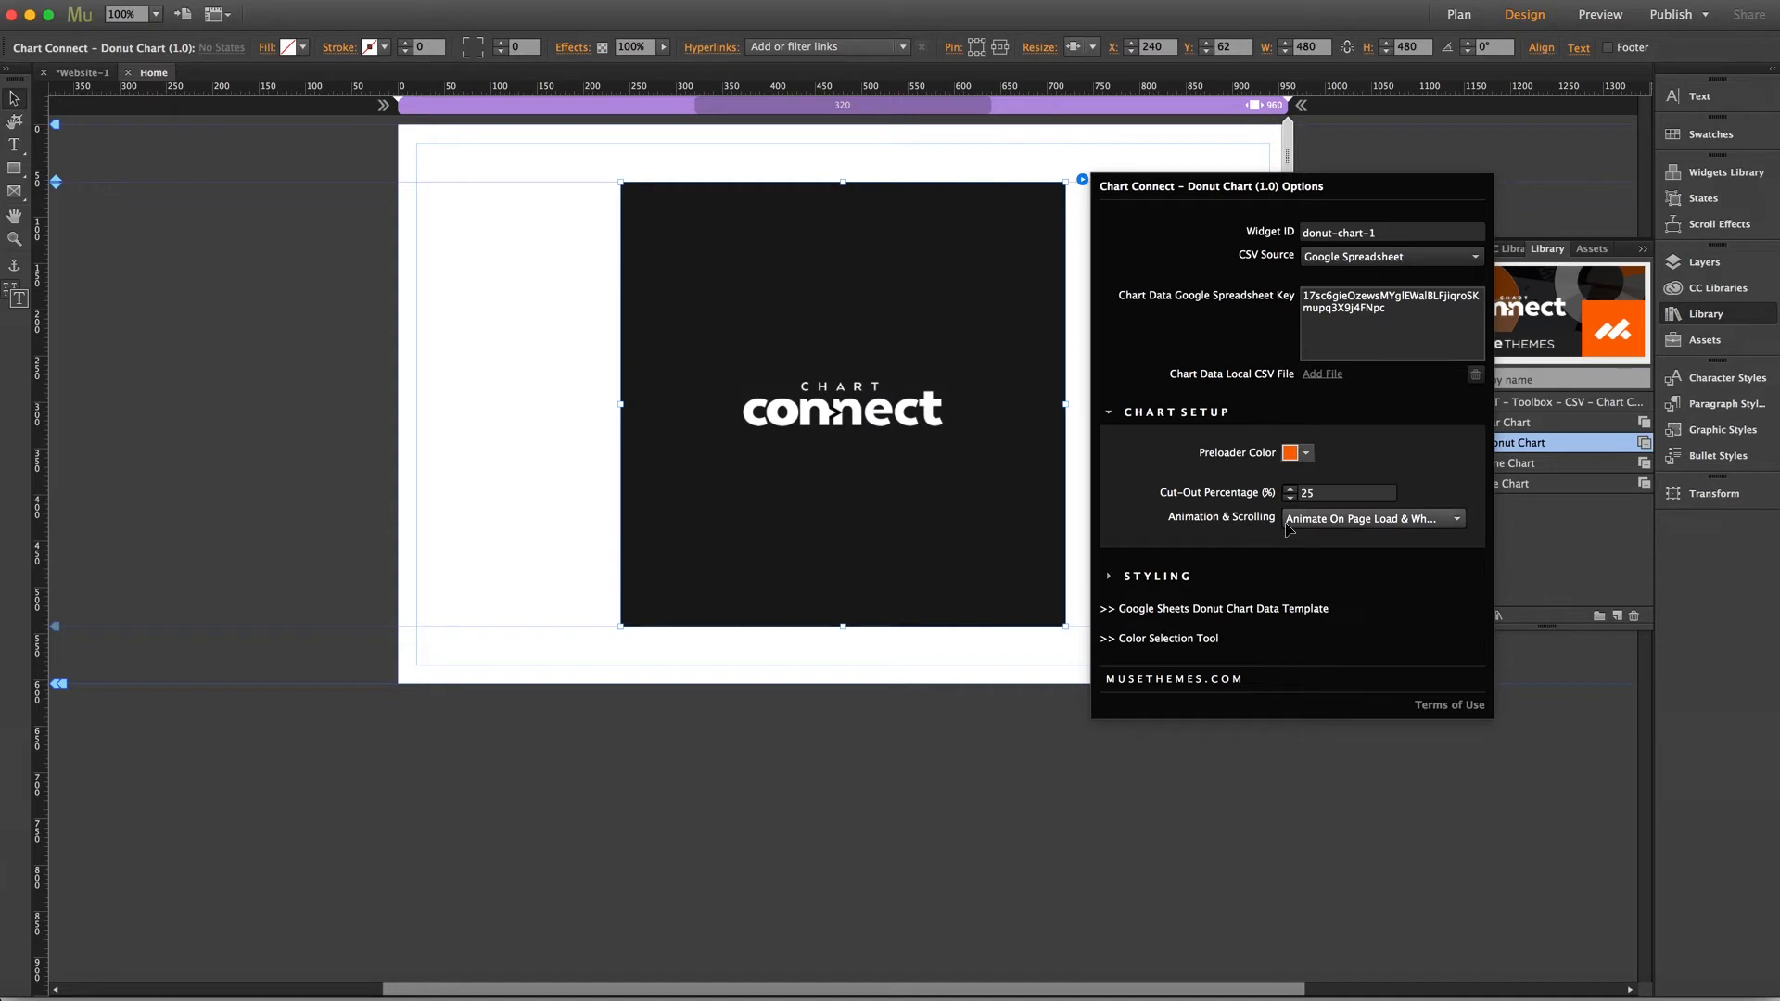
pyautogui.click(1458, 521)
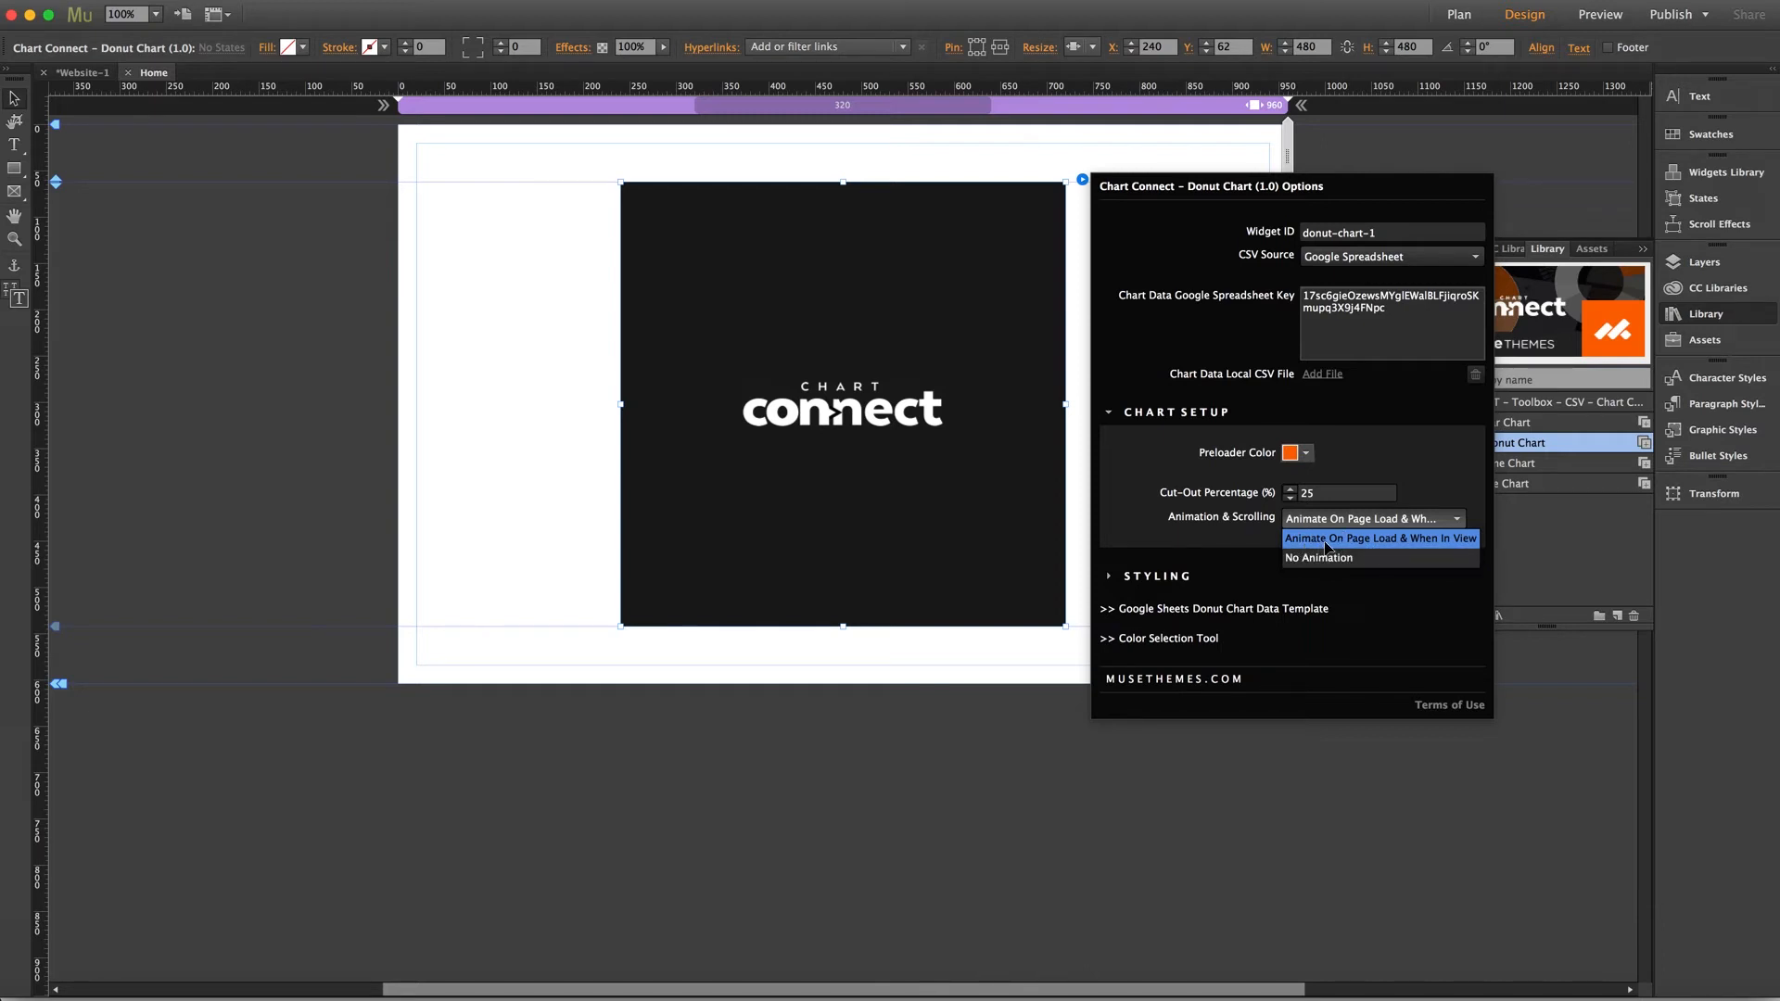
pyautogui.click(1444, 523)
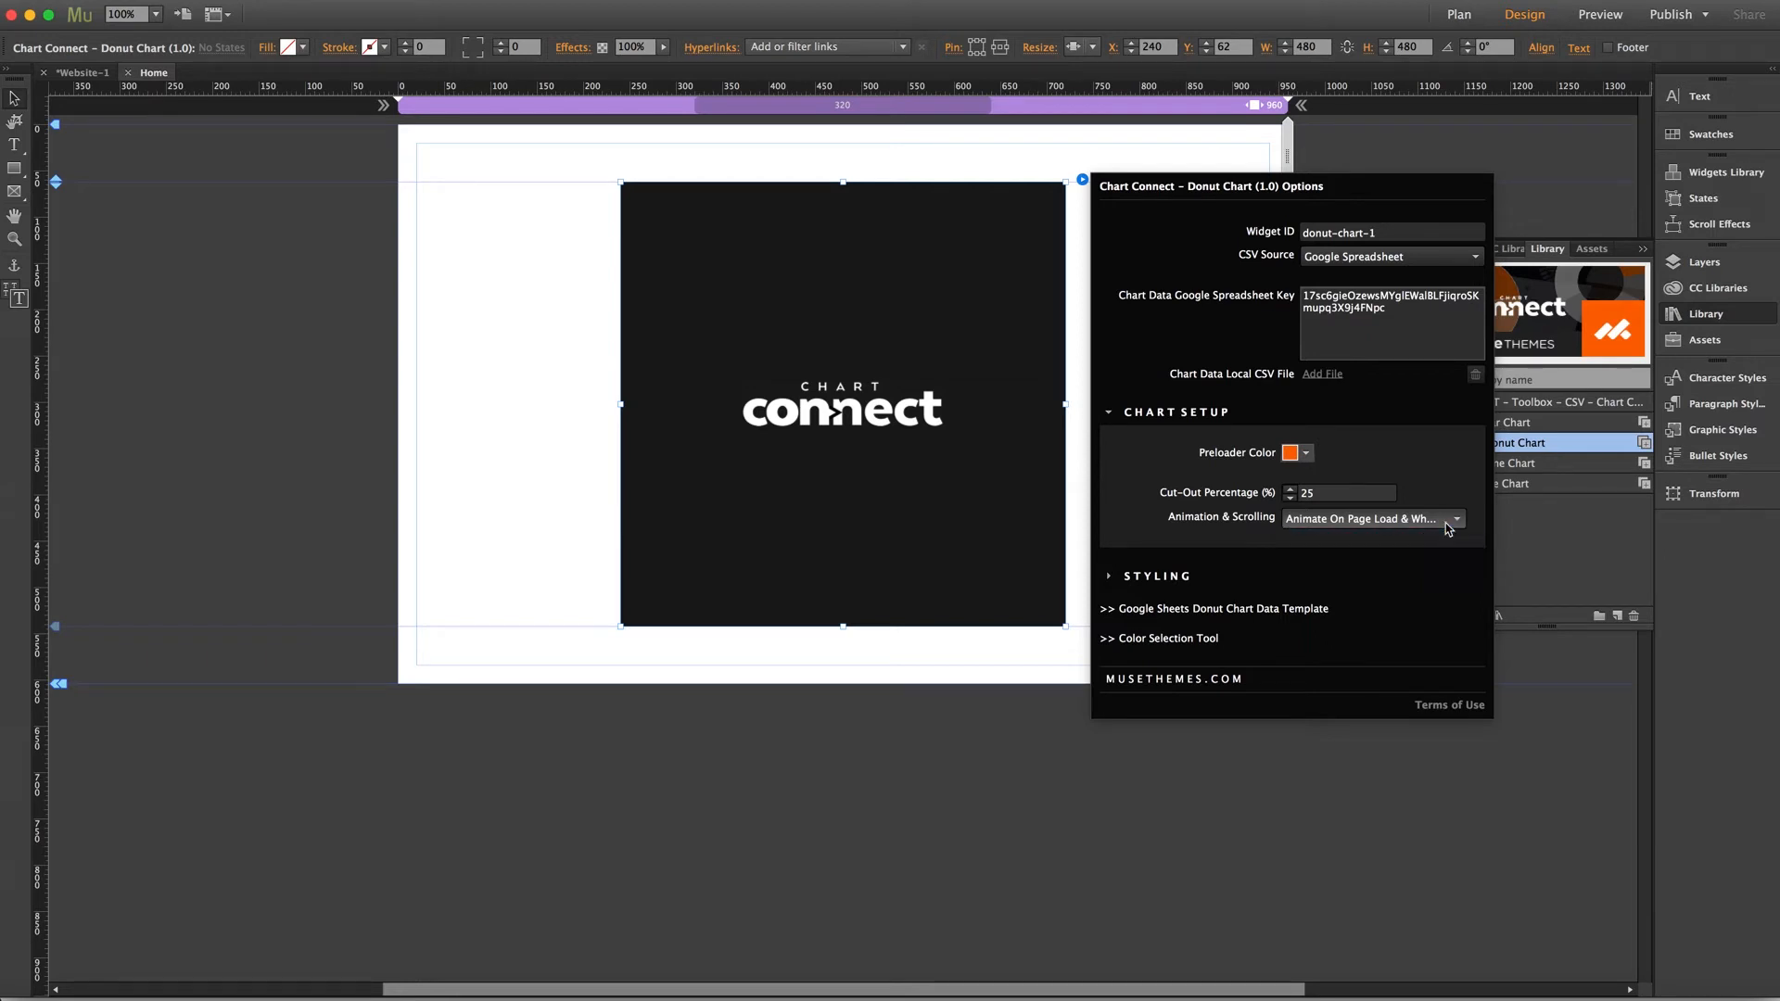
# Move the donut chart widget further down the page to about Y 1468
pyautogui.click(860, 509)
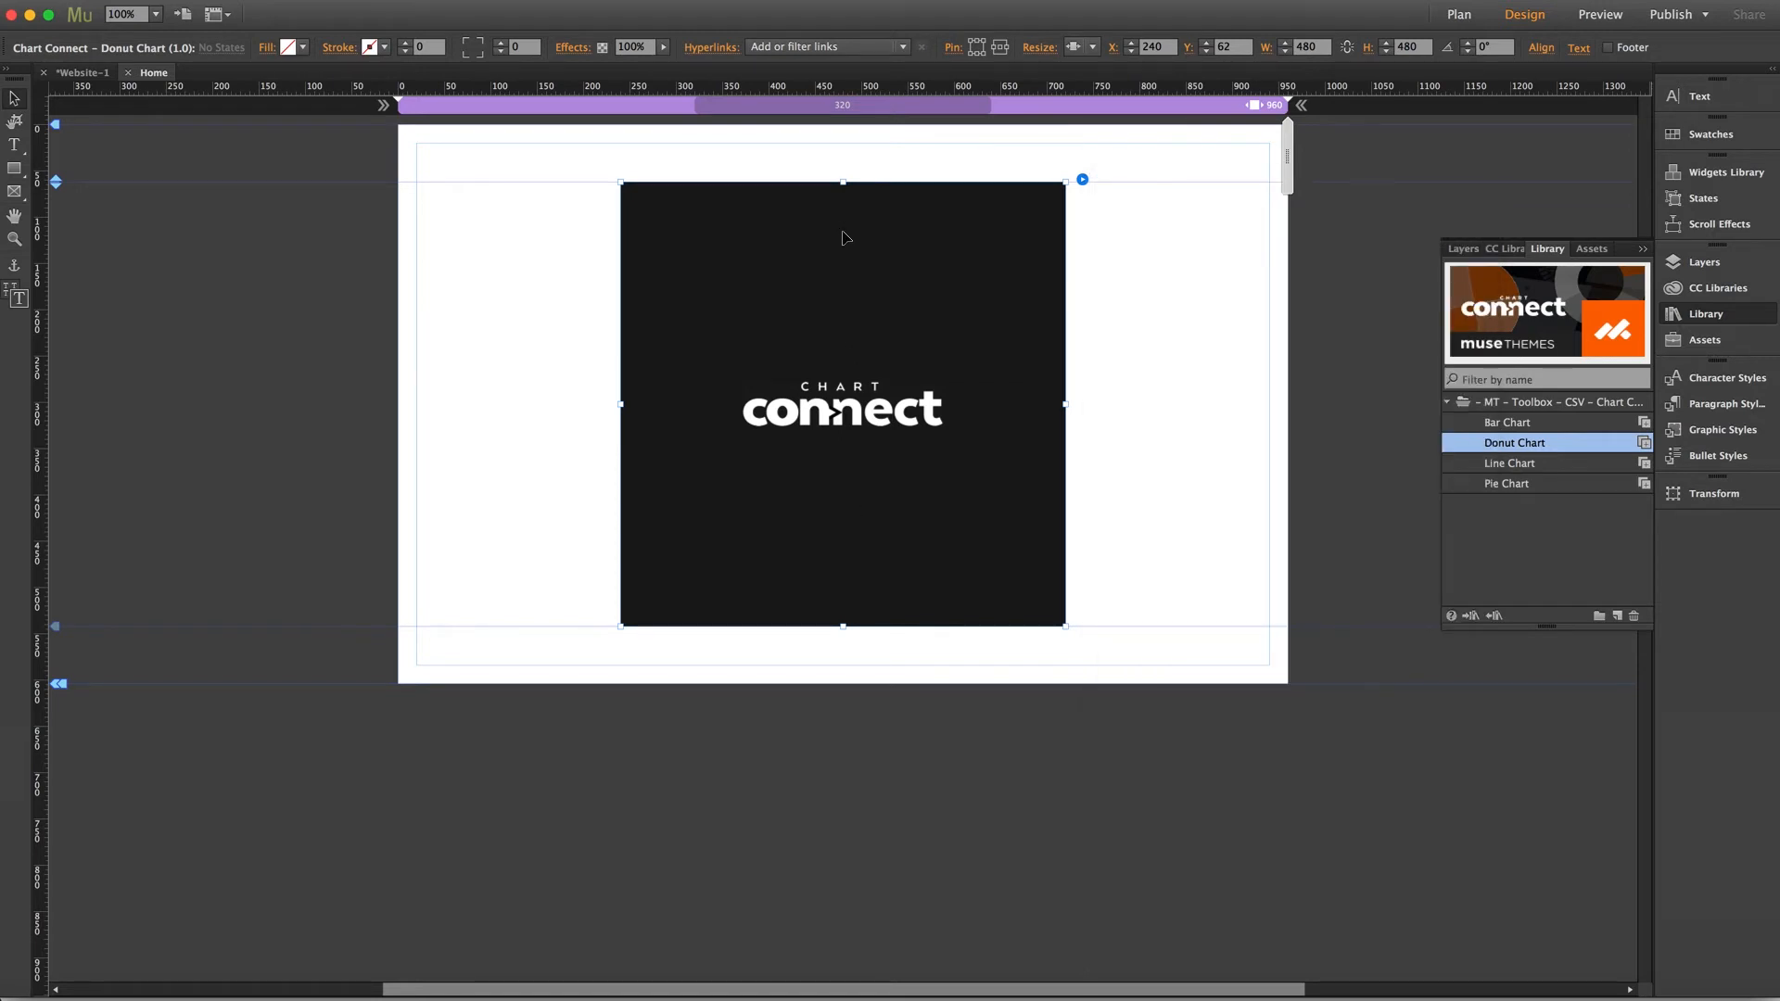
pyautogui.moveTo(844, 212); pyautogui.dragTo(854, 970)
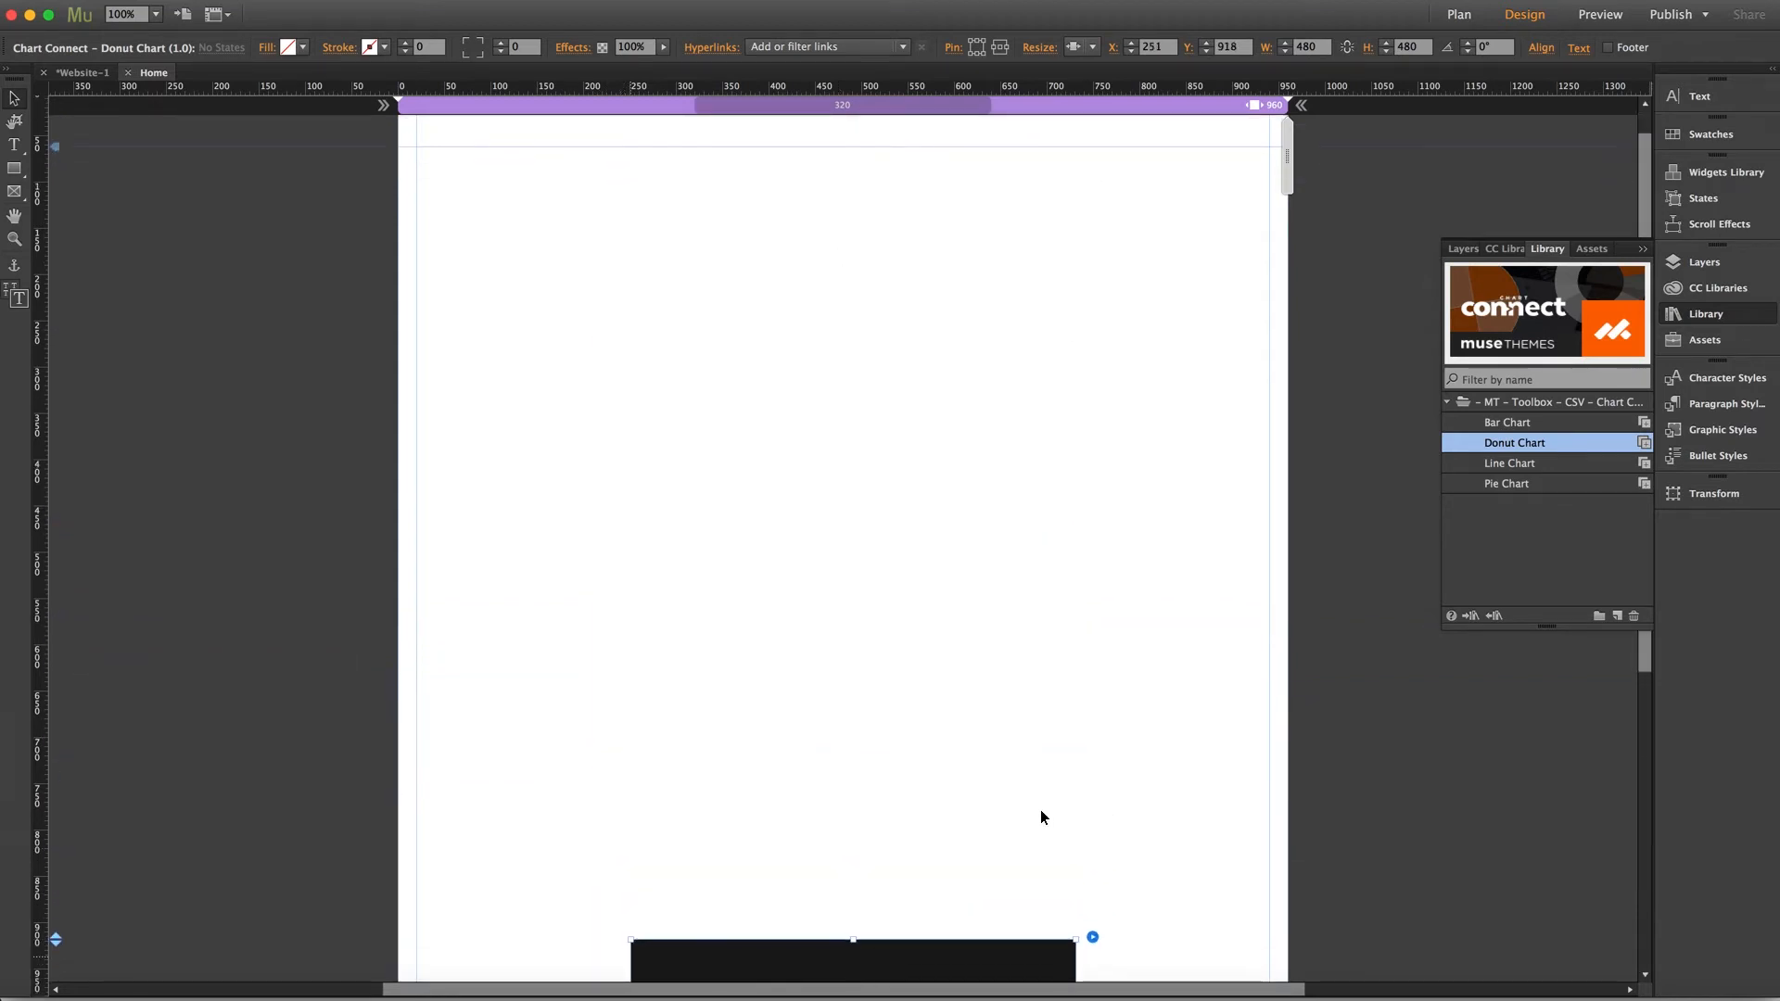
pyautogui.scroll(-5, 1040, 817)
pyautogui.moveTo(867, 546); pyautogui.dragTo(857, 944)
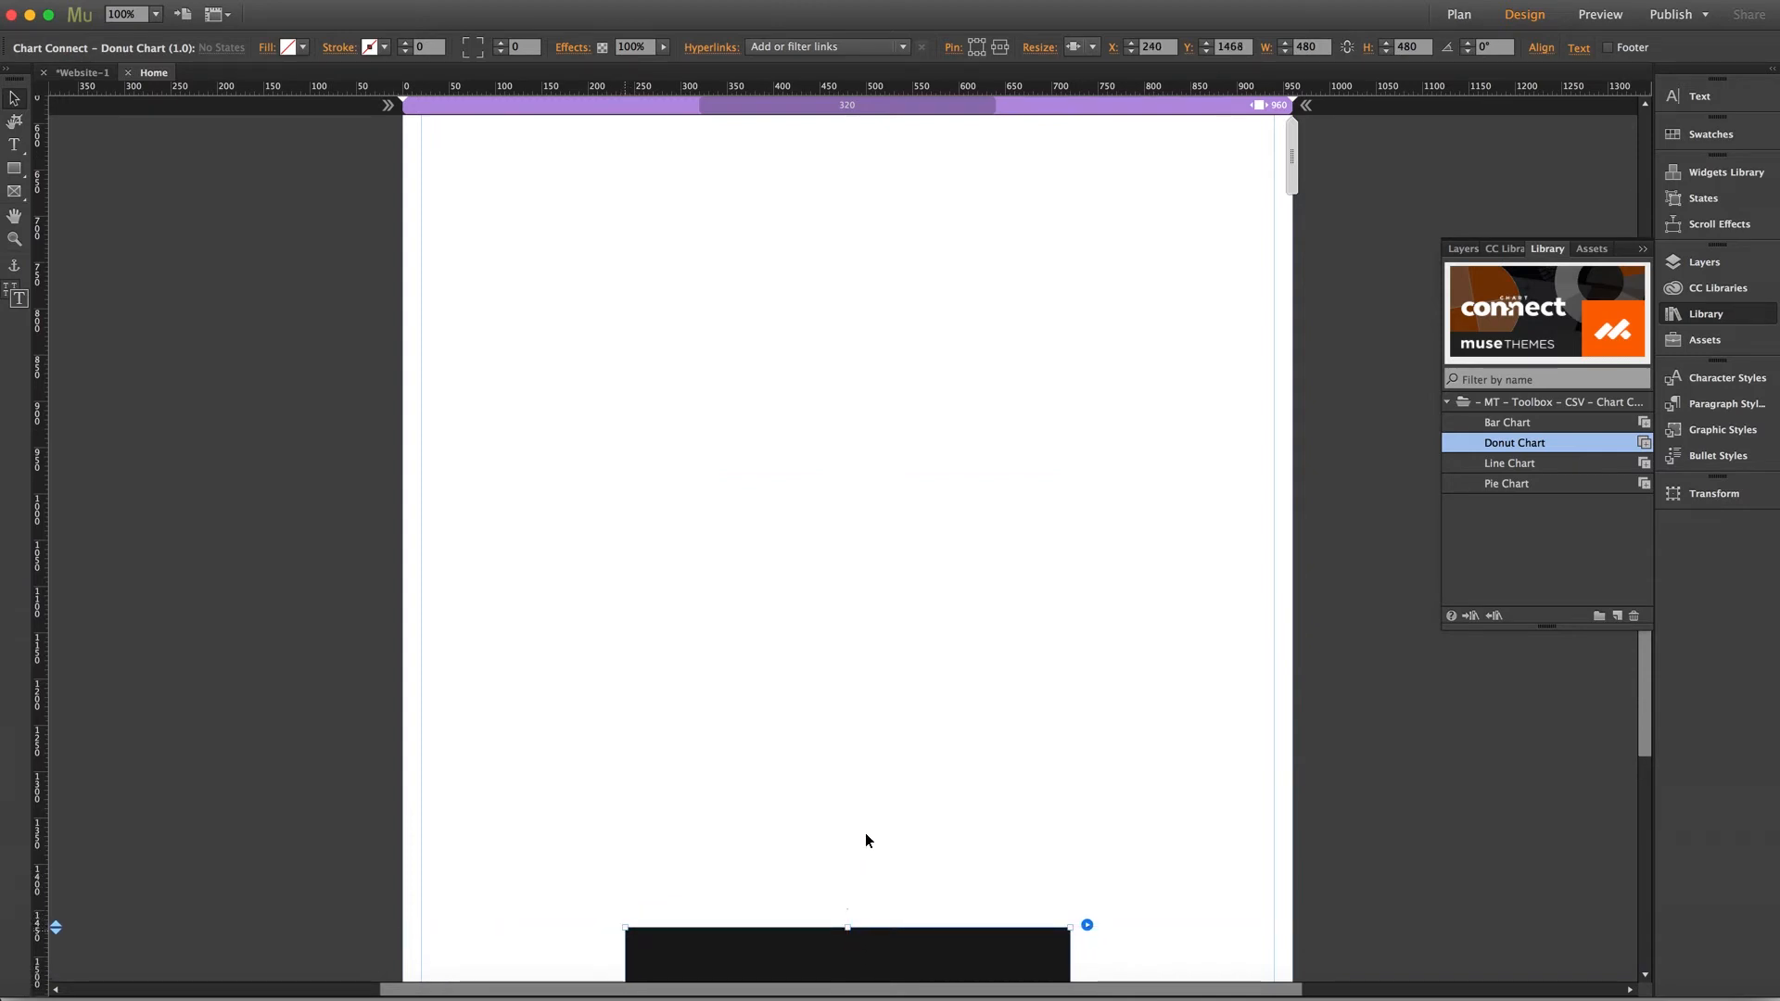
pyautogui.click(864, 829)
pyautogui.scroll(15, 860, 766)
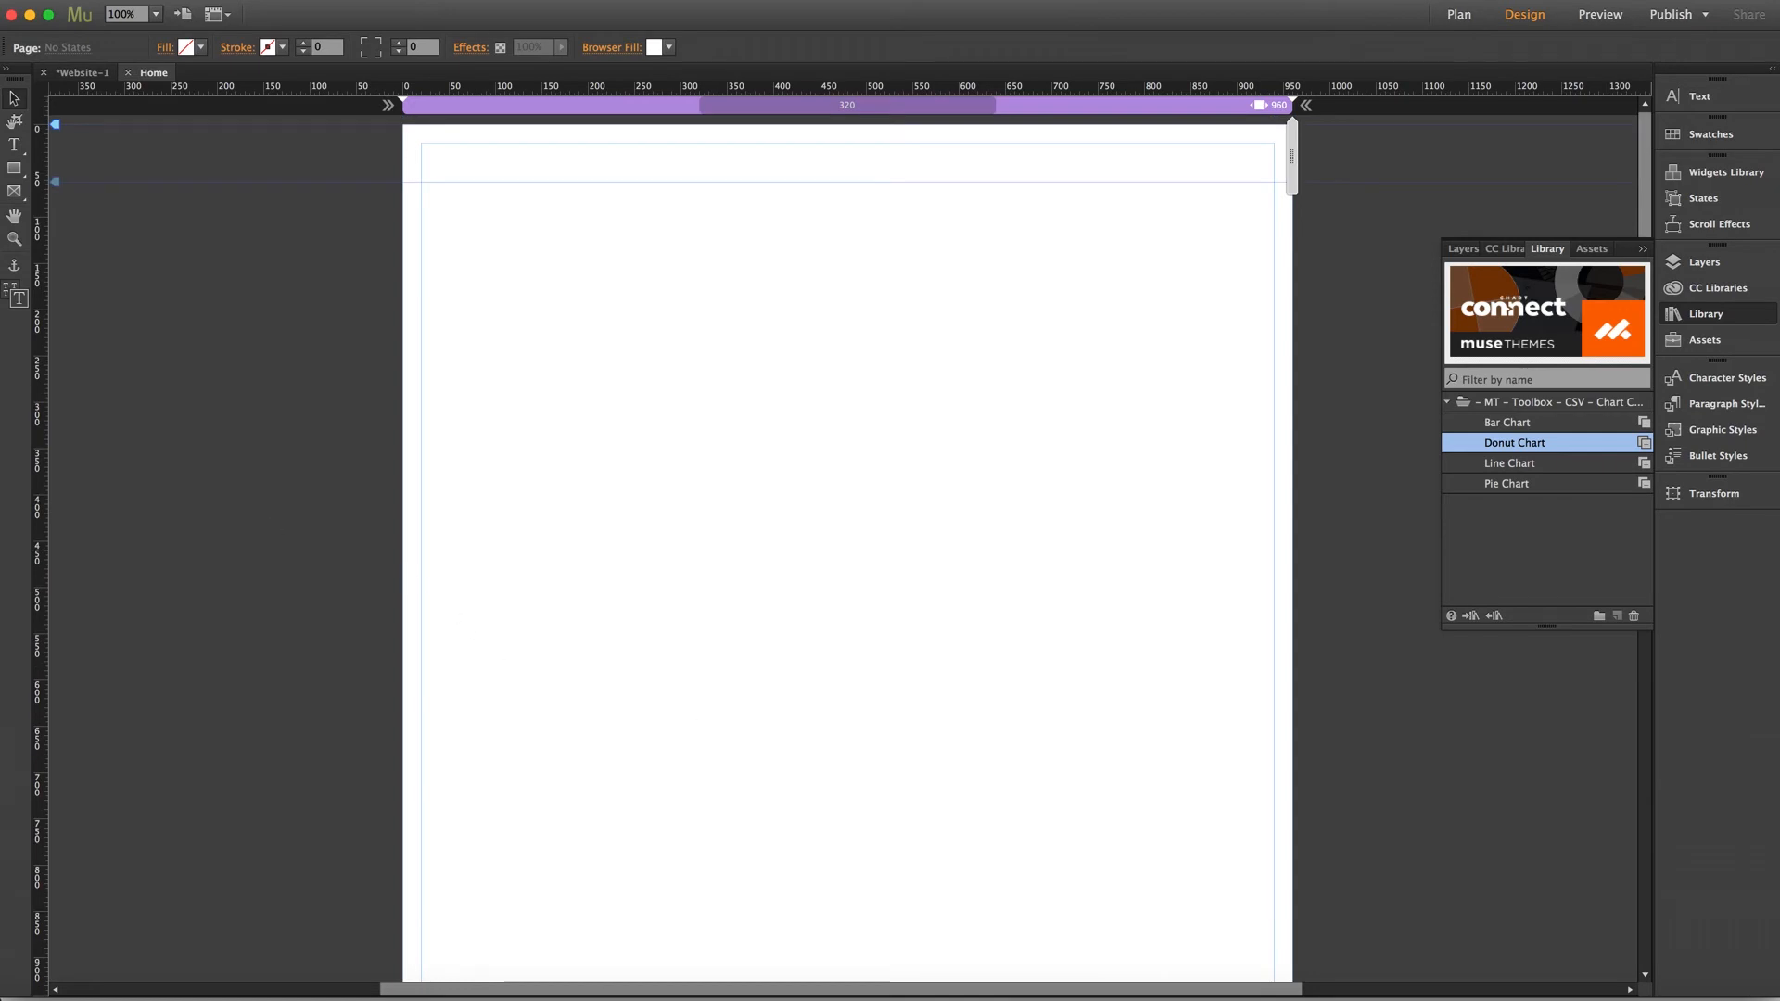
# Preview the page, scroll to the donut chart, and toggle legend entries off and on to test its animation
pyautogui.press('shift+super+e')
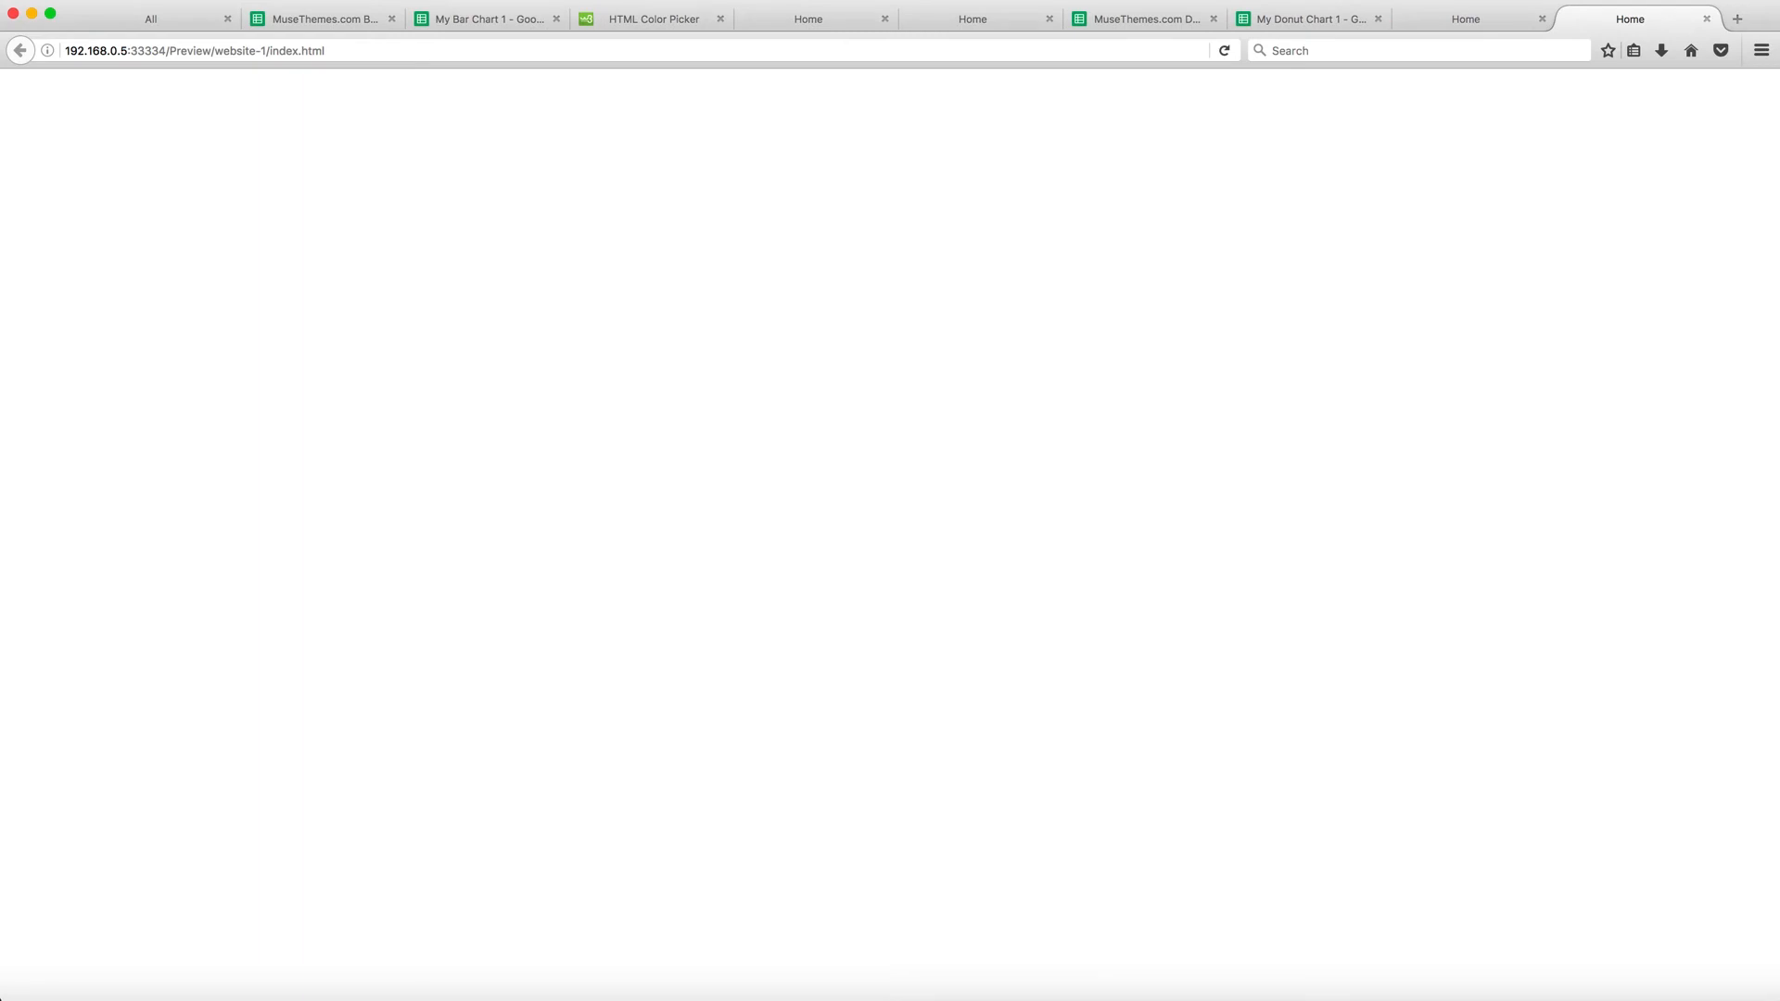
pyautogui.scroll(-10, 811, 521)
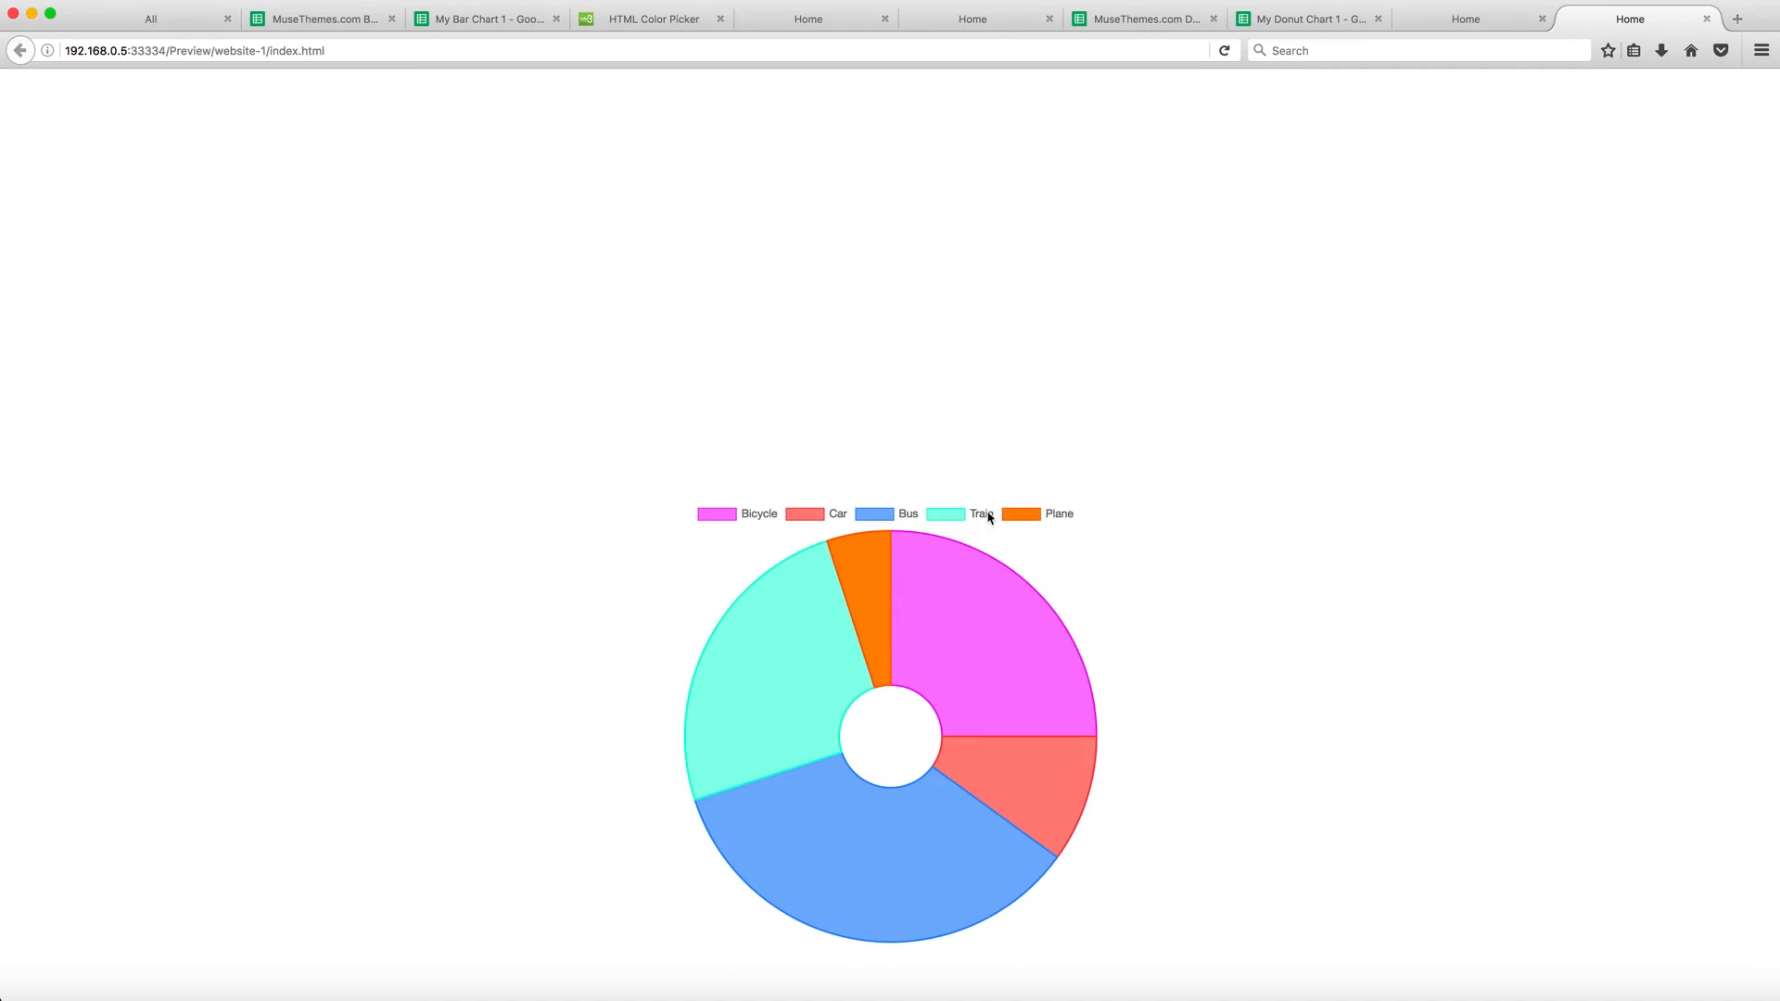
pyautogui.click(955, 515)
pyautogui.click(955, 515)
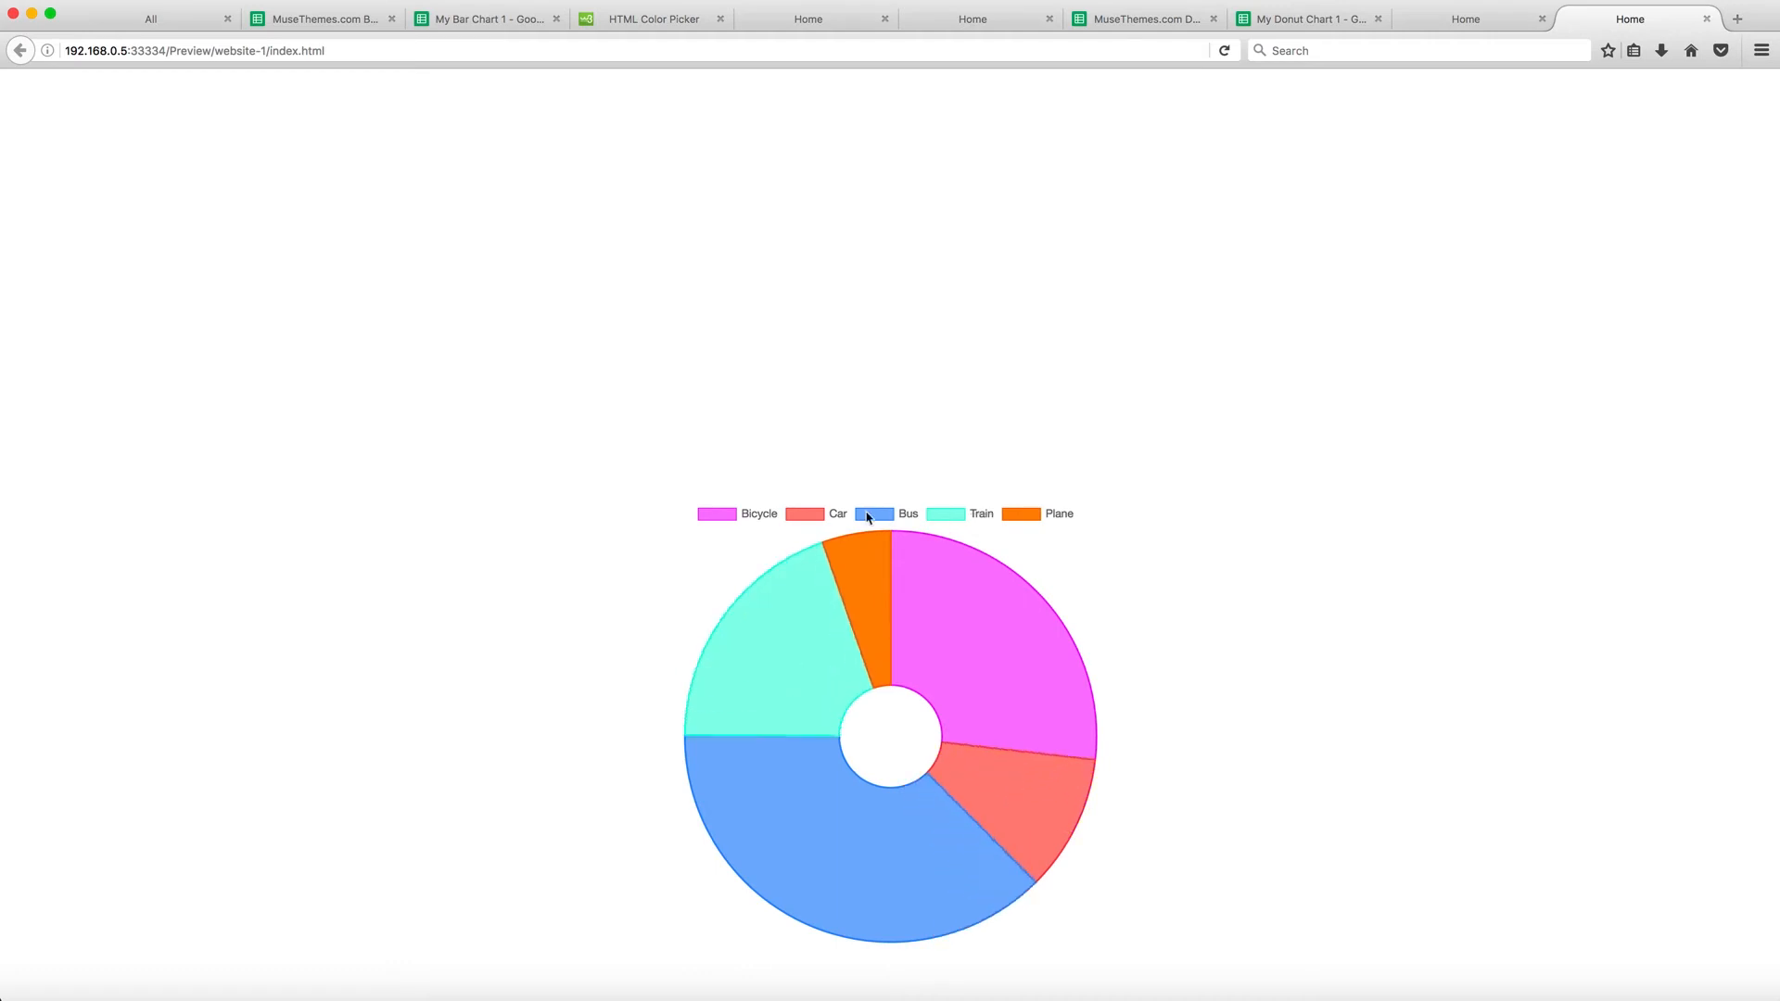
pyautogui.click(823, 513)
pyautogui.click(823, 514)
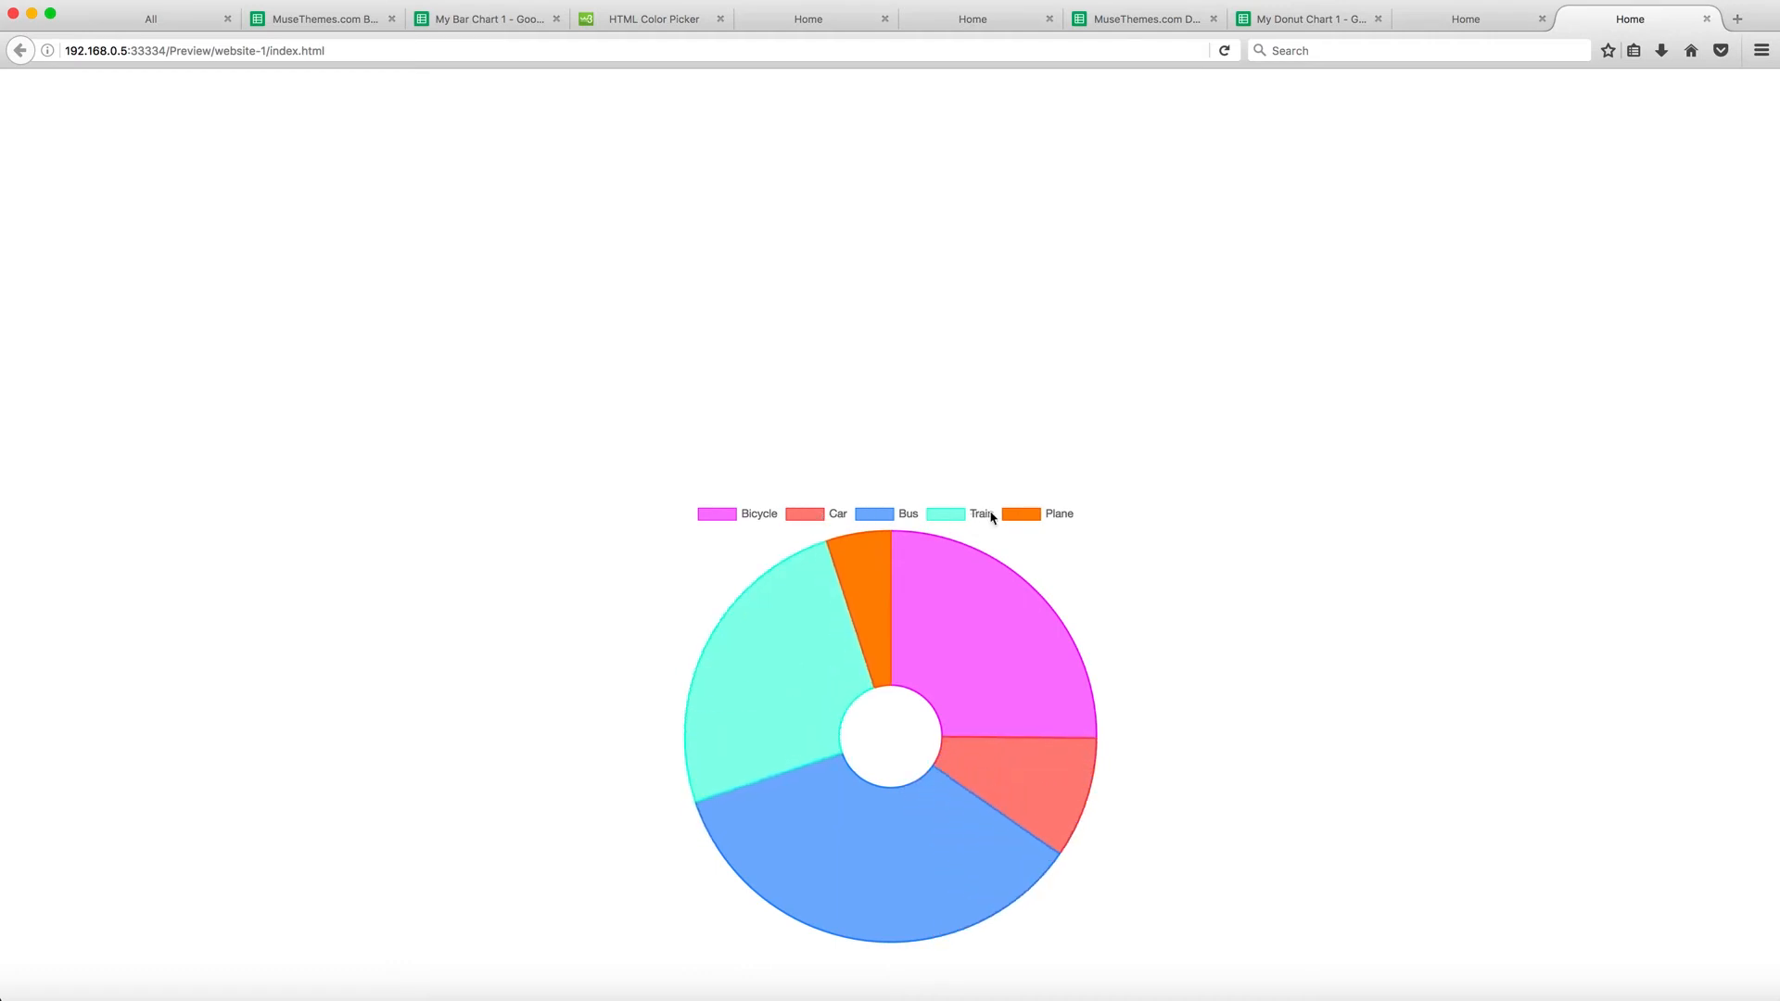
pyautogui.click(1021, 514)
pyautogui.click(1021, 513)
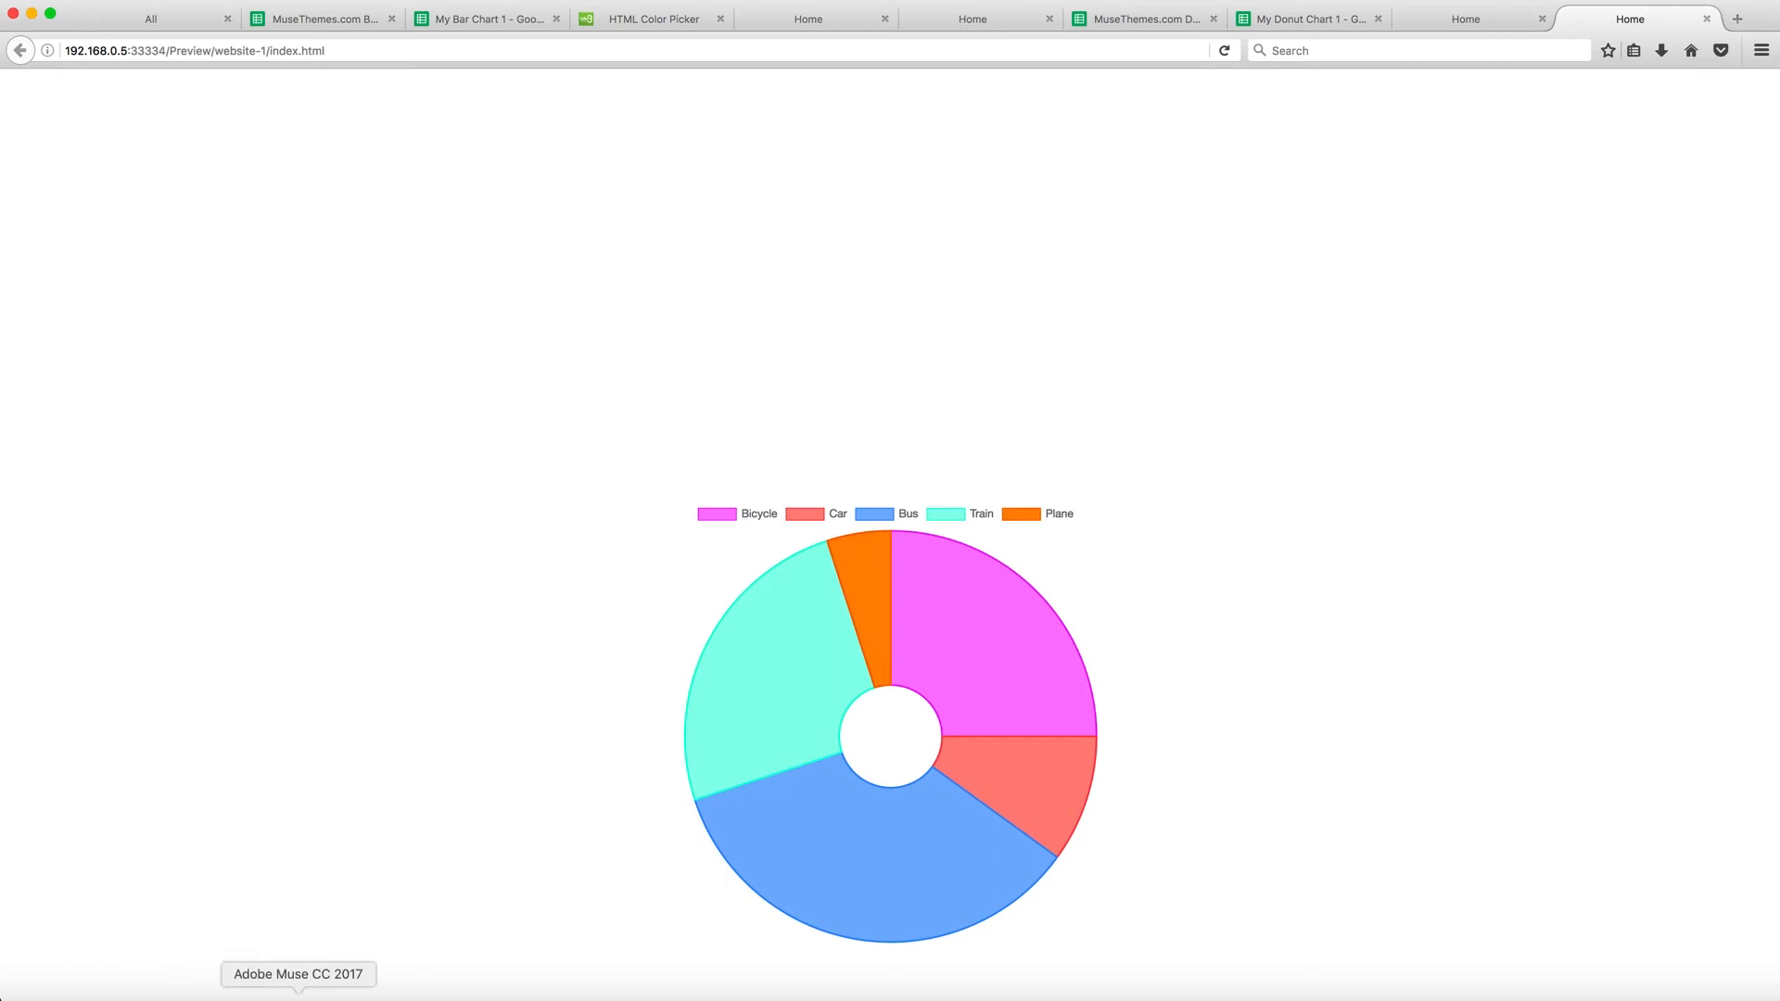
pyautogui.click(297, 985)
pyautogui.scroll(-10, 1261, 584)
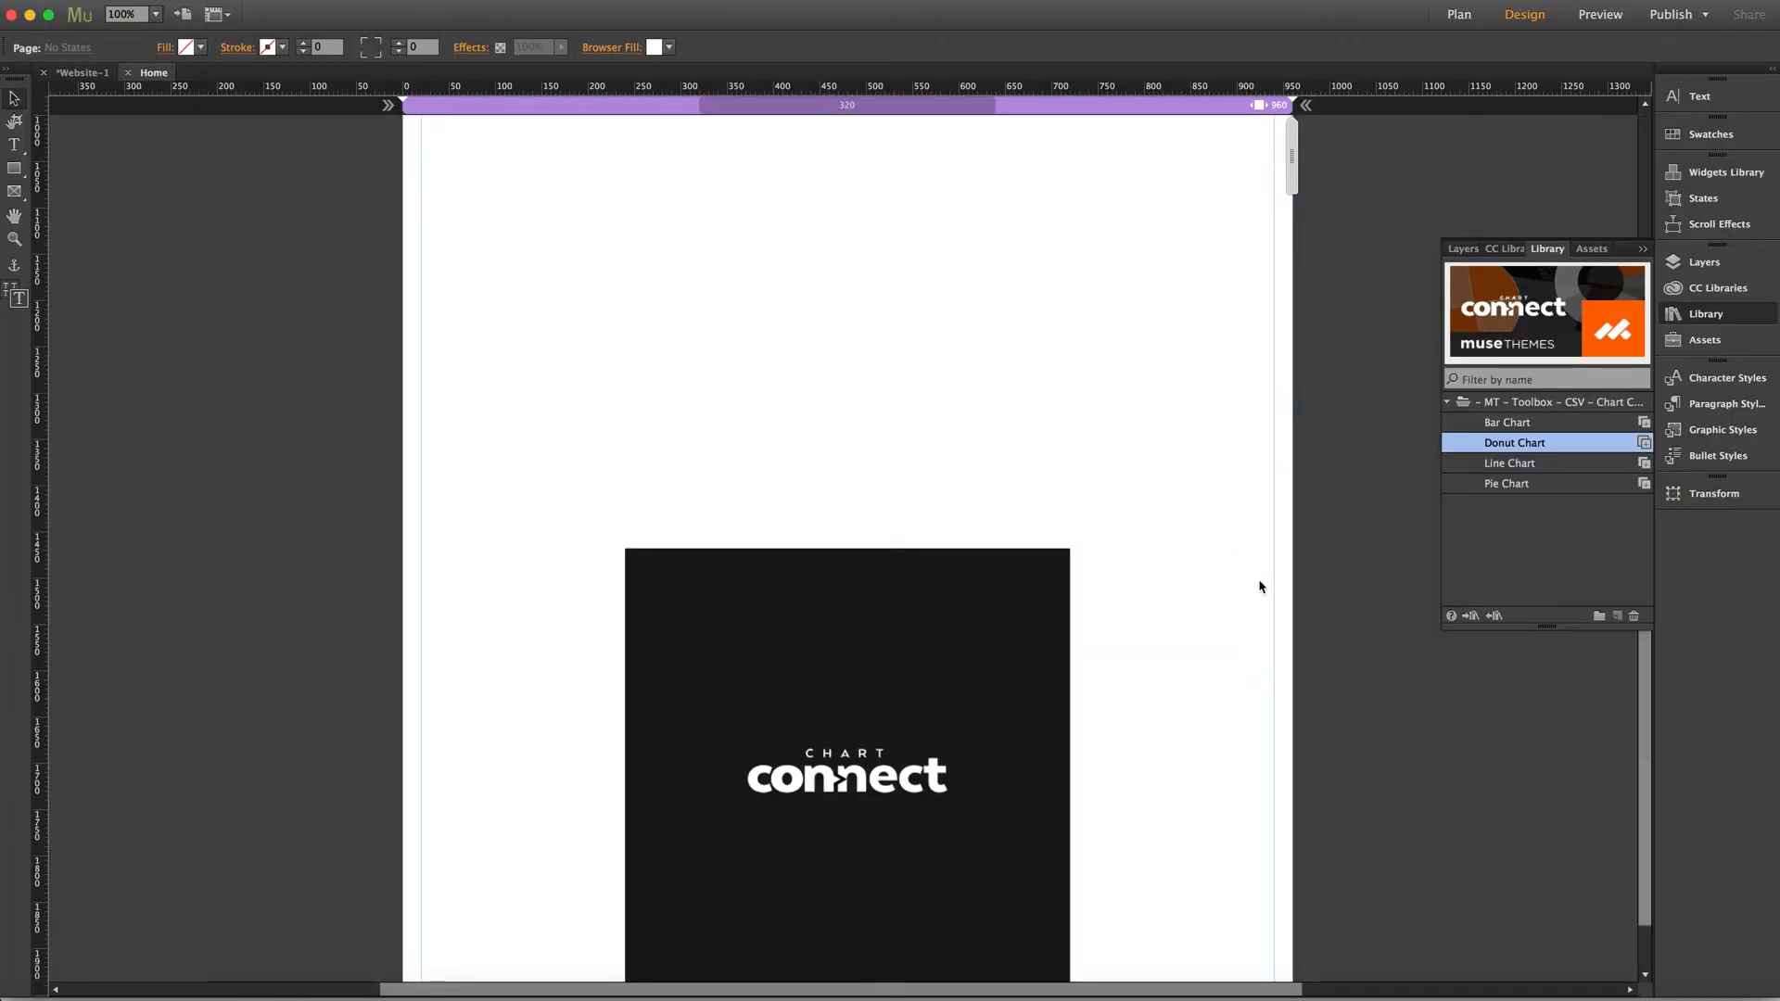
# Delete the donut chart widget from the page
pyautogui.click(948, 542)
pyautogui.click(1087, 453)
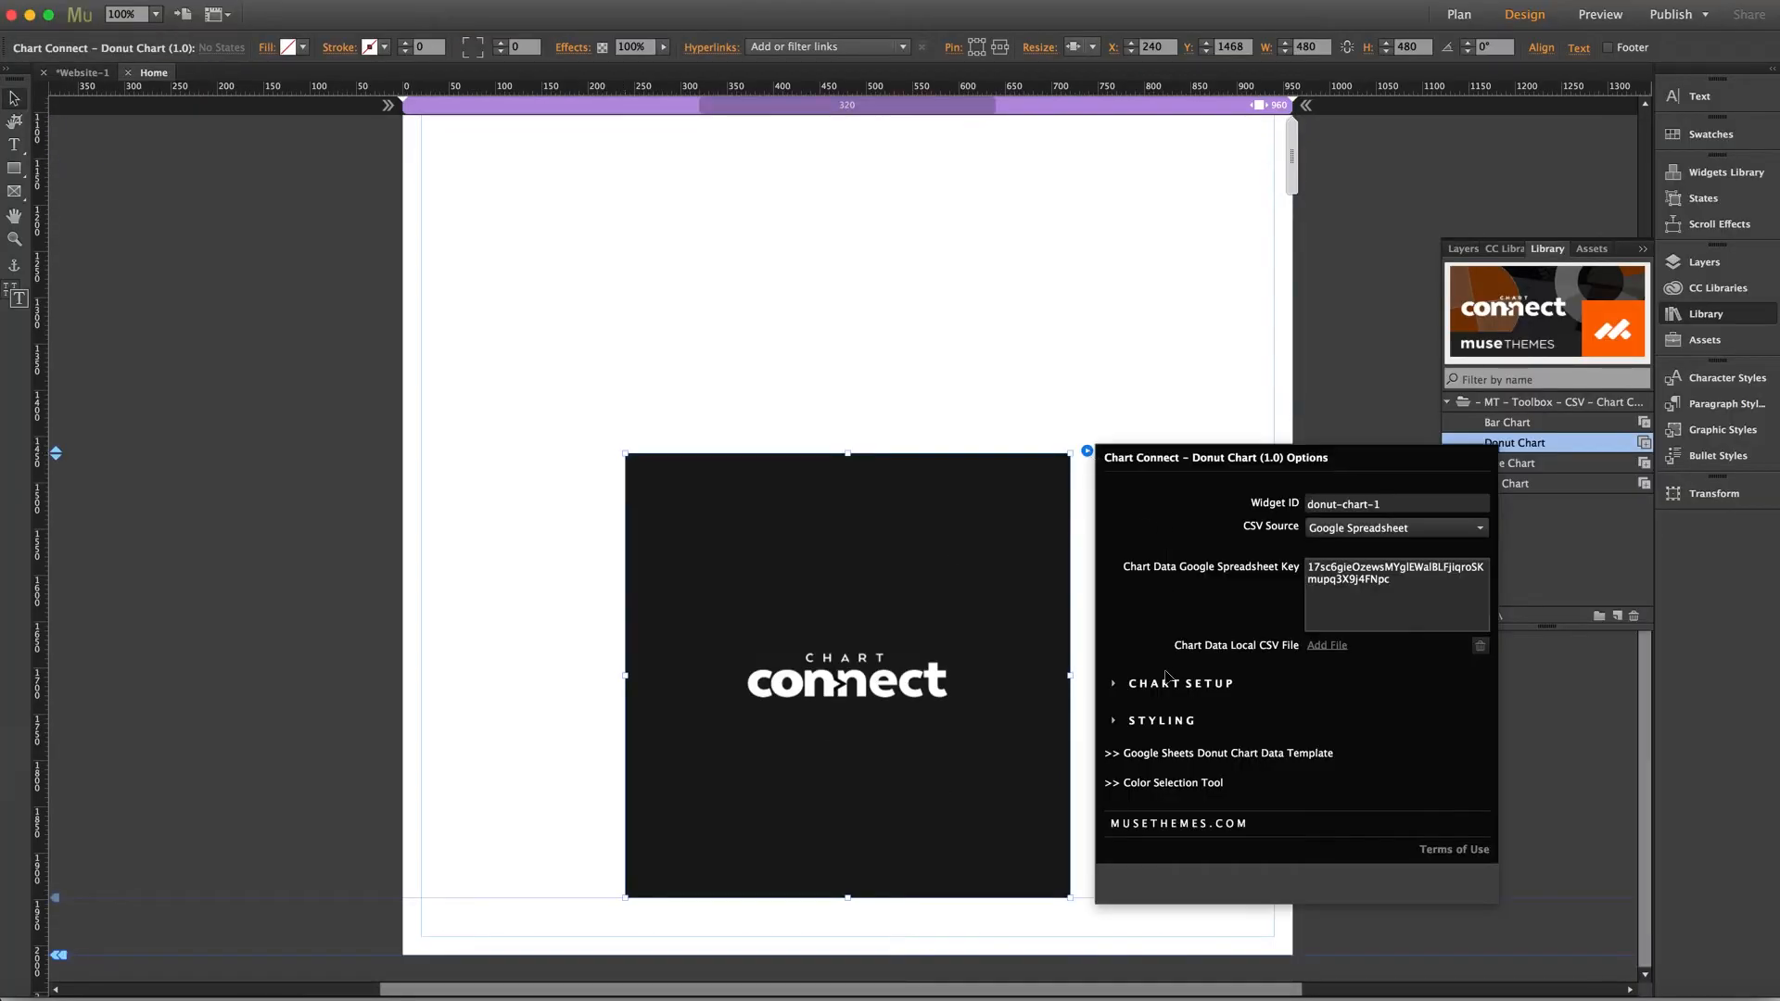
pyautogui.click(1167, 726)
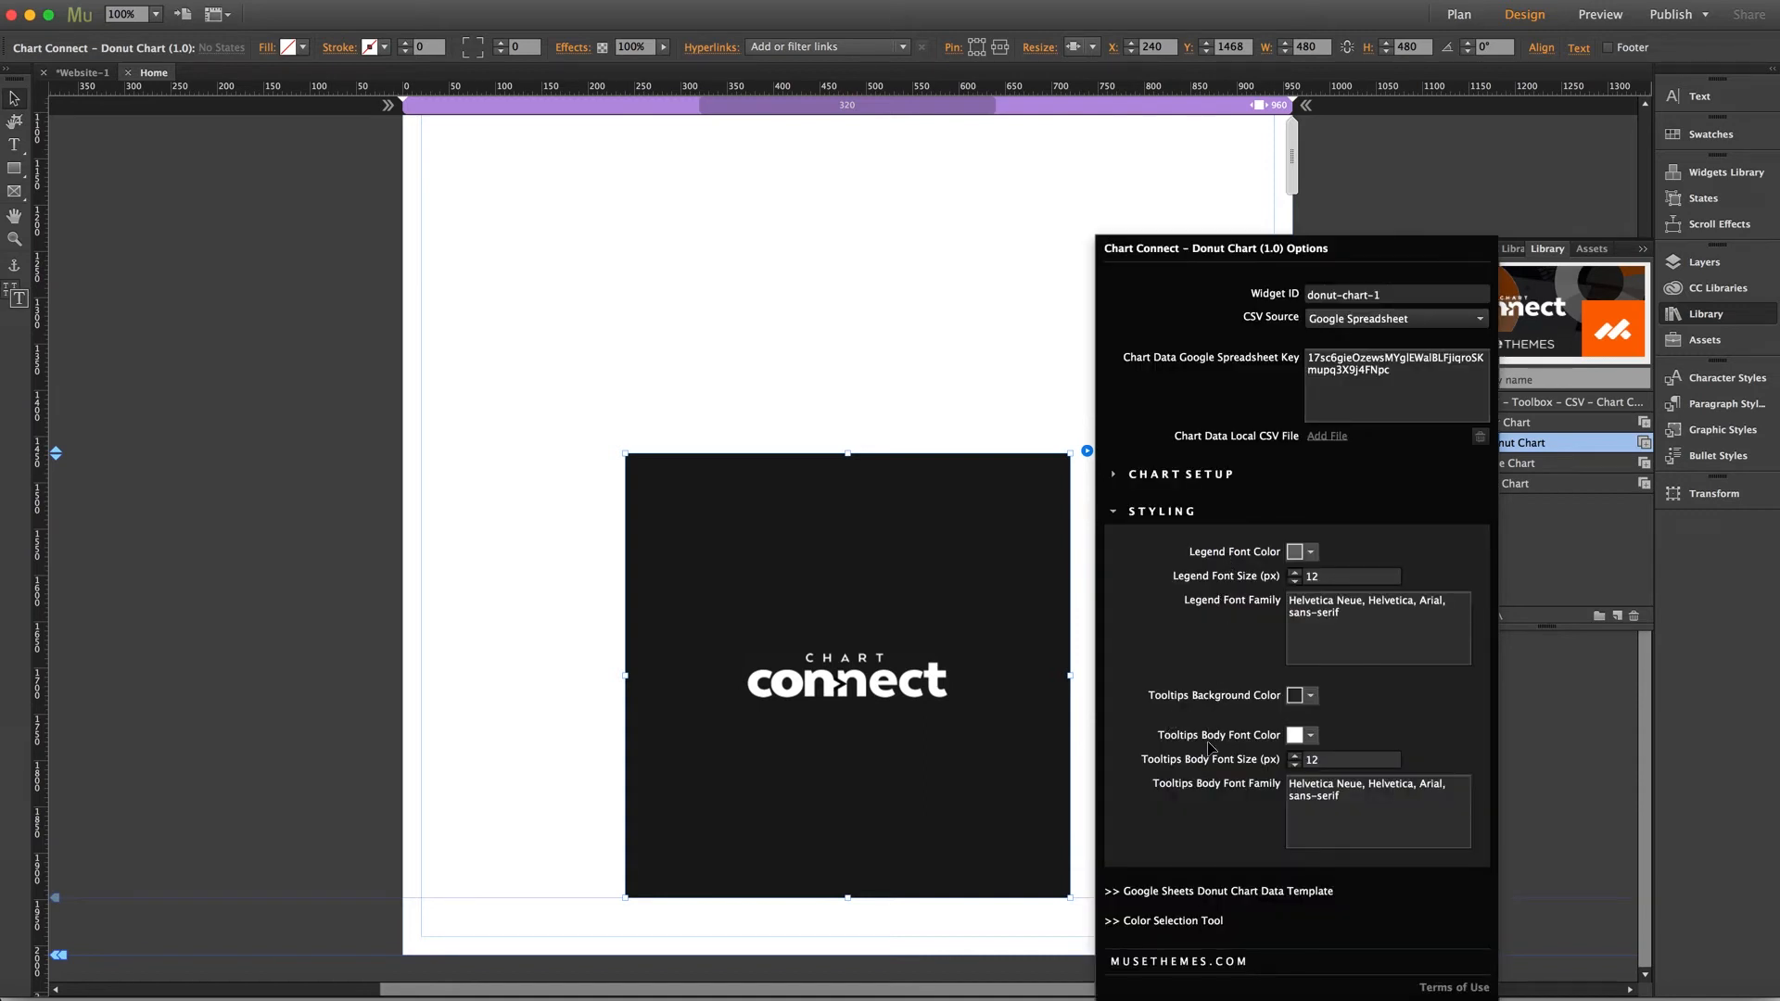
pyautogui.click(922, 577)
pyautogui.press('Delete')
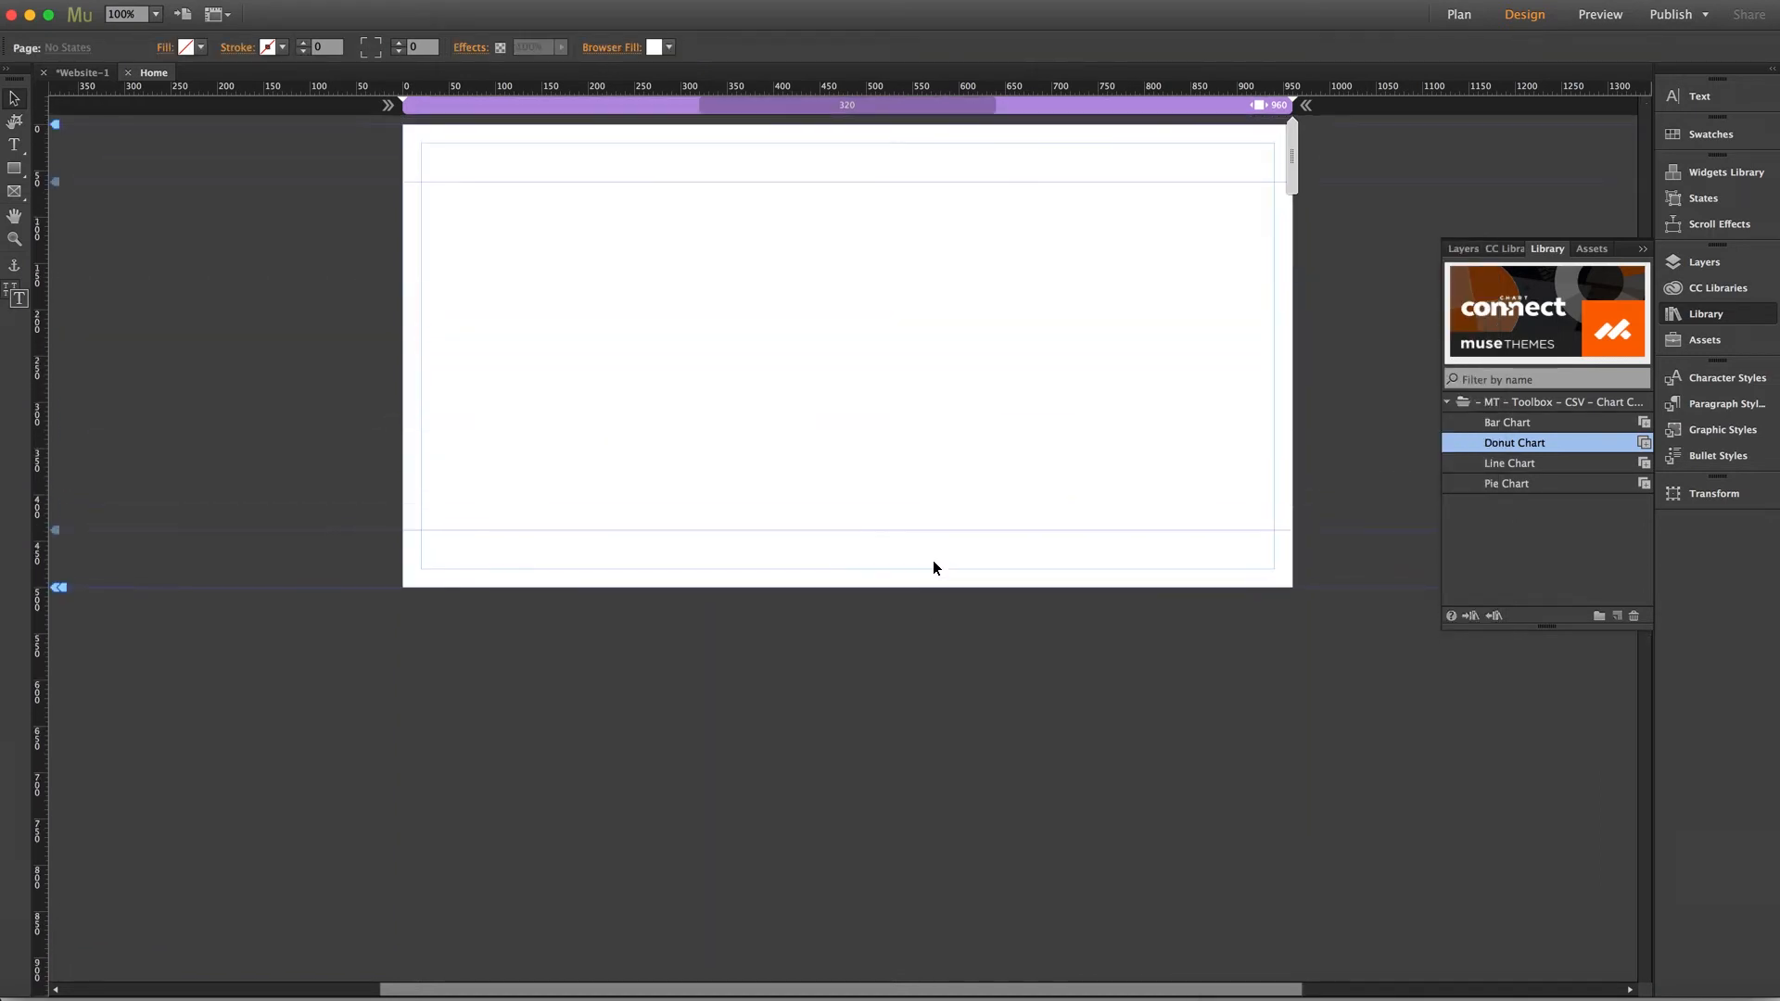
# Place a Line Chart widget at the top of the page and open its Google Sheets line chart data template
pyautogui.moveTo(1511, 464); pyautogui.dragTo(422, 186)
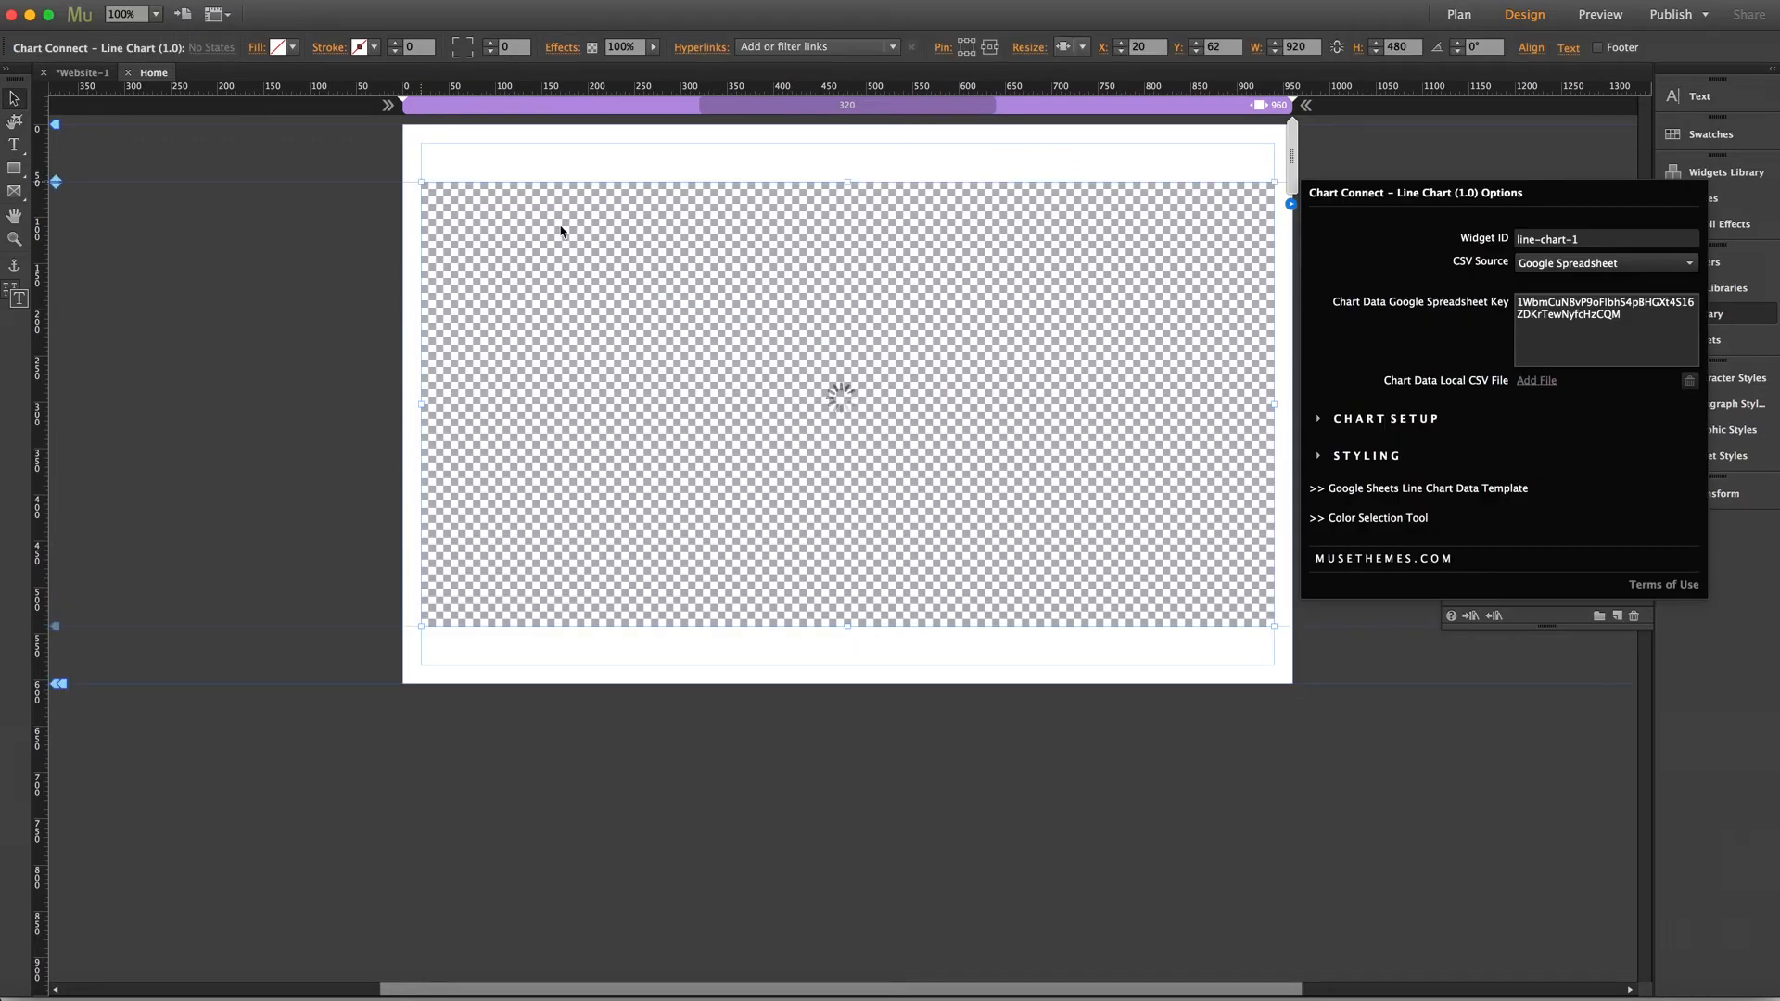
pyautogui.click(619, 225)
pyautogui.moveTo(618, 226); pyautogui.dragTo(619, 227)
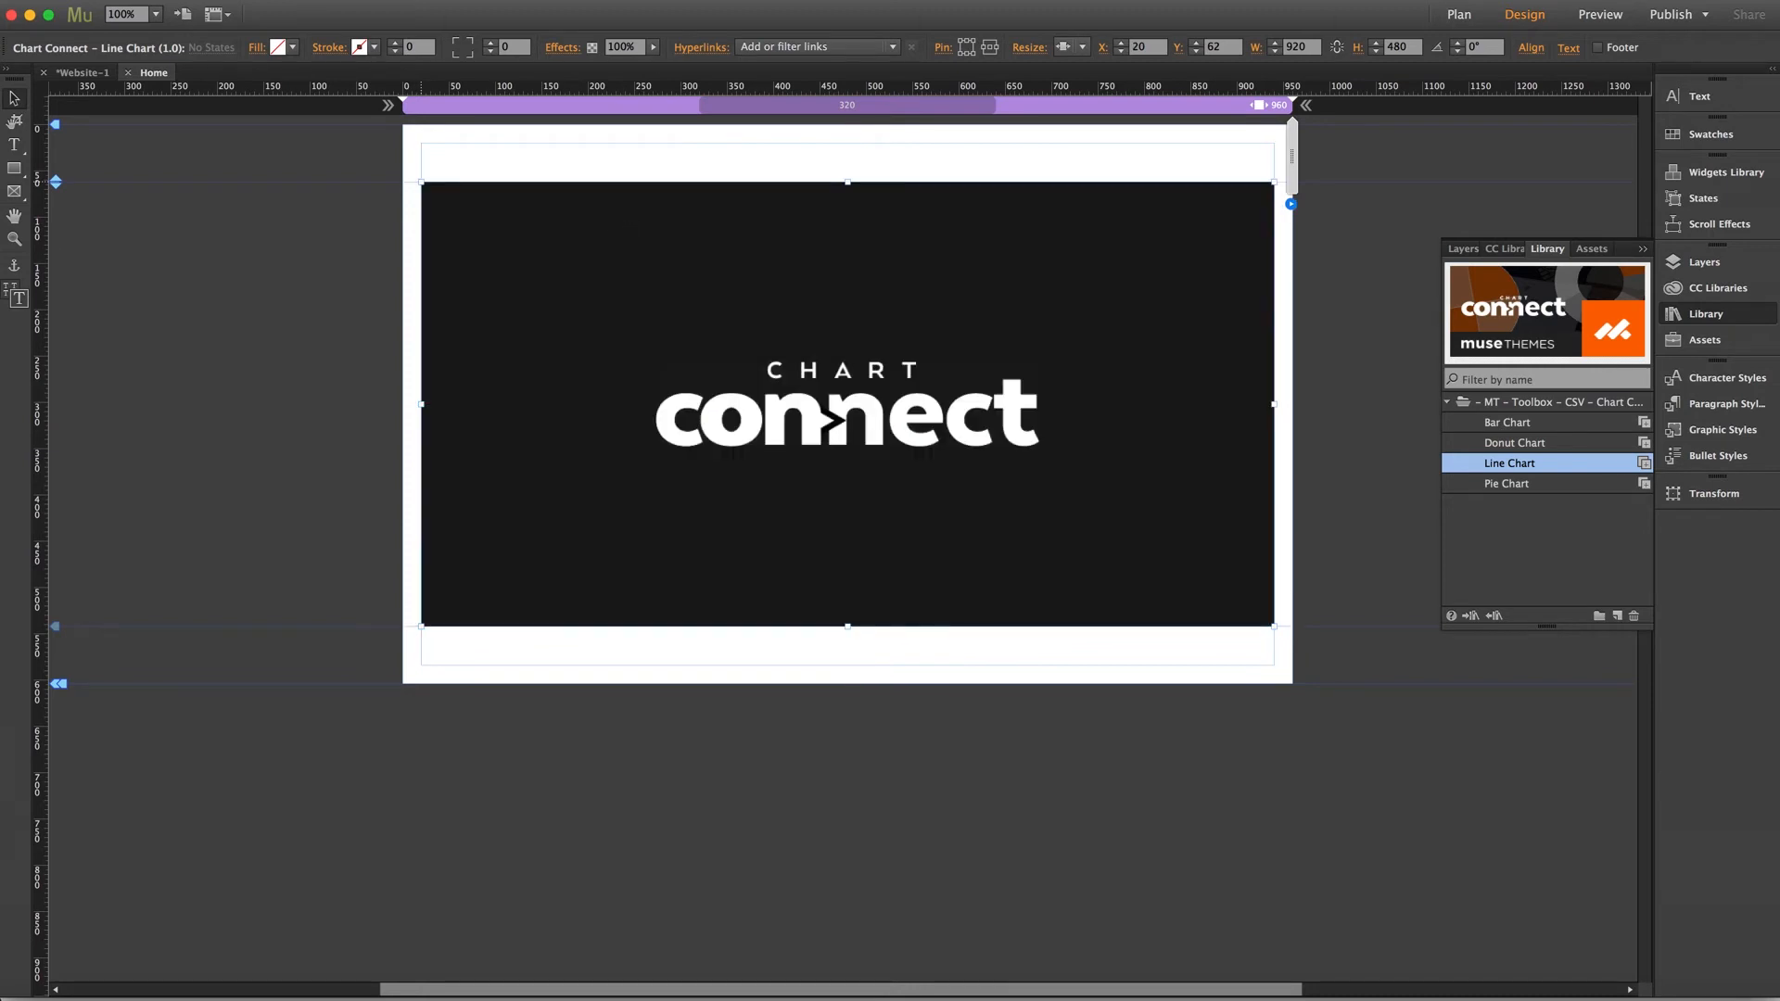
pyautogui.click(1292, 204)
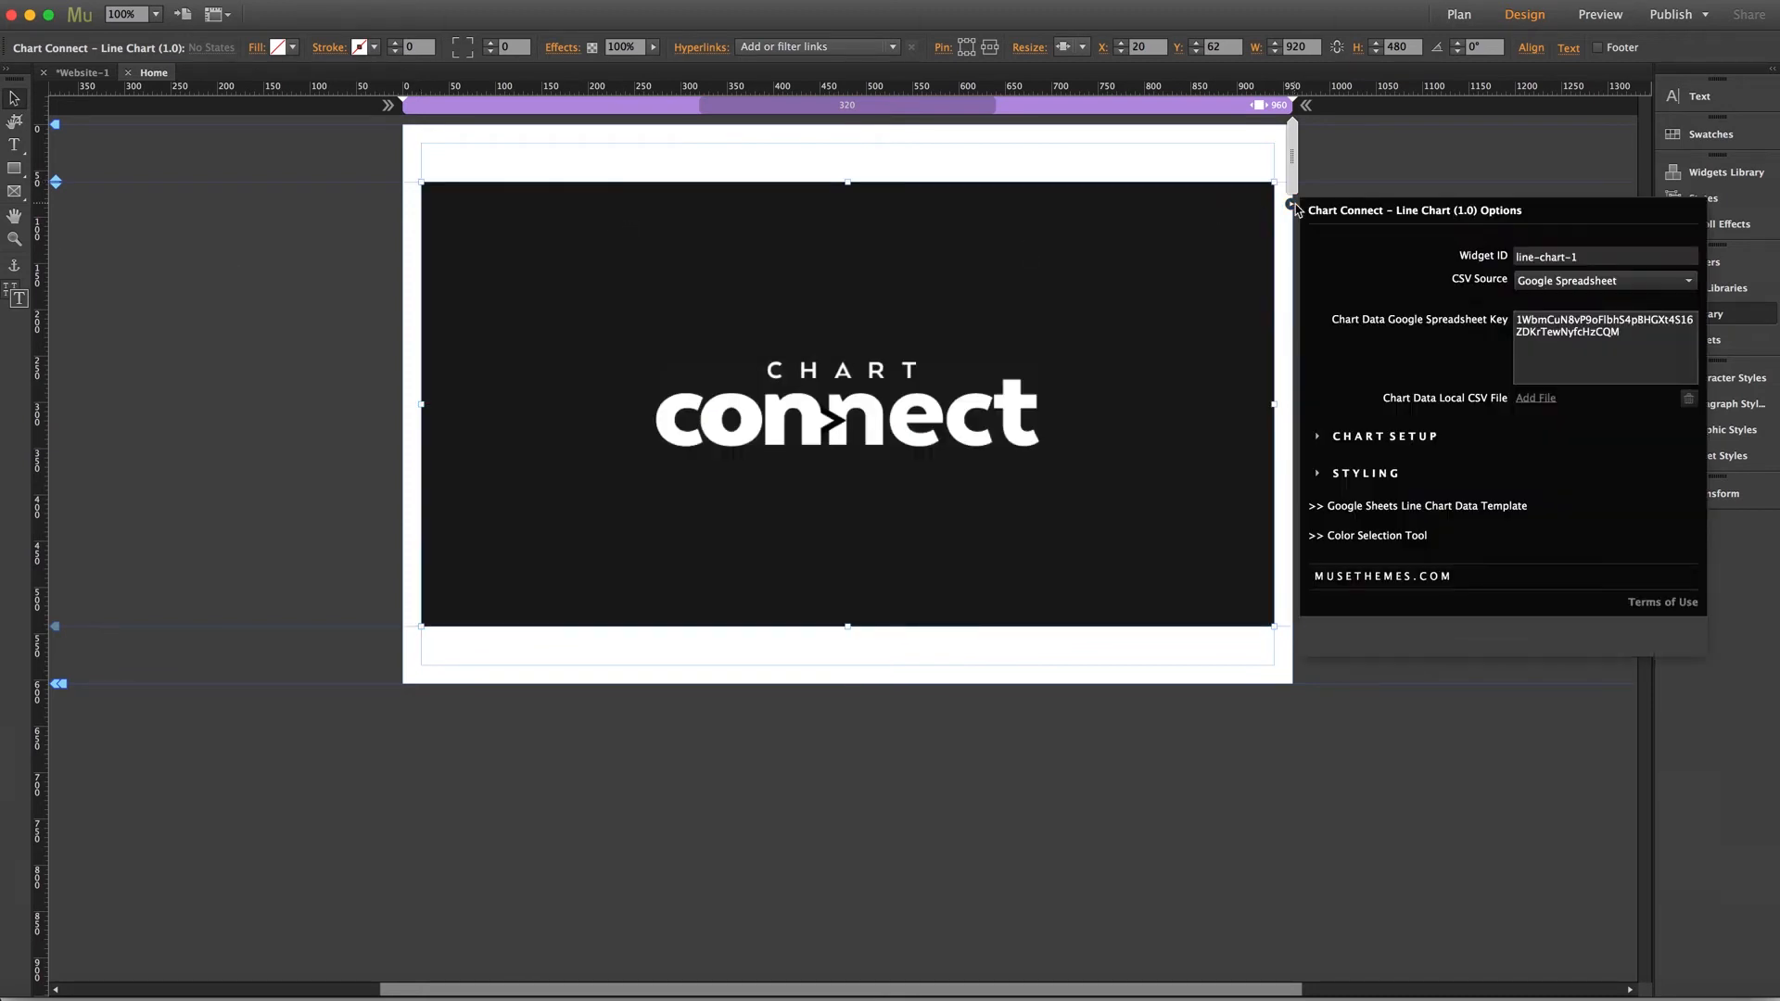
pyautogui.click(1453, 513)
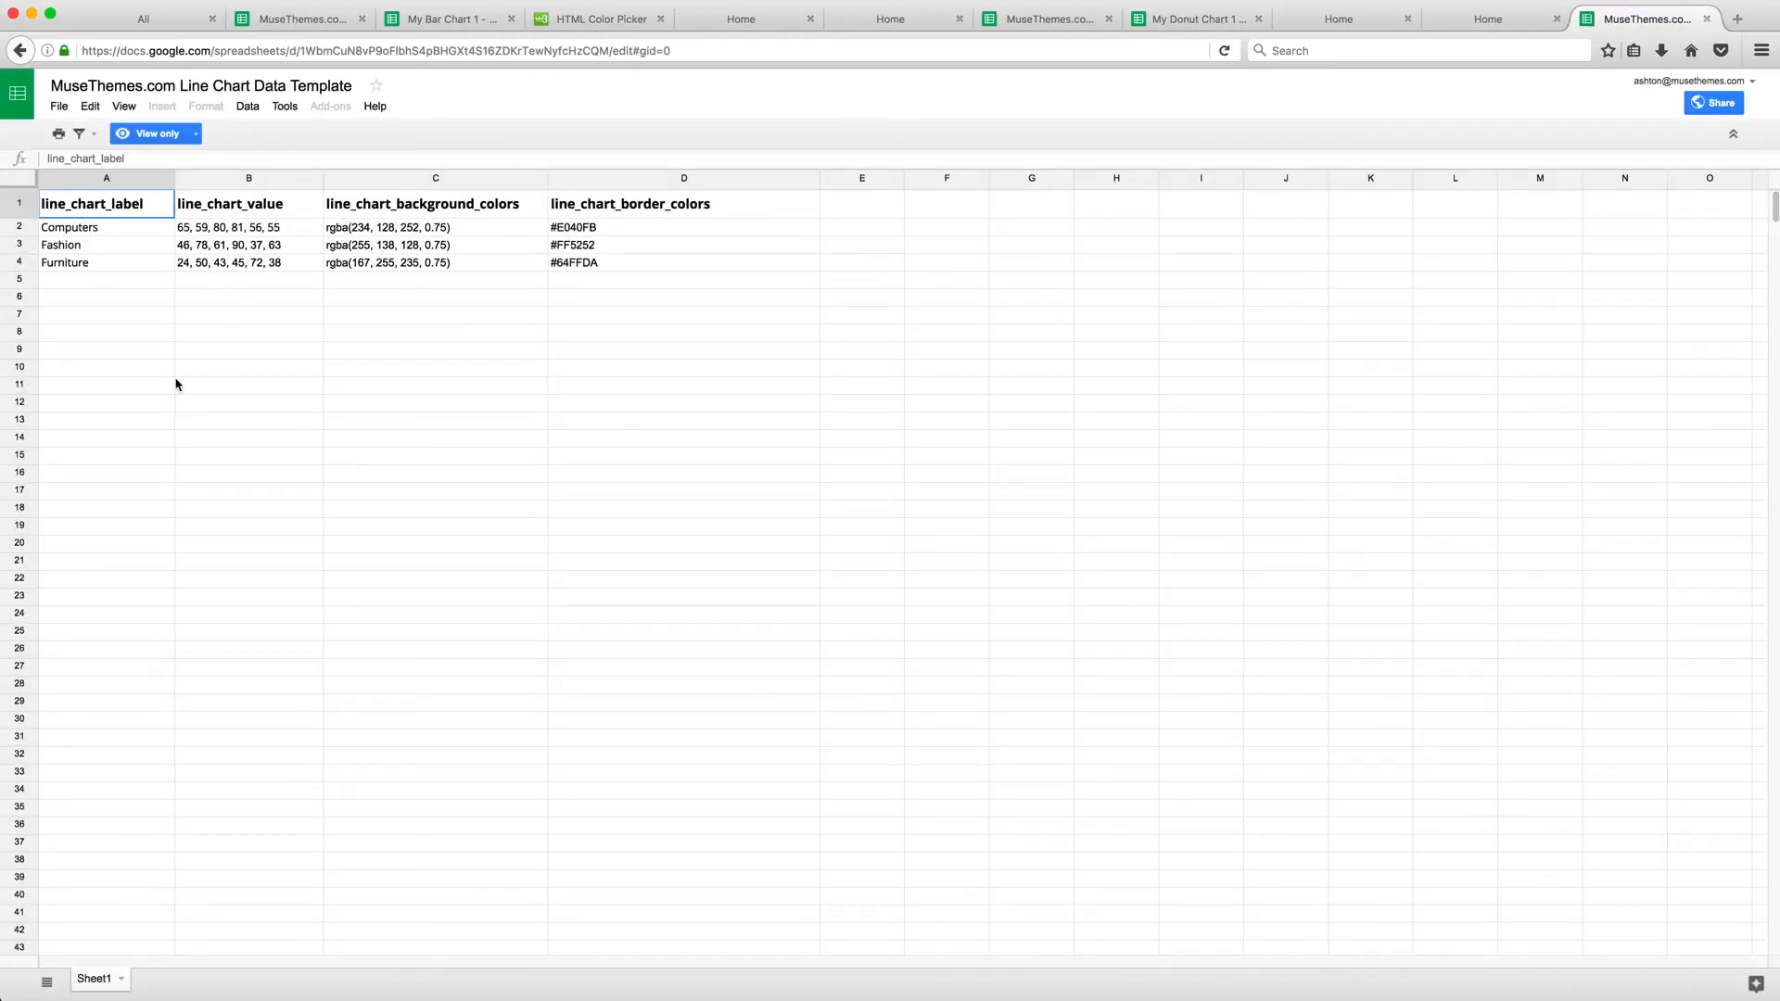
# Make a copy of the line chart template named "My Line Chart 1"
pyautogui.click(63, 109)
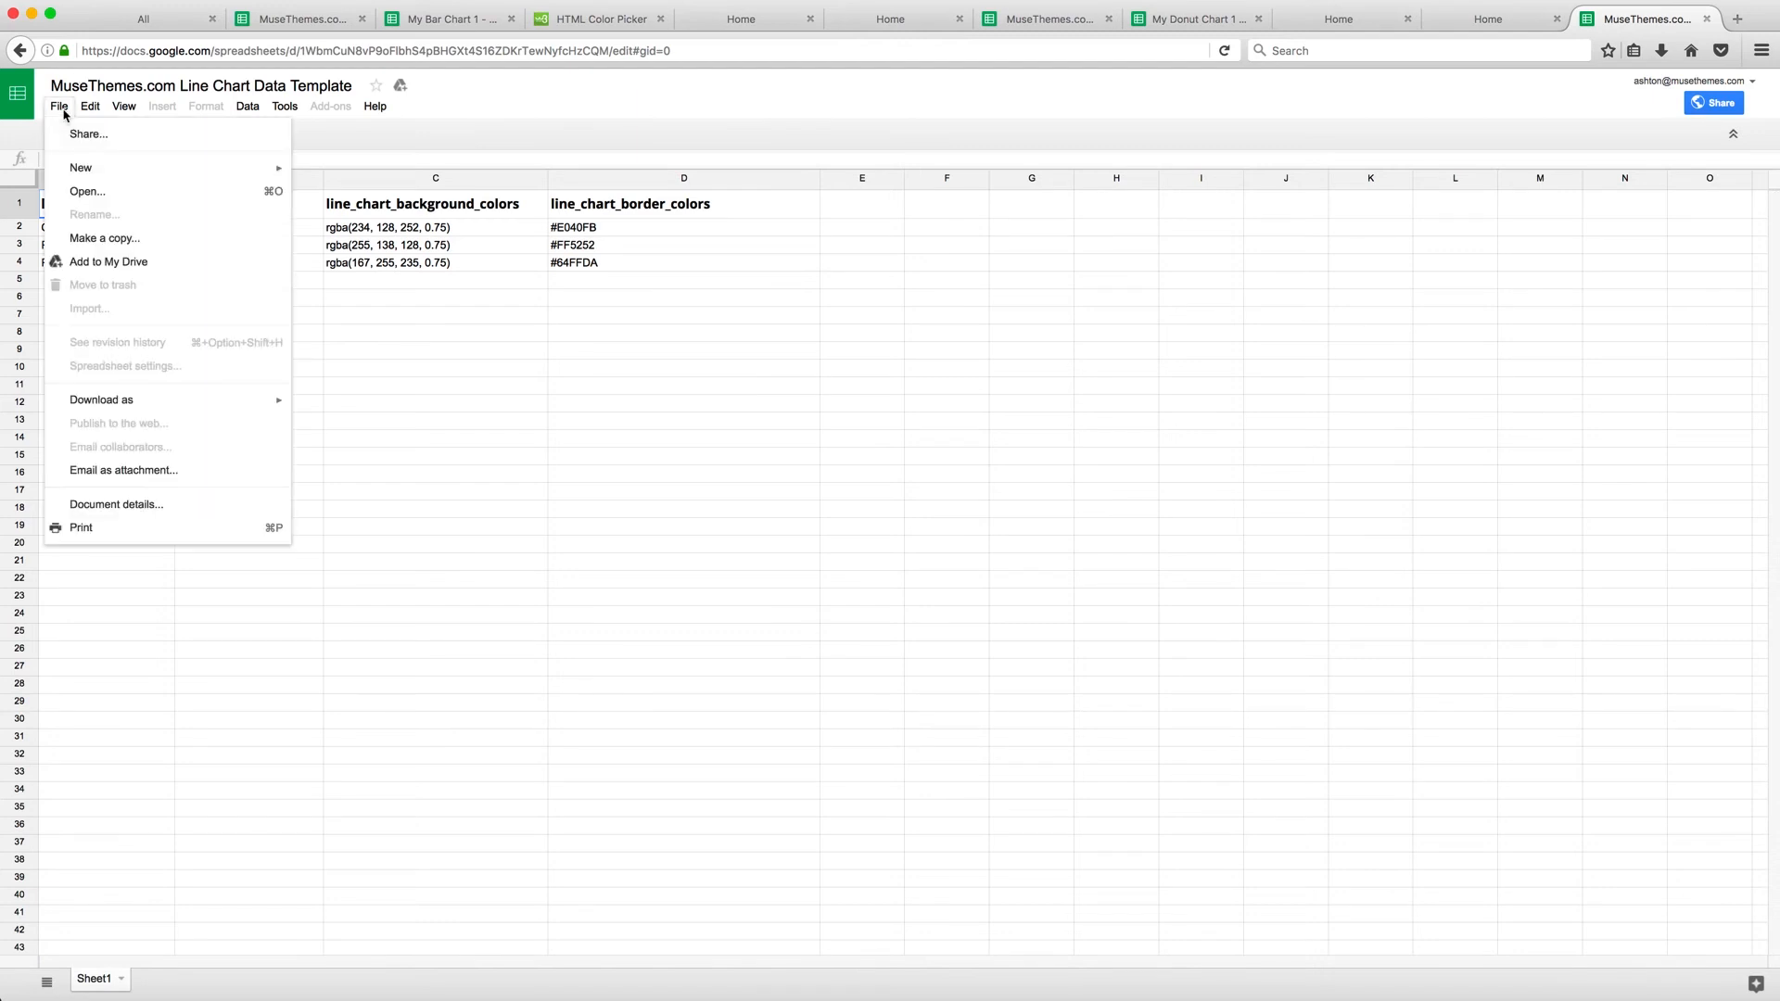
pyautogui.click(123, 242)
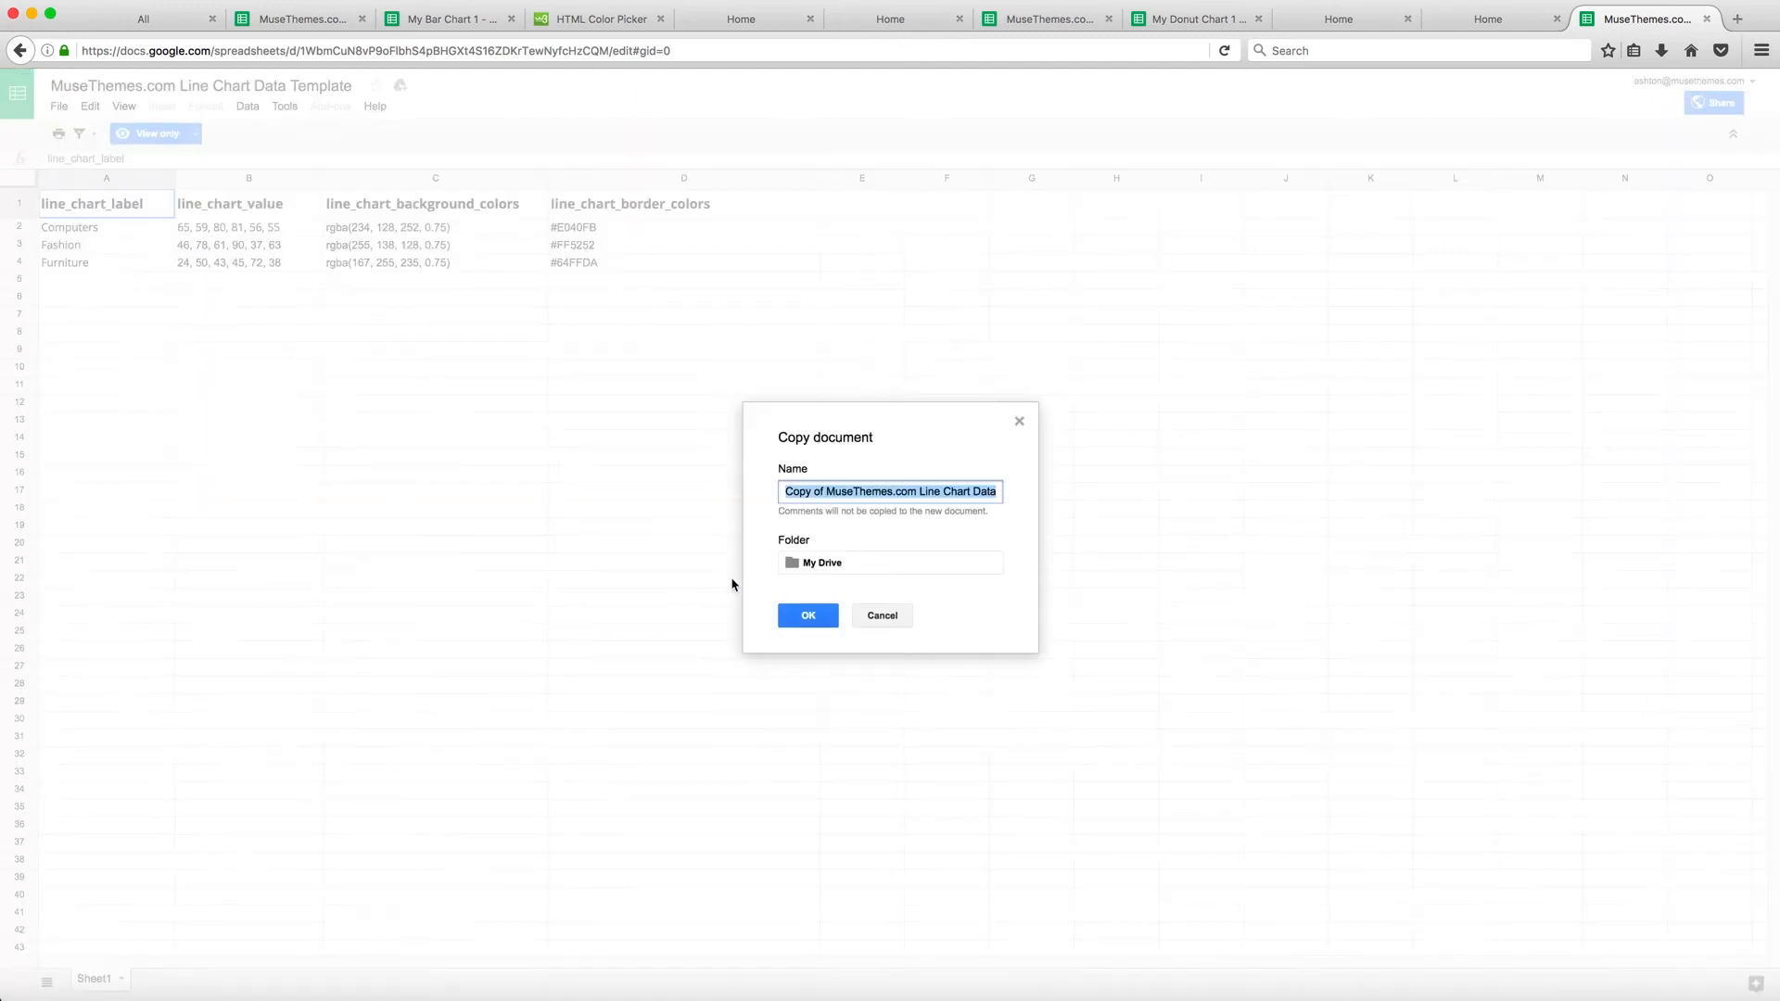
pyautogui.write('My Line Chart 1')
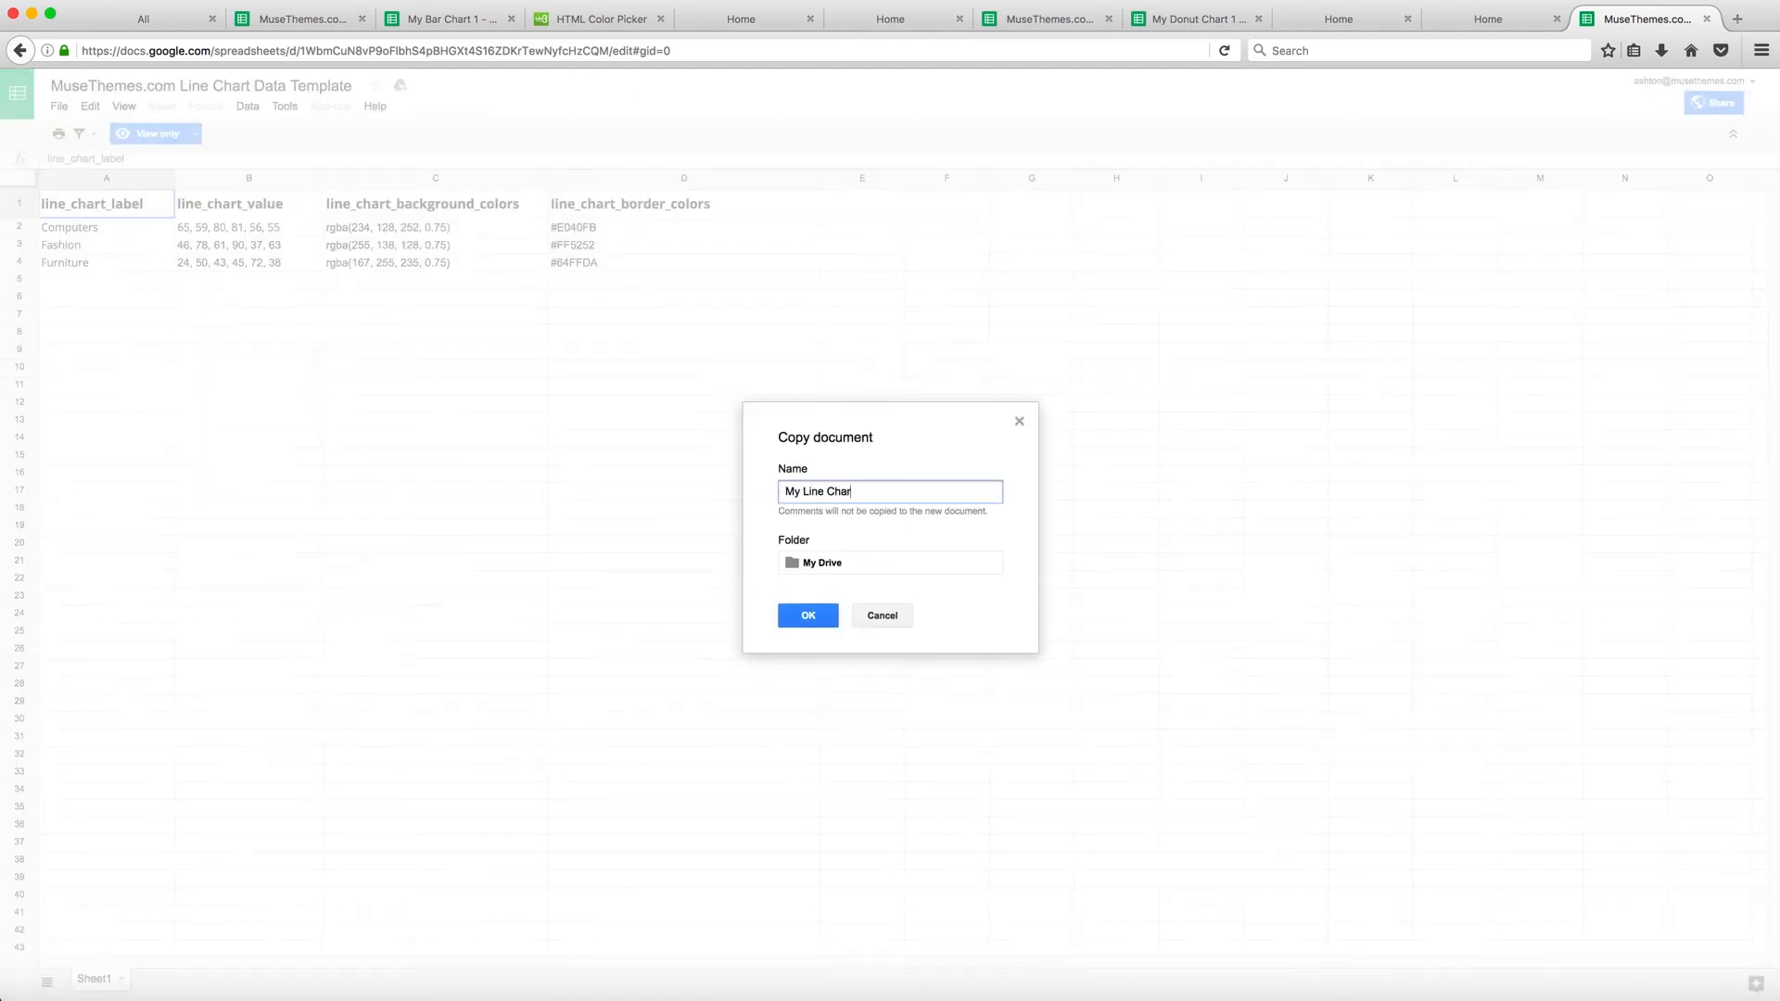
pyautogui.click(804, 617)
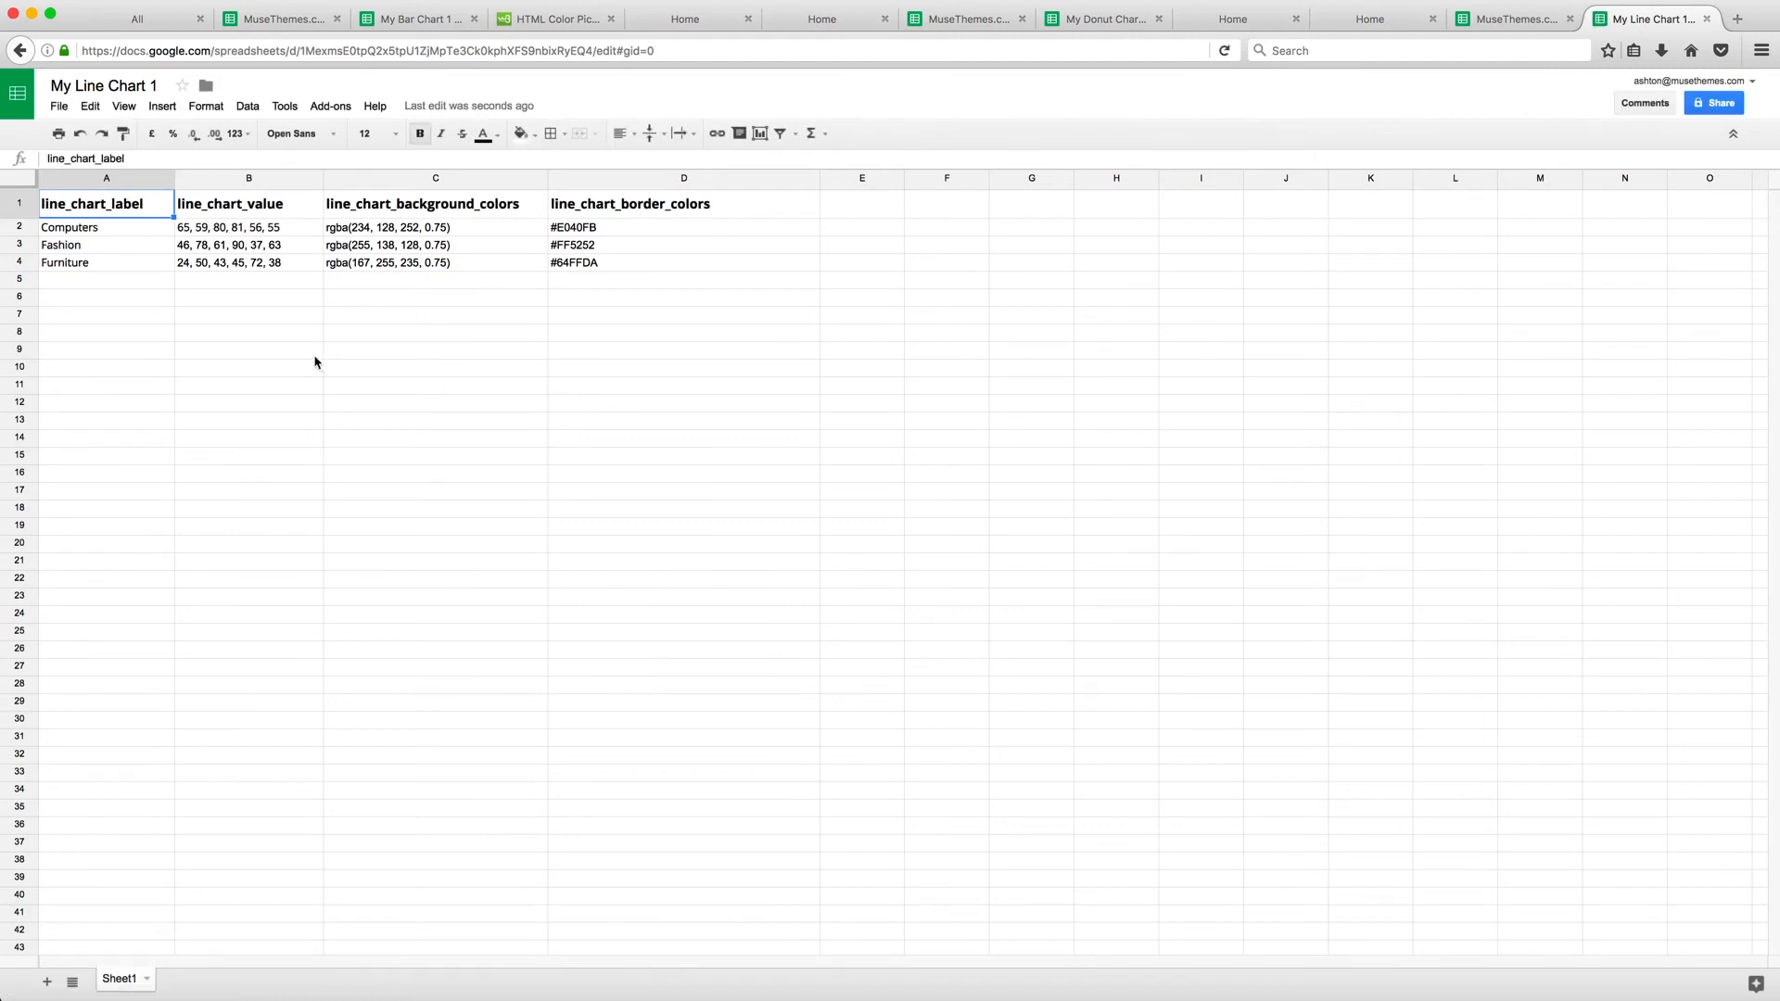
# Publish the entire copied spreadsheet to the web as comma-separated values (.csv)
pyautogui.click(61, 107)
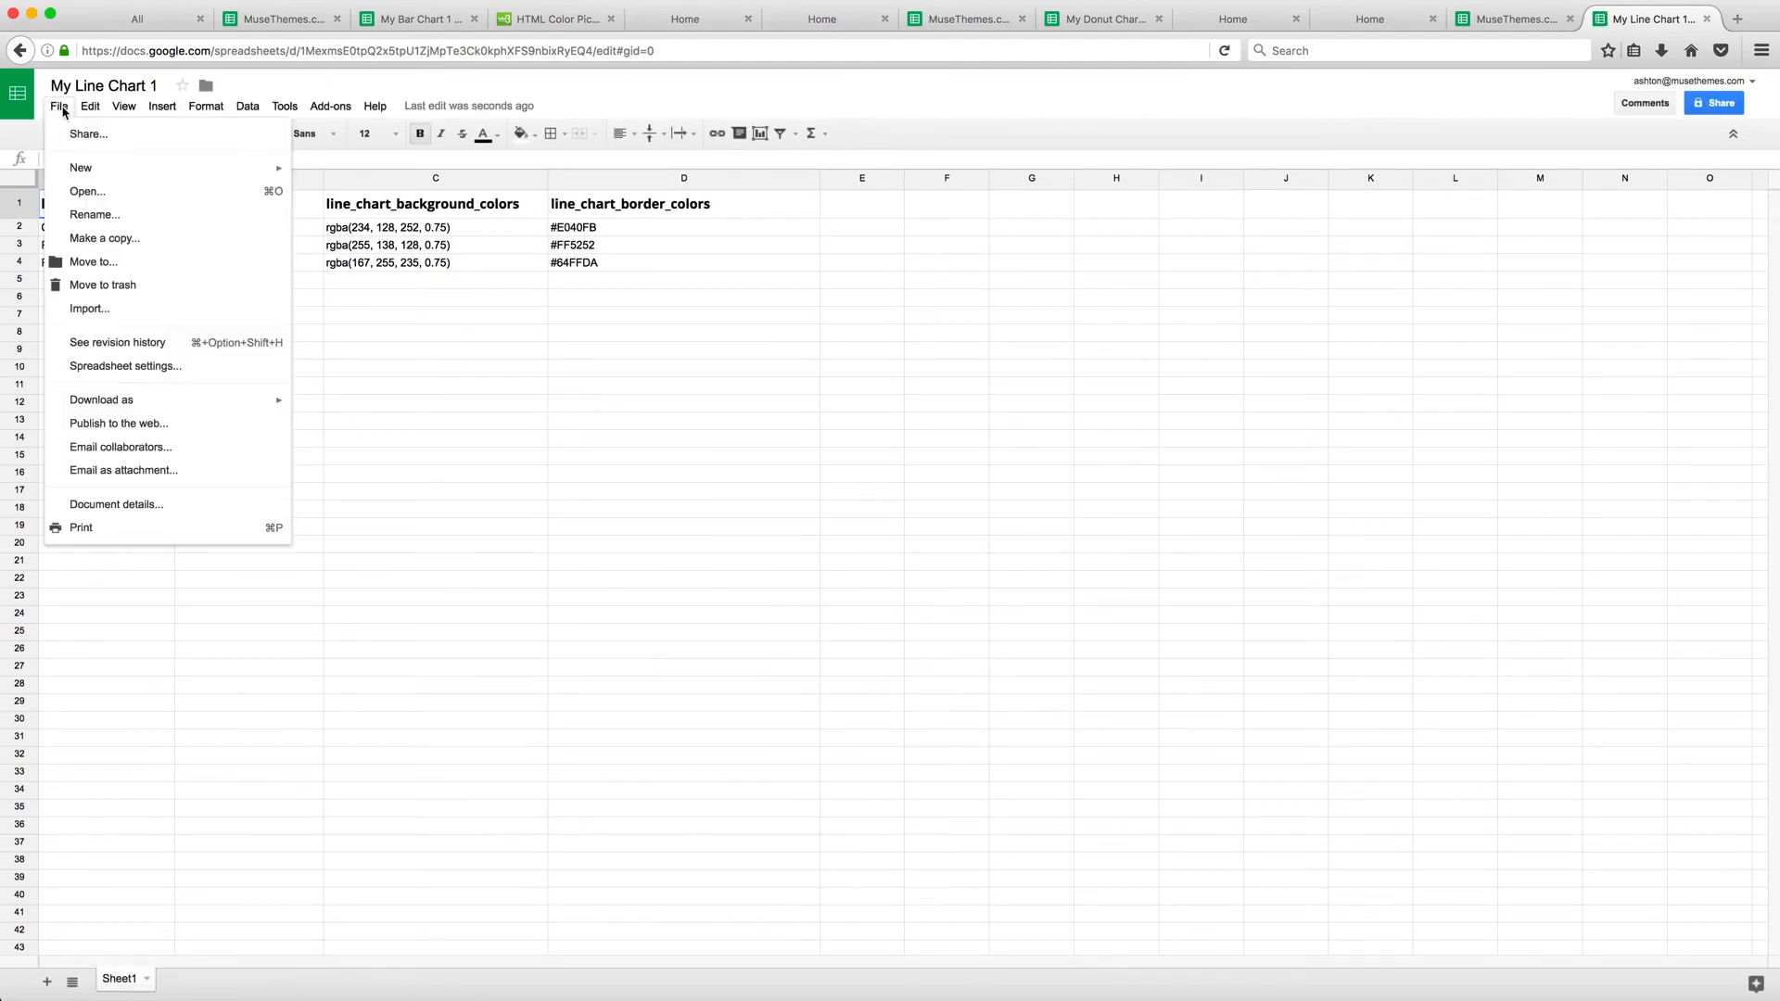
pyautogui.click(134, 425)
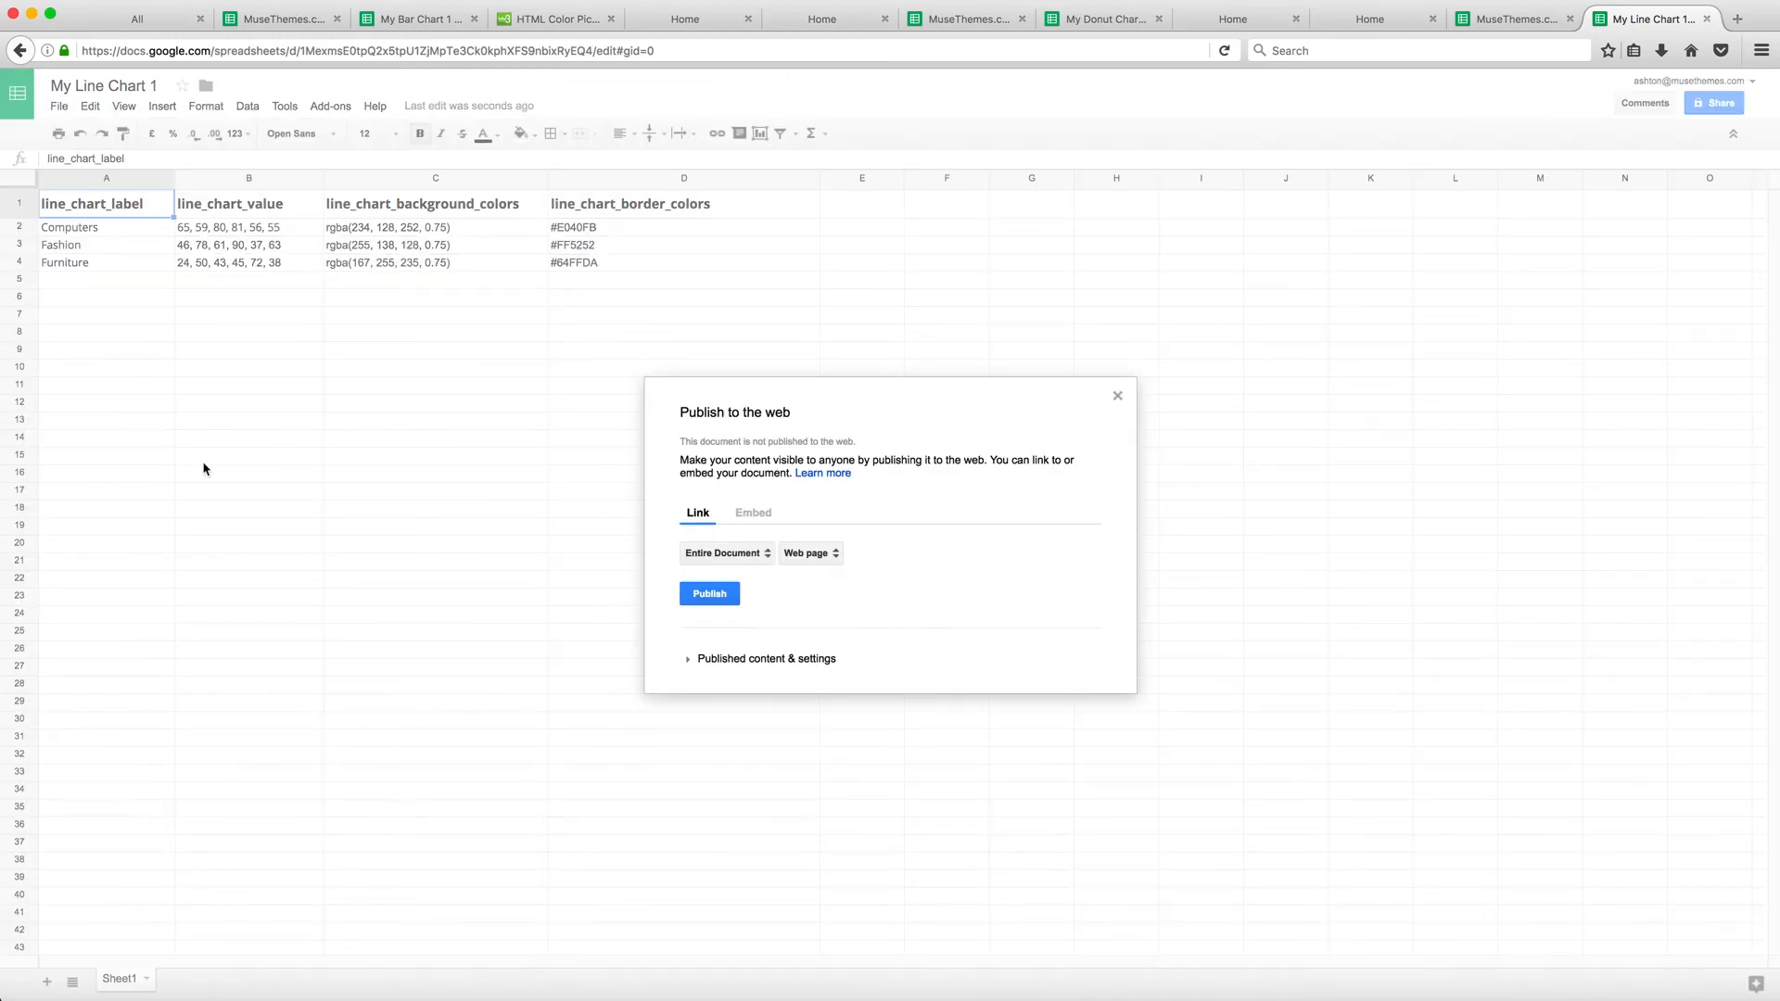
pyautogui.click(812, 554)
pyautogui.click(820, 578)
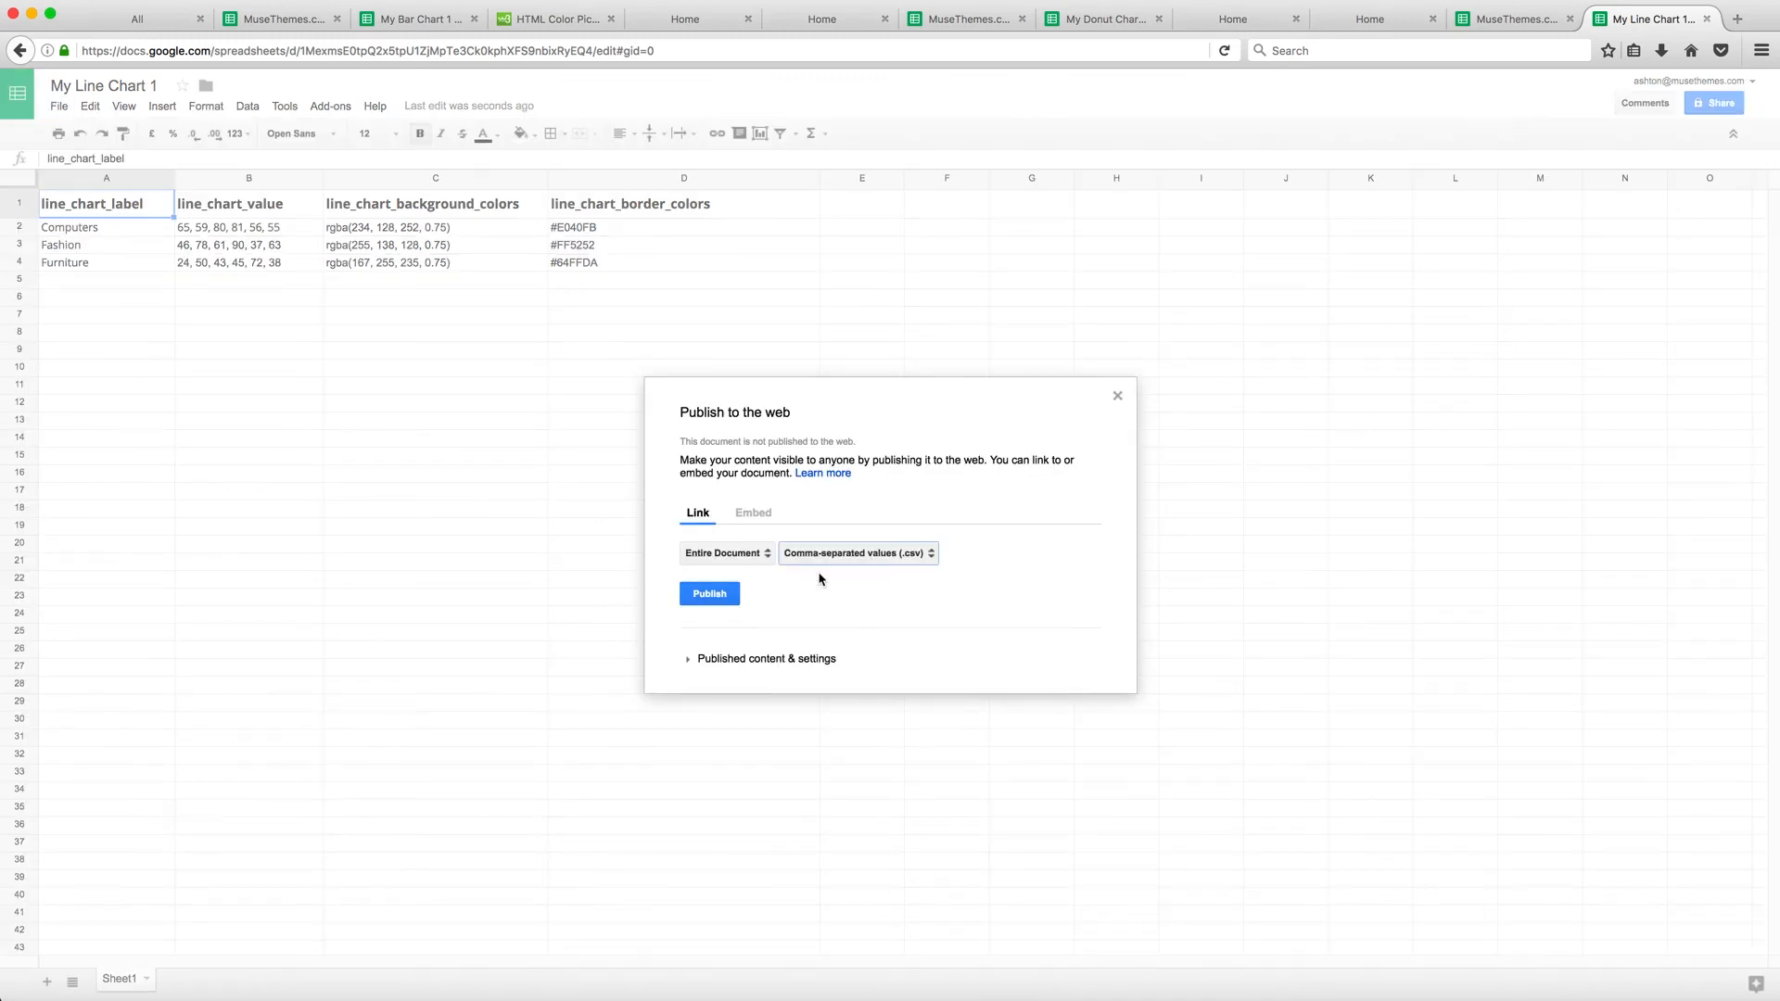
pyautogui.click(717, 599)
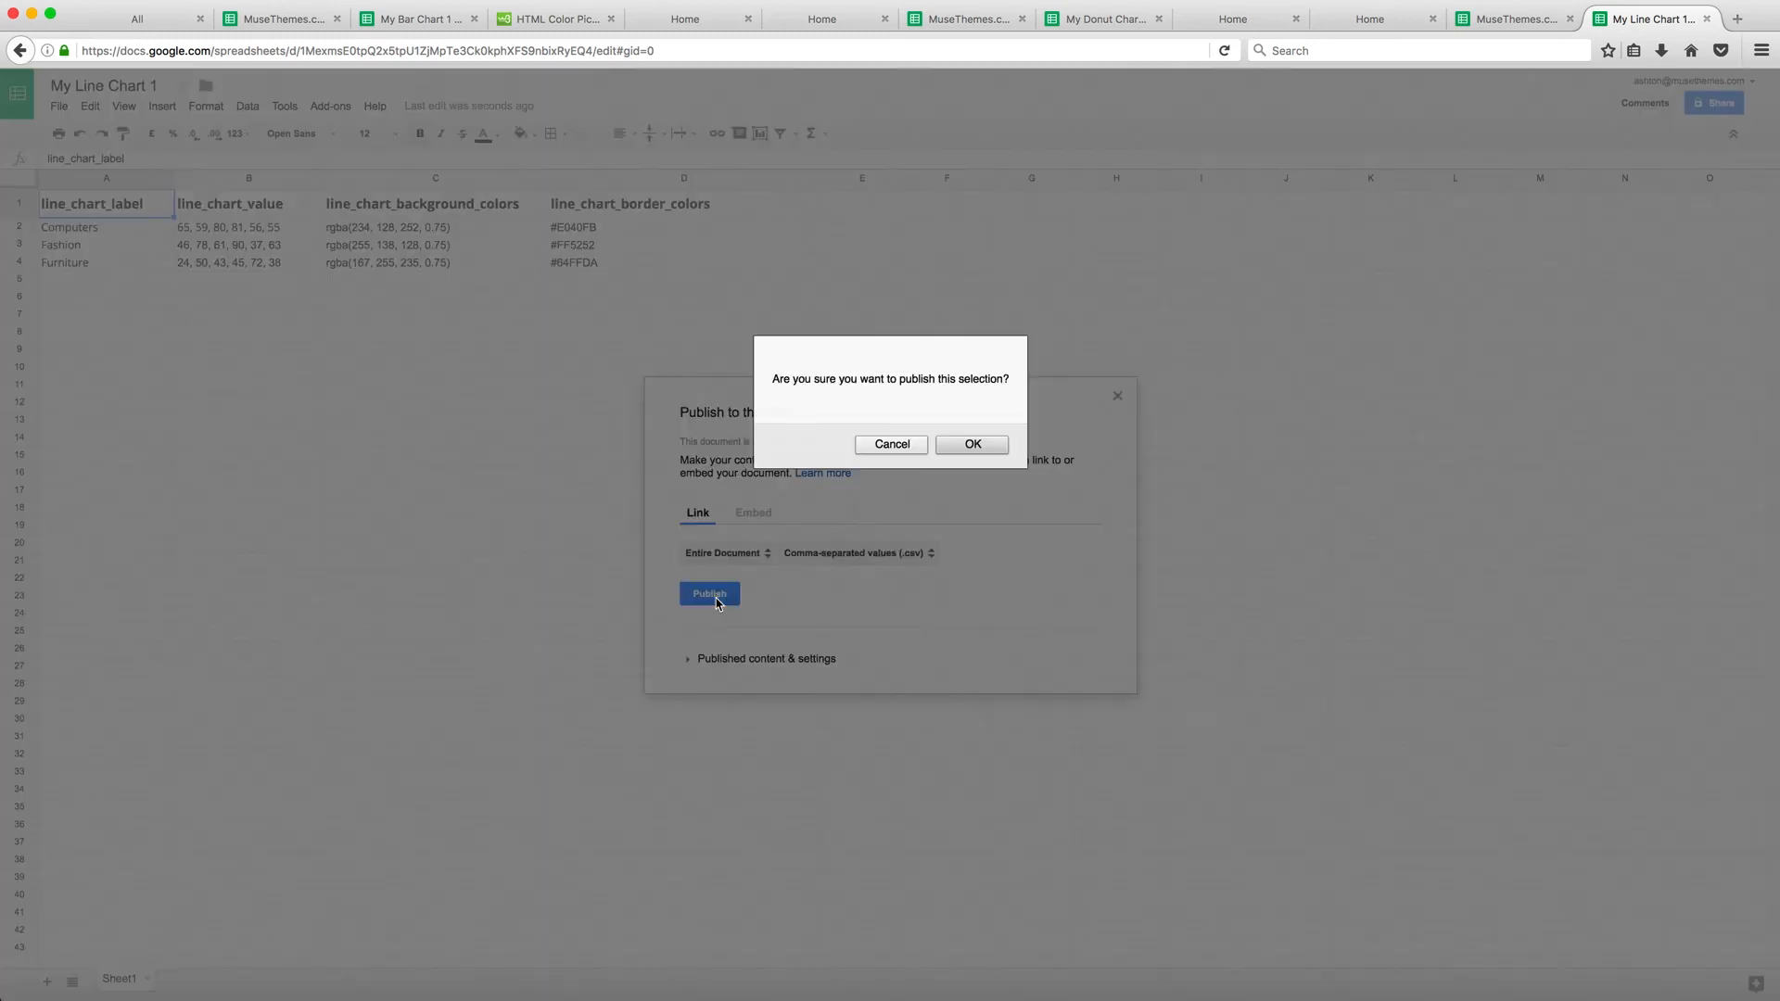
pyautogui.click(978, 449)
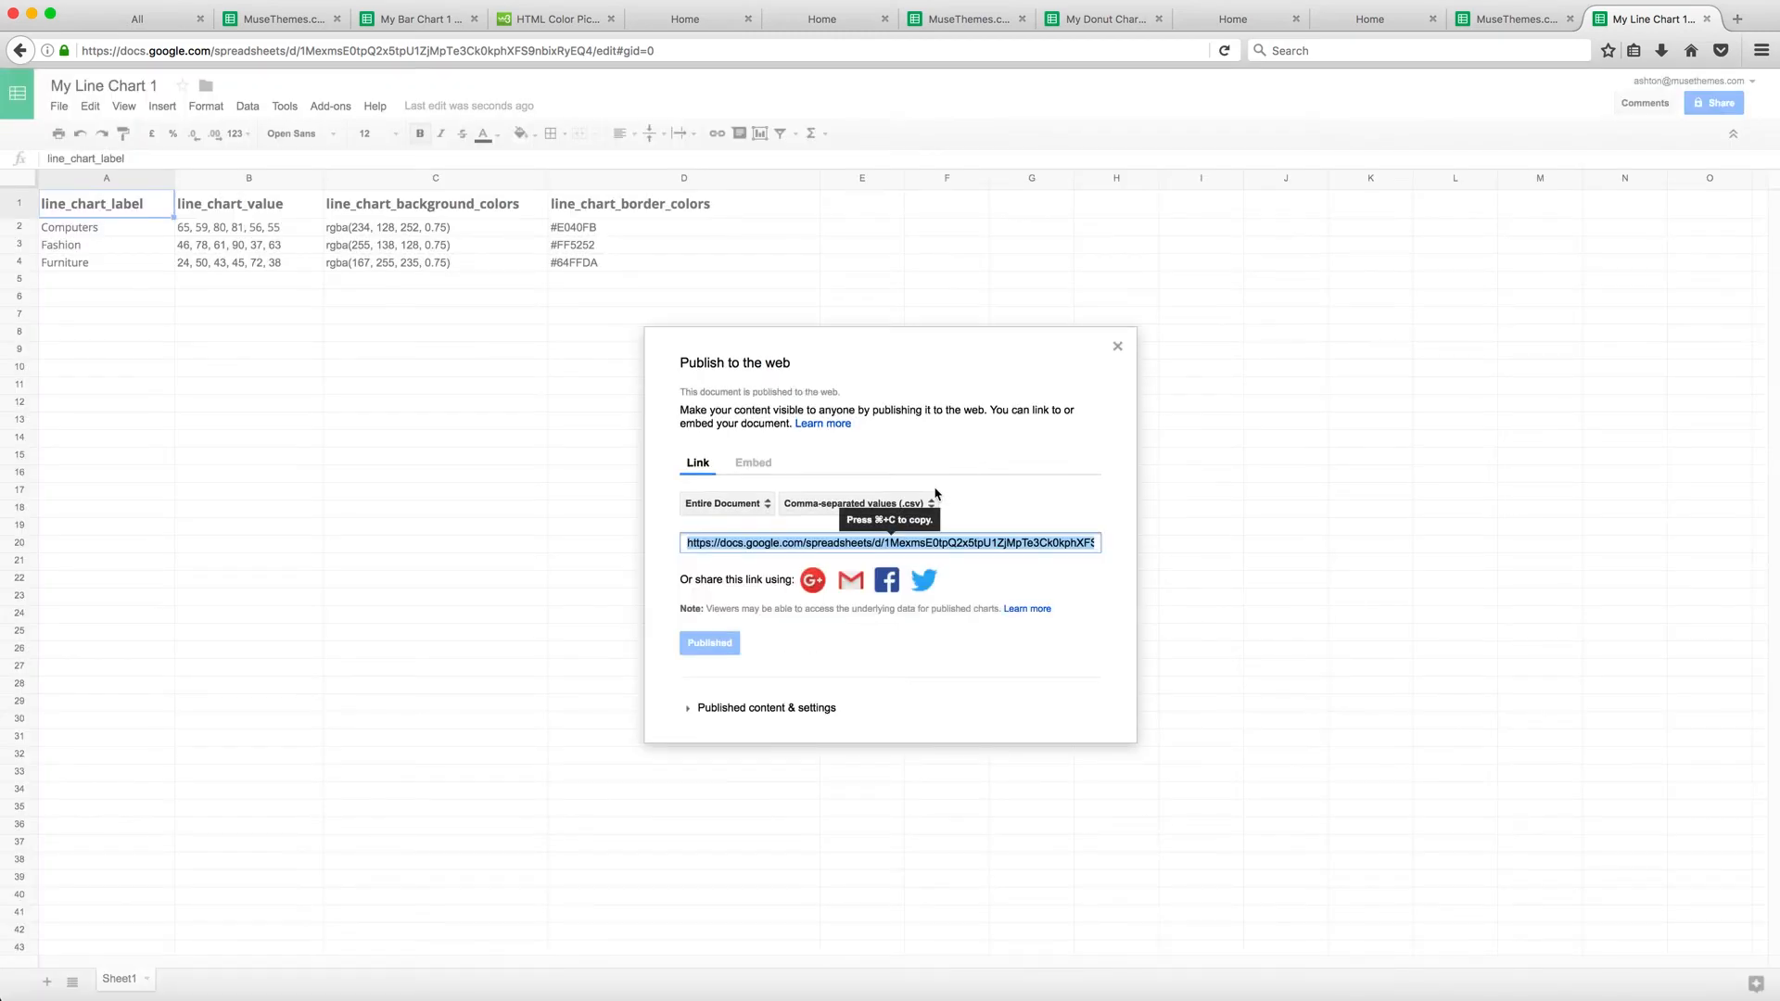
pyautogui.click(1117, 347)
# Copy the spreadsheet key from the sheet's address and paste it into the line chart widget's Chart Data Google Spreadsheet Key
pyautogui.click(307, 52)
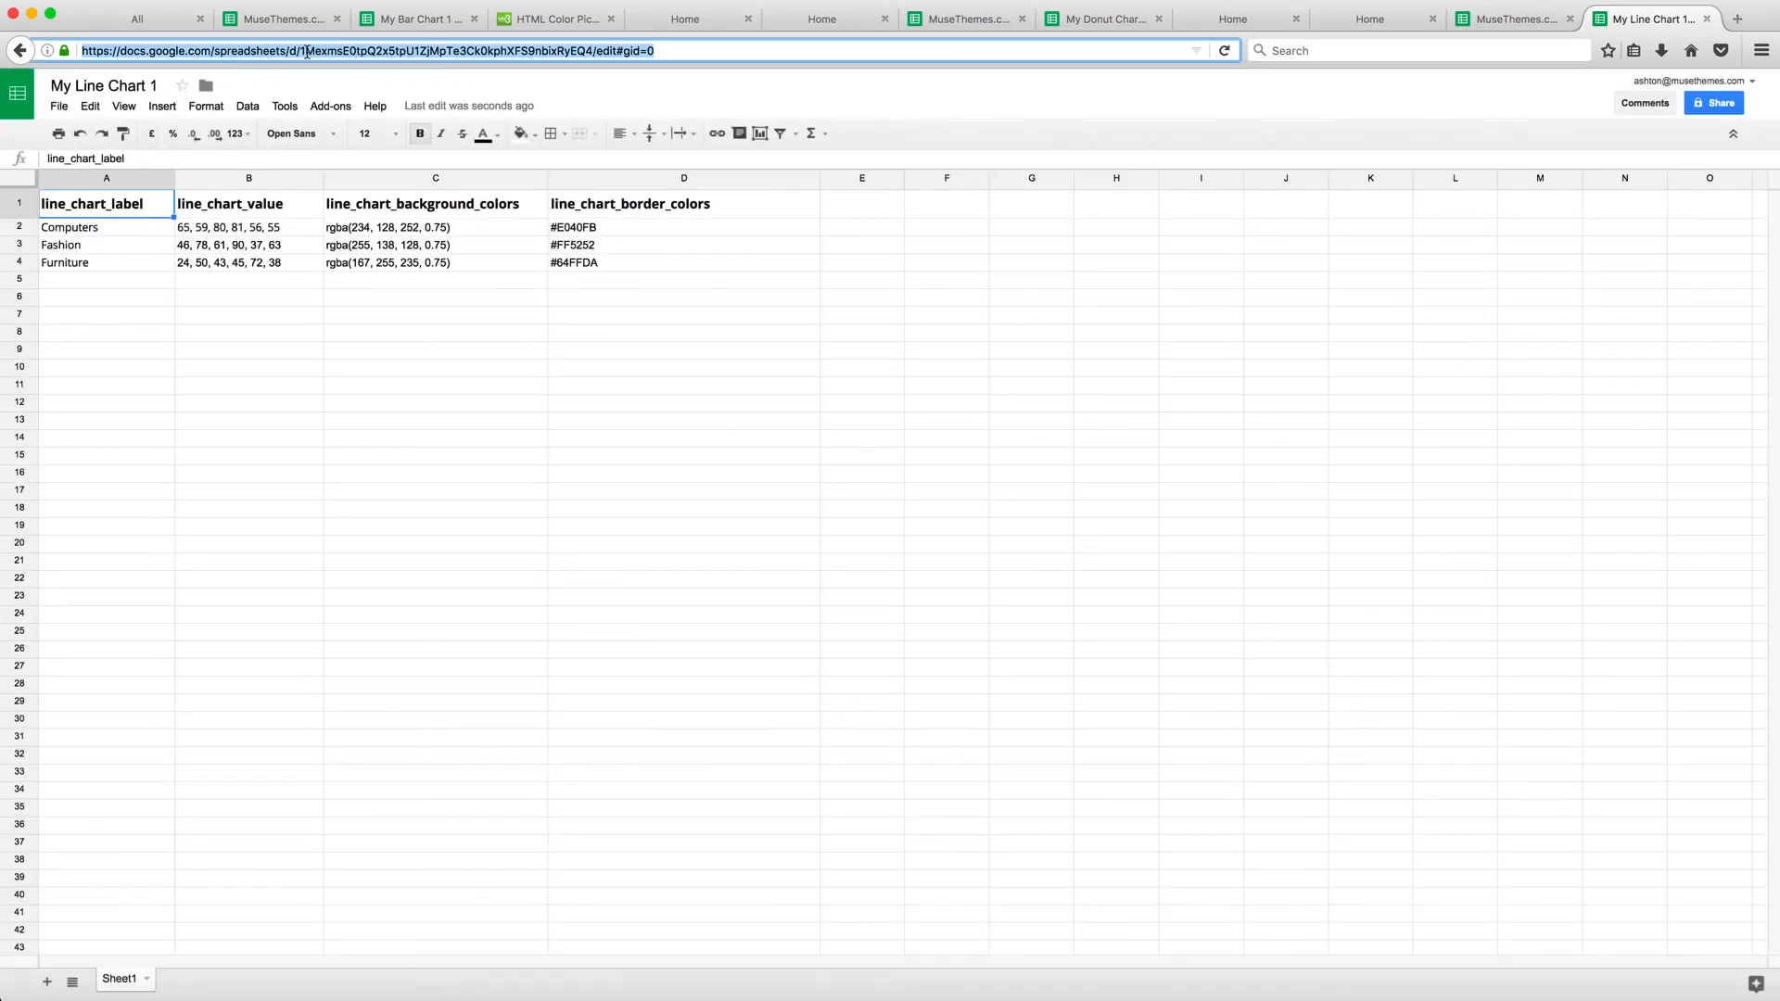
pyautogui.click(302, 51)
pyautogui.moveTo(301, 51); pyautogui.dragTo(591, 48)
pyautogui.press('super+c')
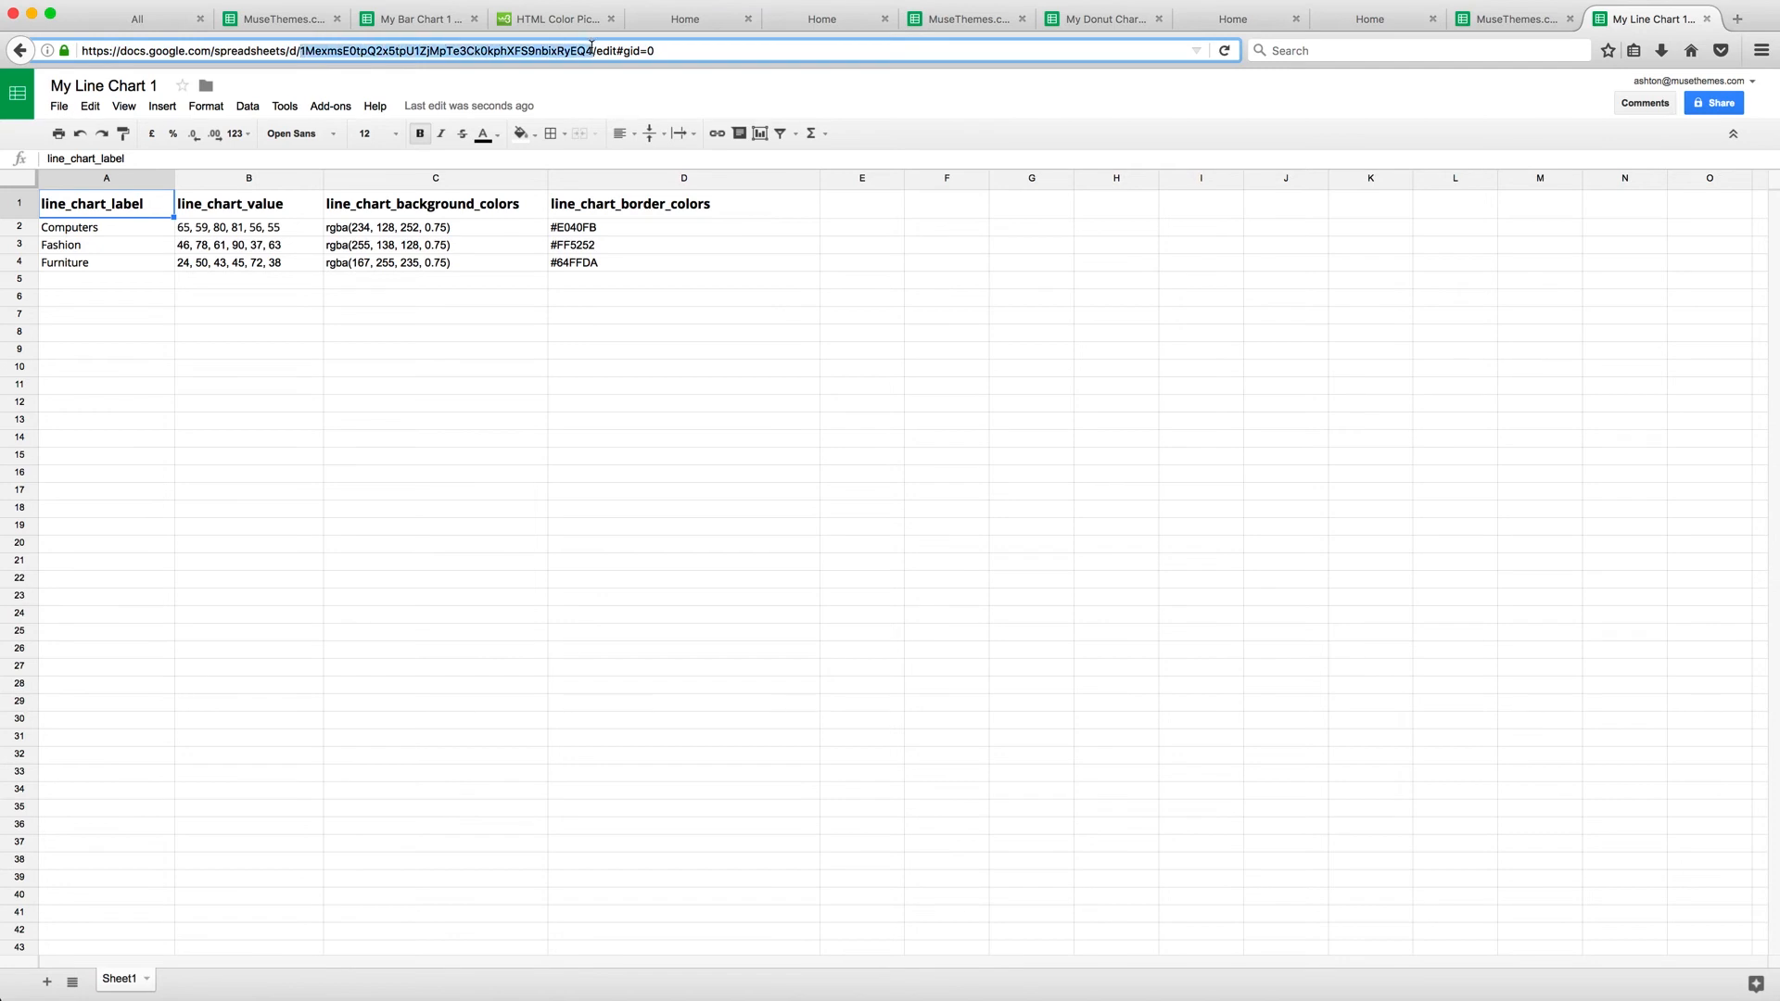
pyautogui.click(298, 996)
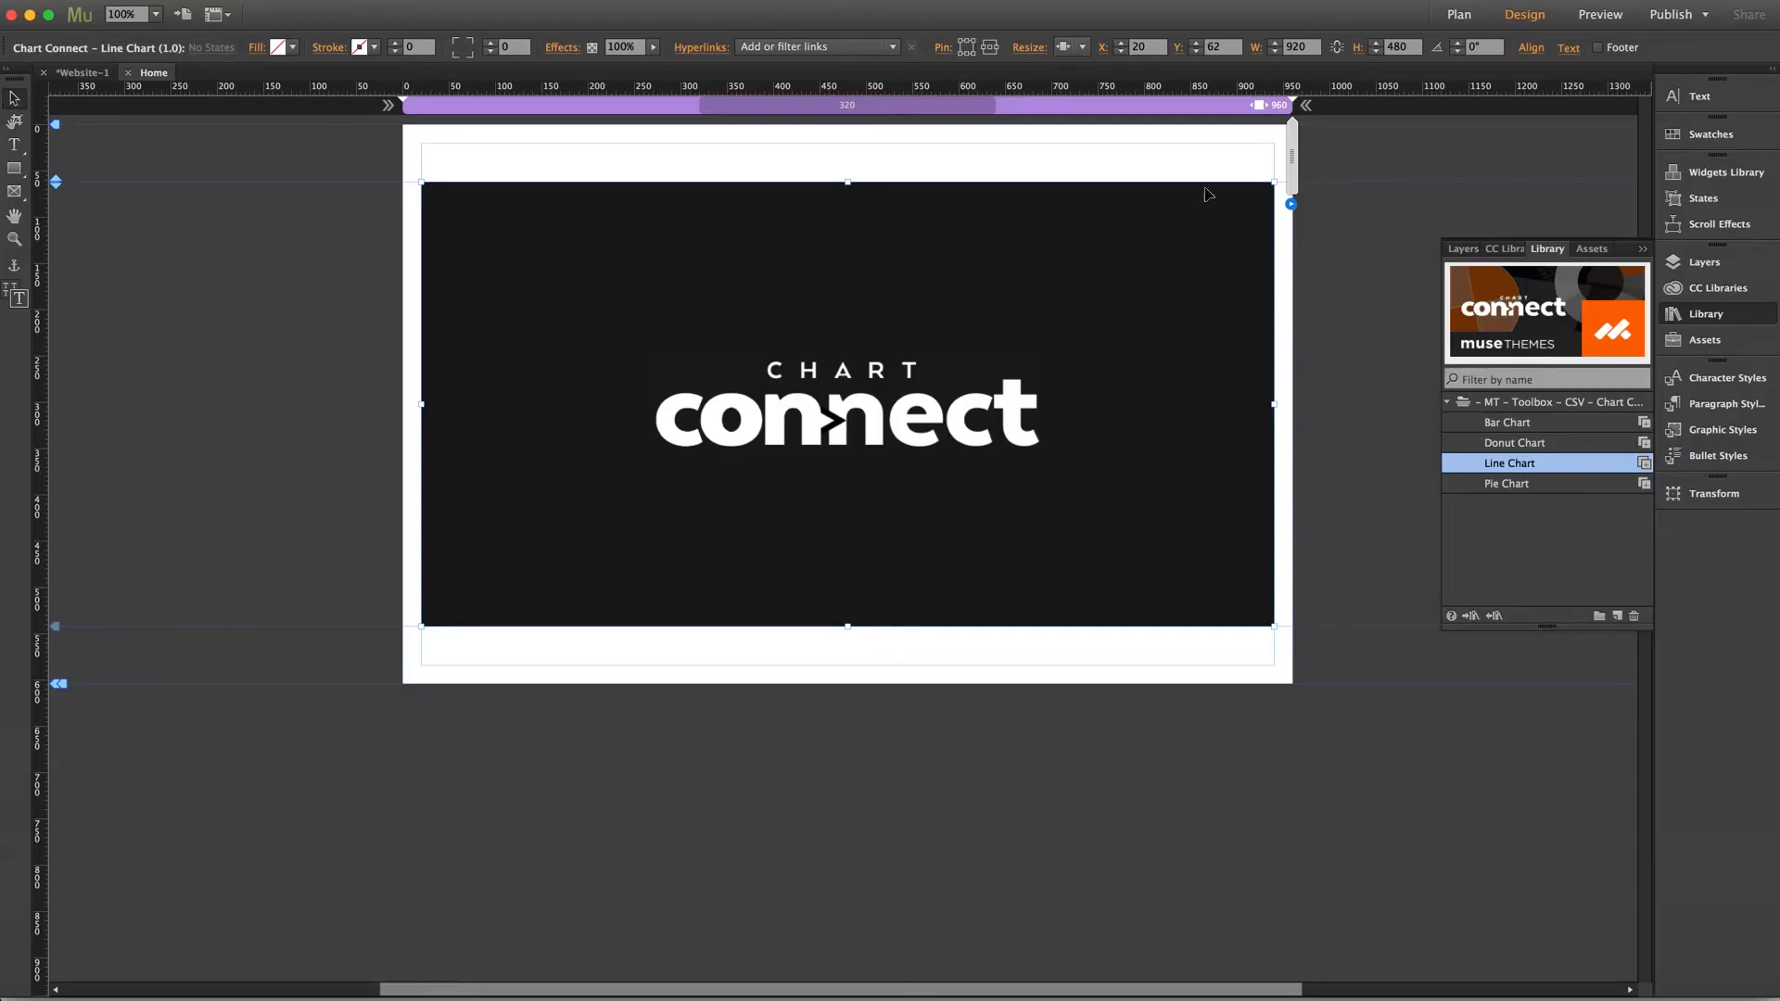
pyautogui.click(1291, 204)
pyautogui.click(1506, 315)
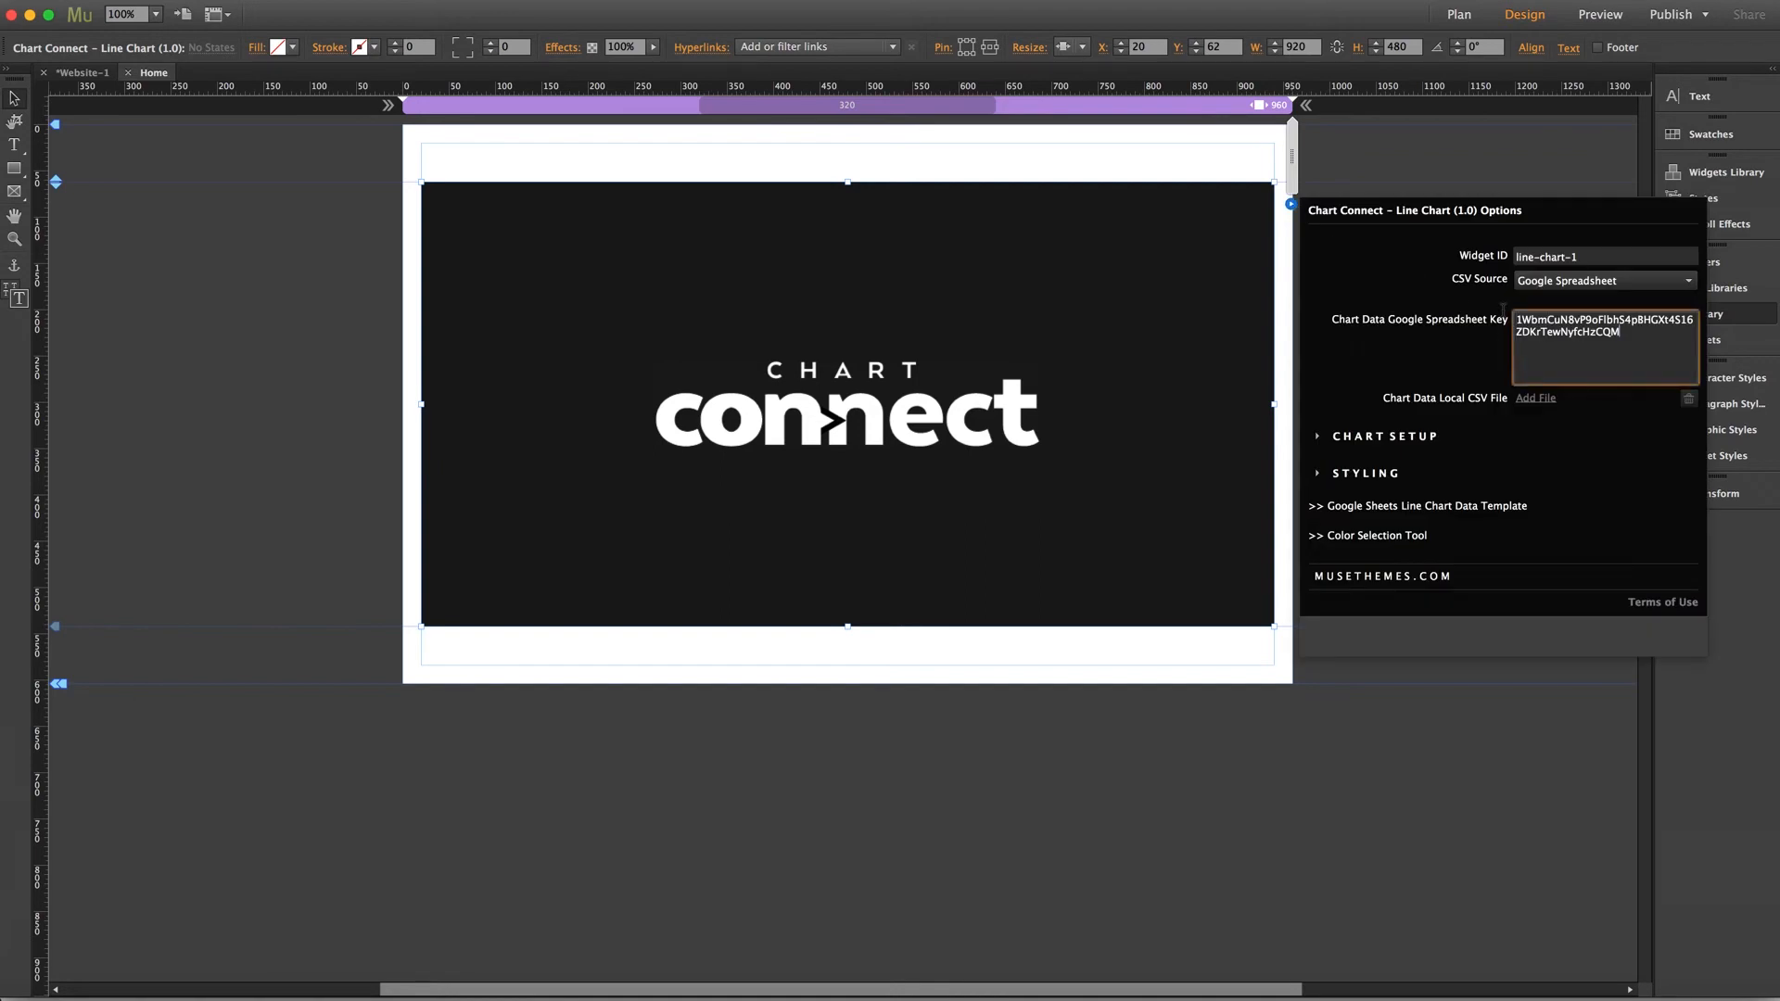
pyautogui.press('super+a')
pyautogui.press('super+v')
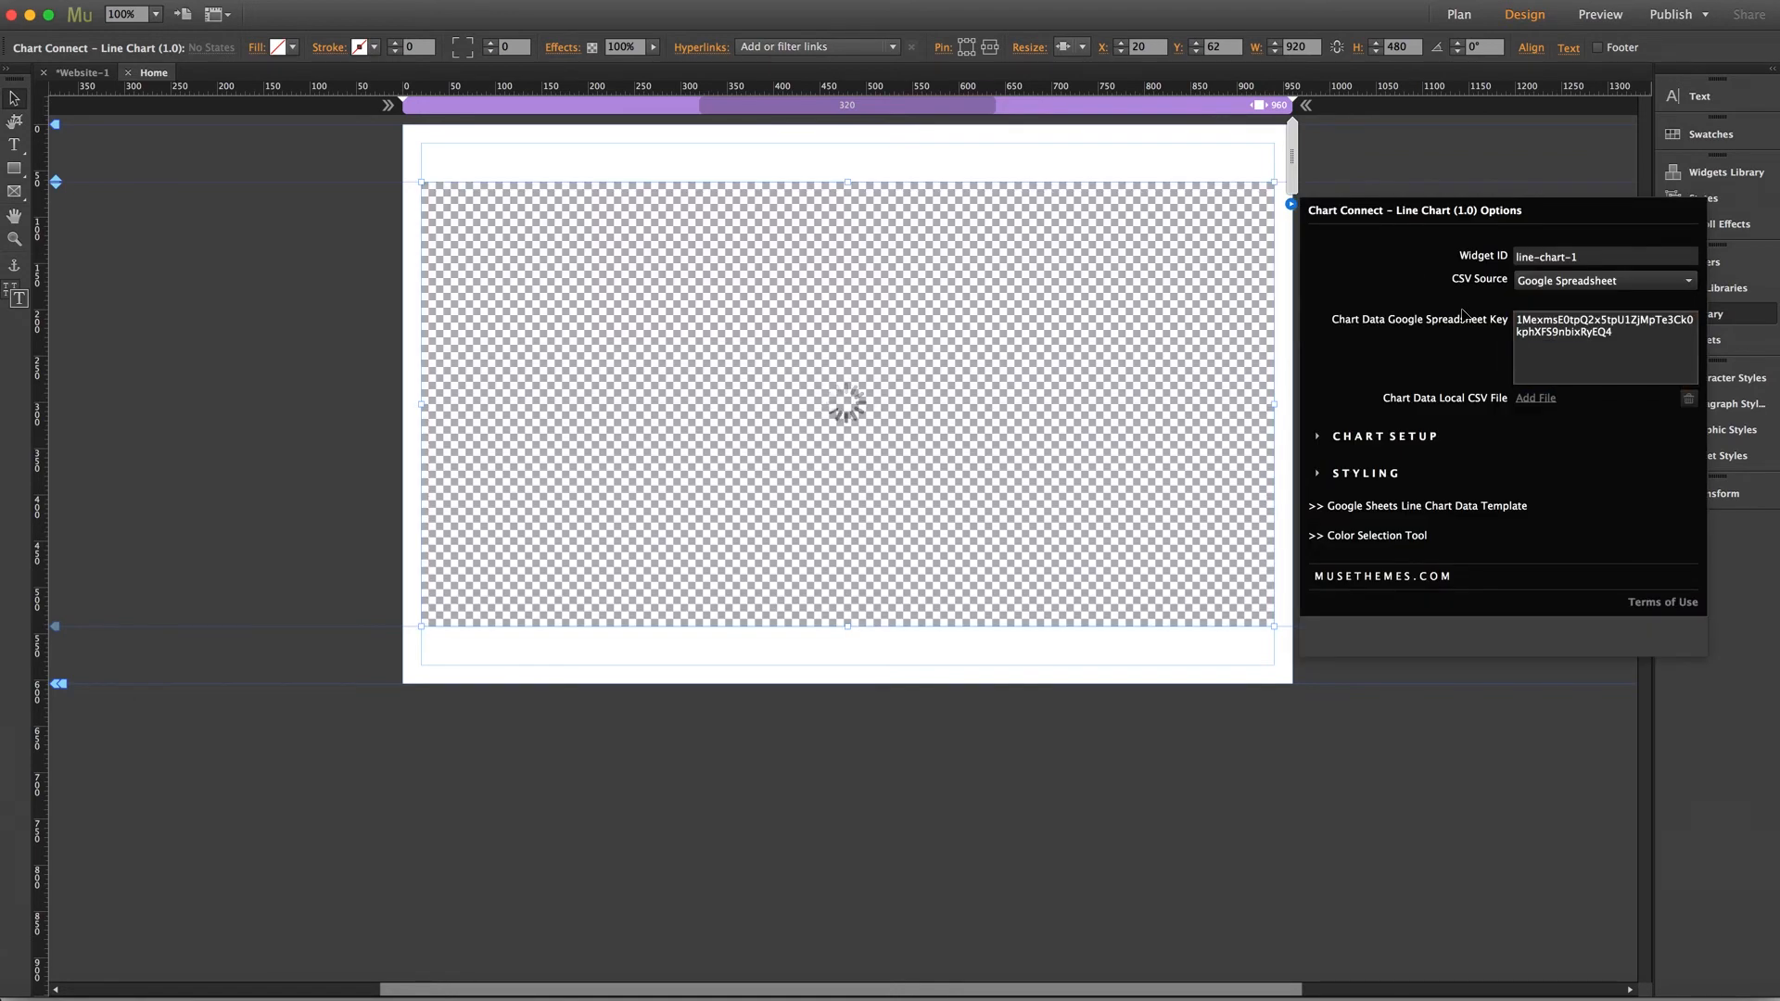
pyautogui.click(302, 349)
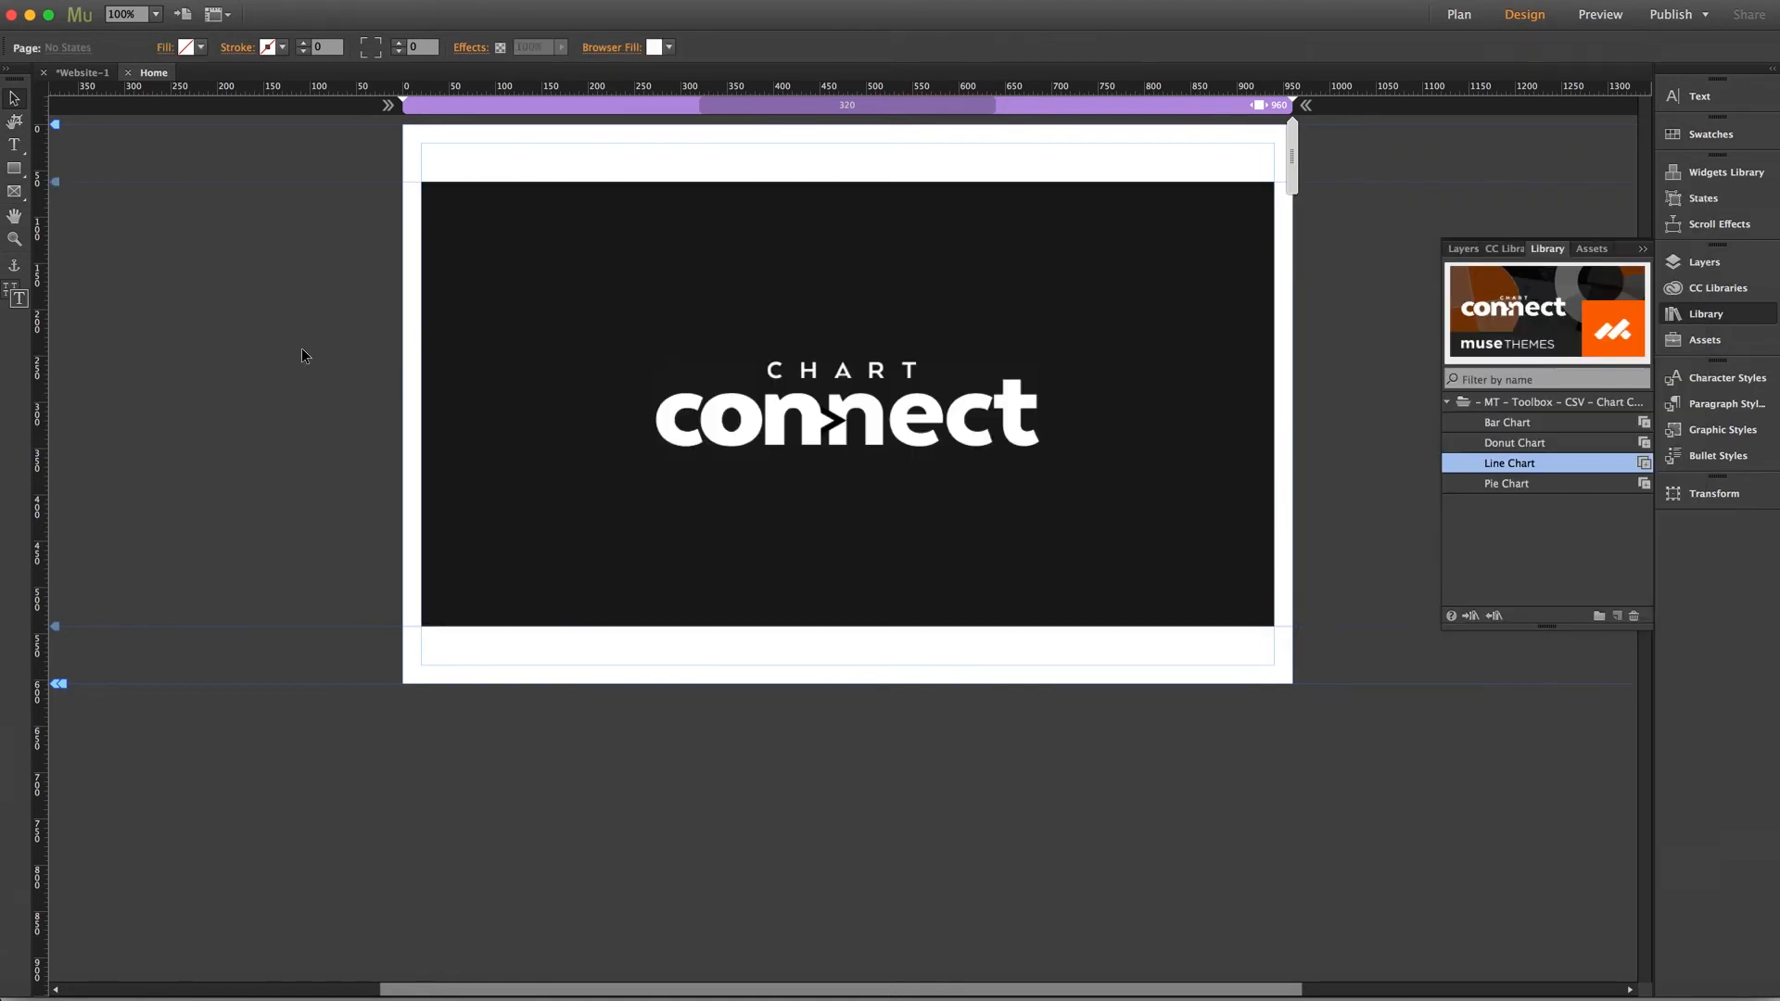
# Preview the page in the browser and toggle the line chart's legend entries off and on to test it
pyautogui.press('super+alt+e')
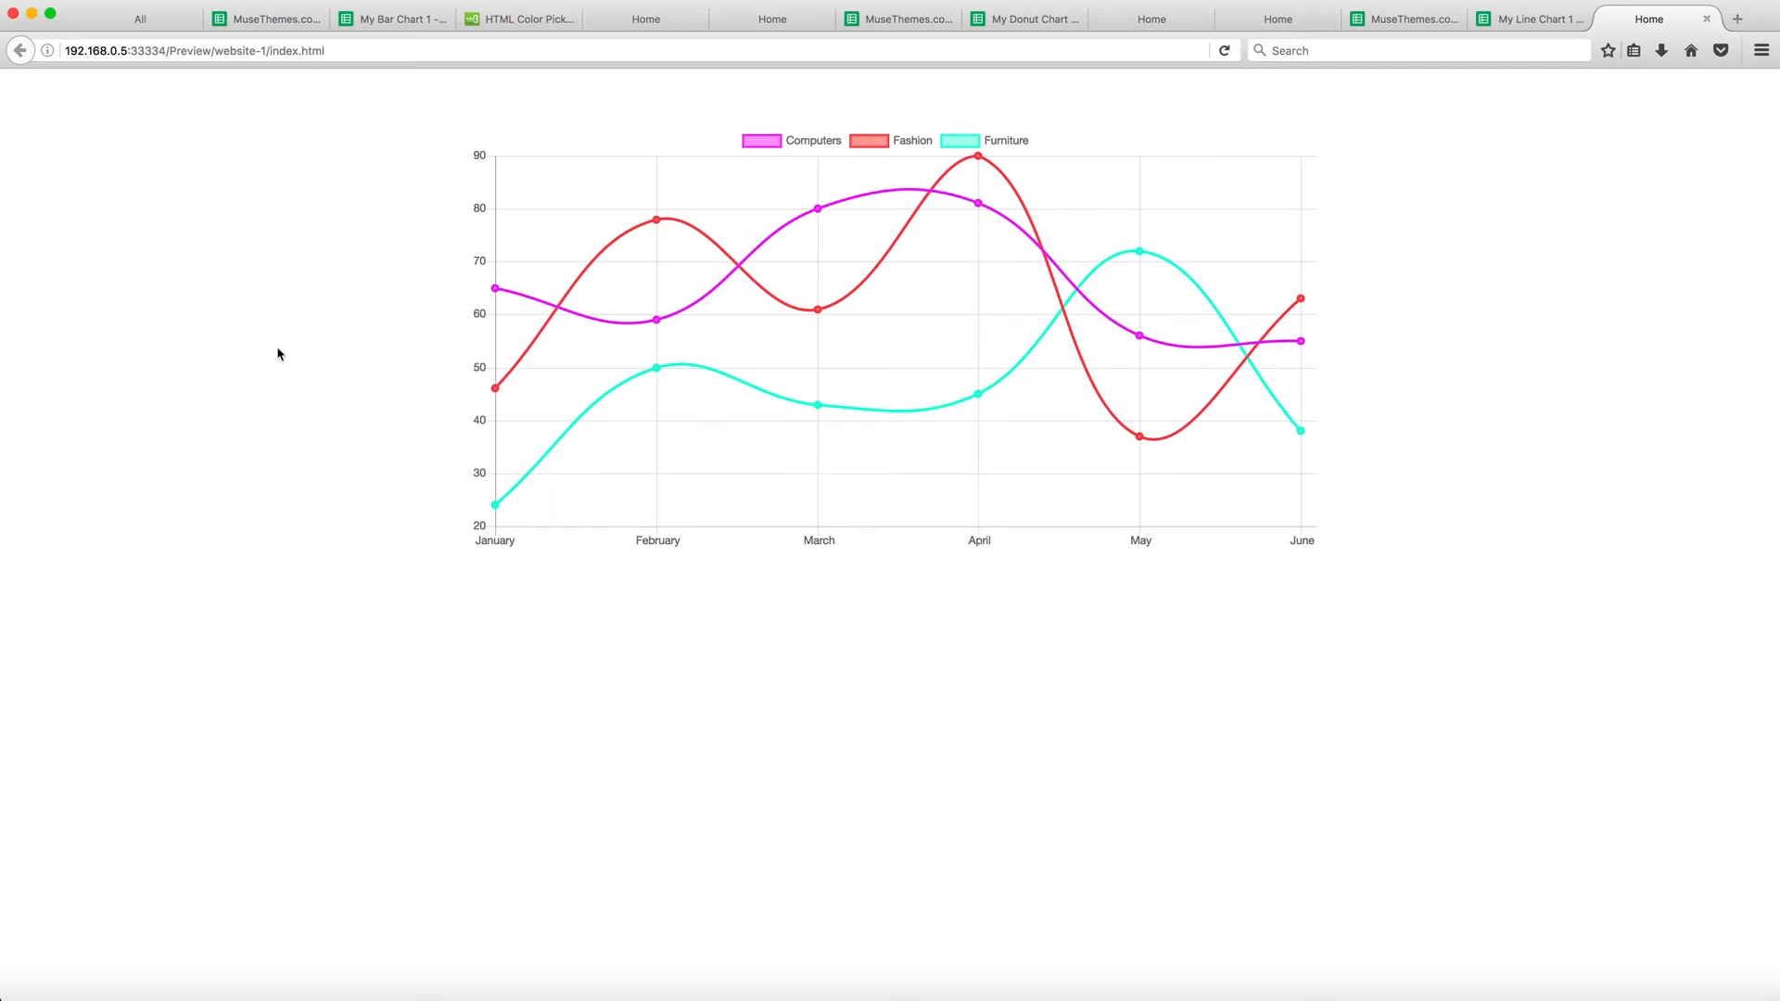
pyautogui.click(773, 146)
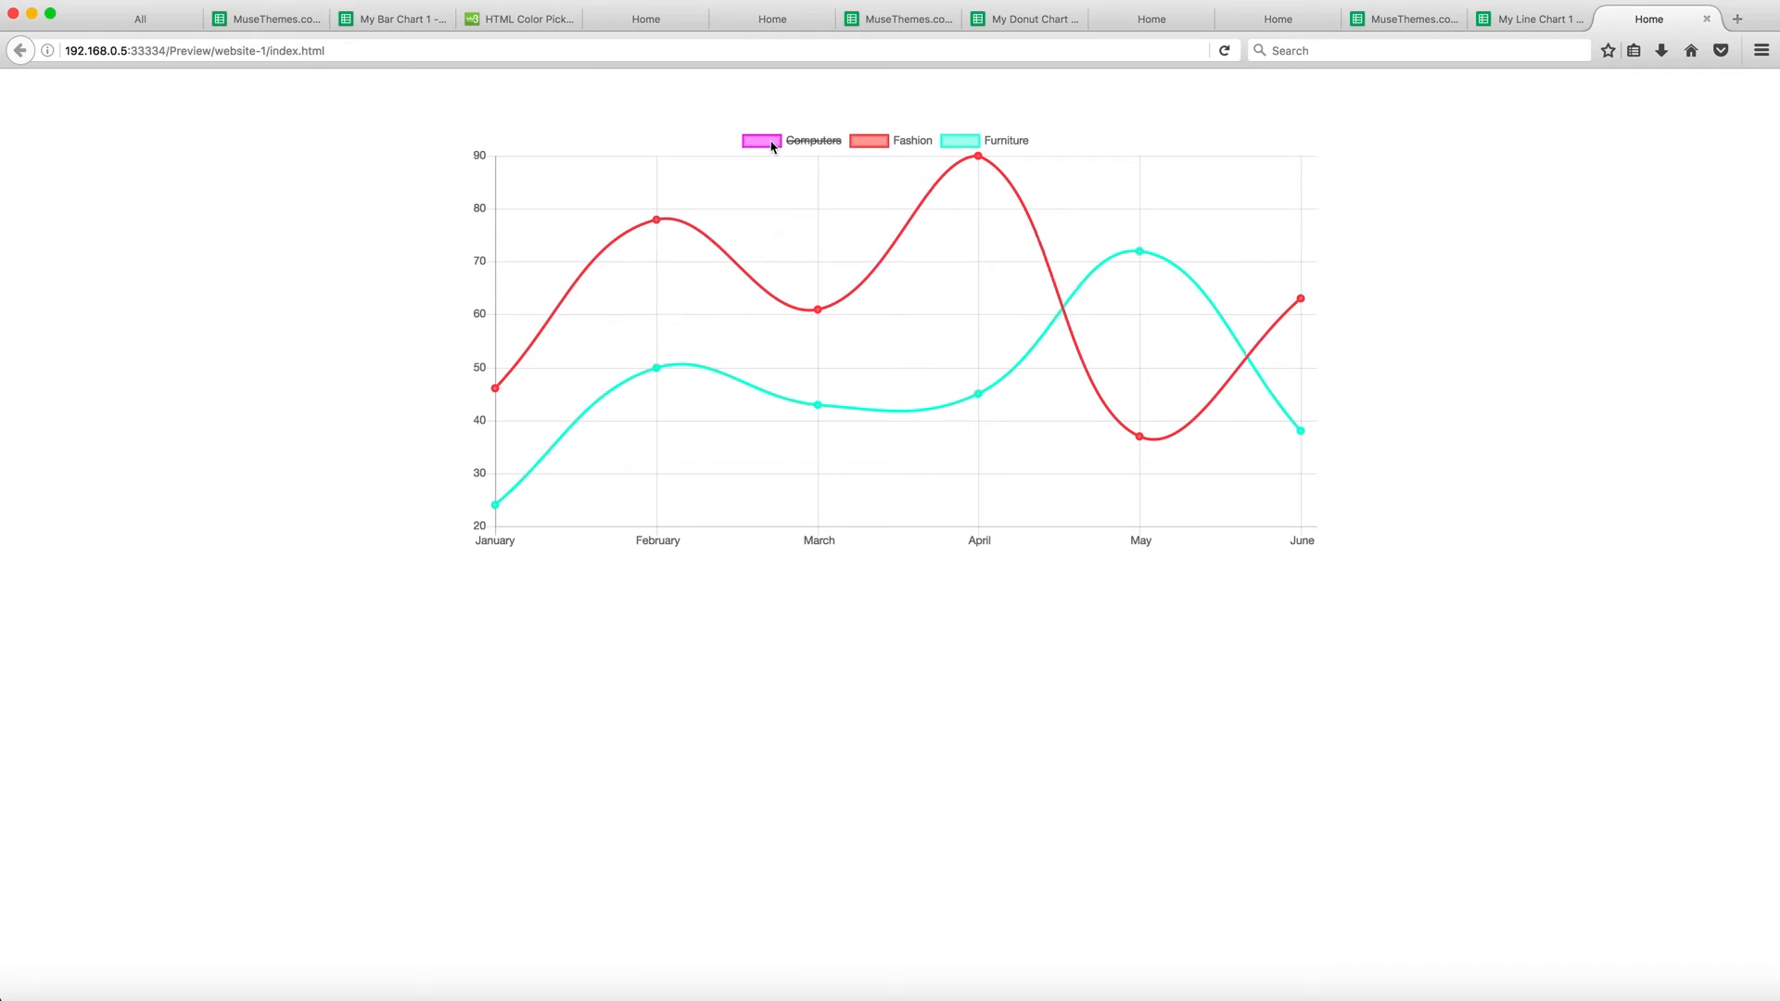
pyautogui.click(772, 146)
pyautogui.click(868, 141)
pyautogui.click(868, 141)
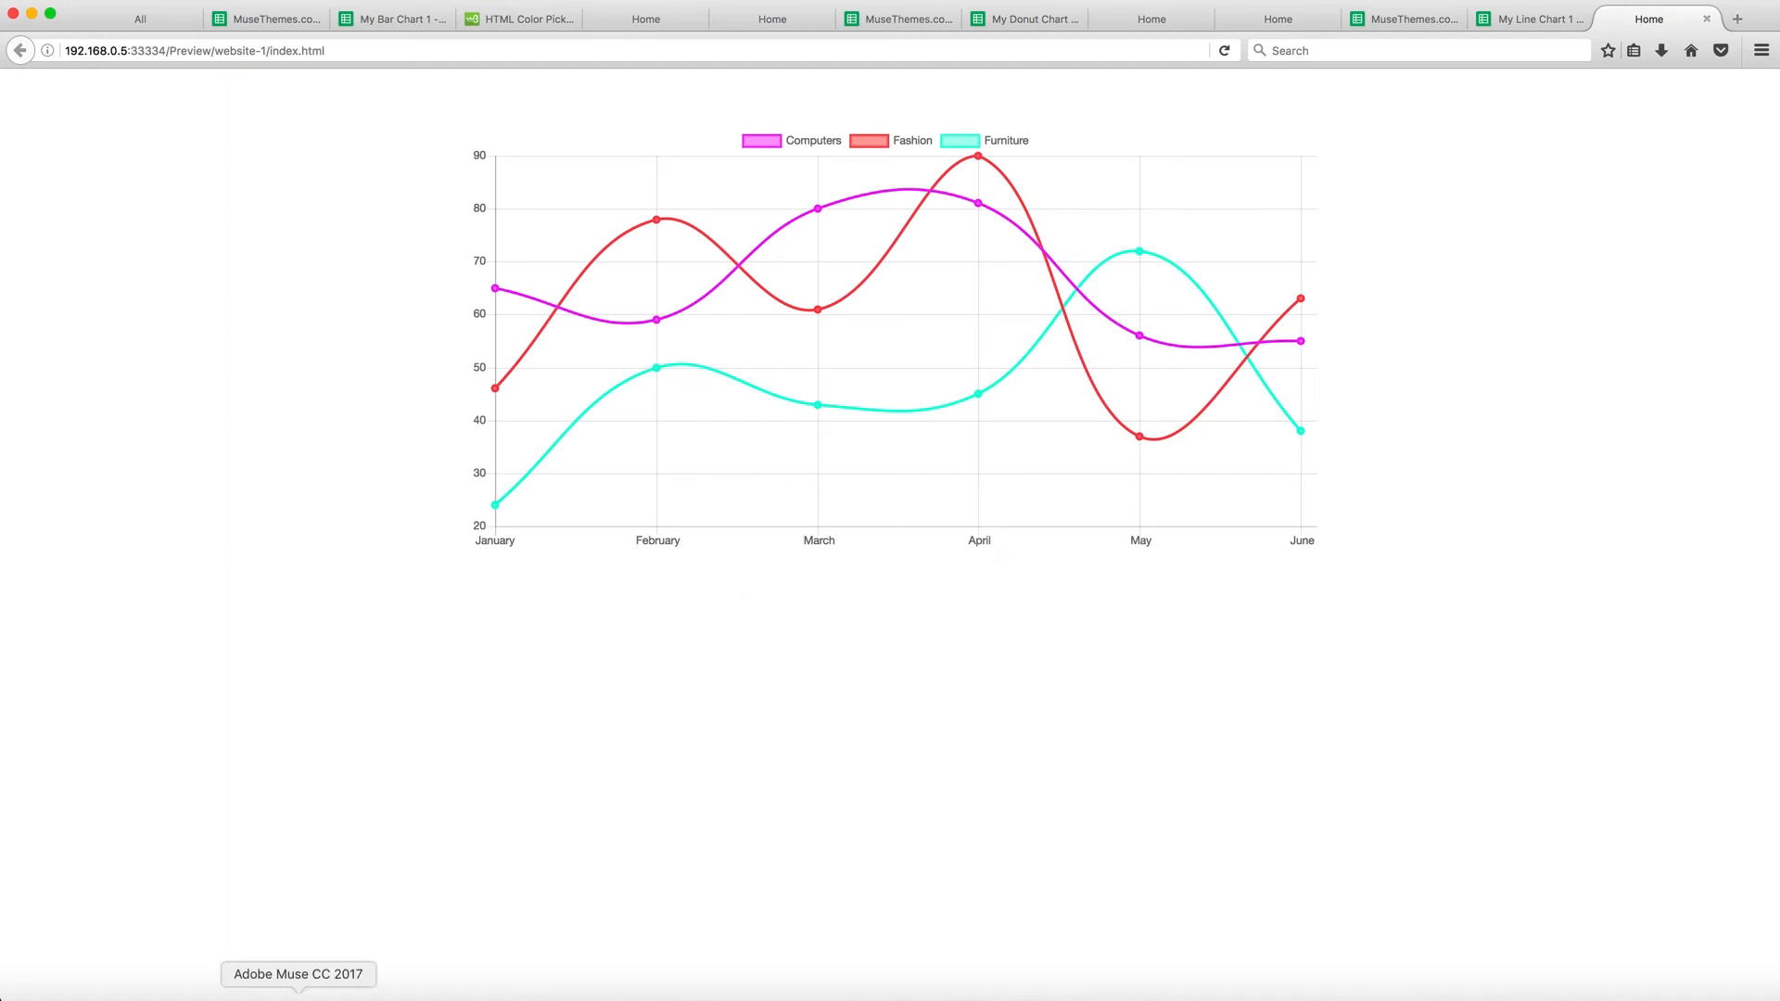
pyautogui.click(298, 996)
# In the line chart's Chart Setup, set Labels to "Monday, Tuesday, Wednesday, Thursday, Friday"
pyautogui.click(1207, 276)
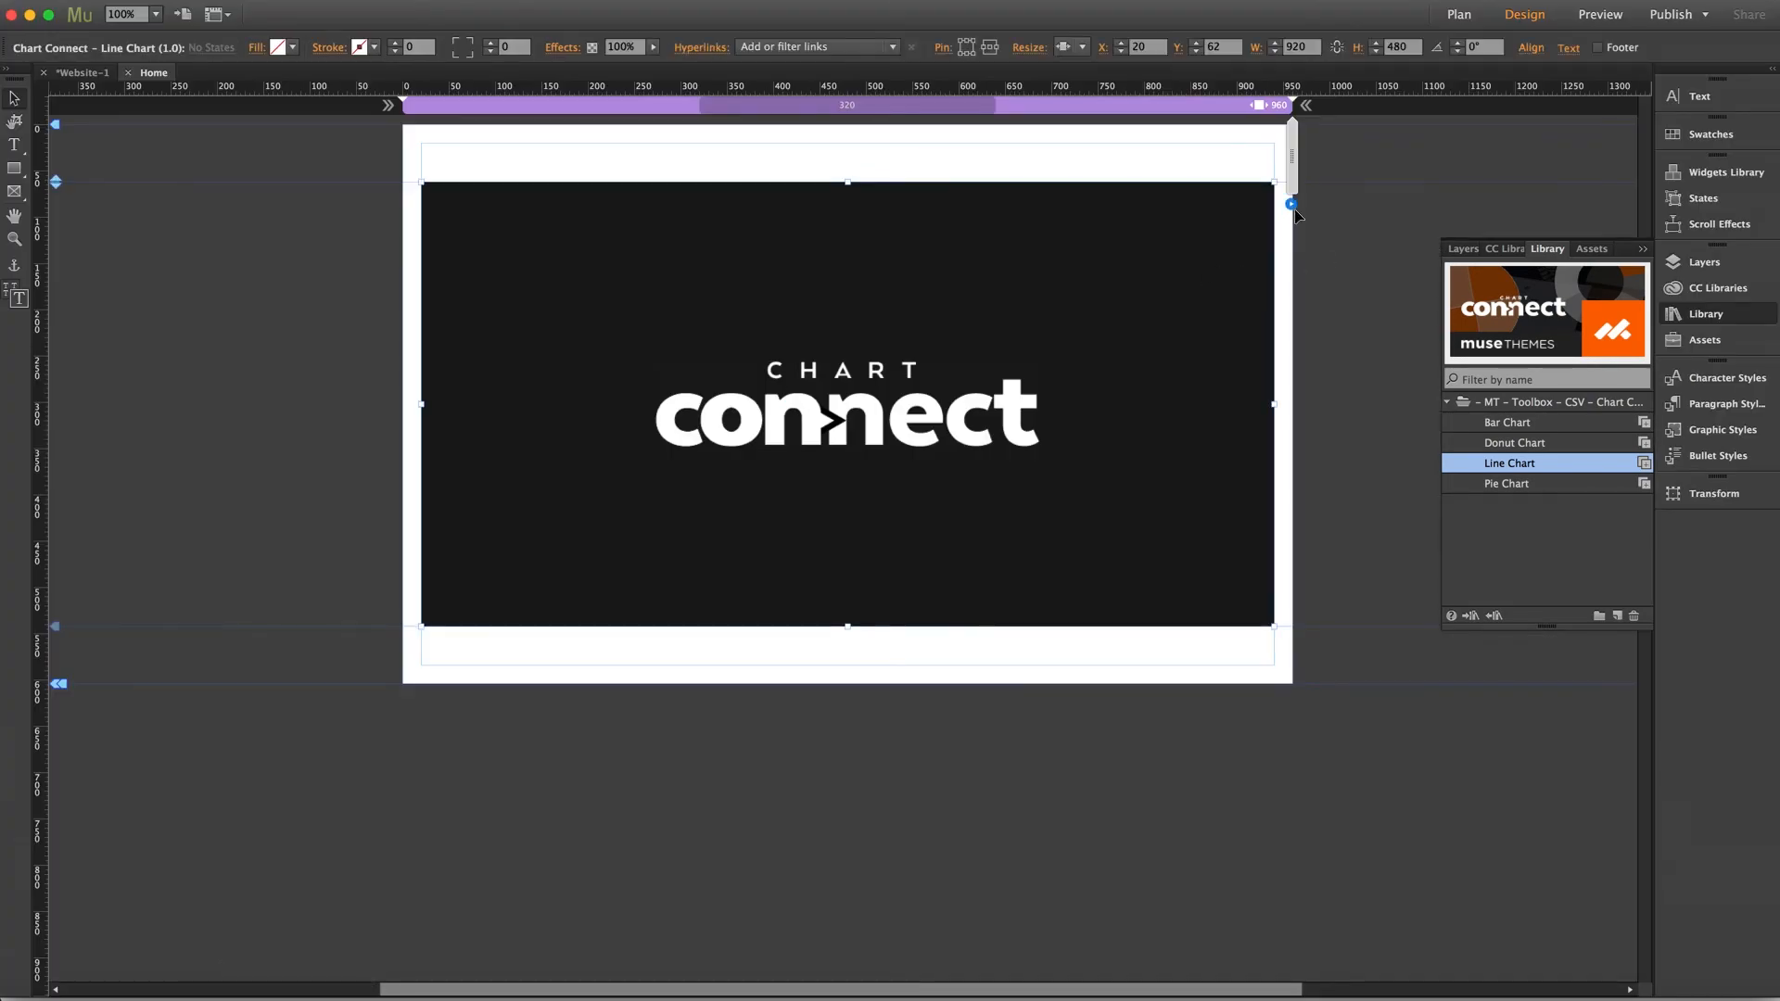
pyautogui.click(1292, 205)
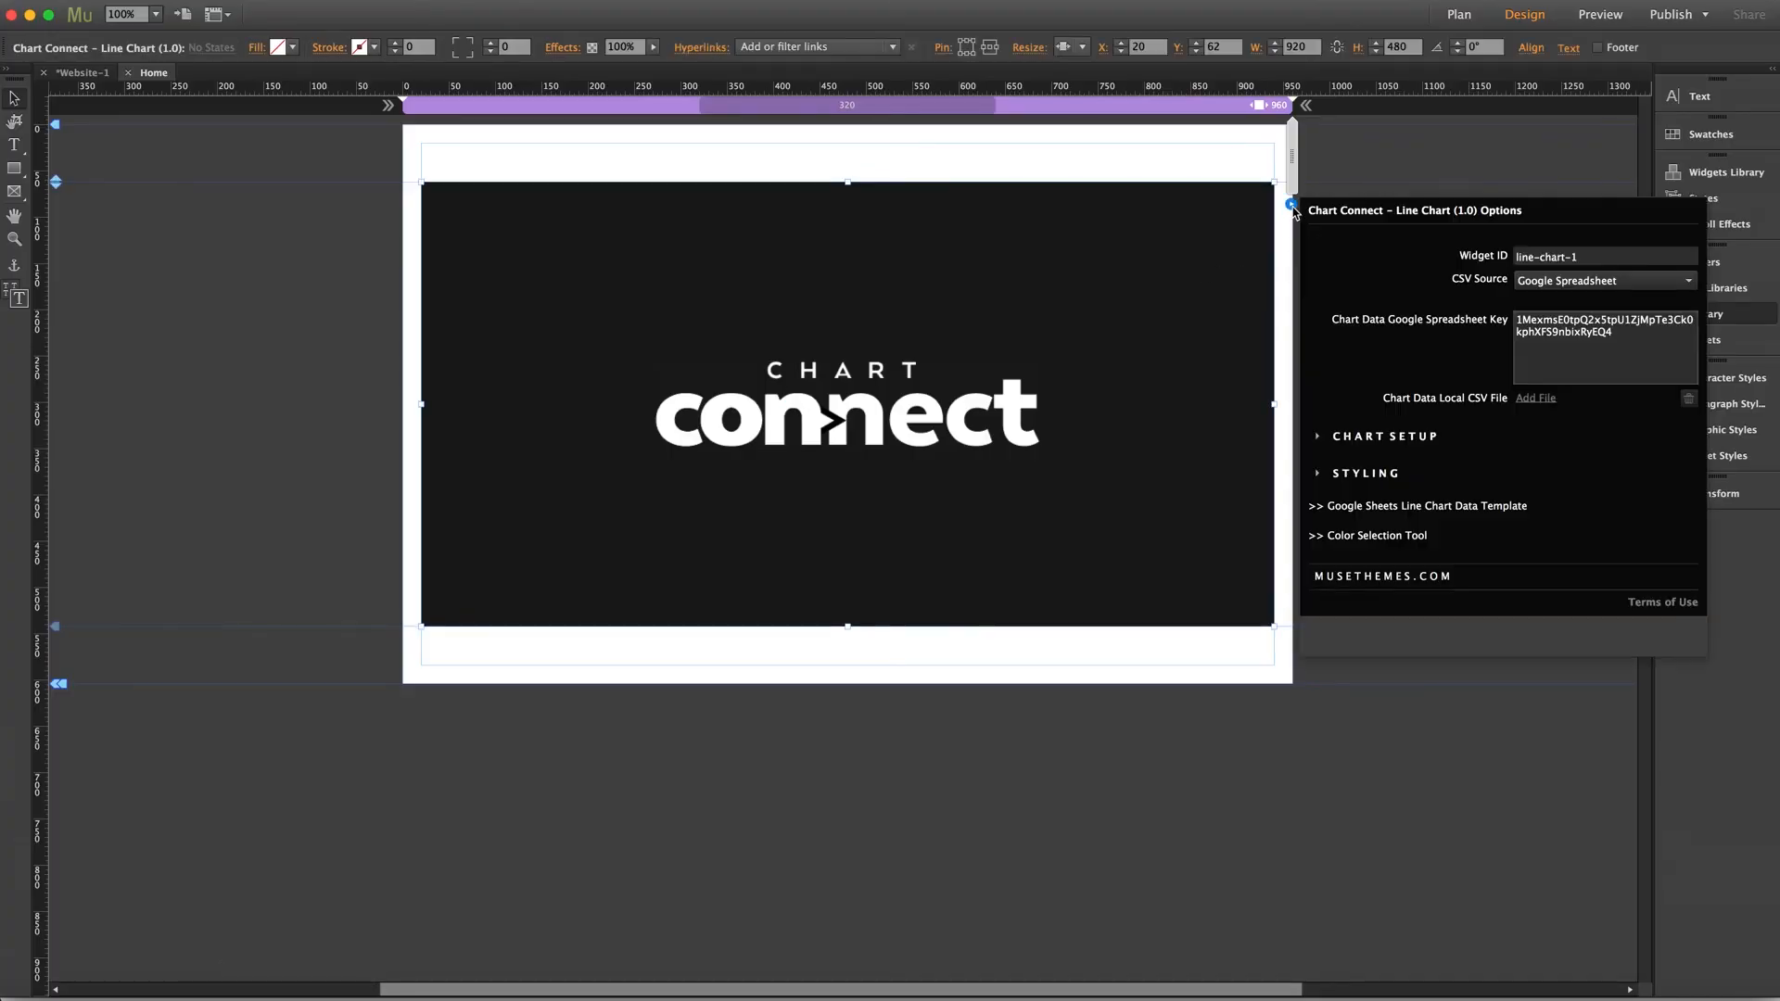
pyautogui.click(1370, 436)
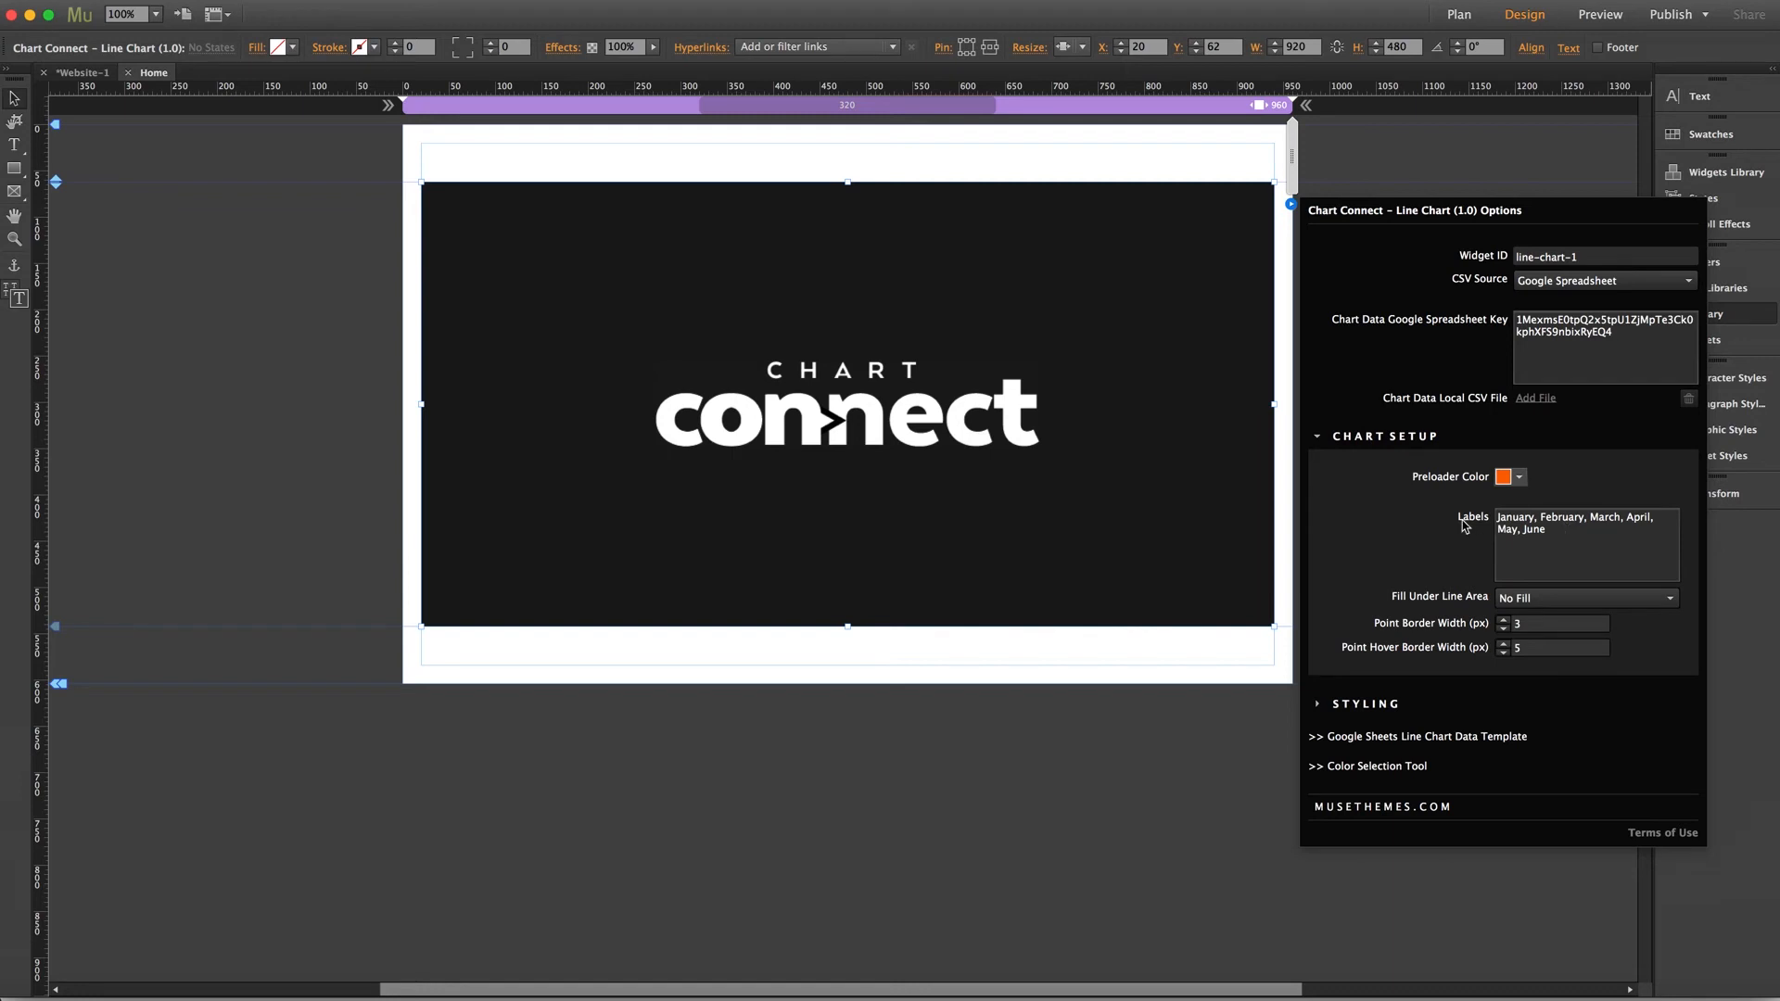
pyautogui.moveTo(1565, 531); pyautogui.dragTo(1494, 517)
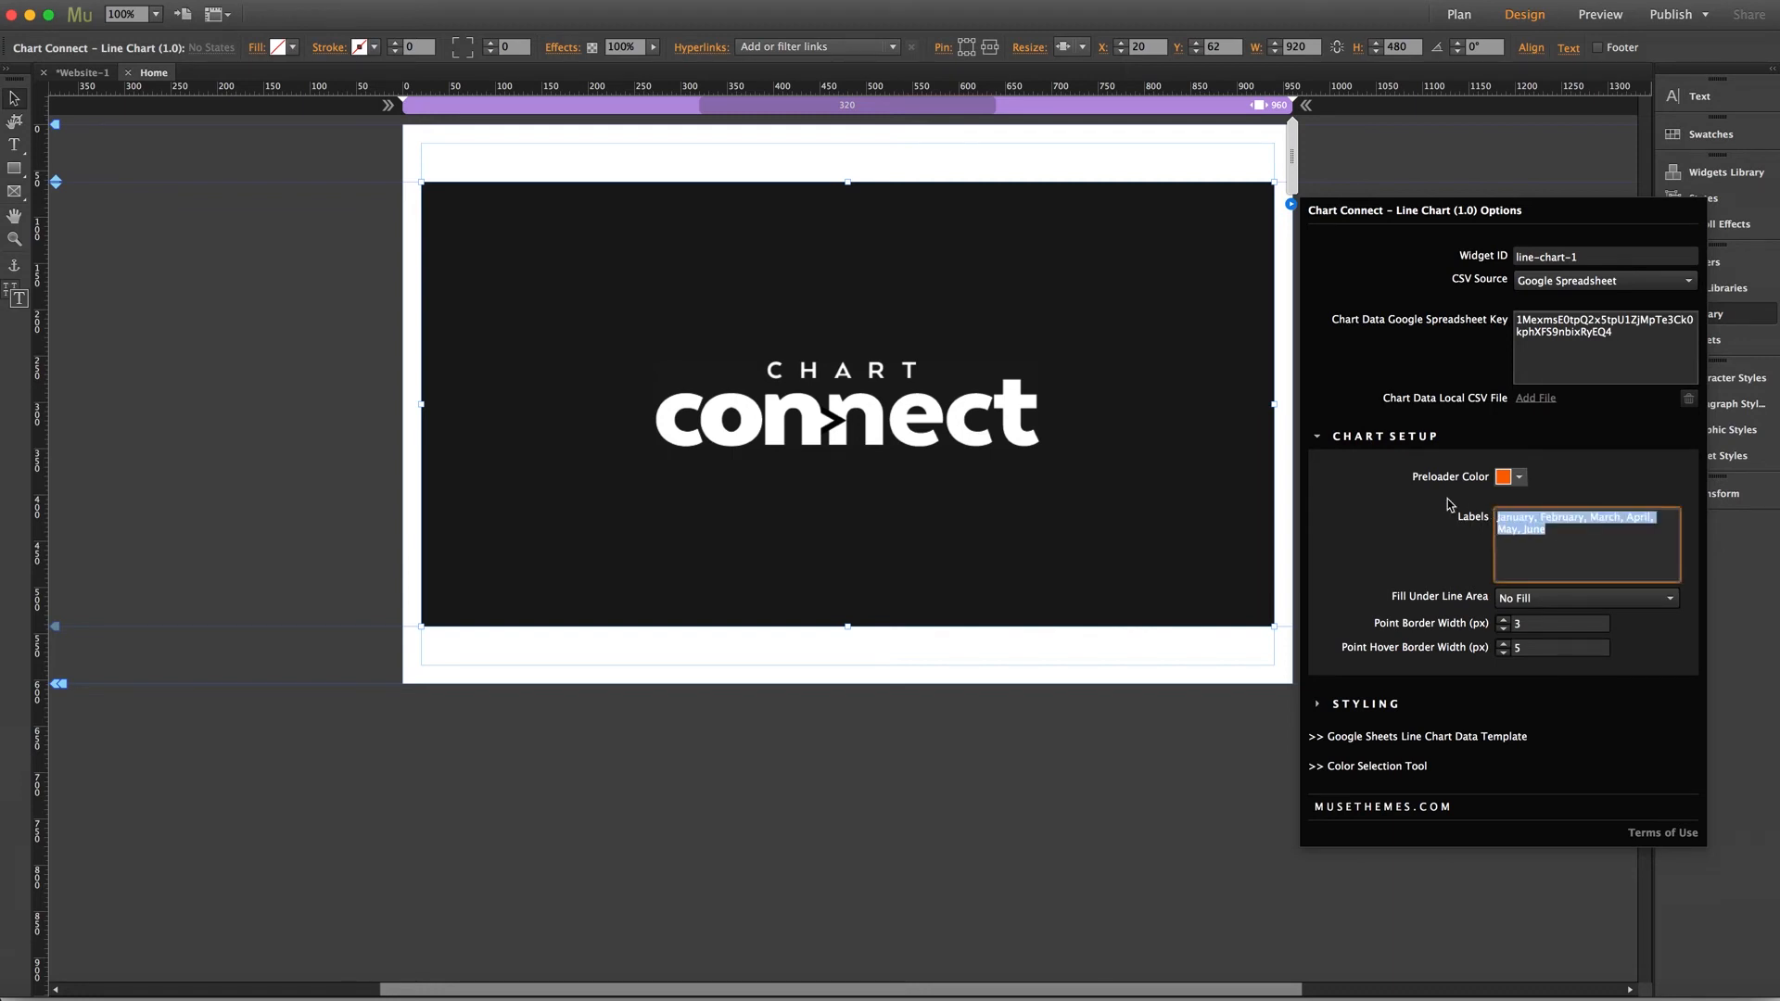
pyautogui.write('Monday, Tuesday, Wednesday,')
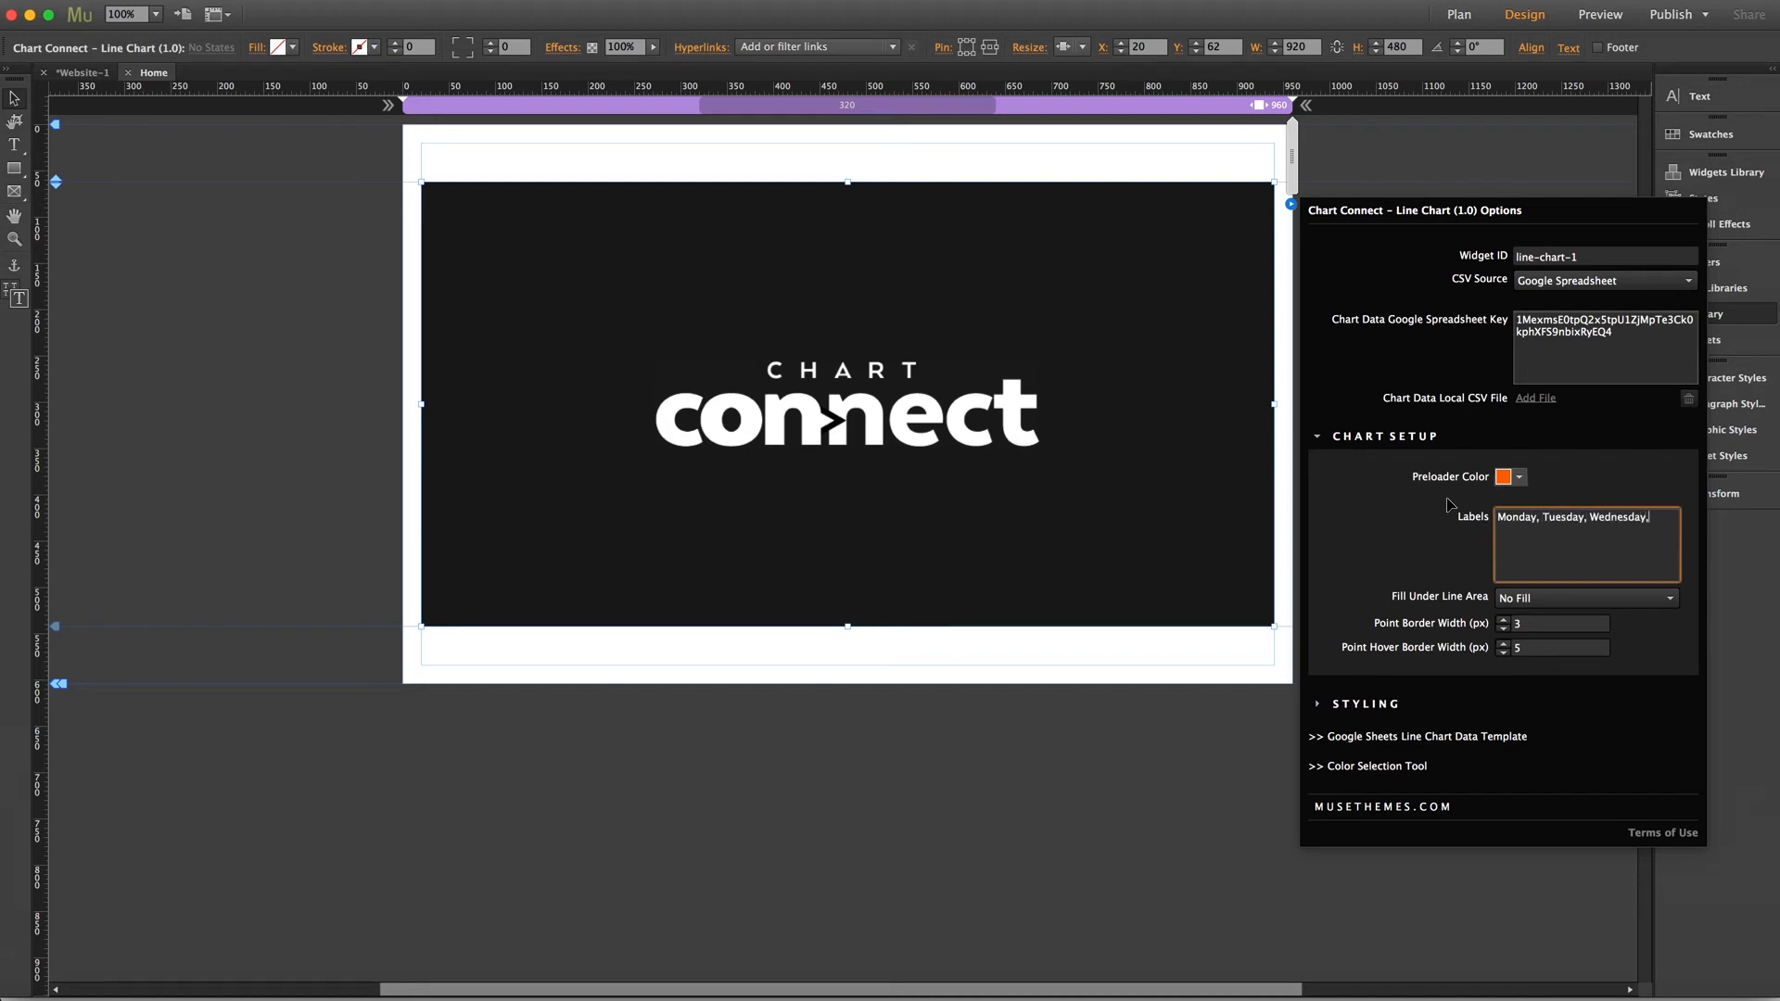
pyautogui.write(' Thursday, Friday, Saturday')
pyautogui.click(1451, 505)
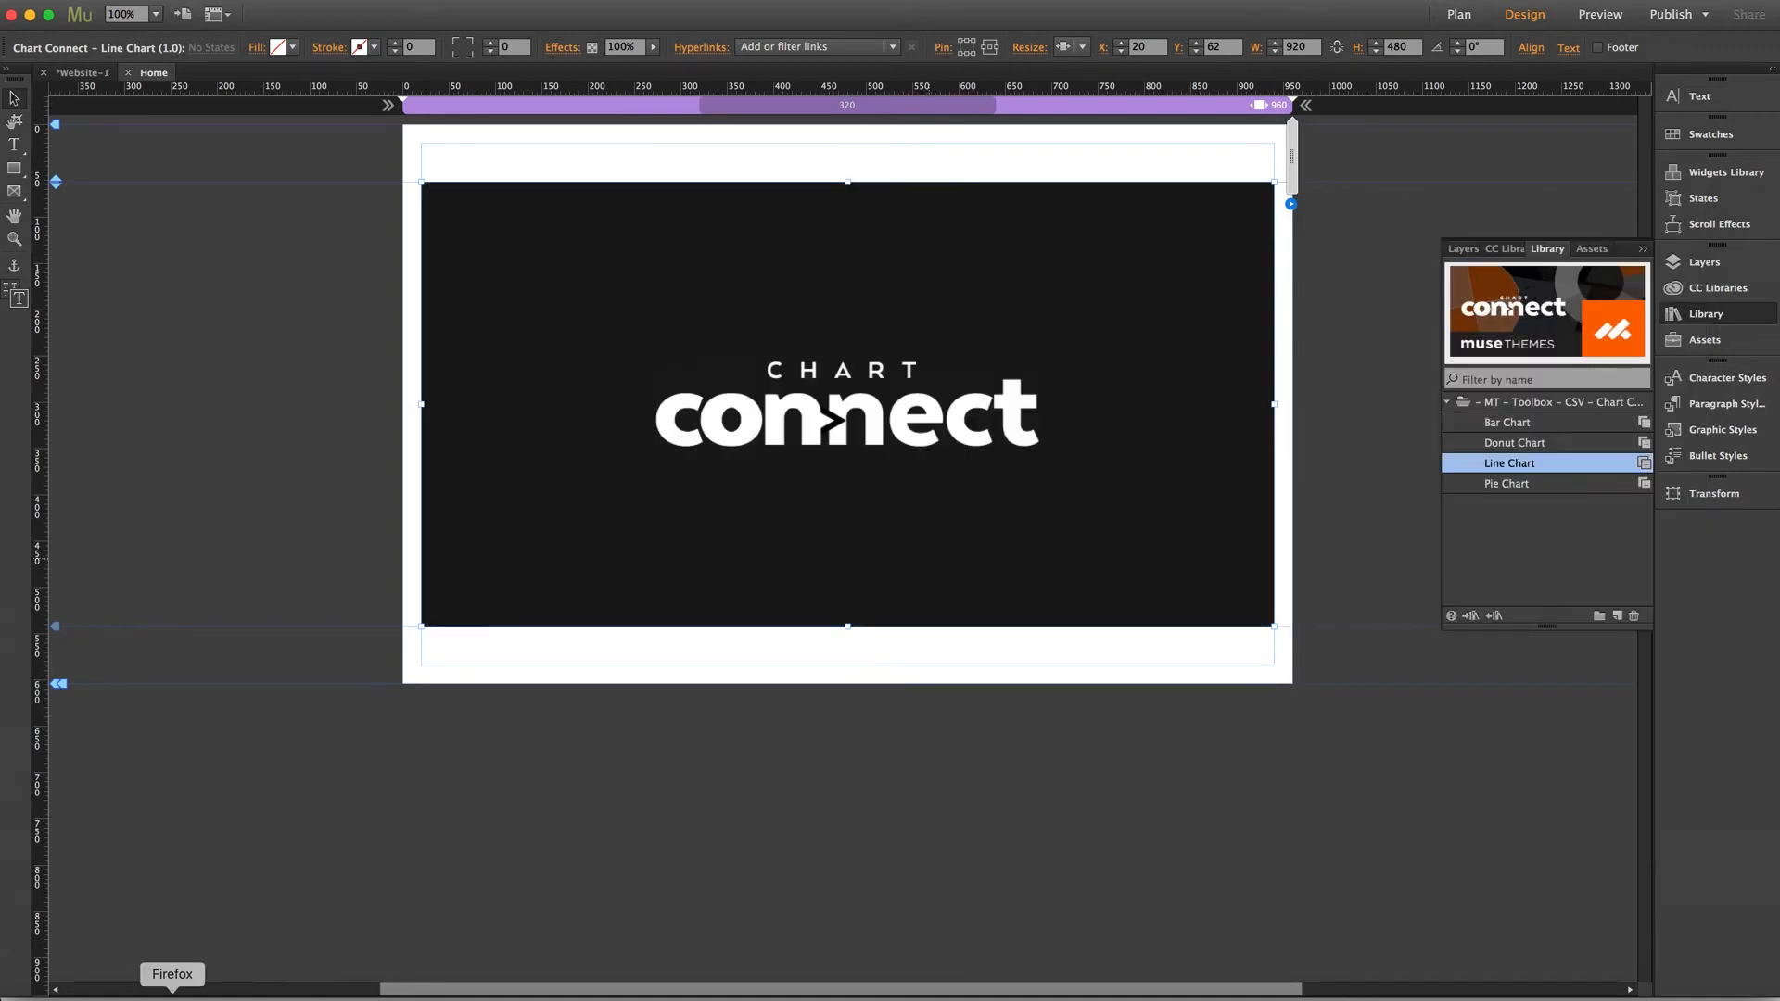
# Switch between the My Line Chart 1 spreadsheet and the preview tab in the browser, then return to Muse
pyautogui.click(172, 999)
pyautogui.click(1494, 22)
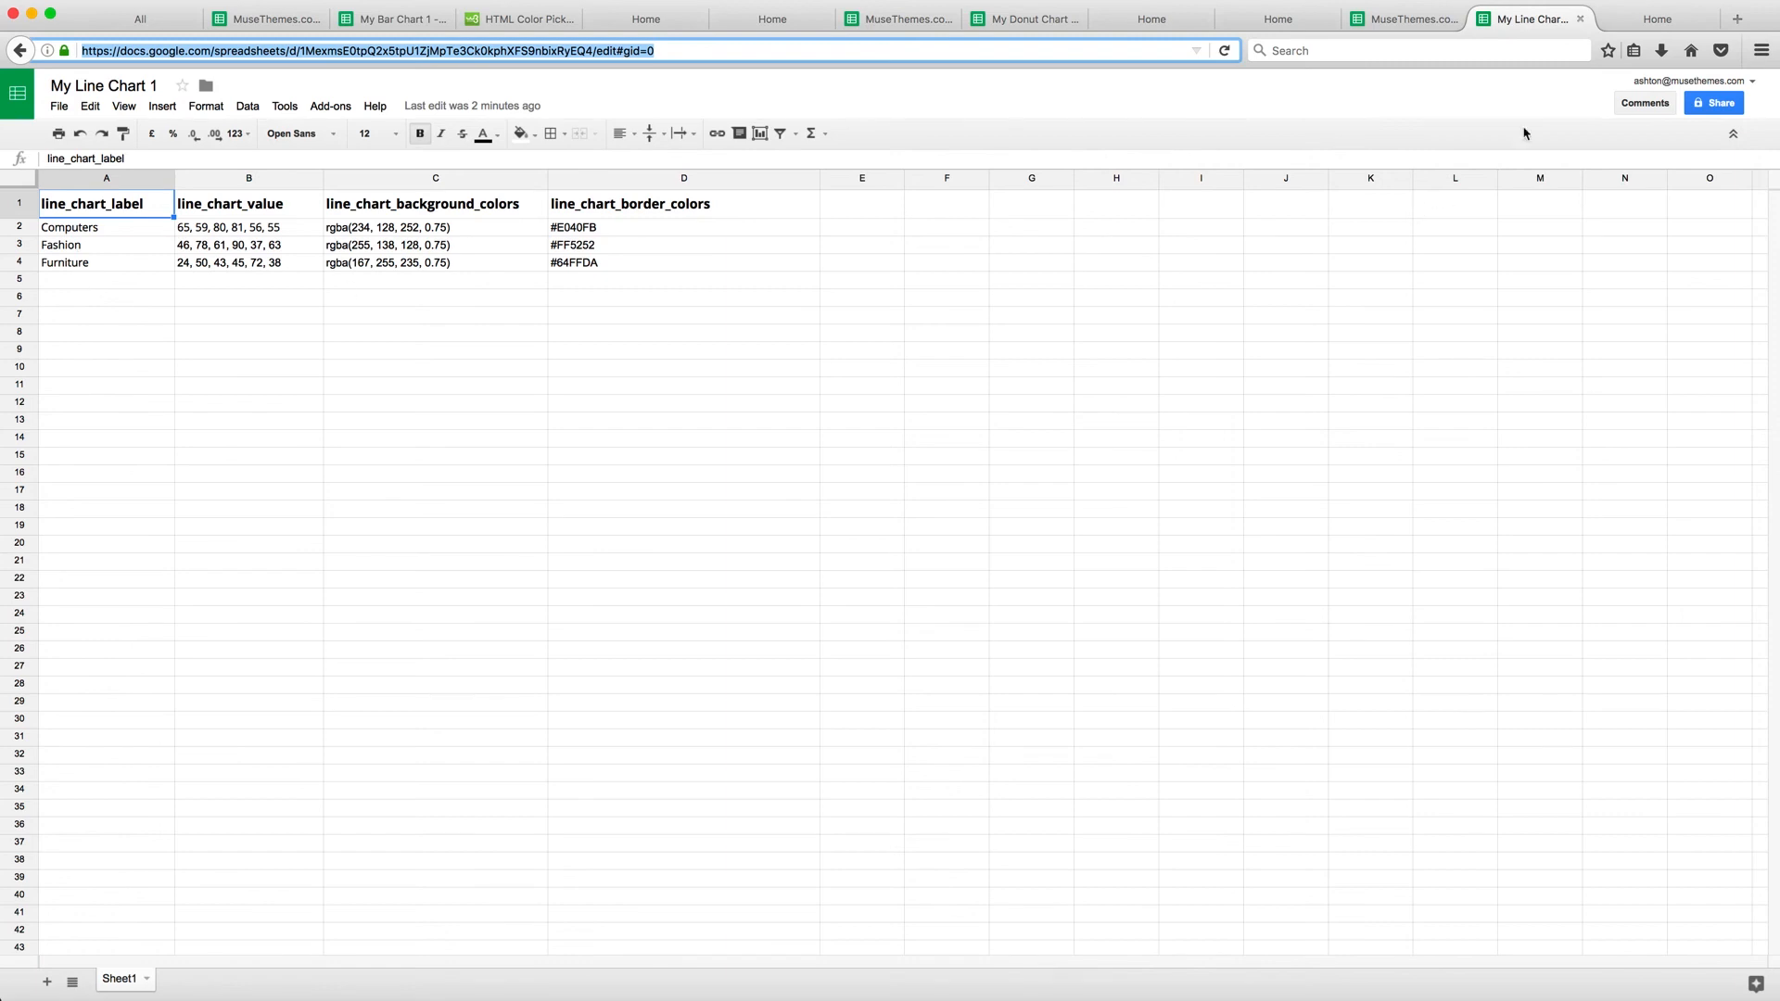
pyautogui.click(1660, 19)
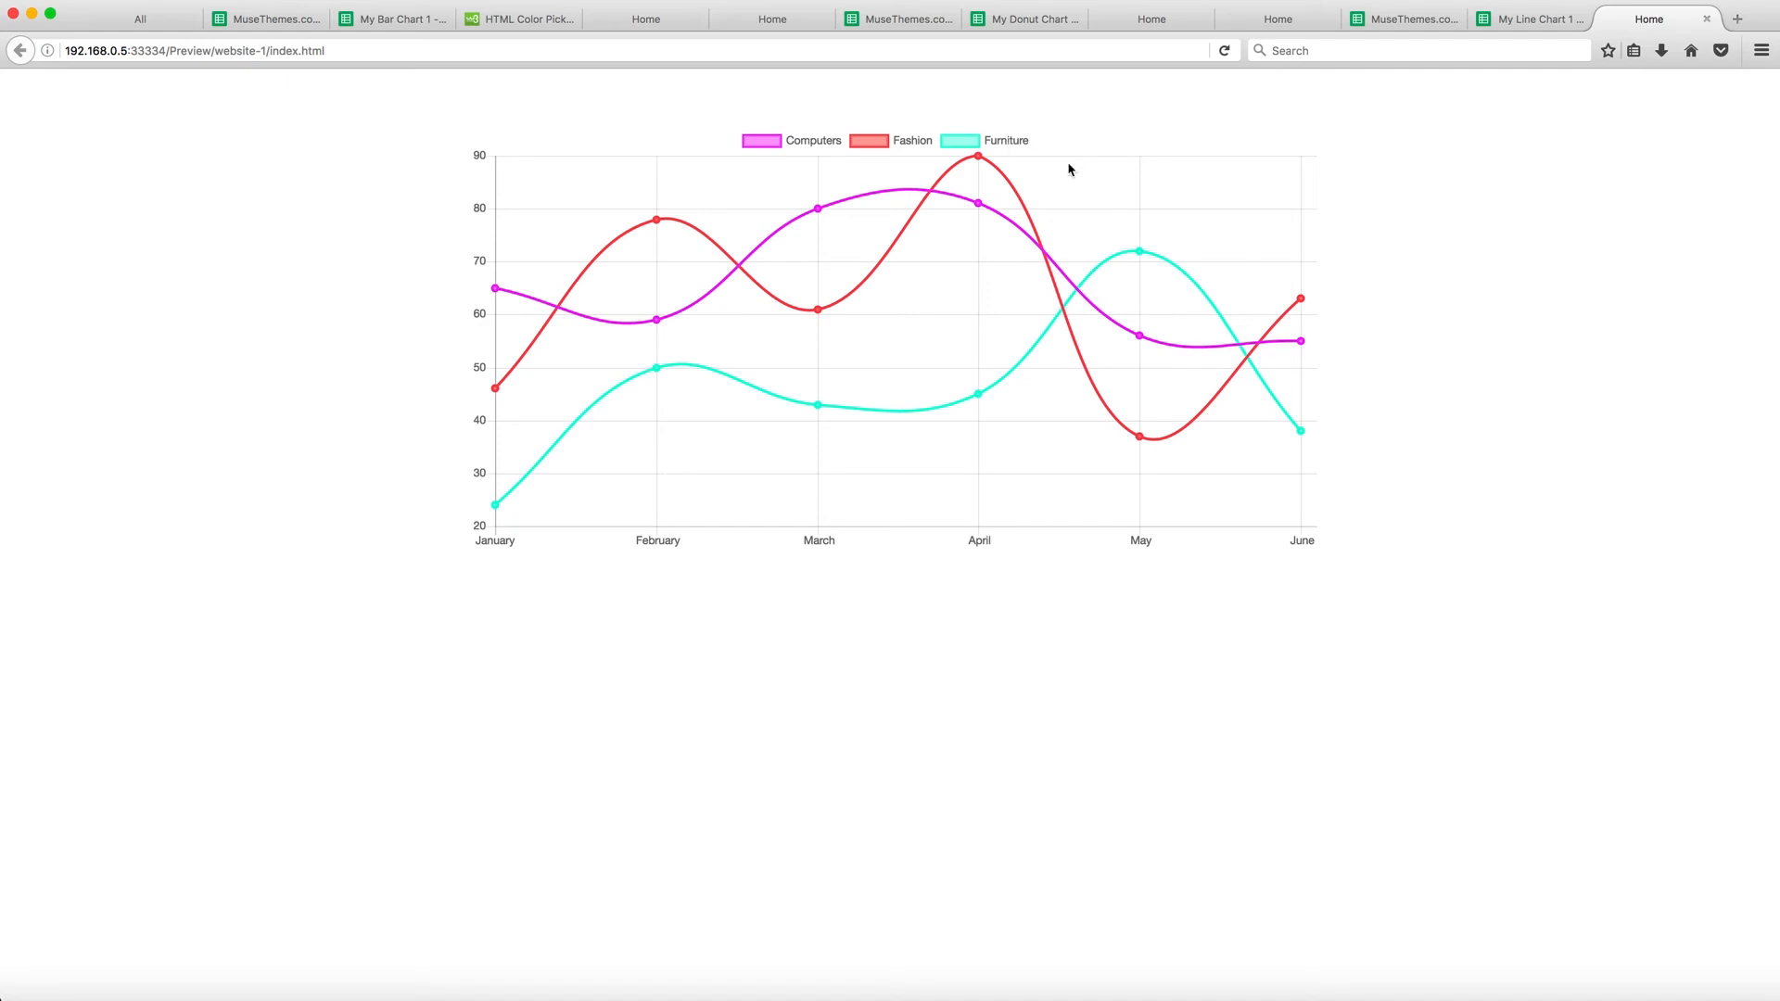
pyautogui.click(1494, 20)
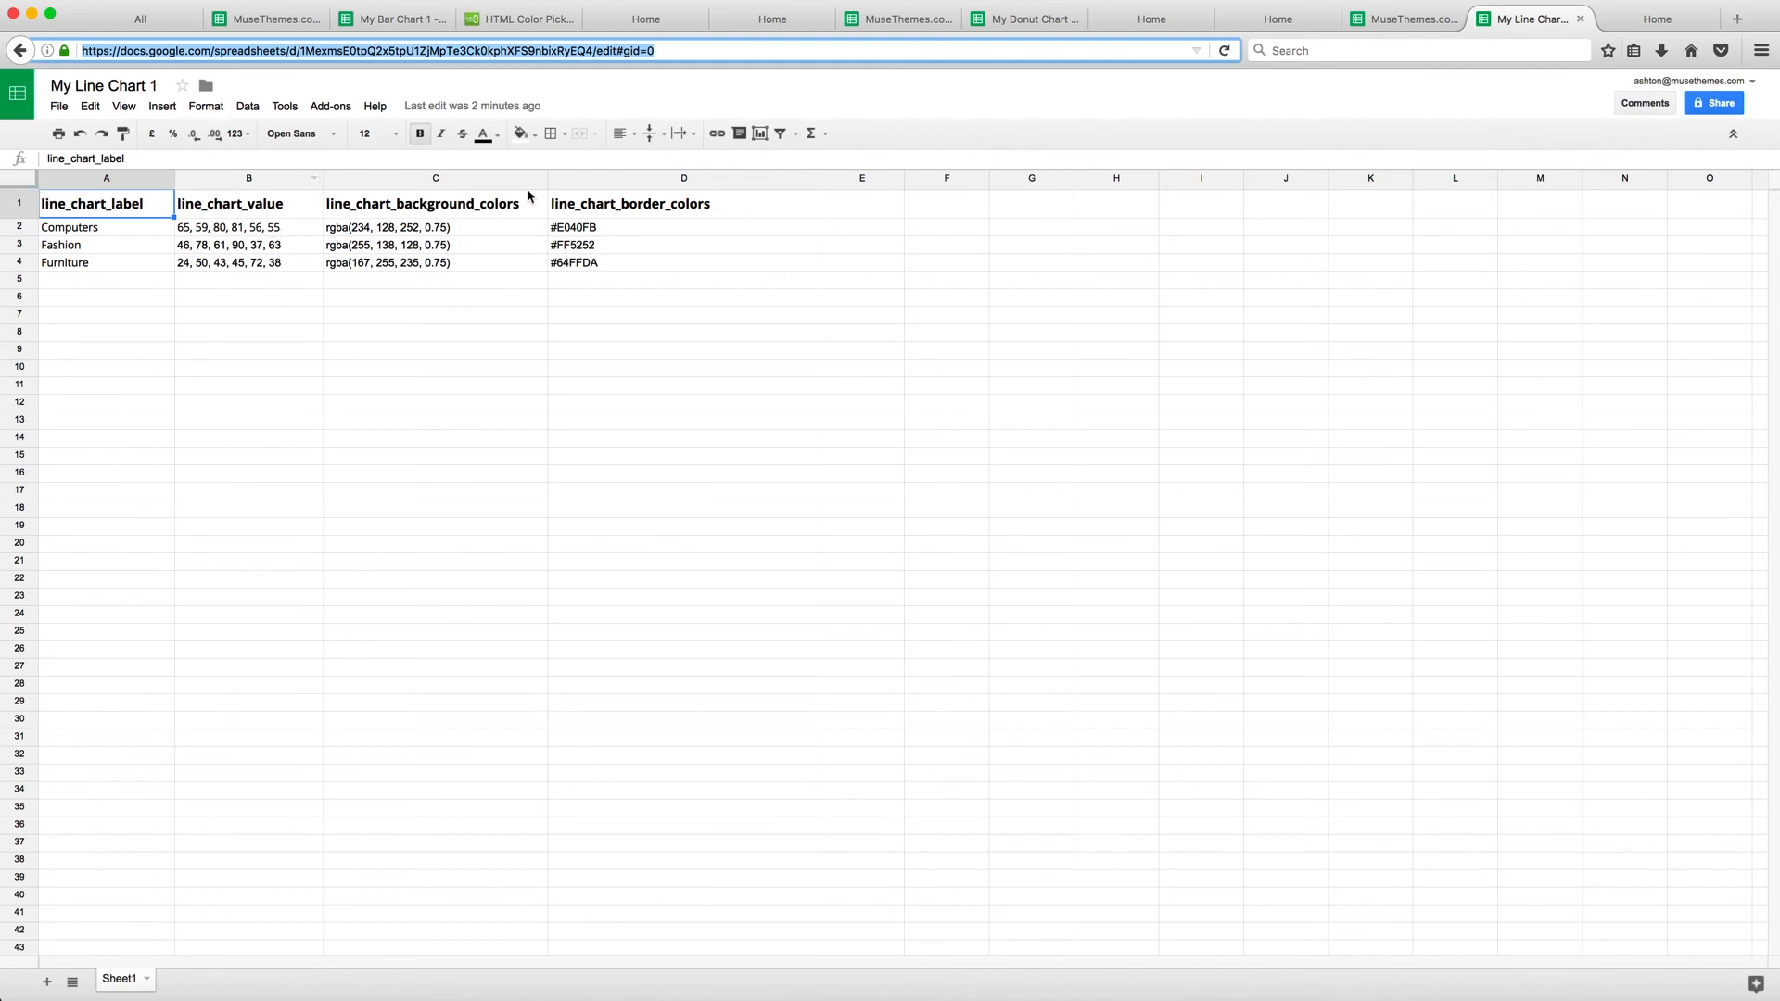
pyautogui.click(299, 999)
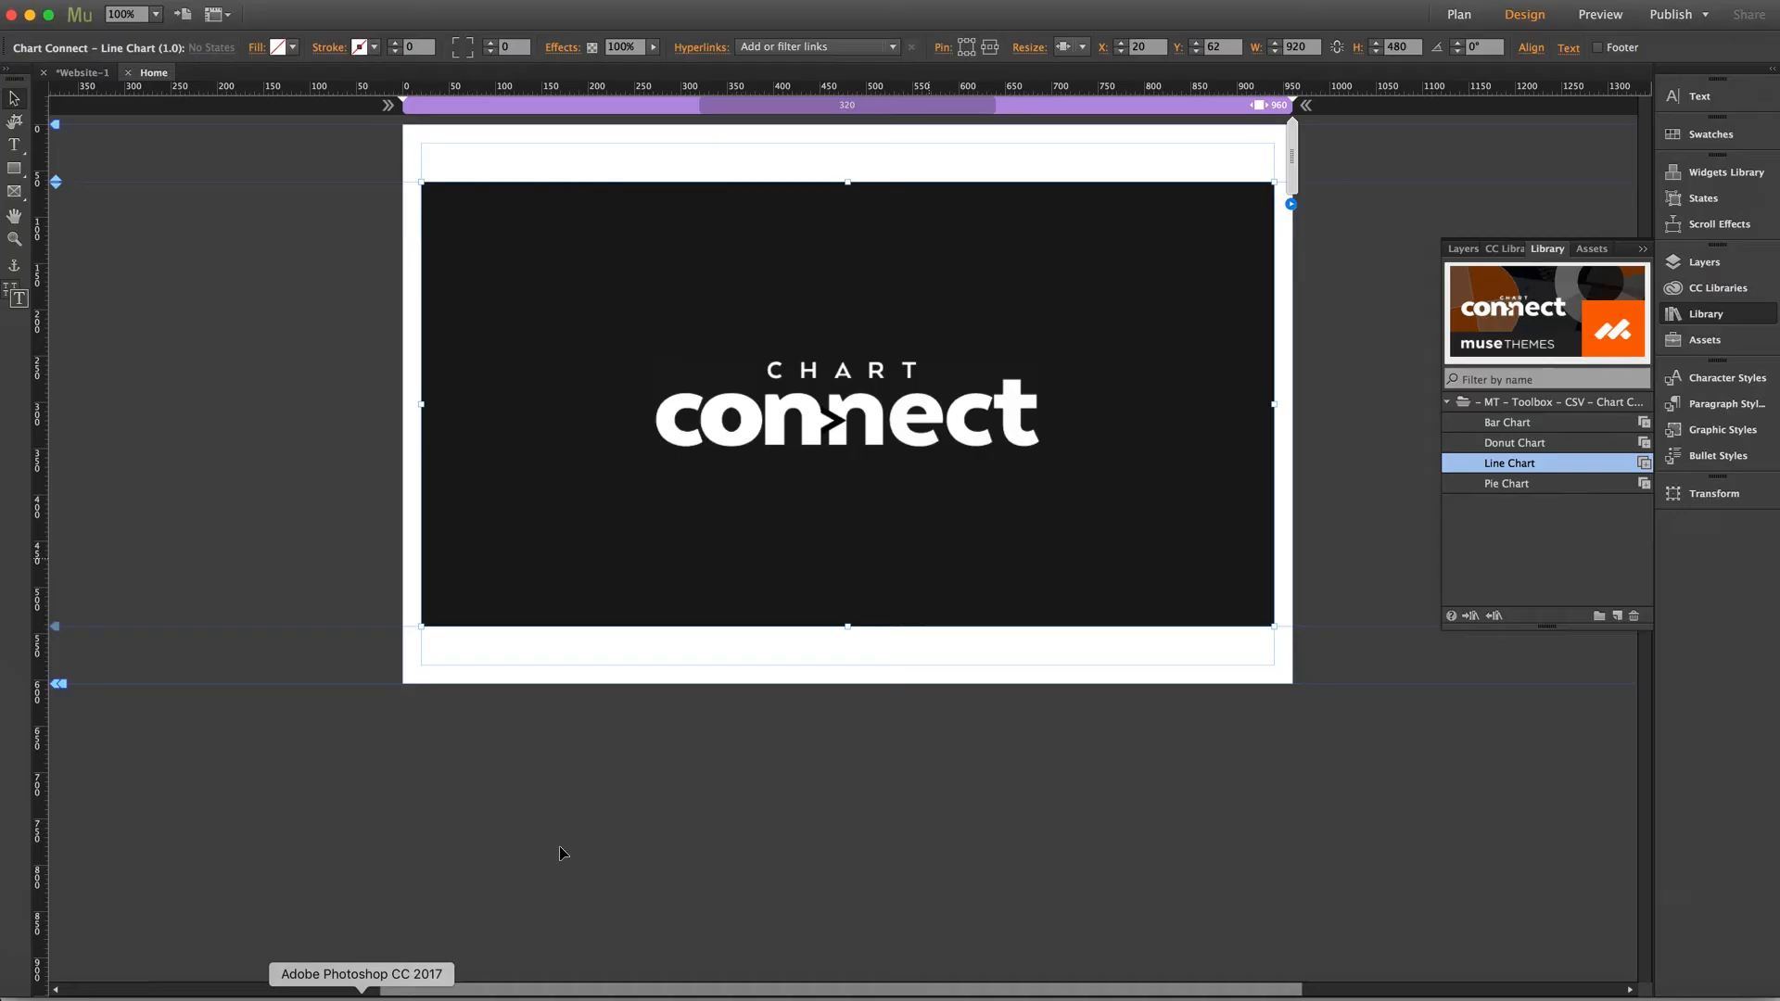
# In the line chart widget's Chart Setup, set Fill Under Line Area to Fill
pyautogui.click(1293, 205)
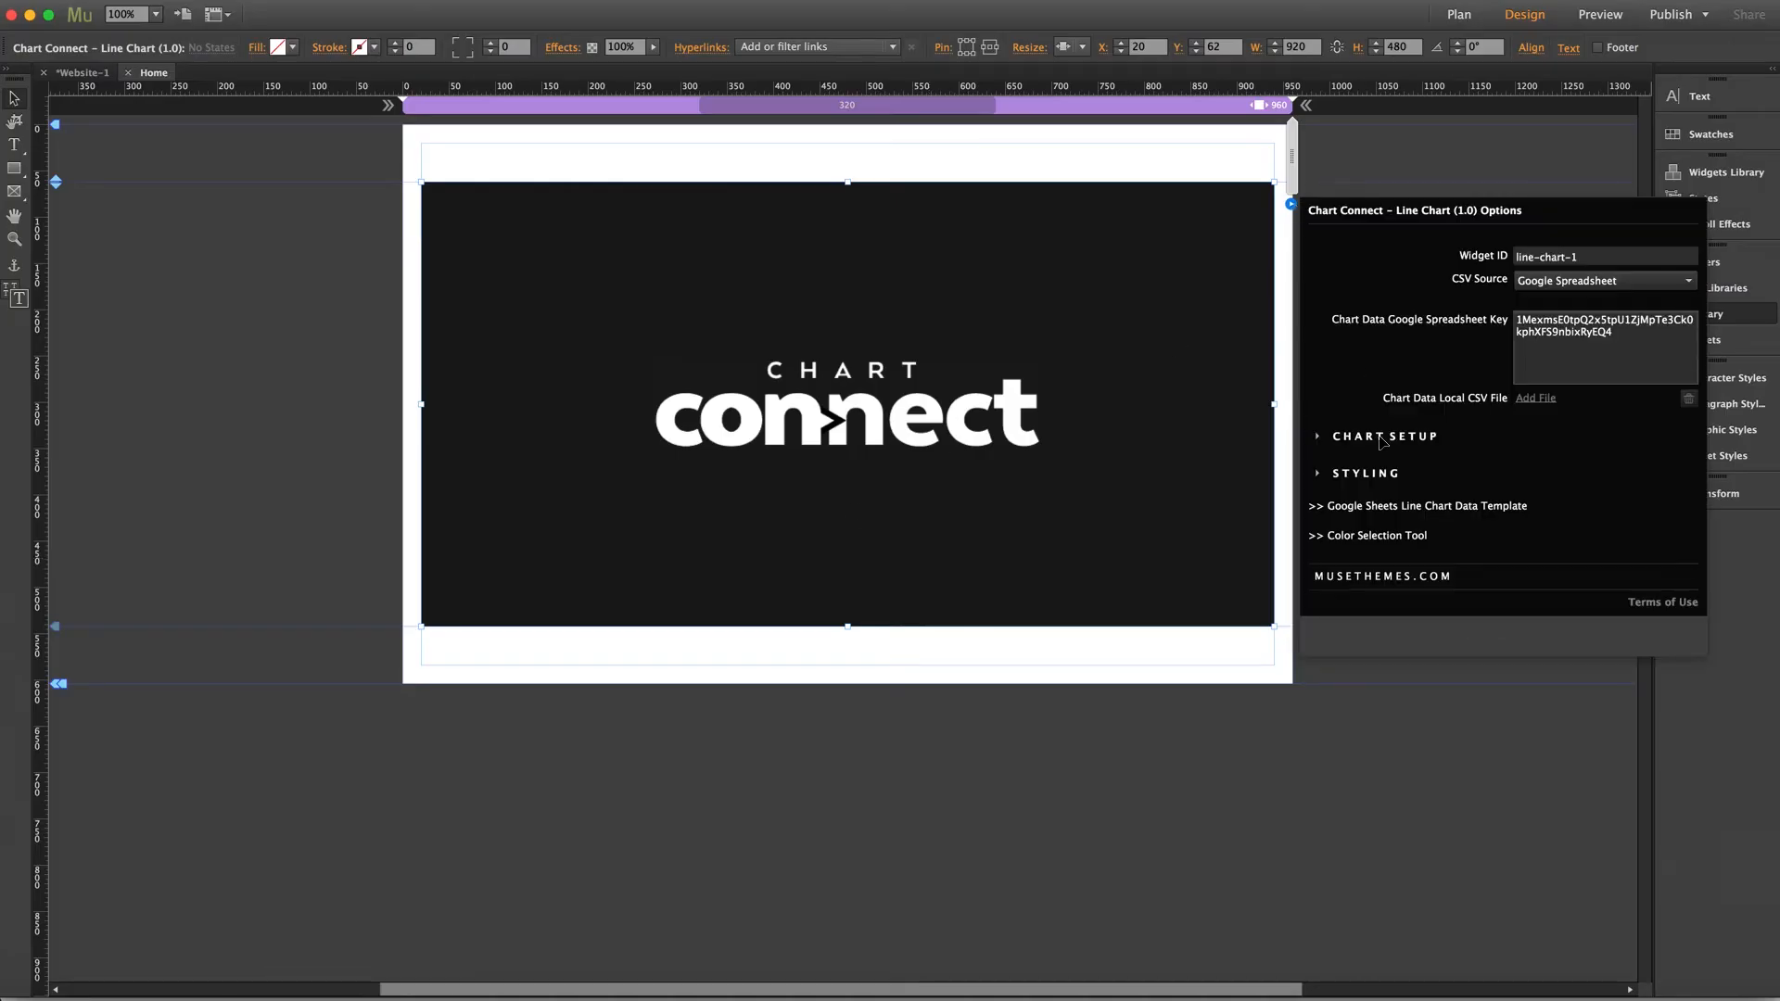
pyautogui.click(1382, 442)
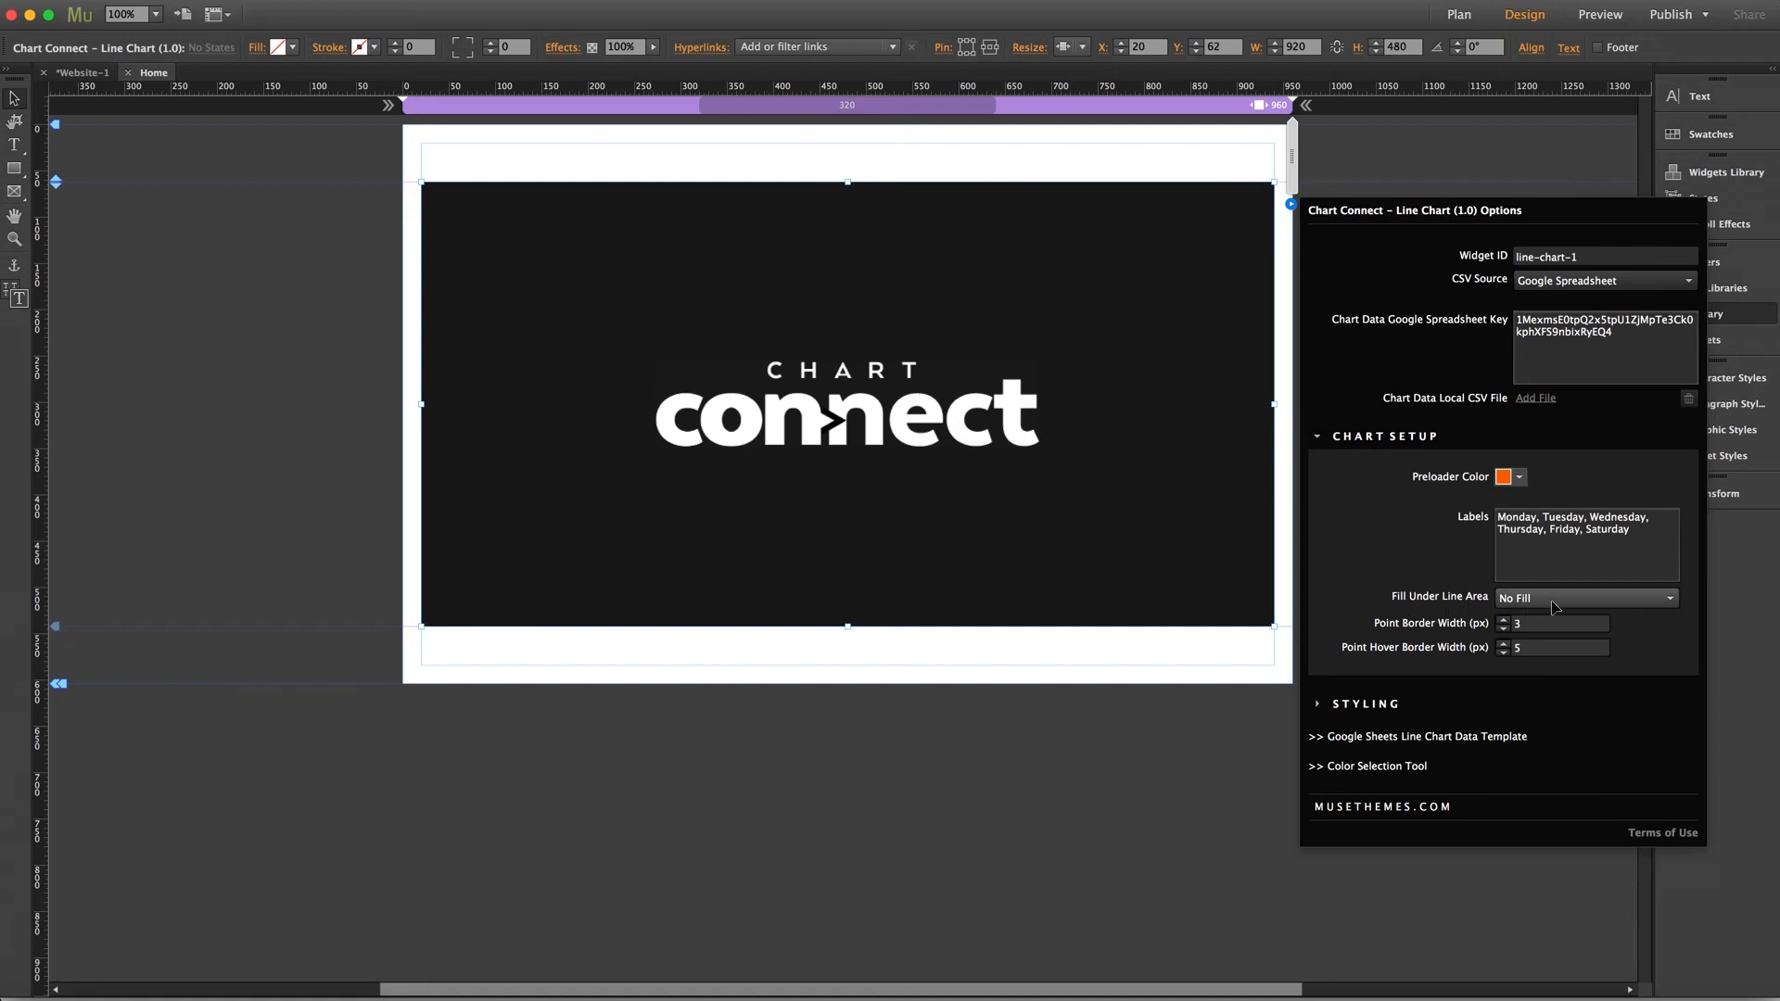
pyautogui.click(1555, 607)
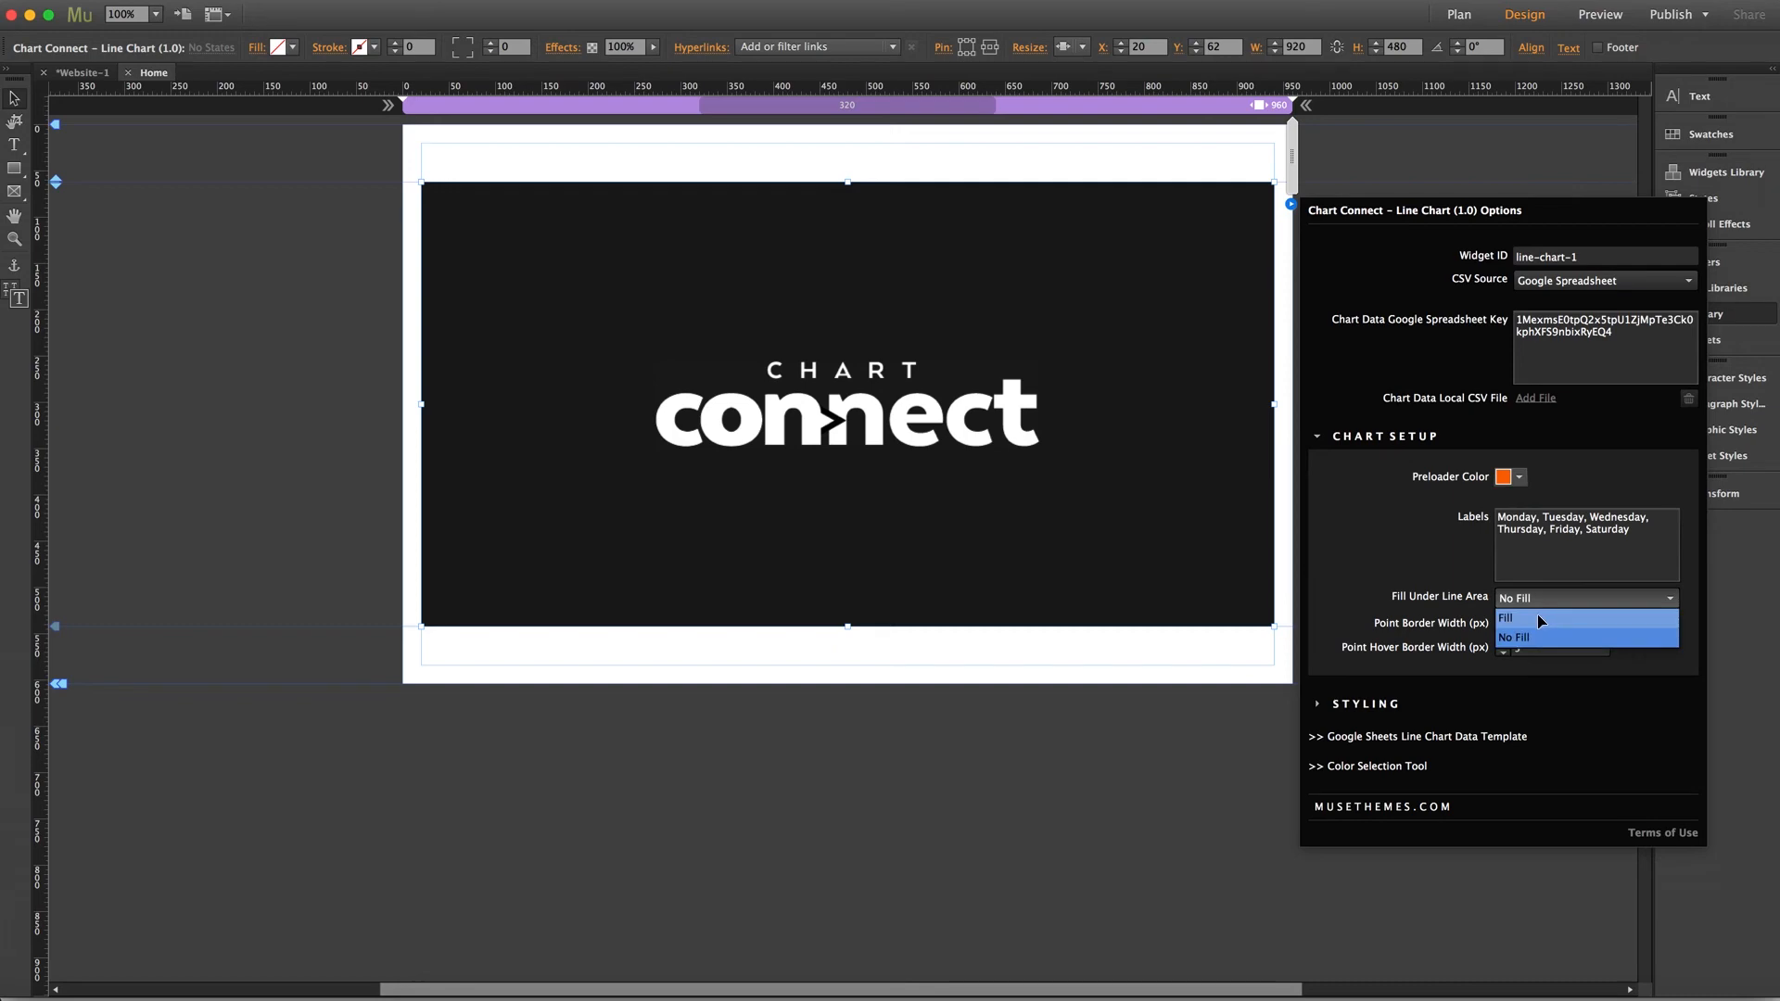
pyautogui.click(1541, 622)
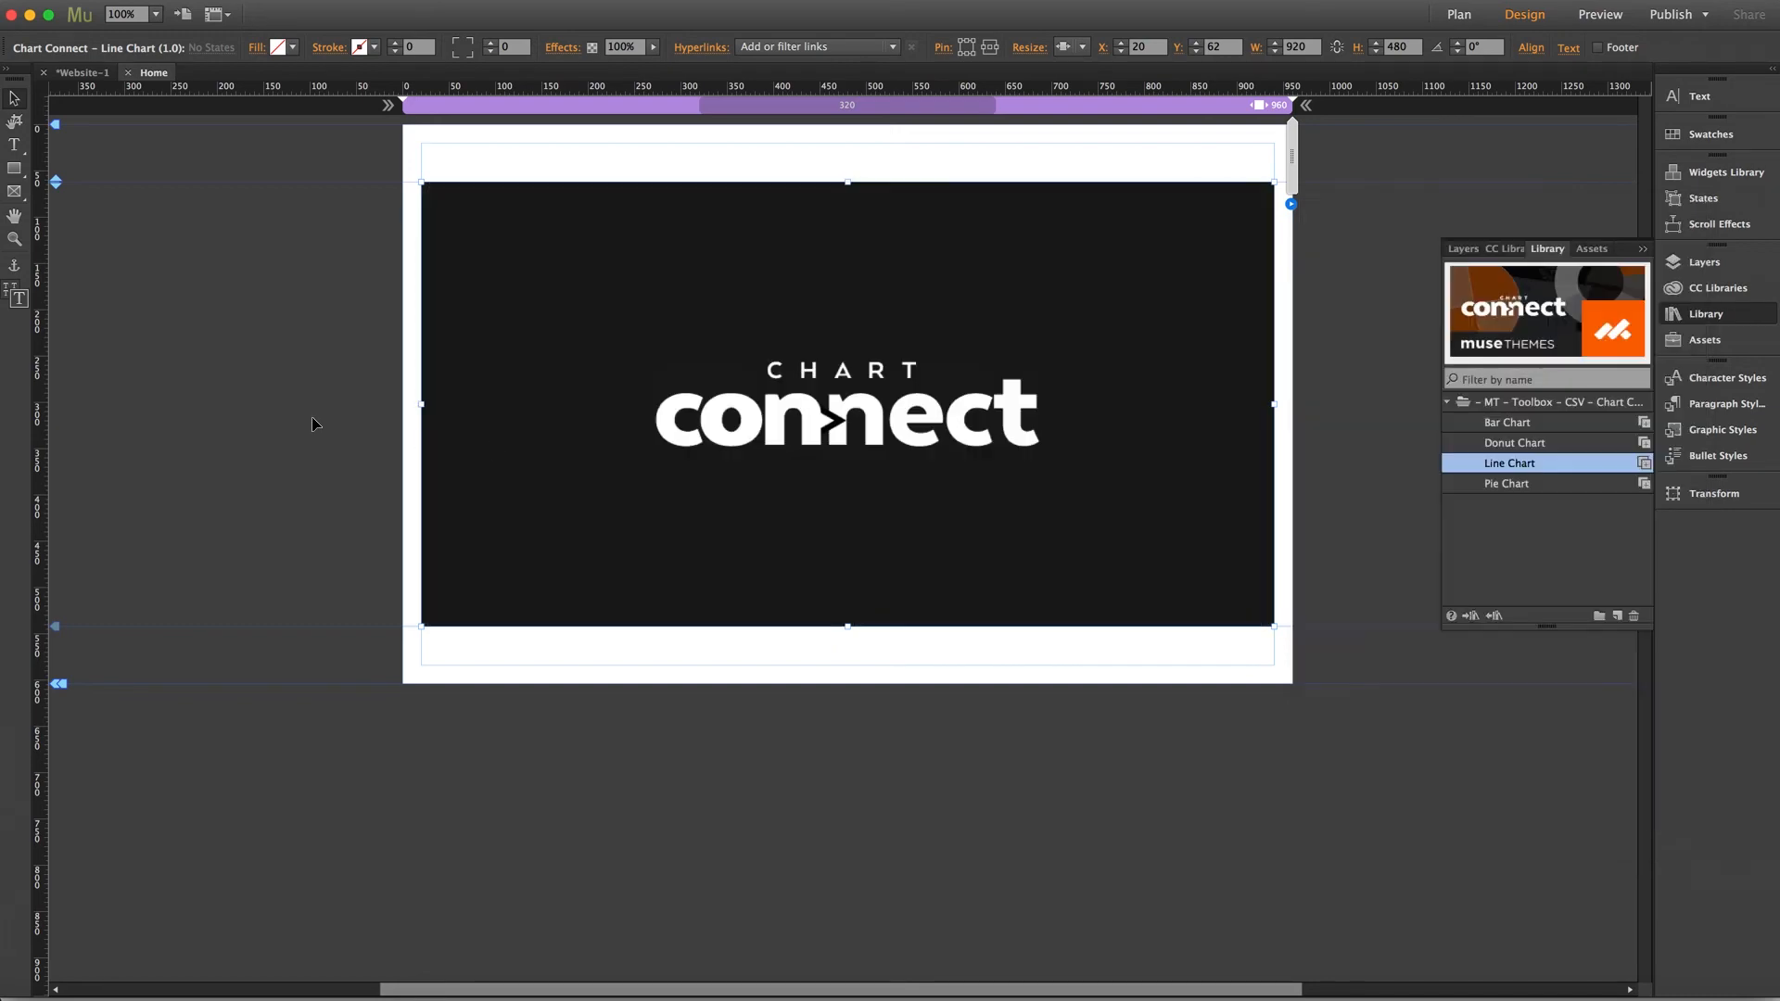
# Preview the page in the browser, glance at the My Line Chart 1 sheet, and return to Muse
pyautogui.press('super+shift+e')
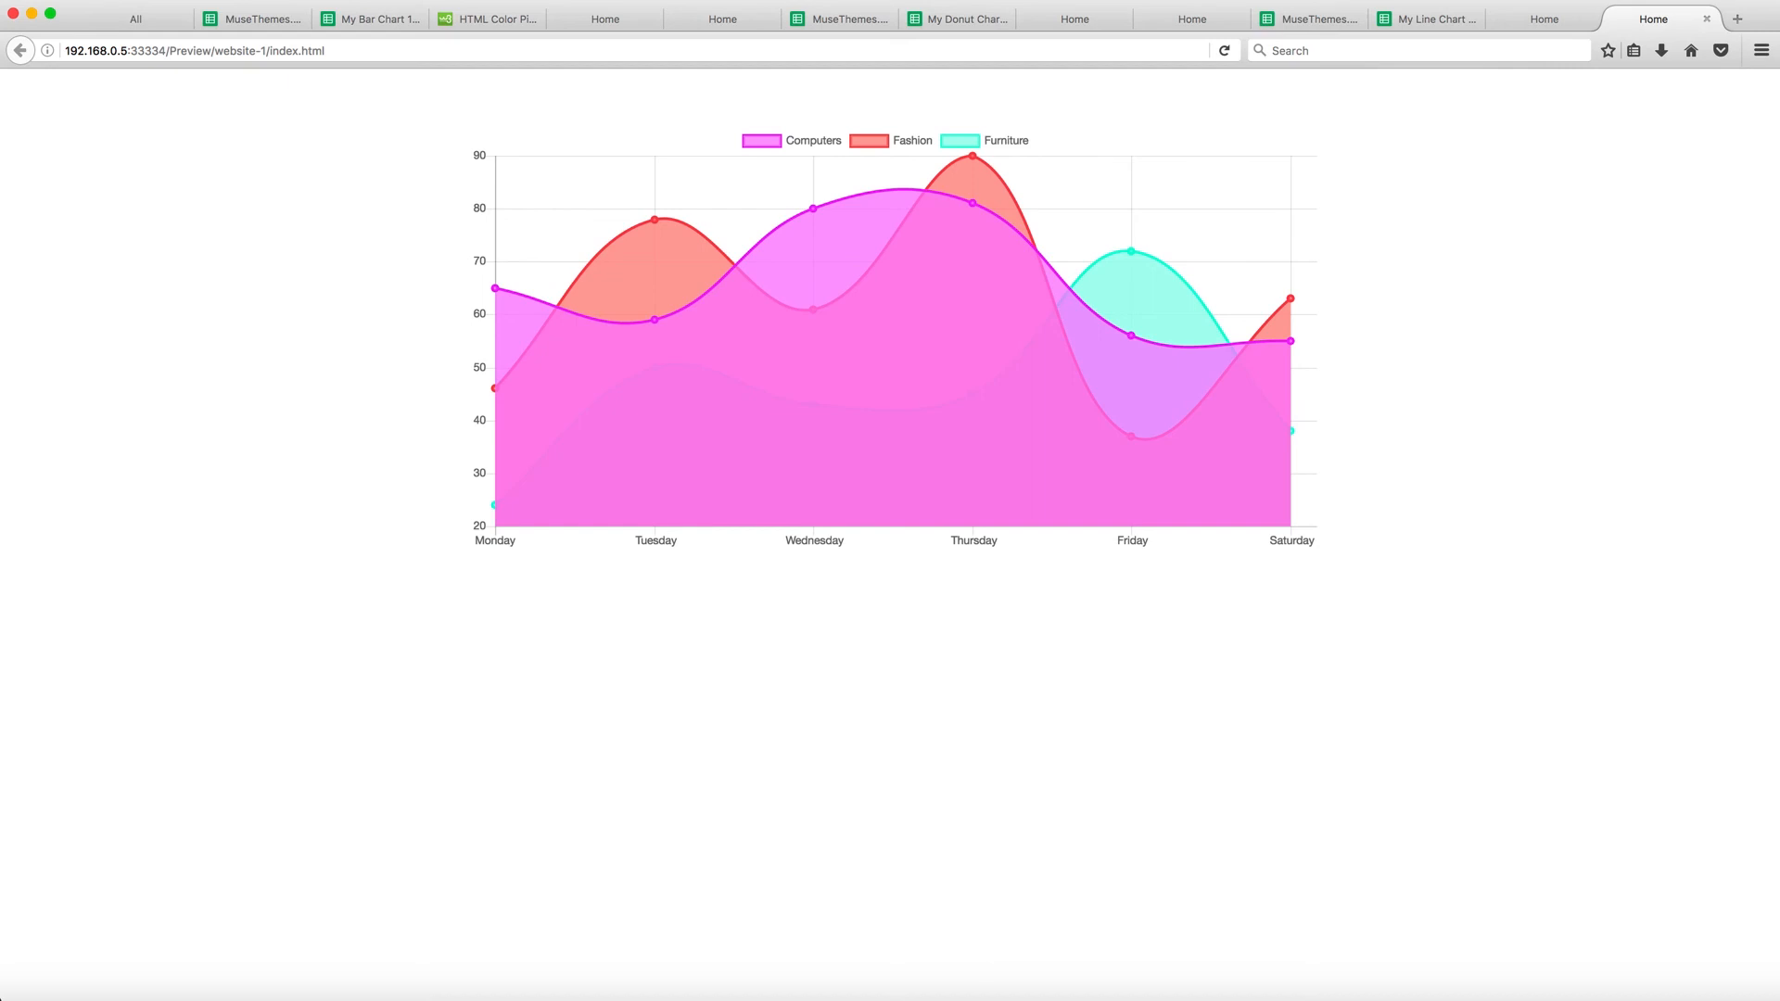
pyautogui.click(1428, 19)
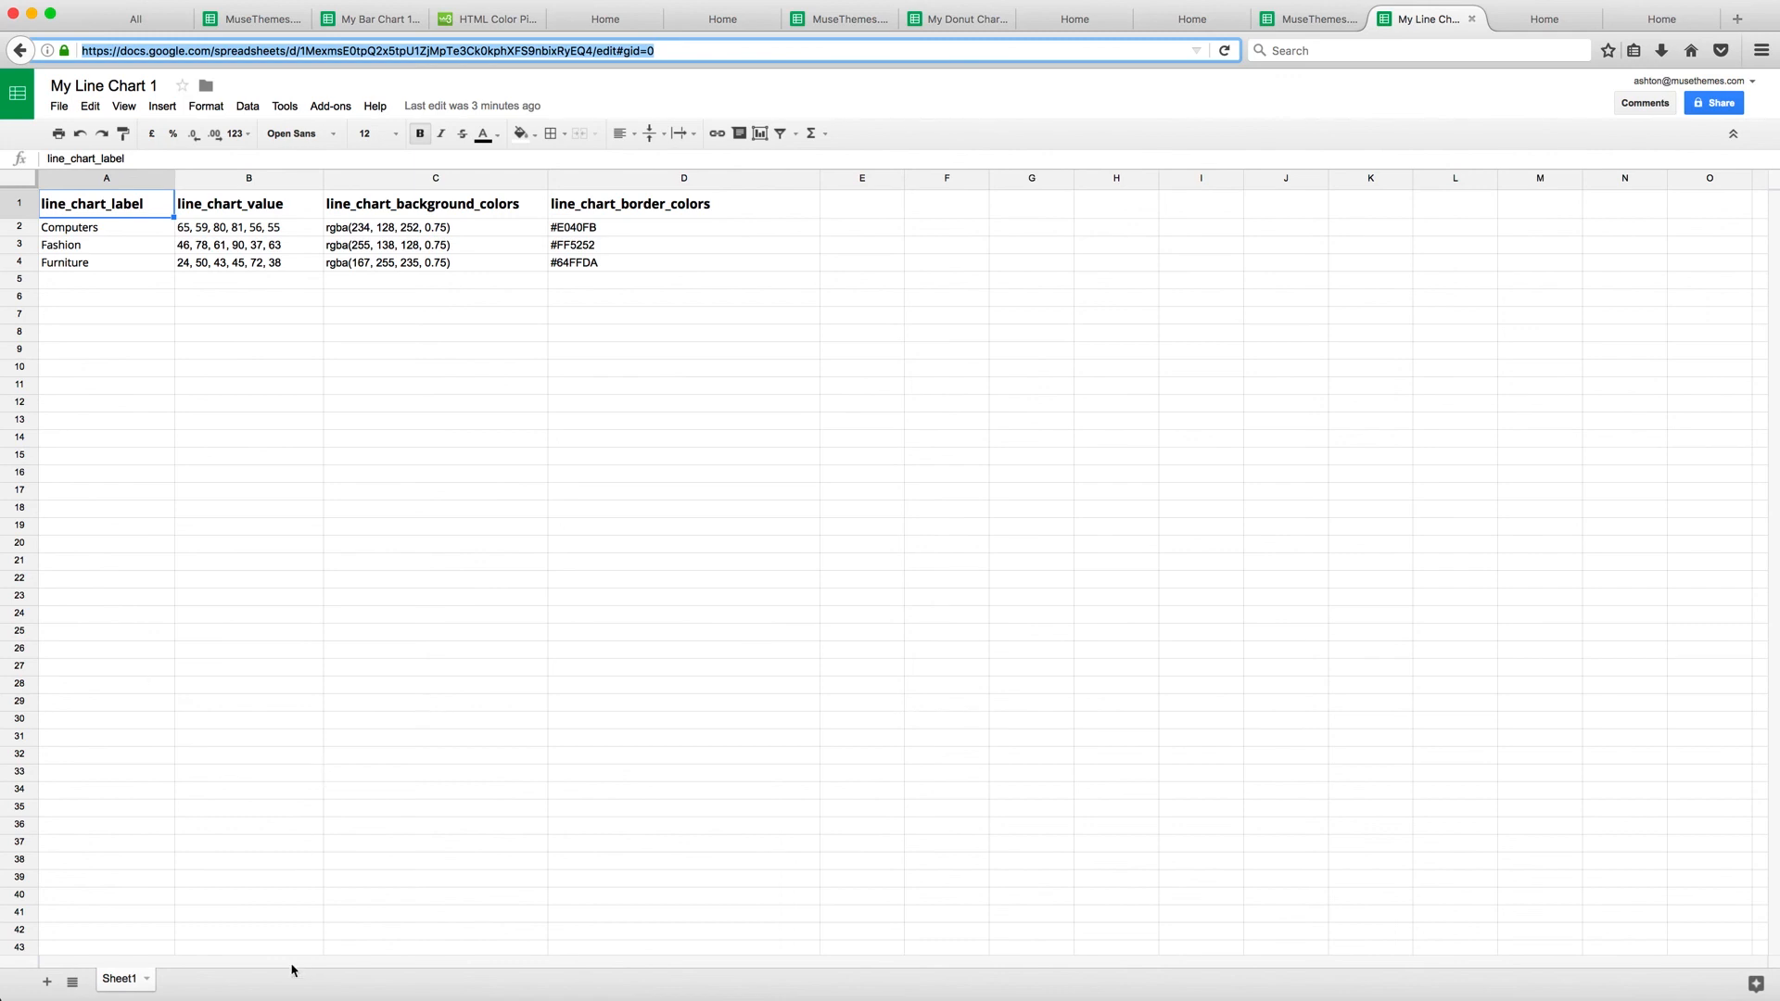
pyautogui.click(299, 999)
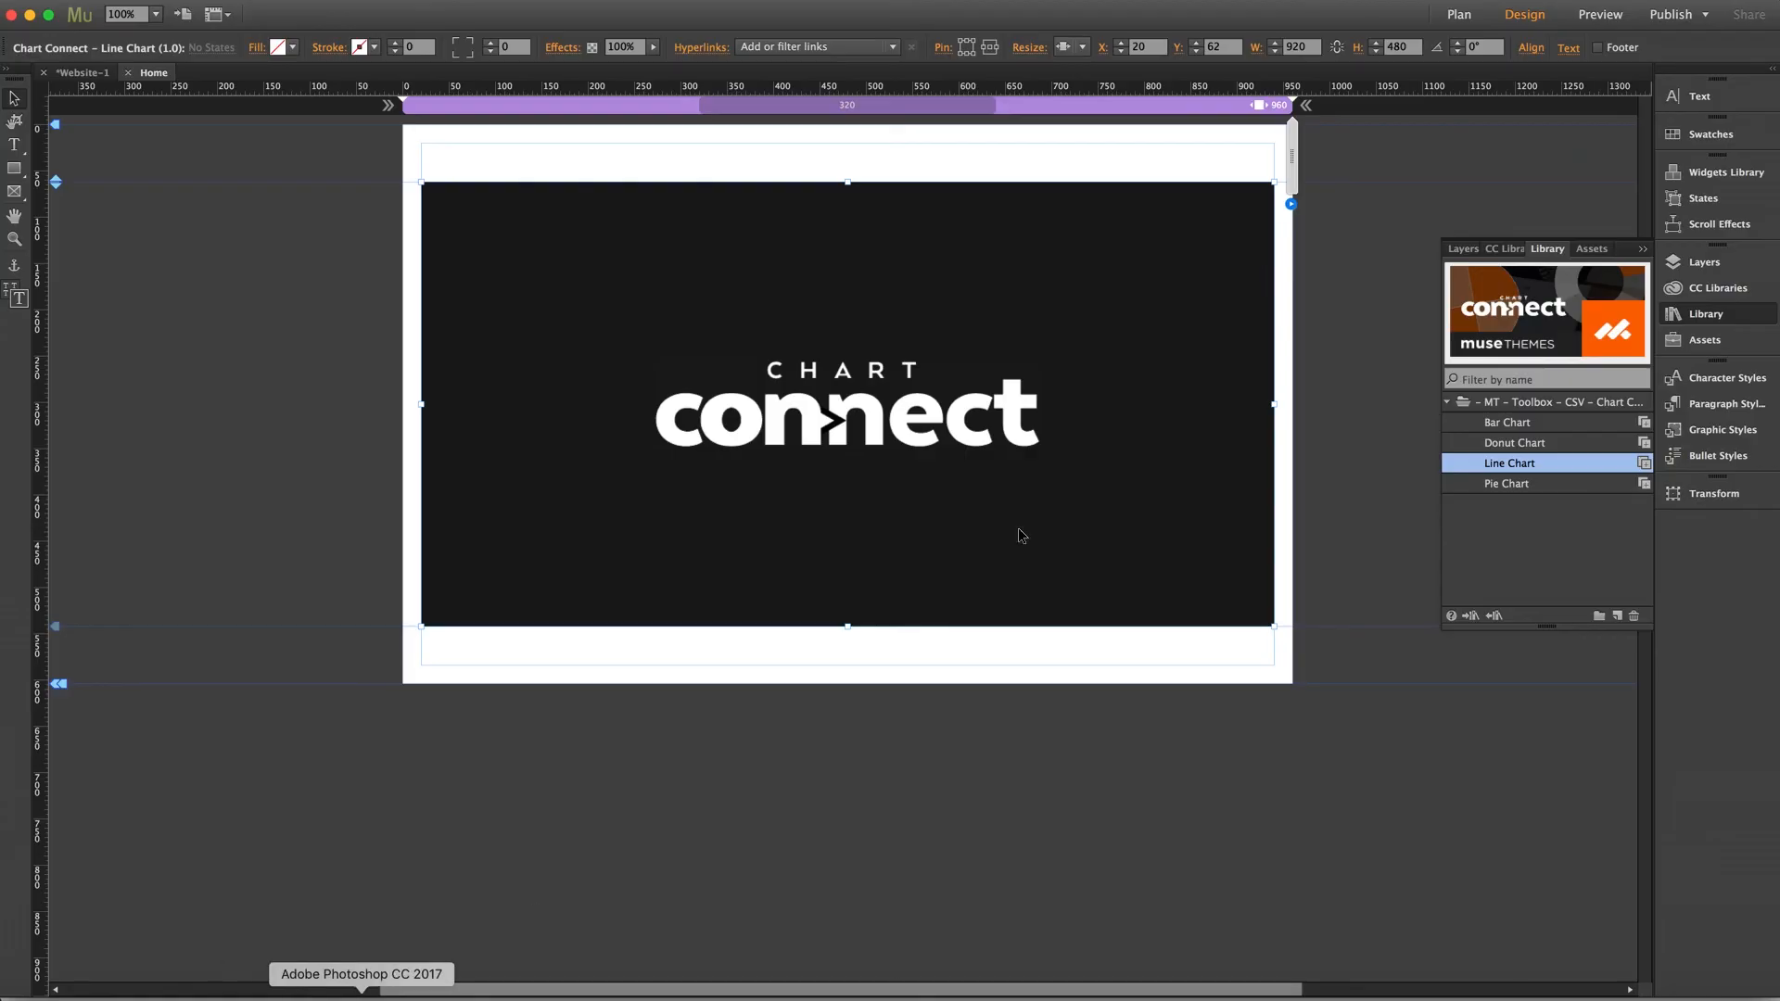
# Open the line chart's Color Selection Tool link, pick a blue, and copy its RGB values 0, 102, 255
pyautogui.click(1291, 204)
pyautogui.click(1377, 536)
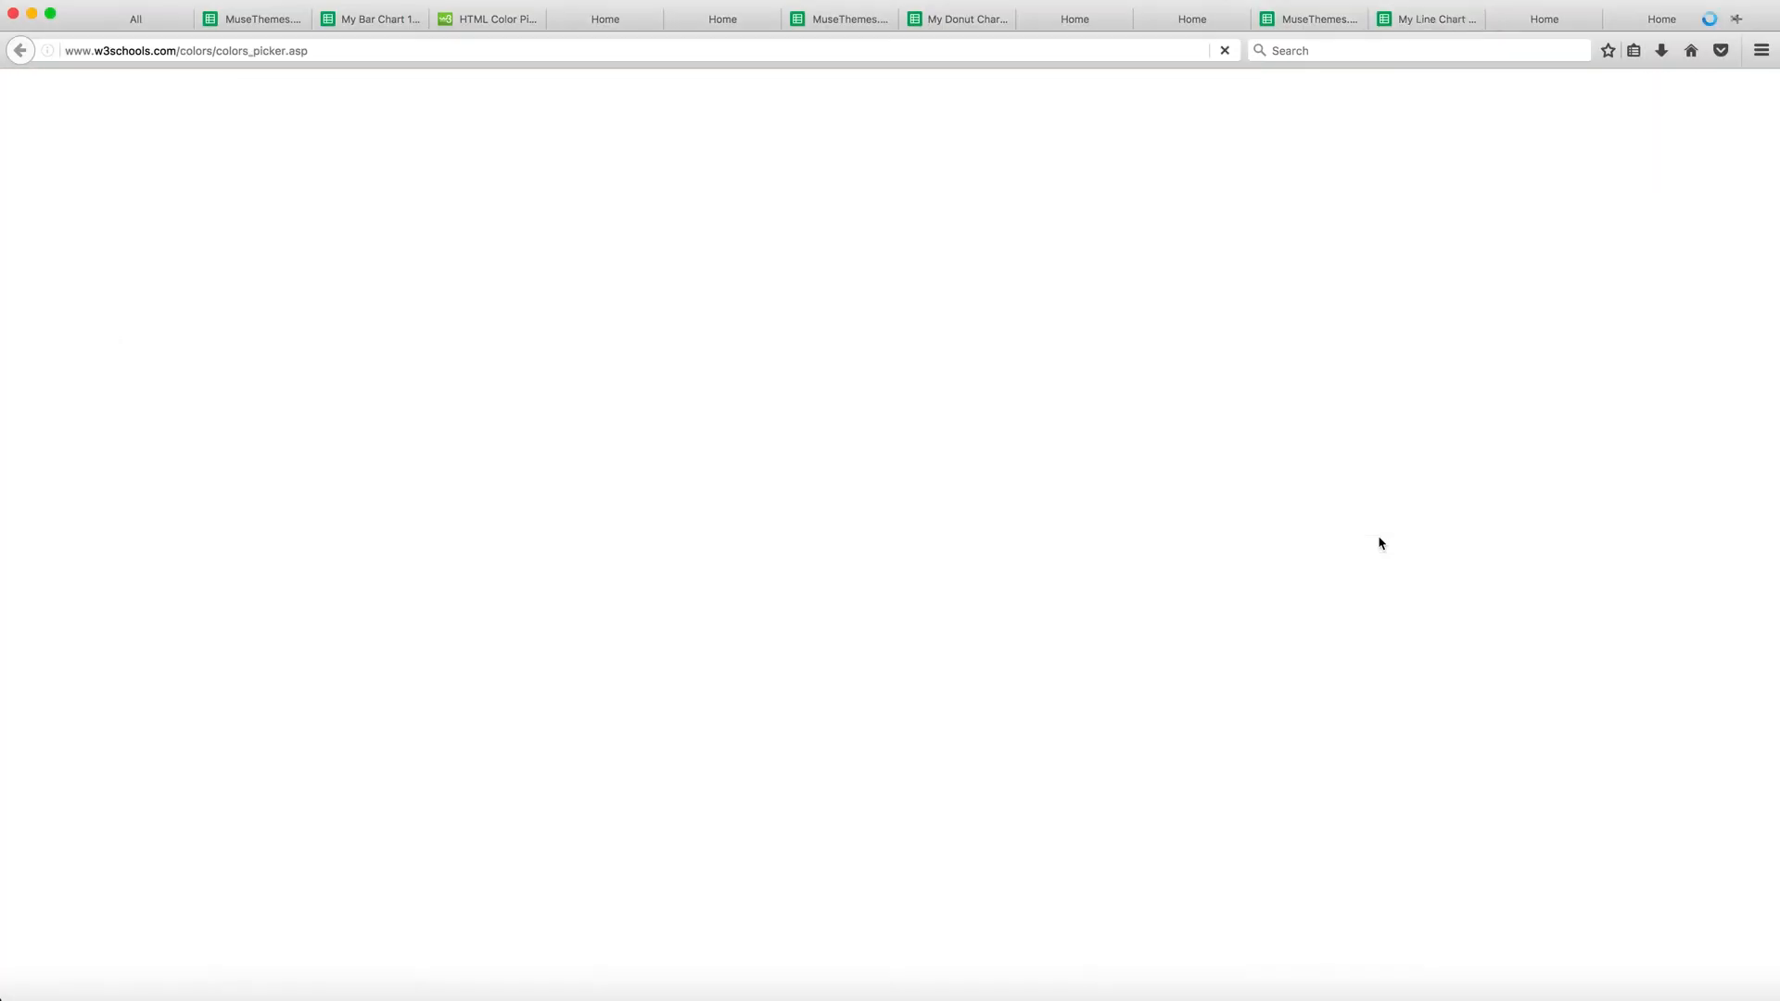
pyautogui.scroll(-5, 607, 479)
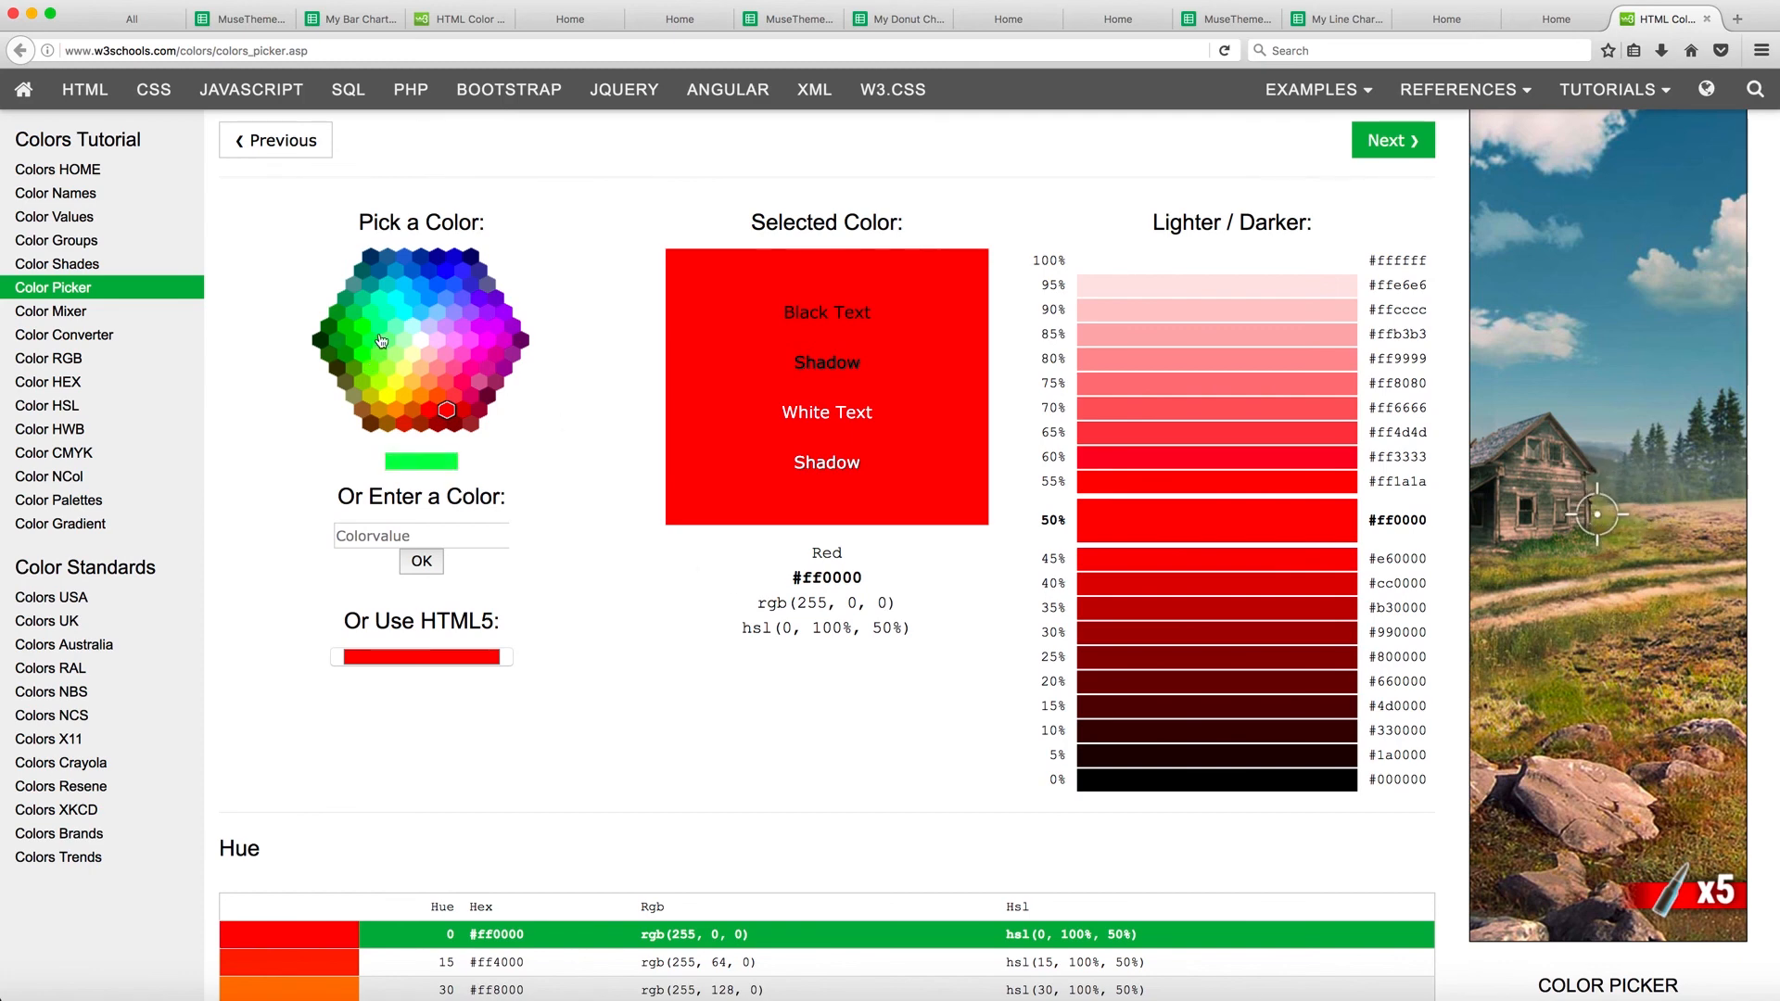
pyautogui.click(439, 286)
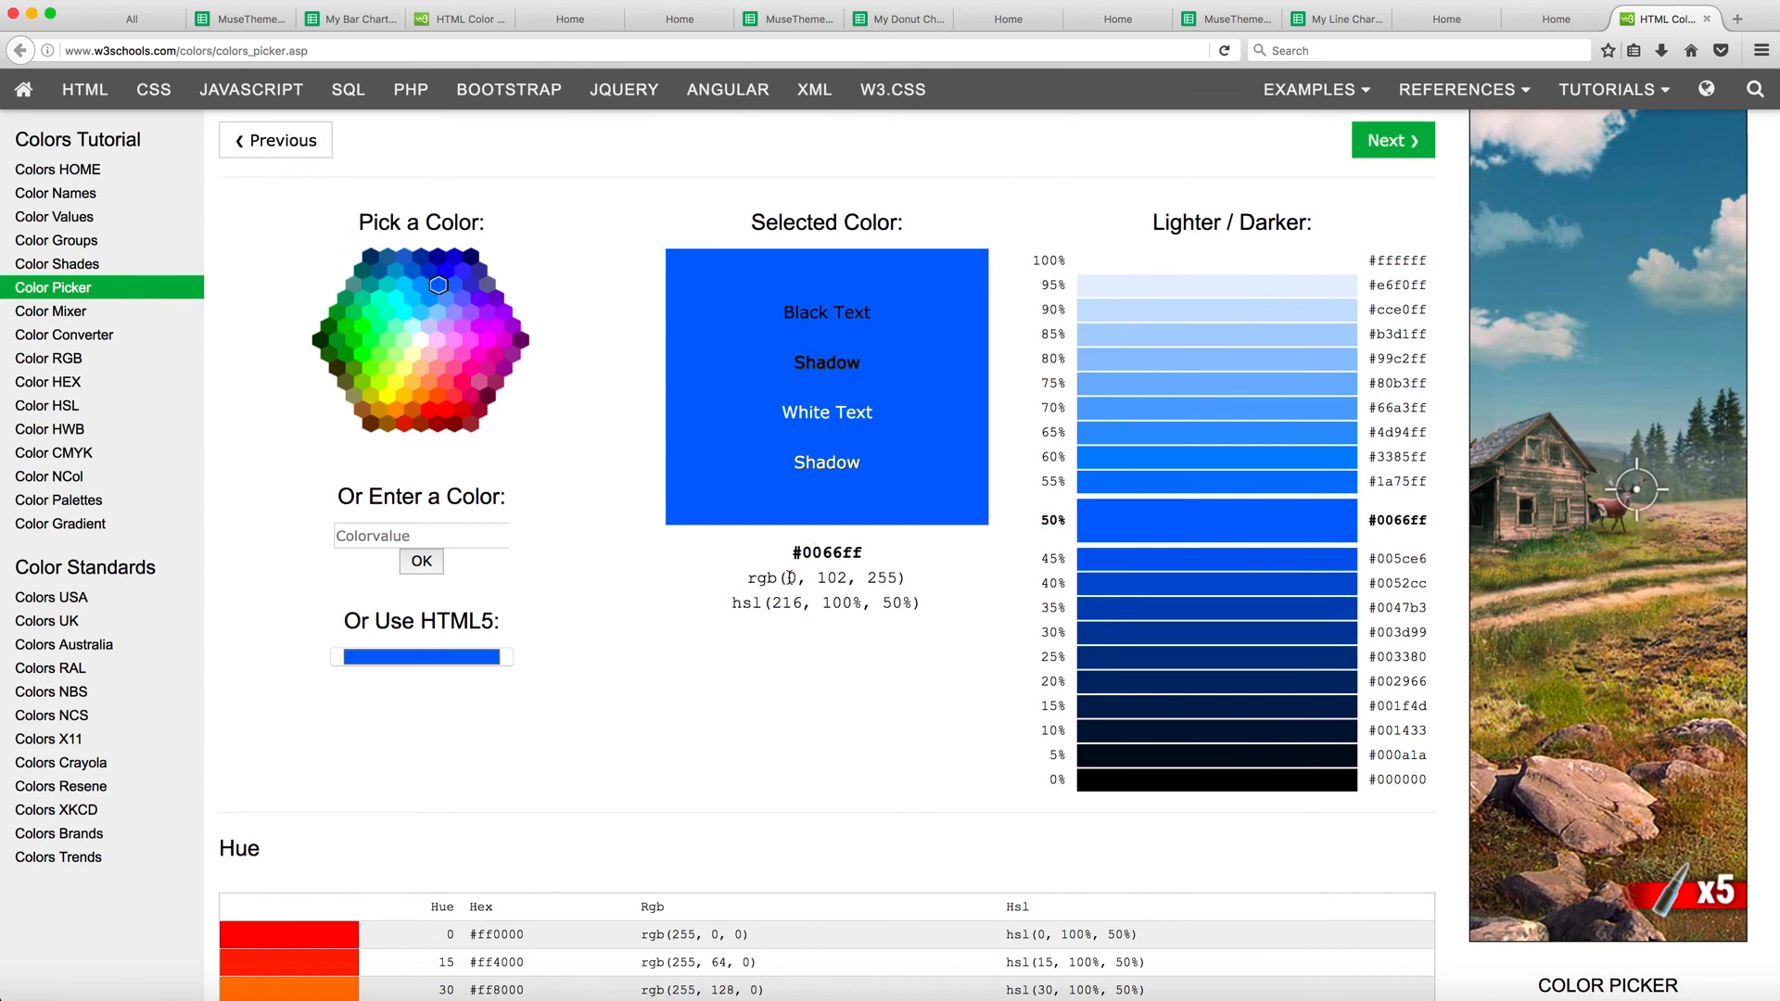
pyautogui.moveTo(787, 577); pyautogui.dragTo(894, 577)
pyautogui.press('super+c')
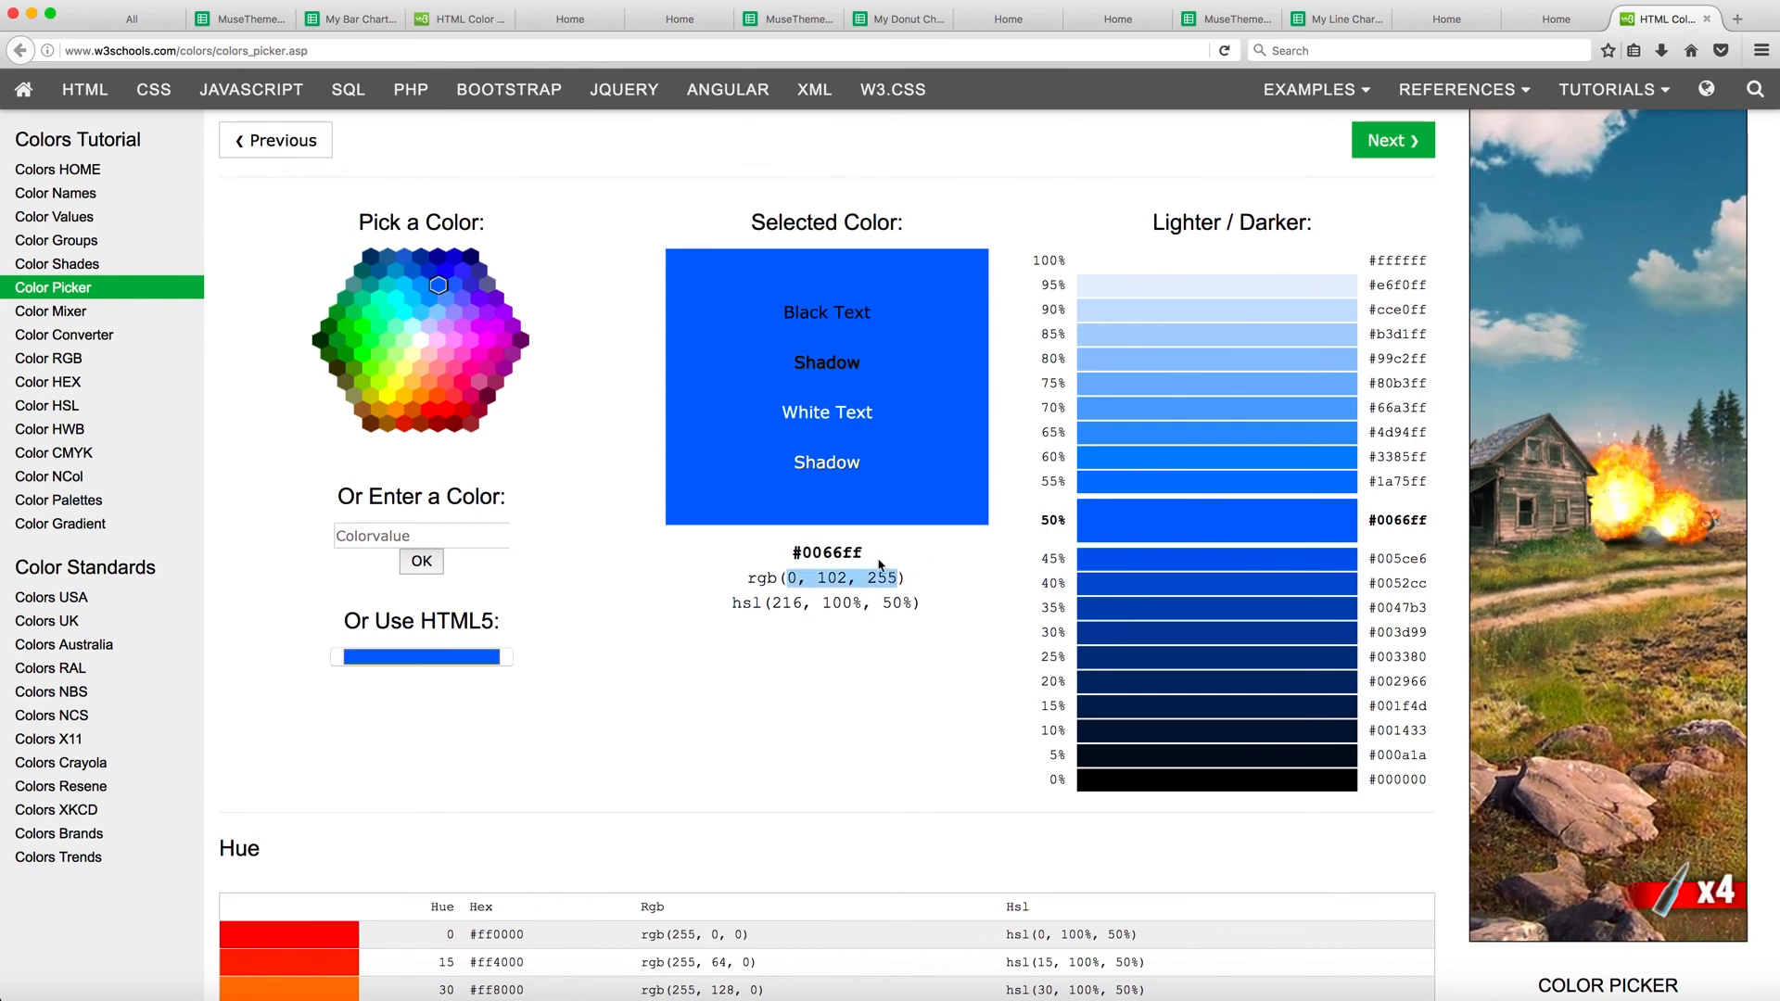
# In the My Line Chart 1 sheet, set the Computers background color to rgba(0, 102, 255, 0.25)
pyautogui.click(1335, 23)
pyautogui.doubleClick(358, 230)
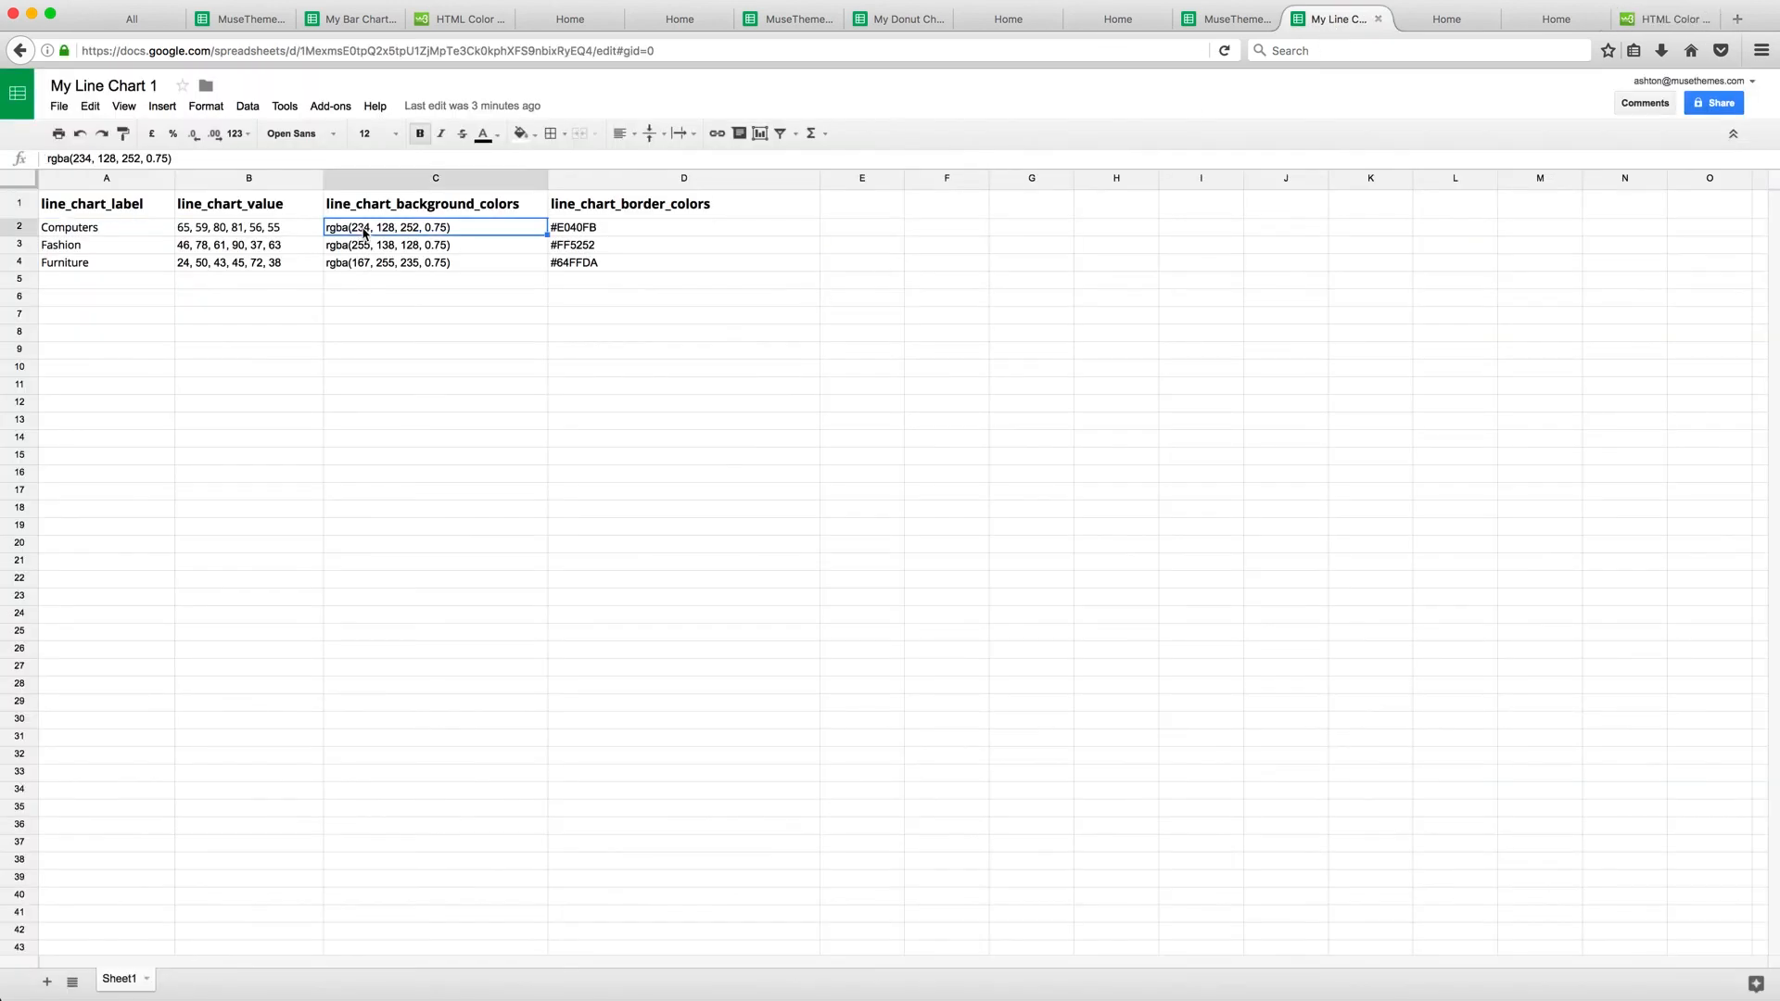
pyautogui.moveTo(351, 228); pyautogui.dragTo(421, 228)
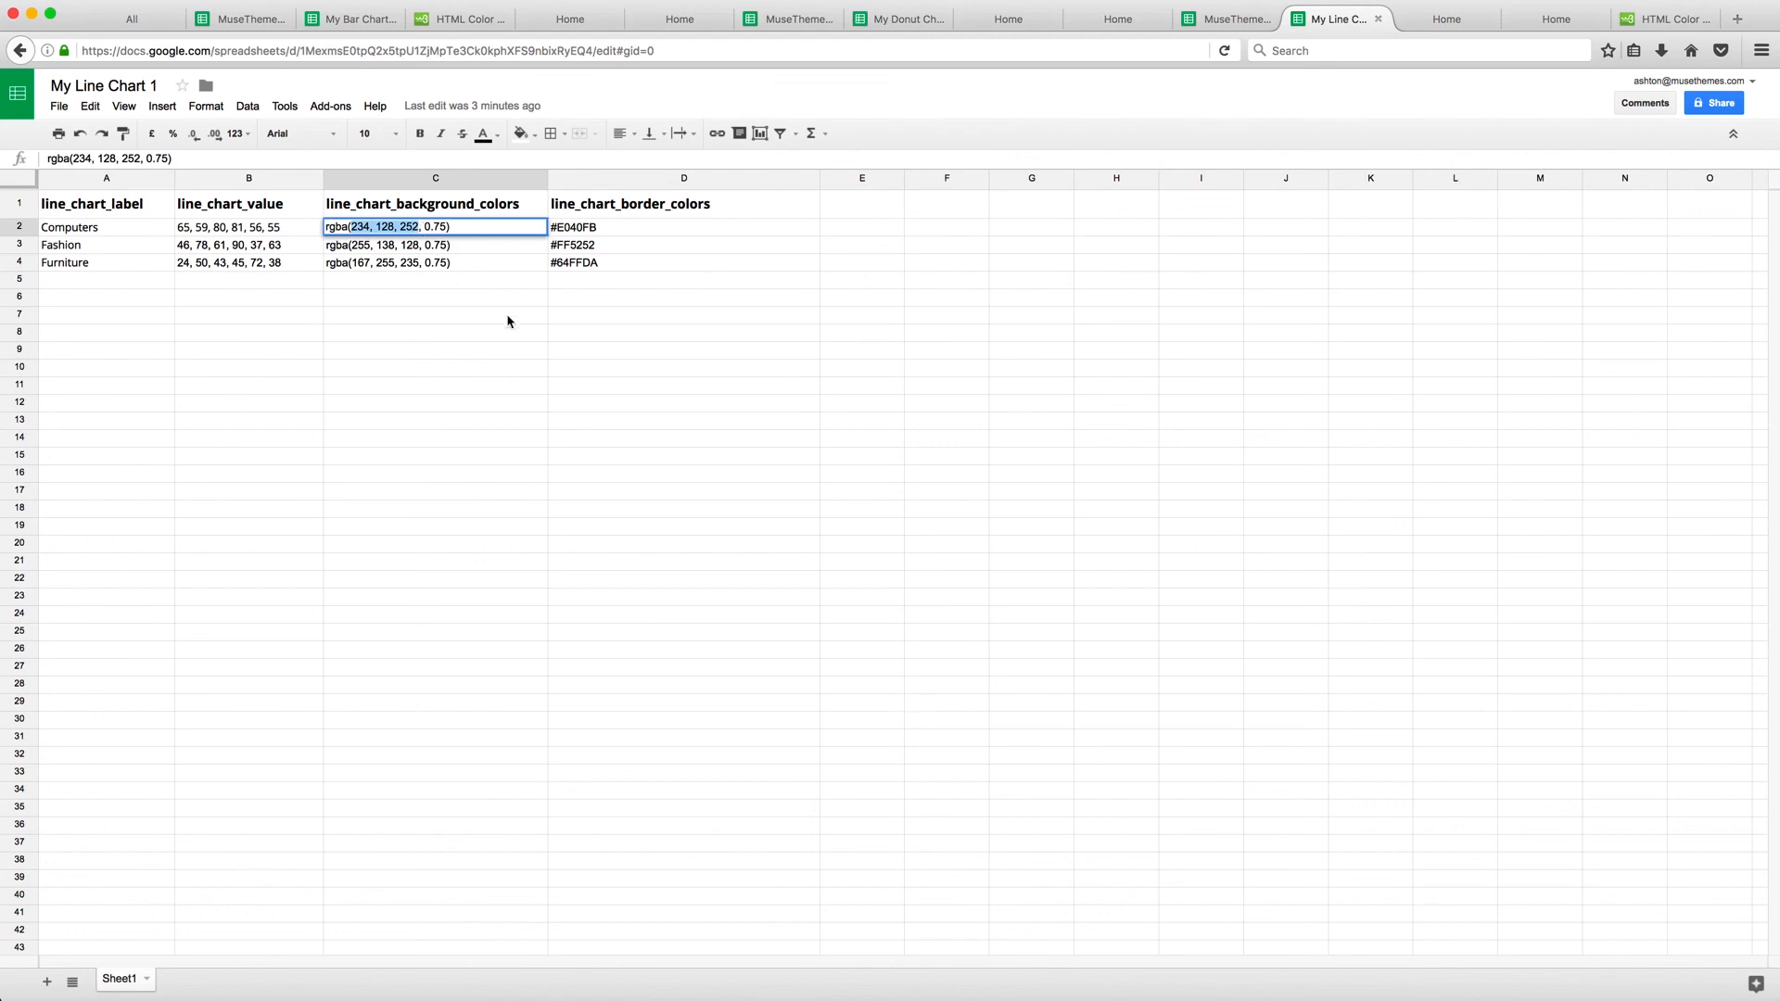
pyautogui.press('super+v')
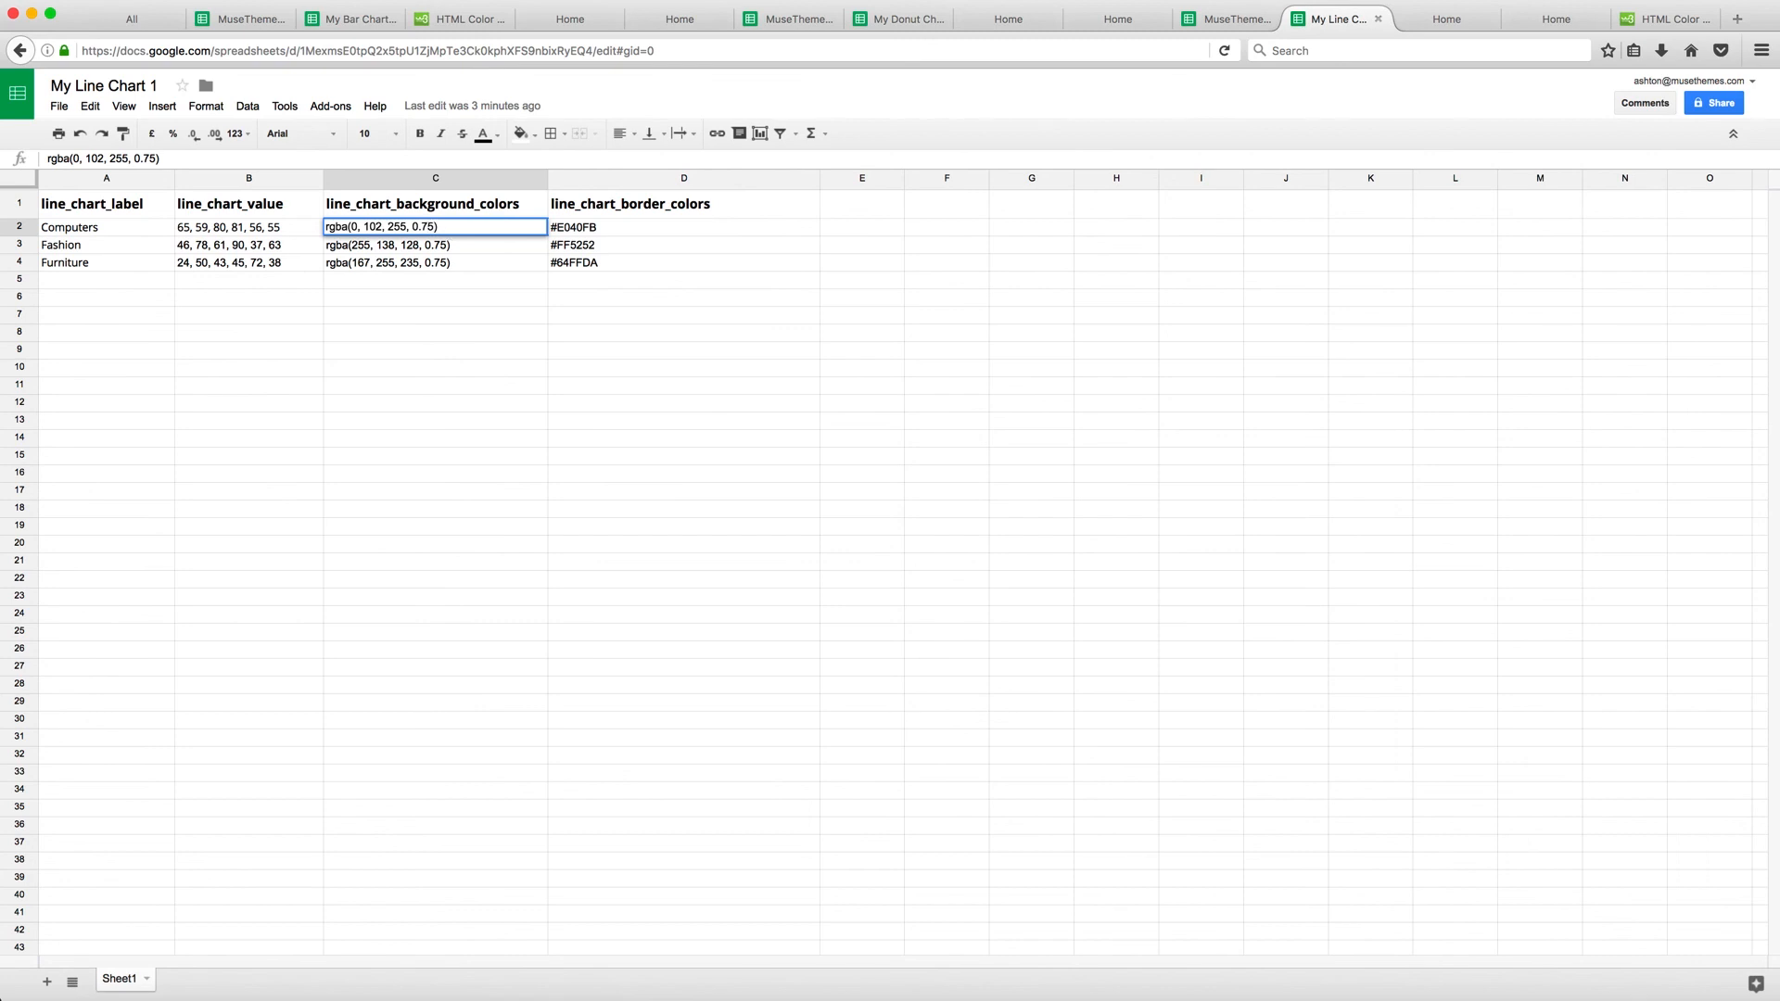
pyautogui.press('BackSpace')
pyautogui.press('BackSpace')
pyautogui.write('25')
pyautogui.press('Return')
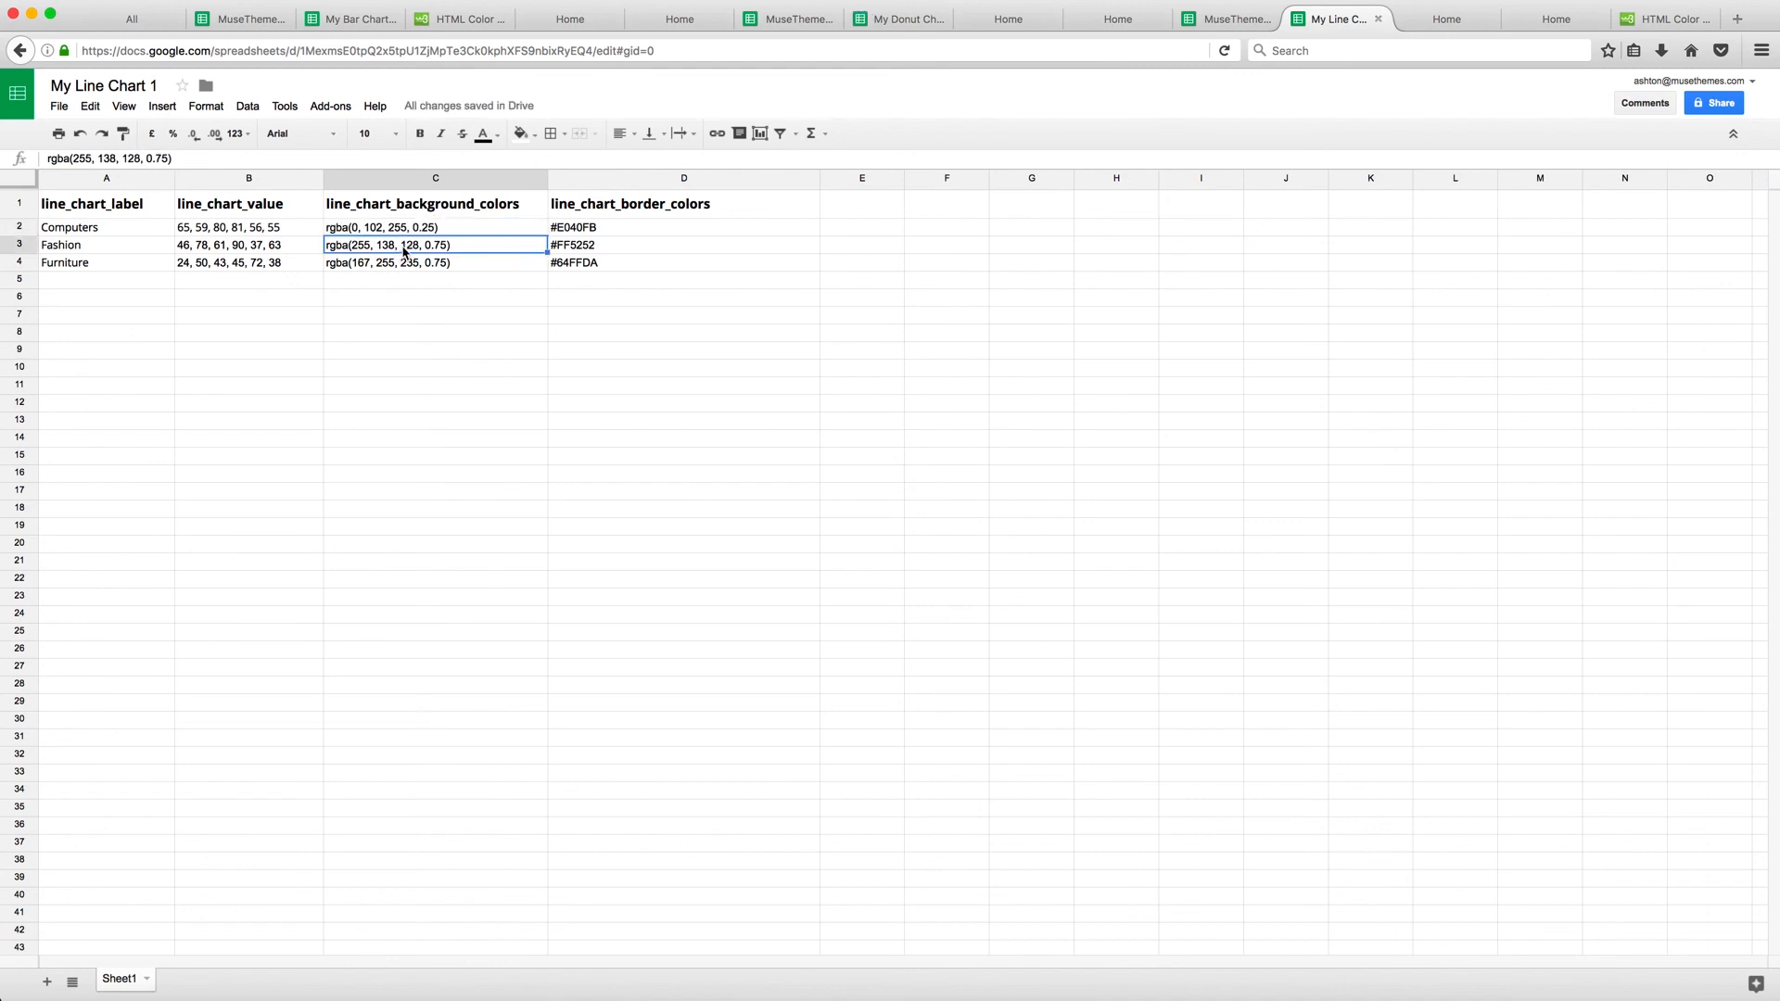
# Lower the Fashion and Furniture background colors' opacity to 0.25, giving rgba(255, 138, 128, 0.25) and rgba(167, 255, 235, 0.25)
pyautogui.doubleClick(441, 248)
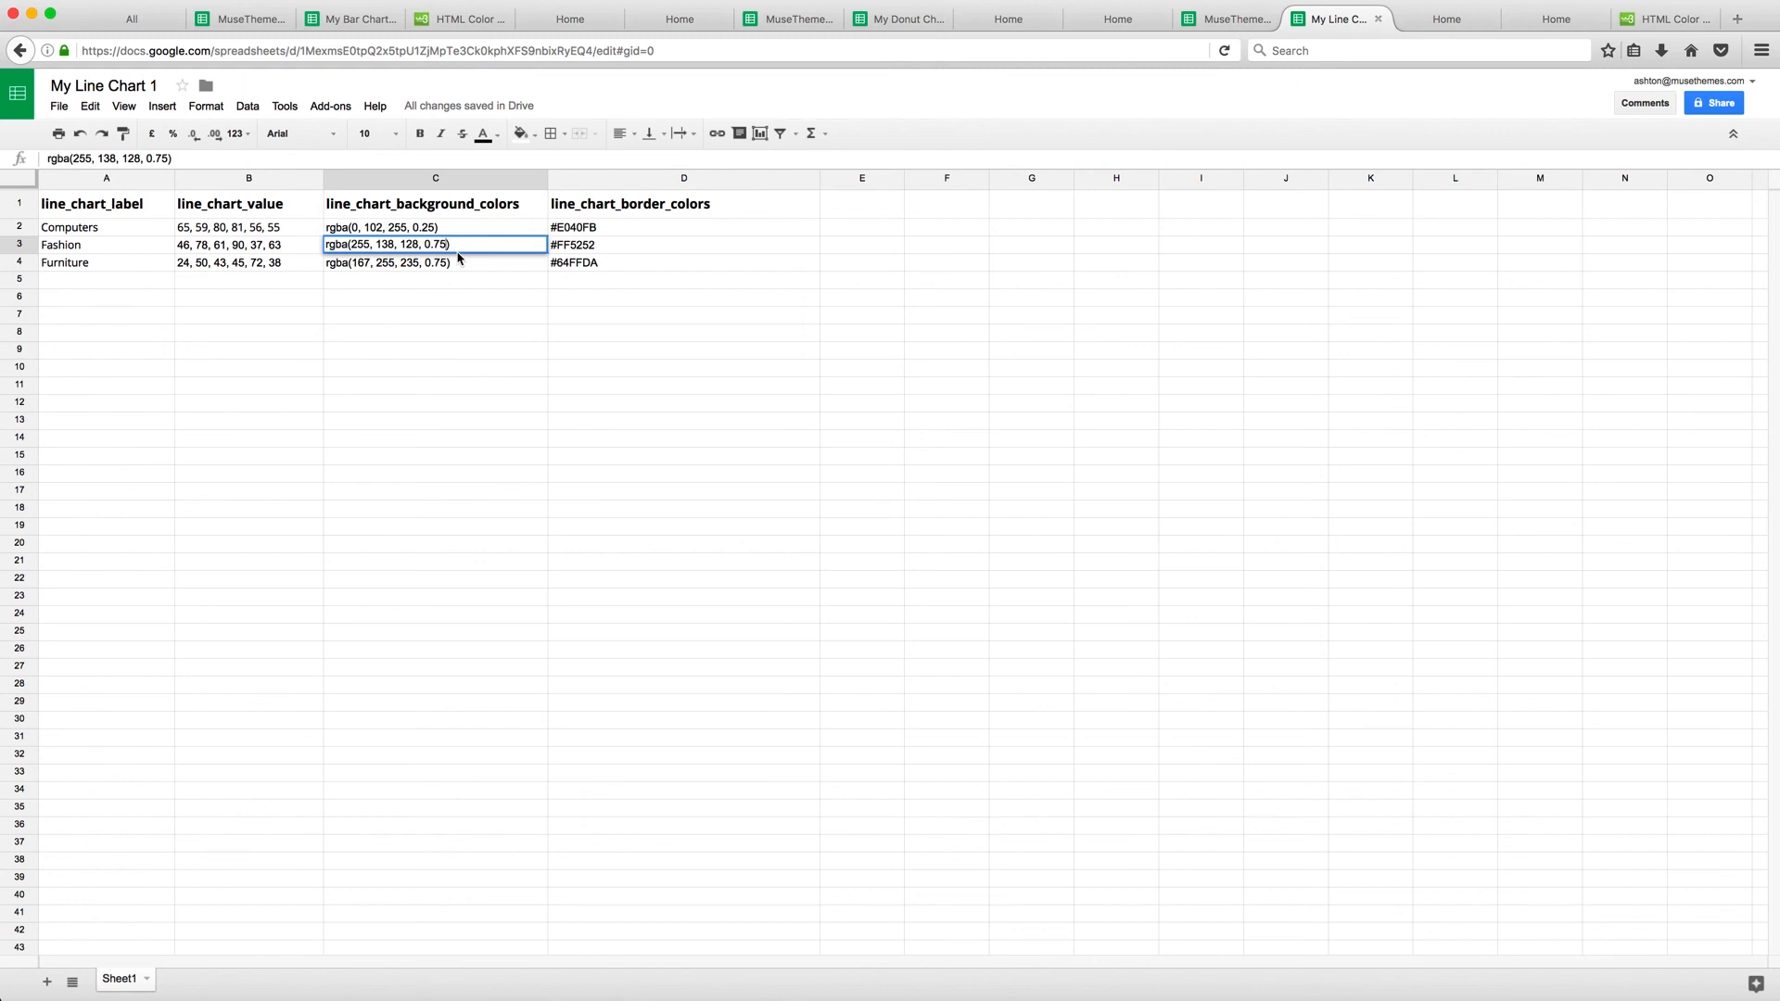
pyautogui.press('BackSpace')
pyautogui.press('BackSpace')
pyautogui.press('BackSpace')
pyautogui.write('25)')
pyautogui.press('Return')
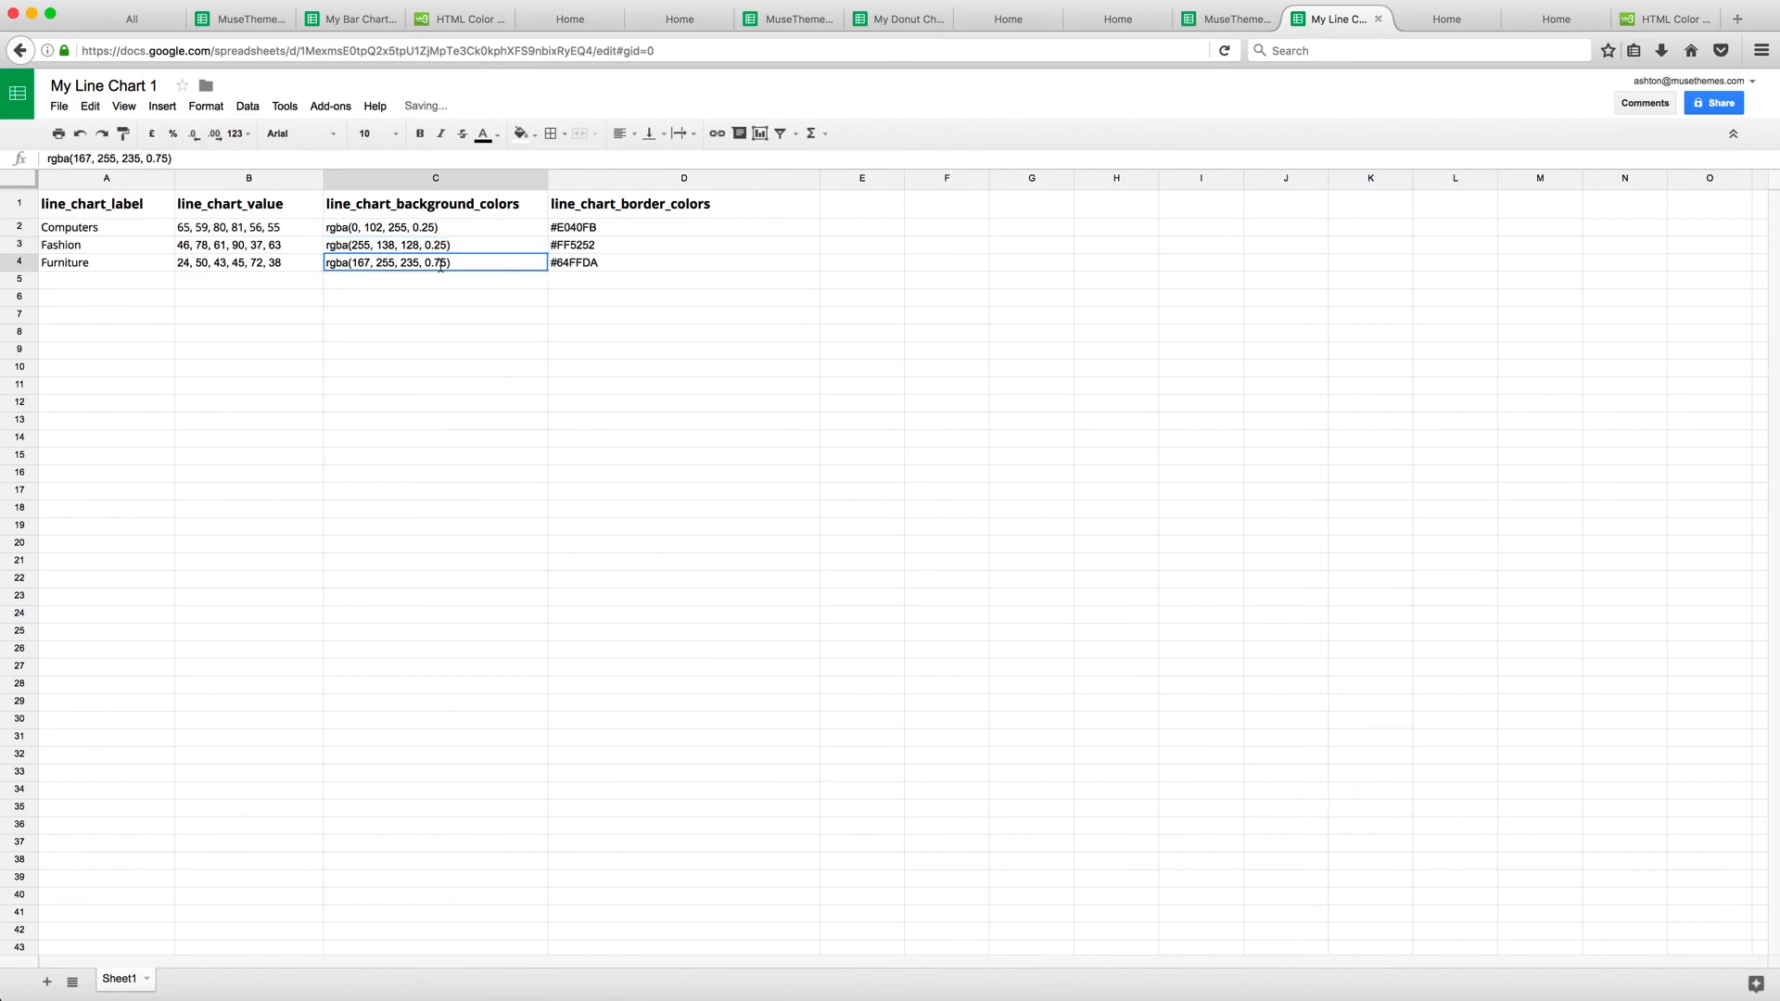
pyautogui.doubleClick(448, 264)
pyautogui.press('BackSpace')
pyautogui.press('BackSpace')
pyautogui.press('BackSpace')
pyautogui.write('25)')
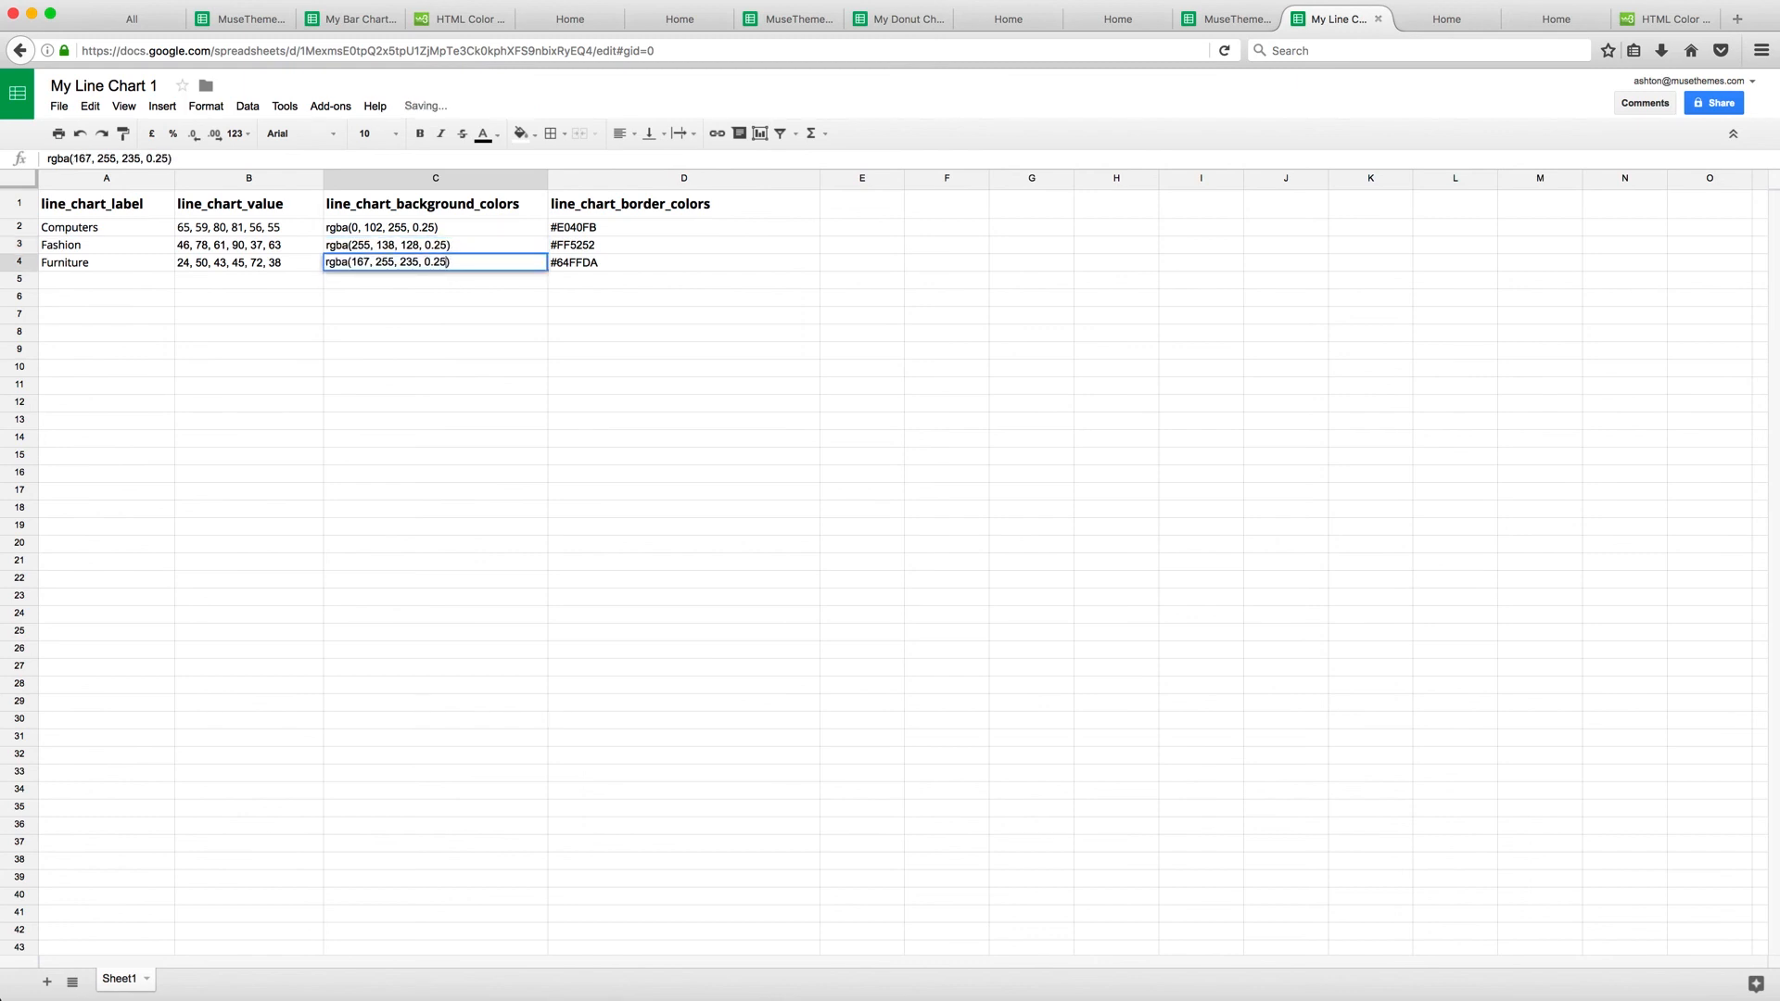
pyautogui.press('Return')
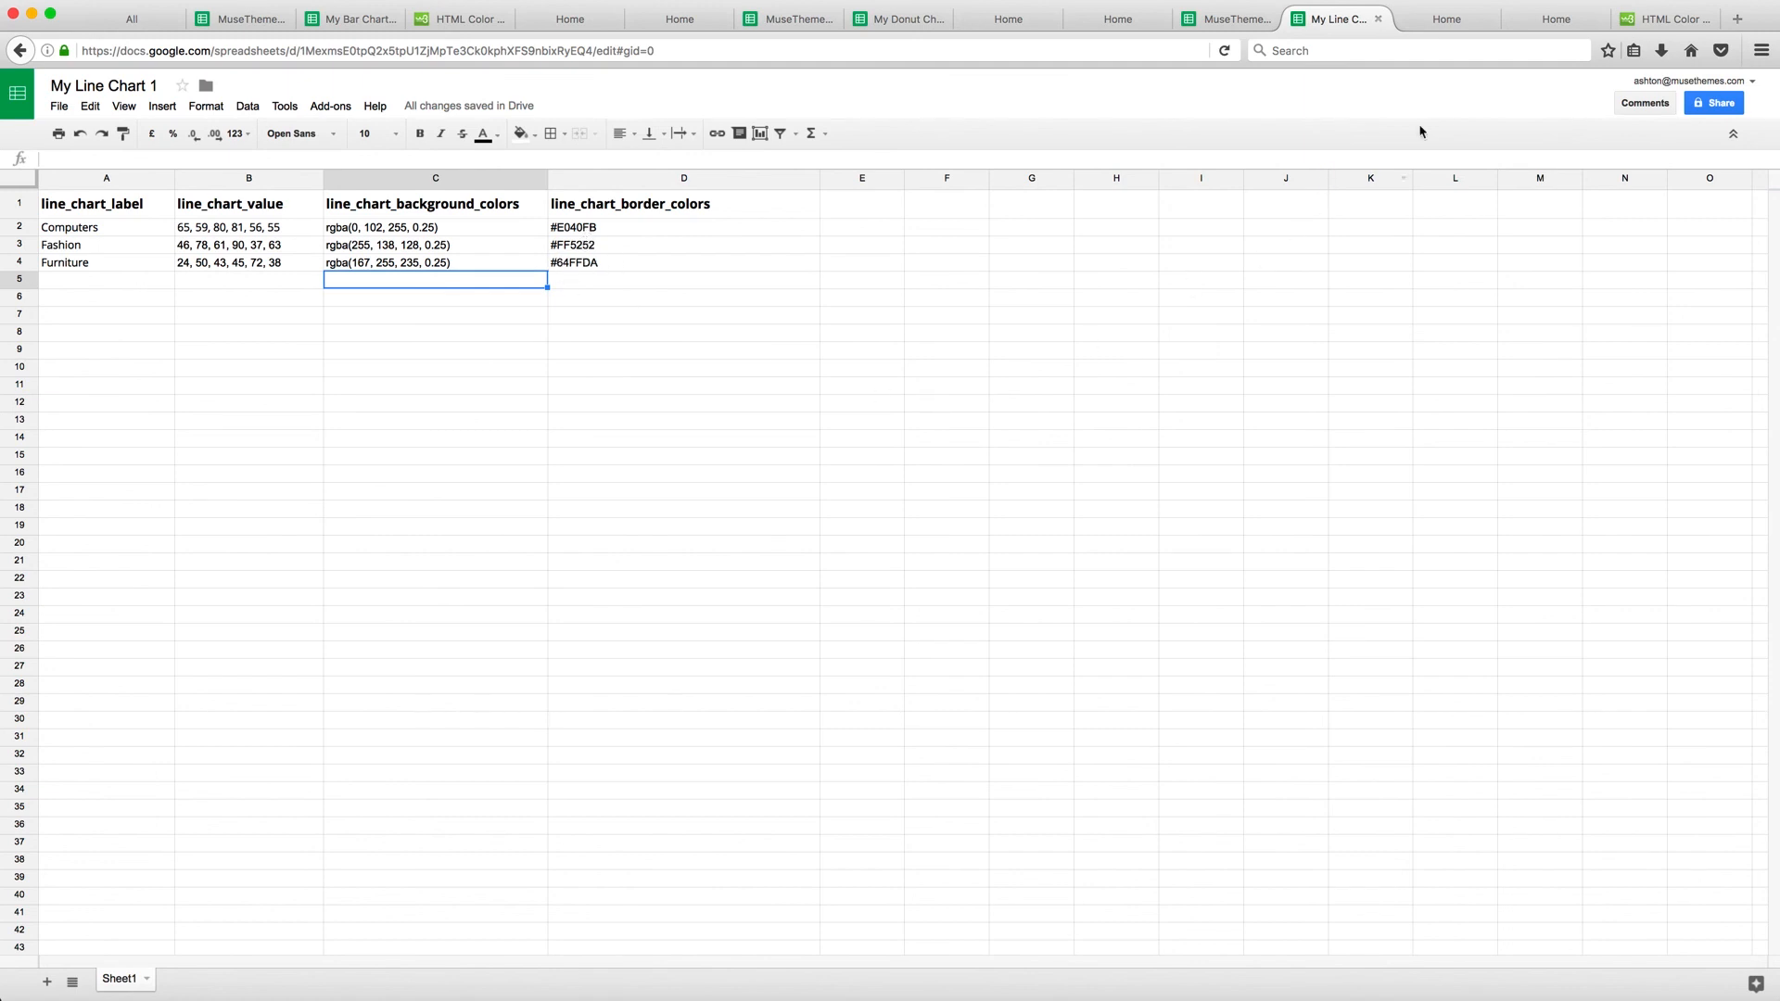
# Reload the preview tab to check the updated line chart, then return to Muse
pyautogui.click(1548, 19)
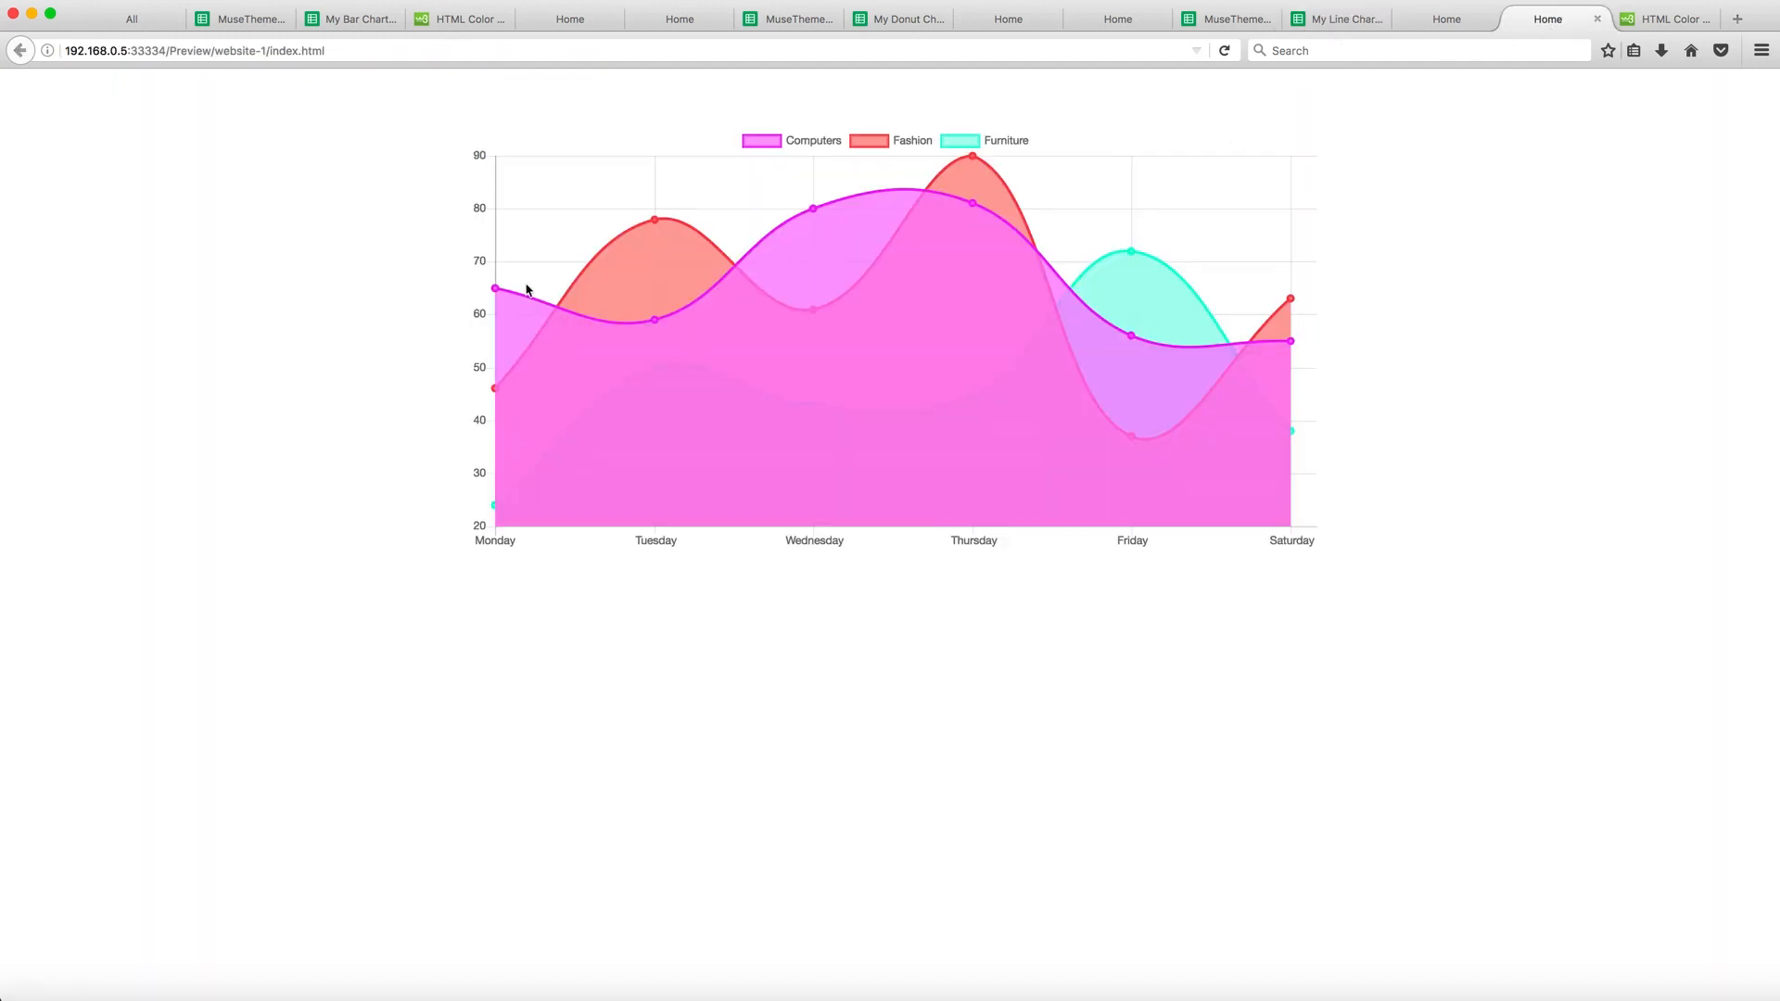
pyautogui.click(1224, 50)
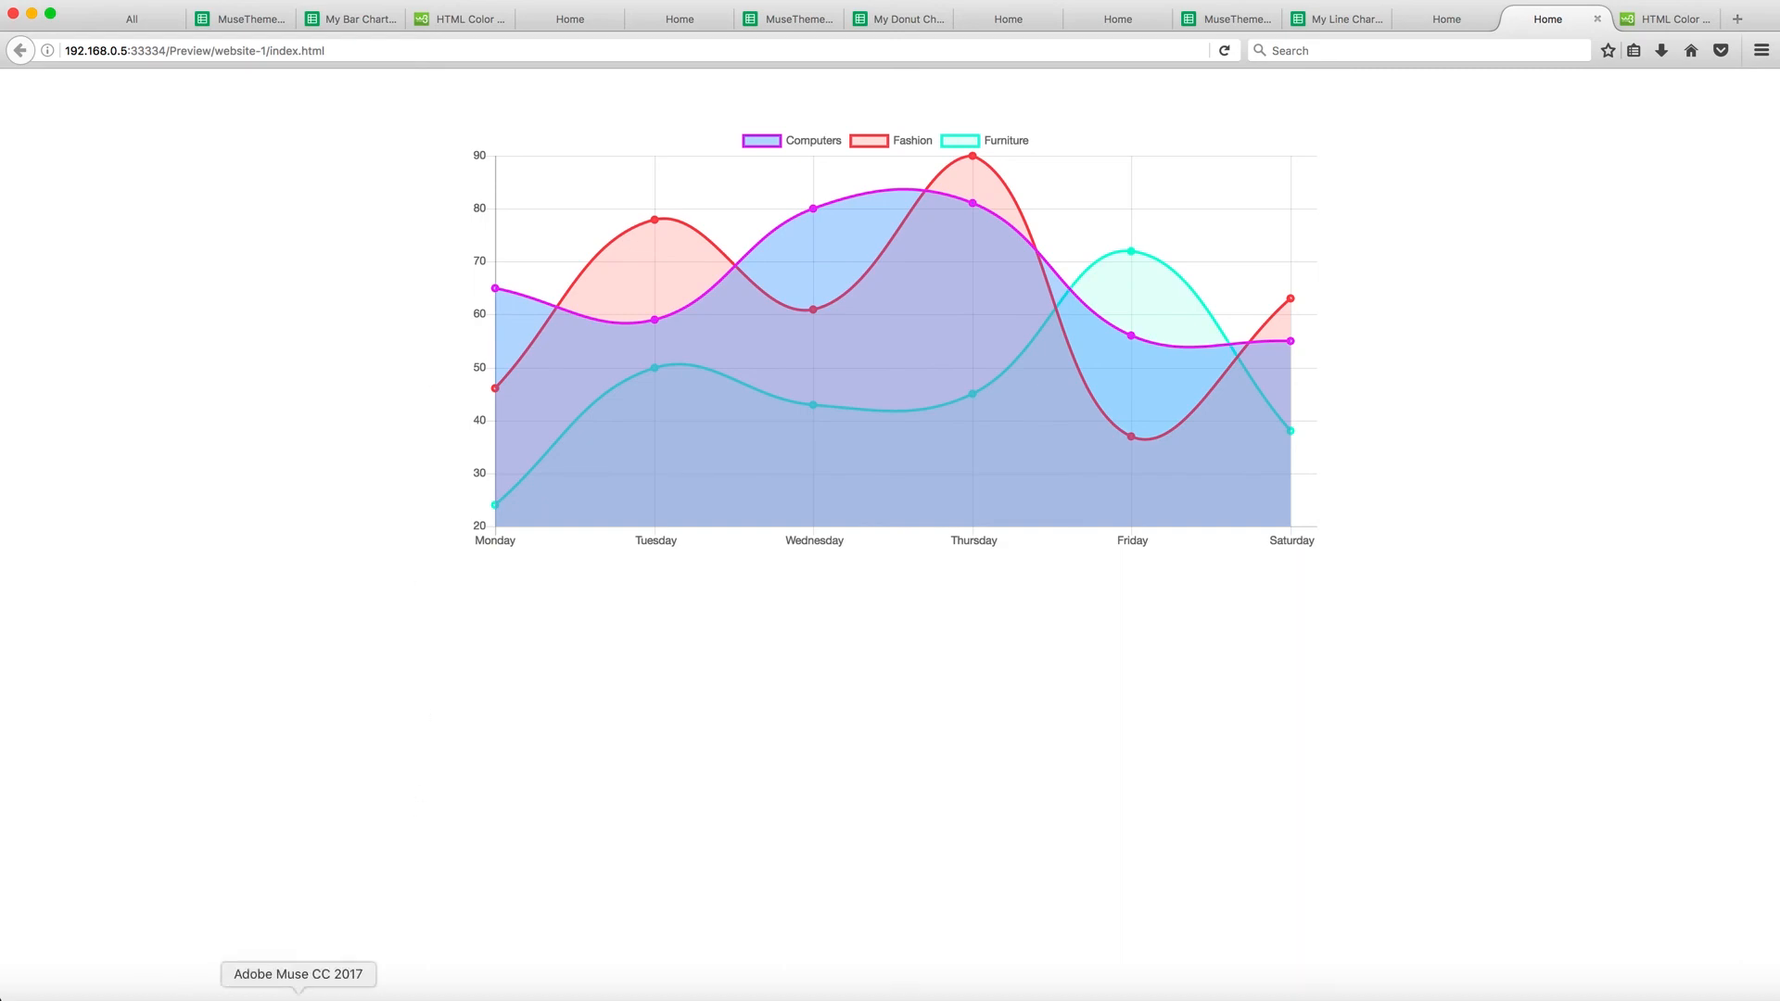
pyautogui.click(298, 997)
# Open the line chart widget's options and examine the Chart Setup and Styling sections
pyautogui.click(1292, 205)
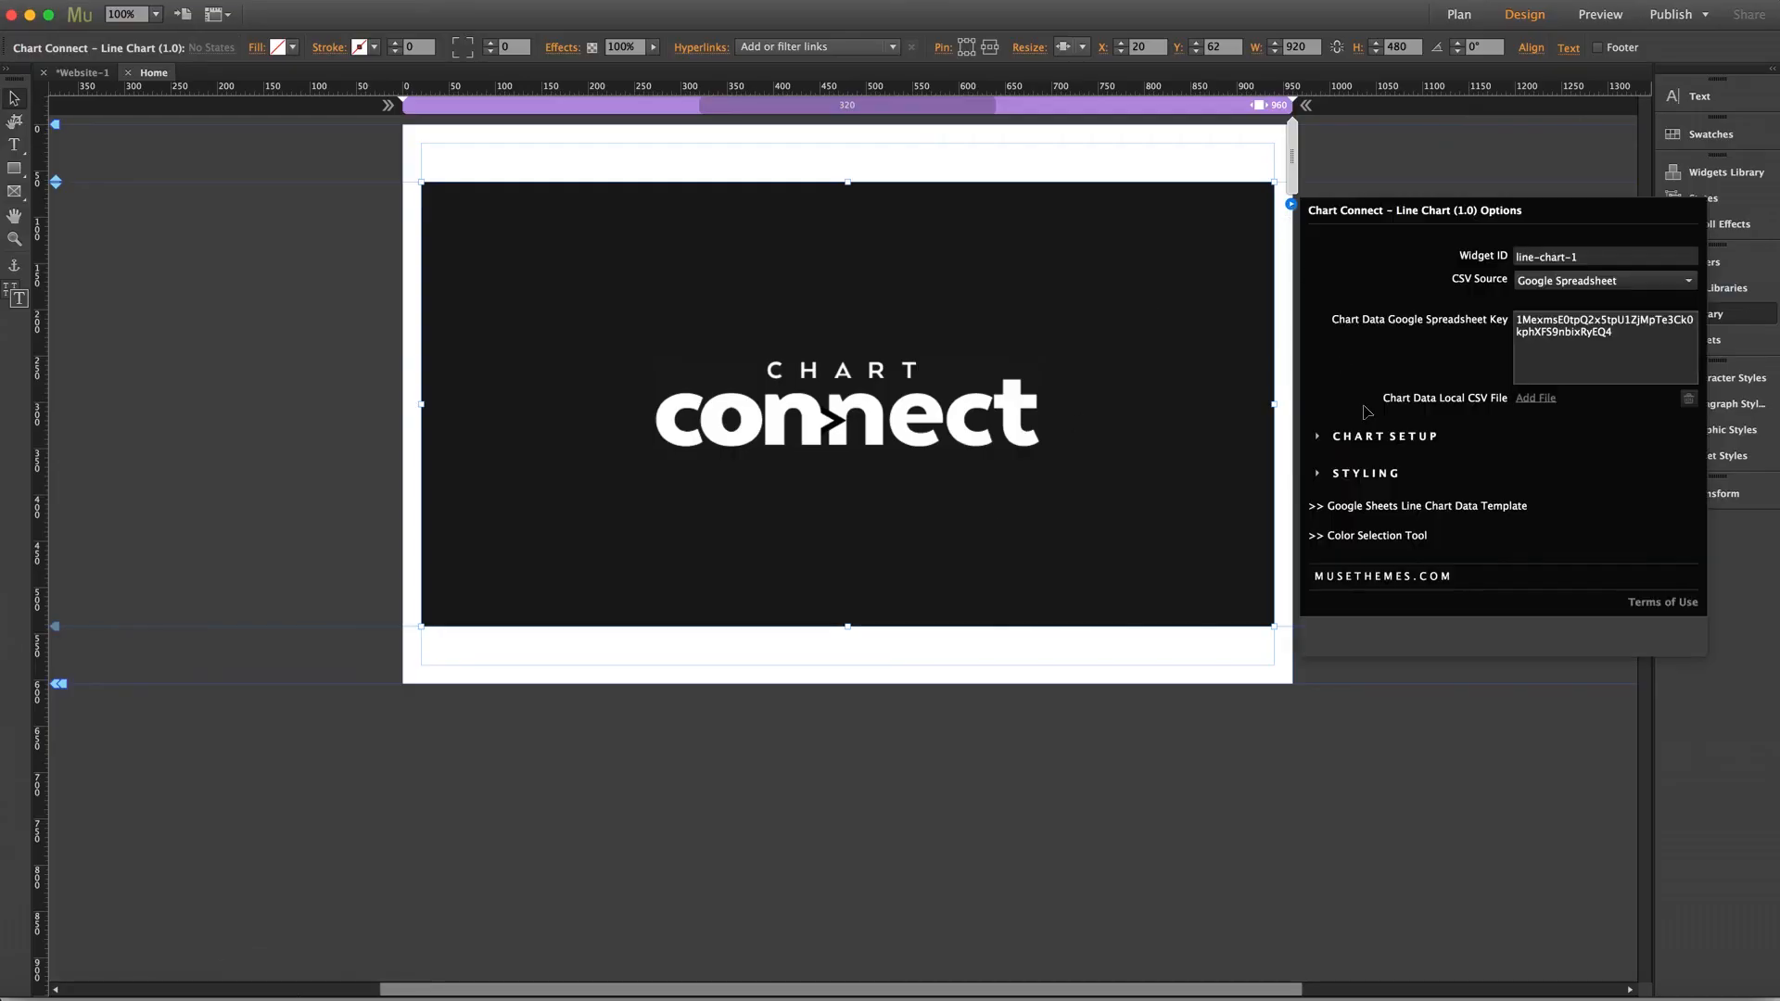
pyautogui.click(1371, 437)
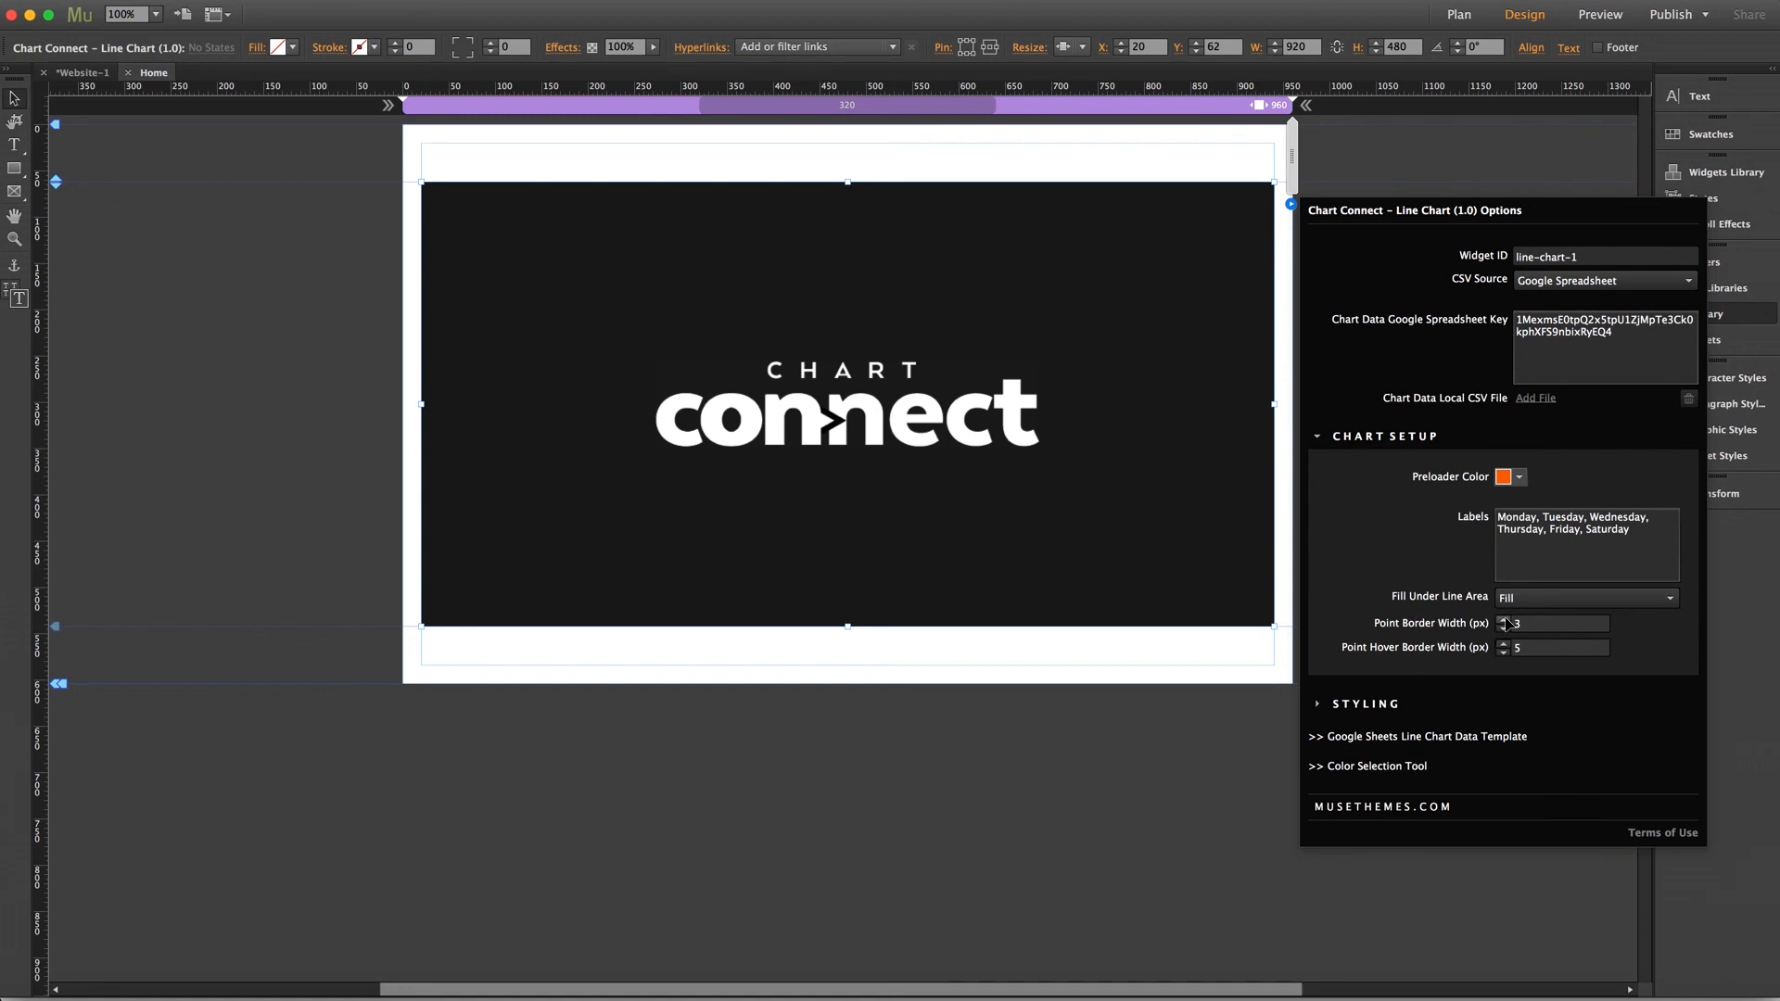
pyautogui.click(1379, 438)
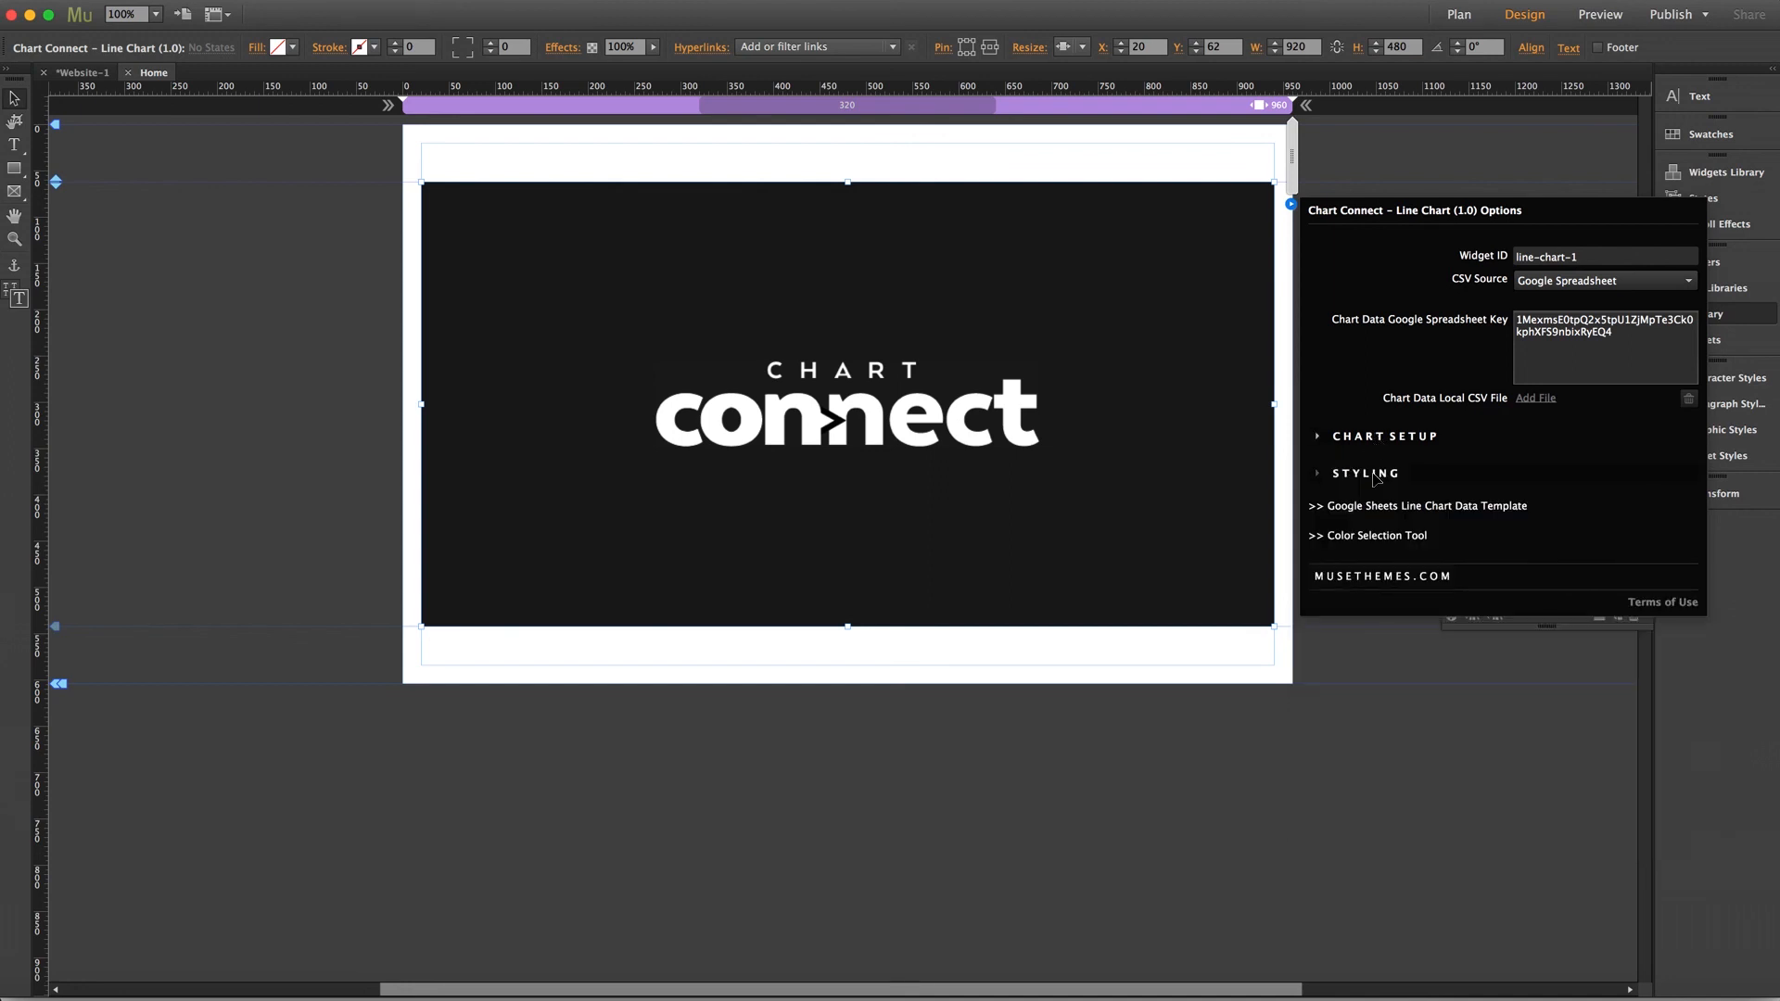
pyautogui.click(1378, 477)
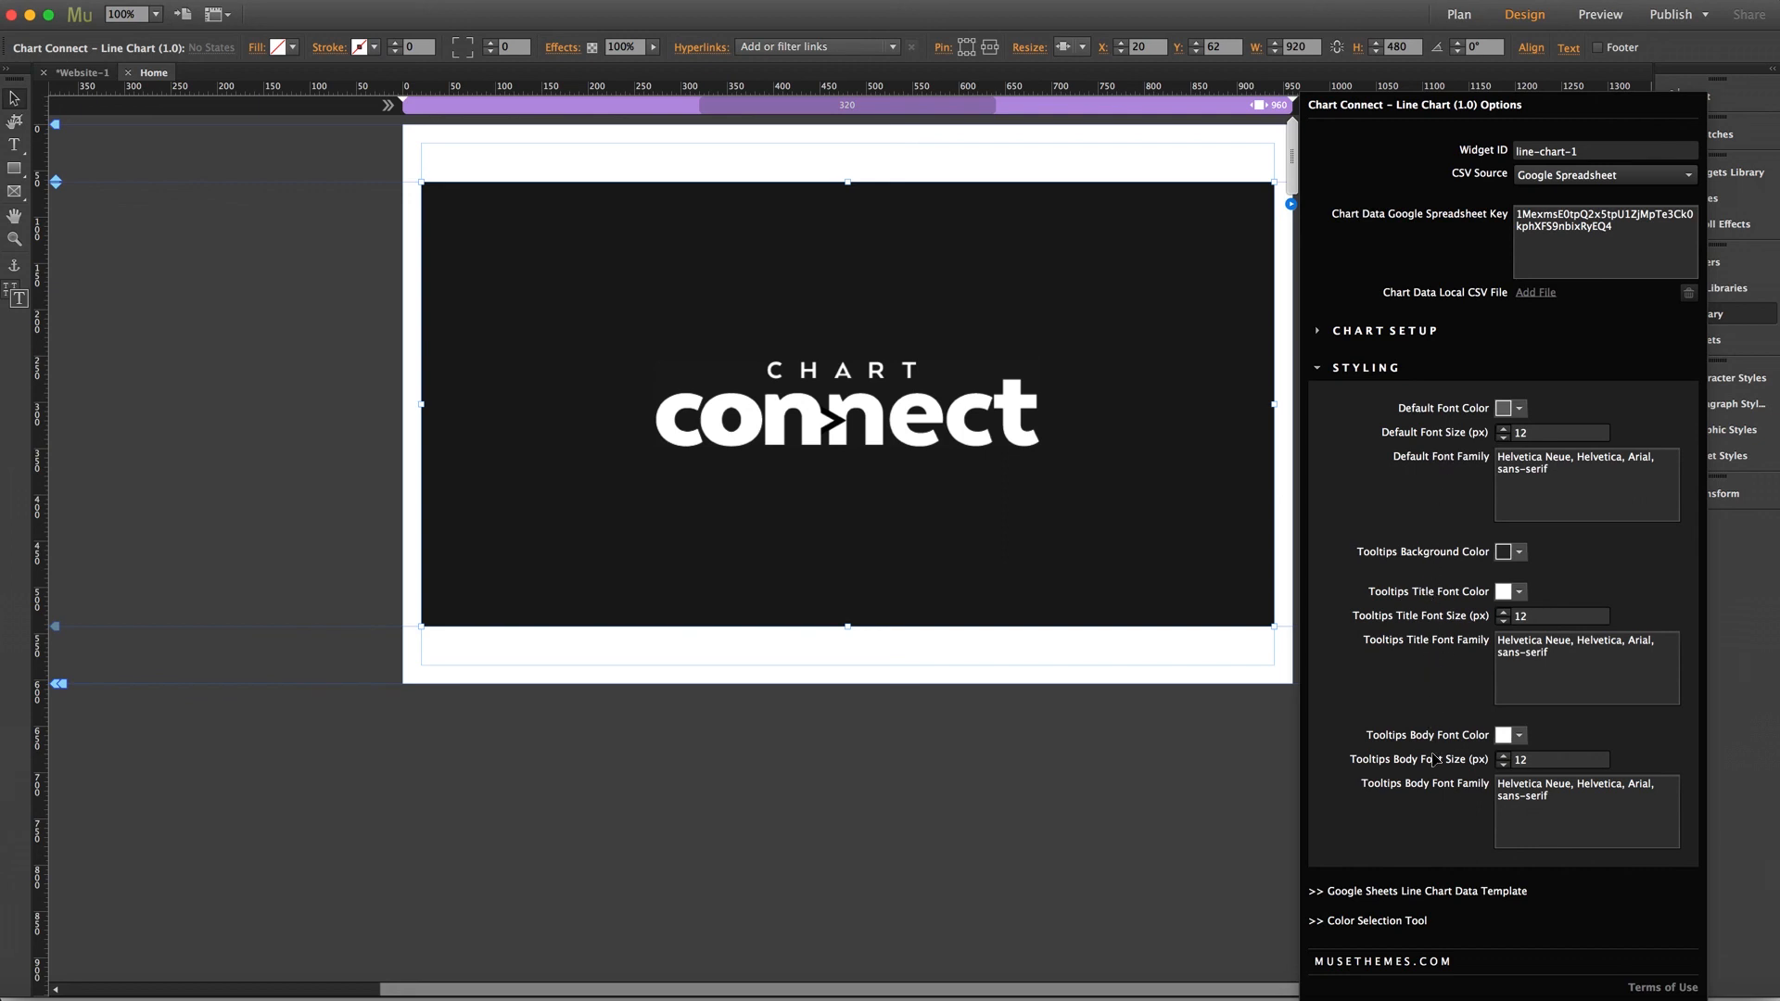
pyautogui.click(1092, 478)
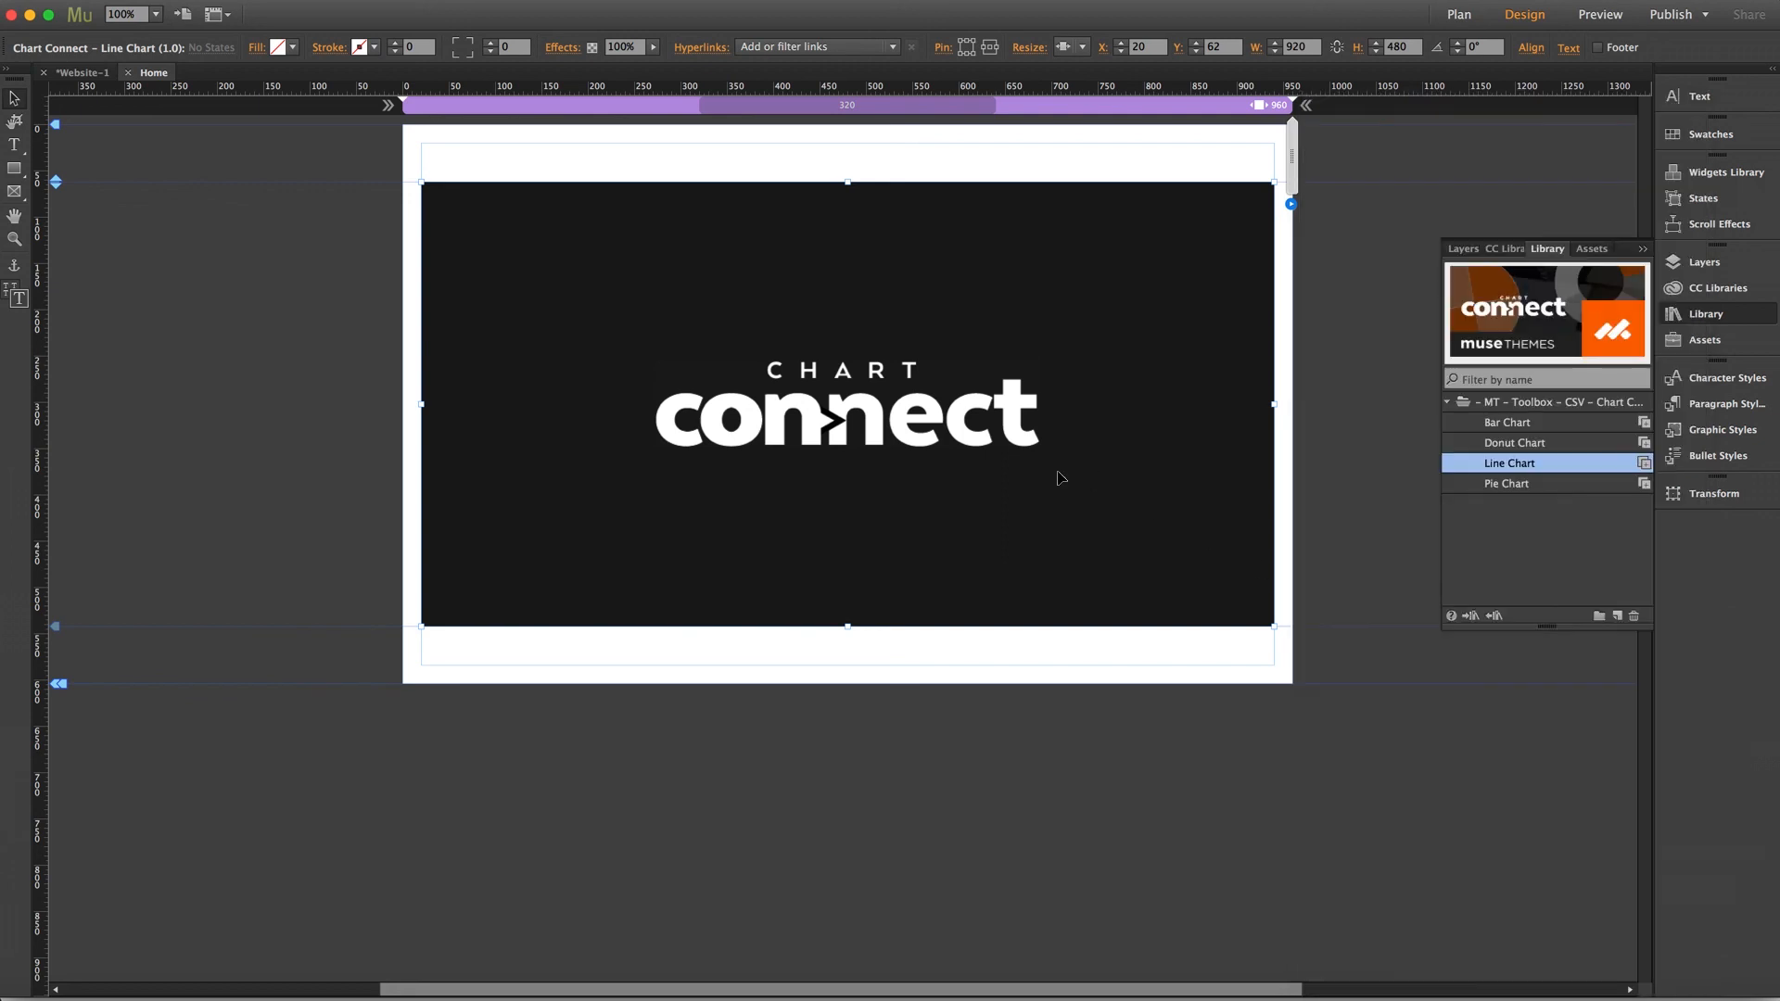